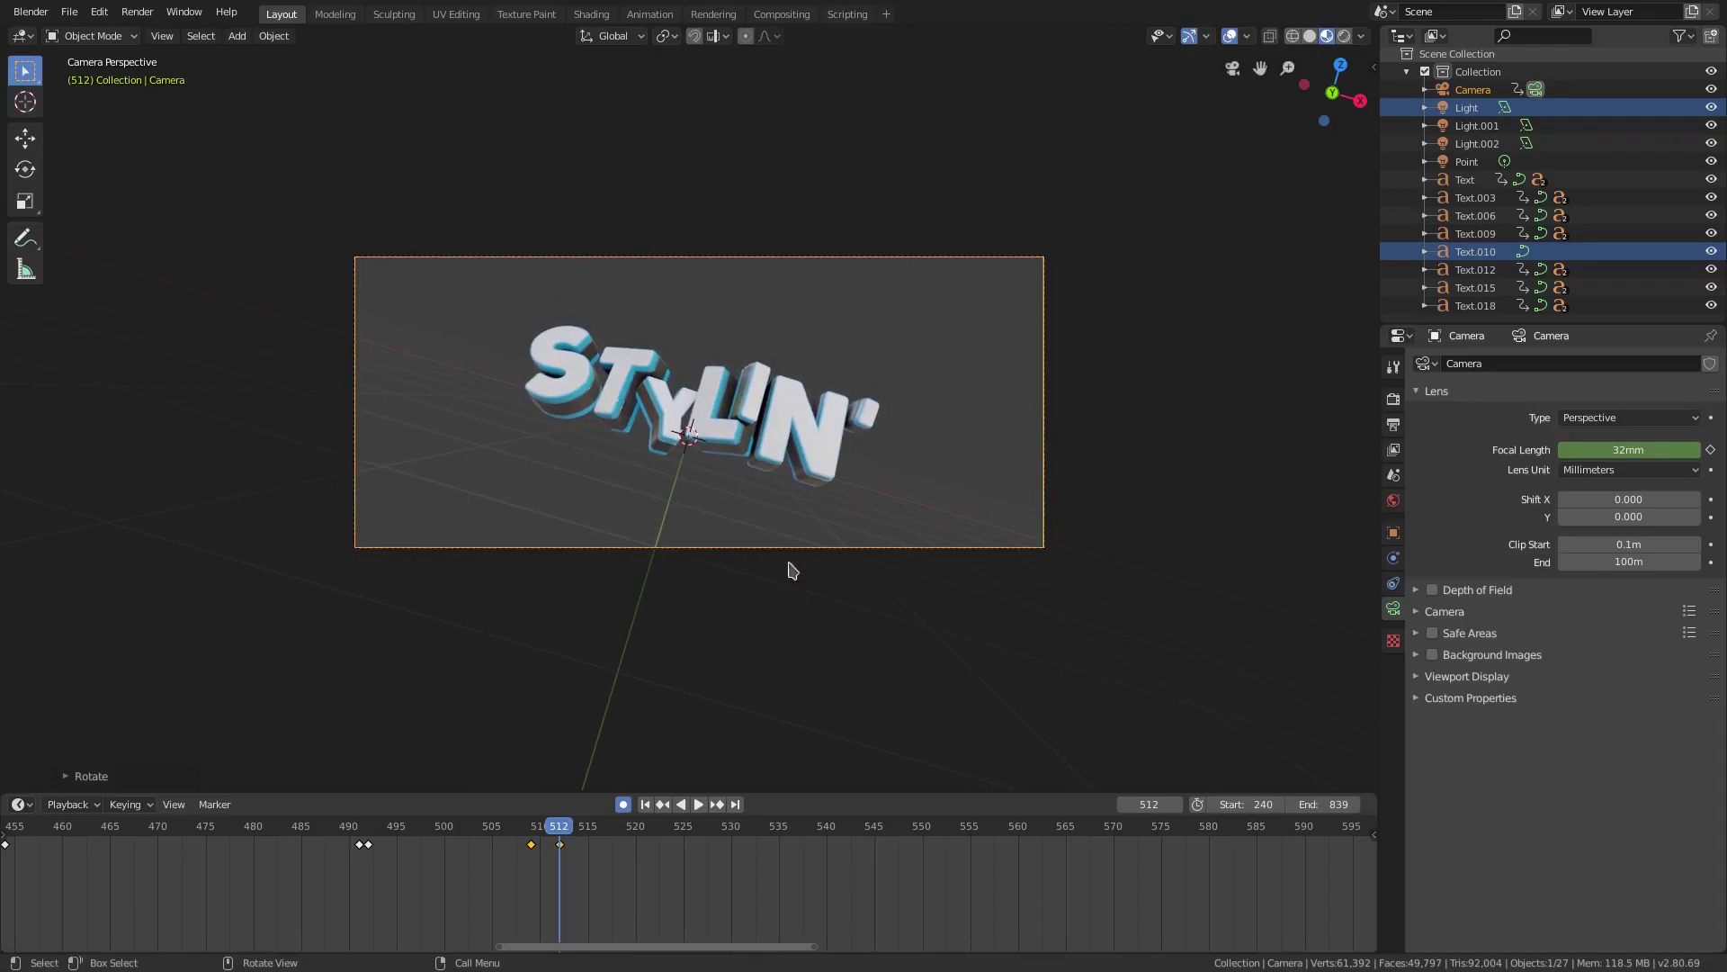
Rotate the camera about the global Y axis at frame 545 and lower it about 0.1 m along the global Z axis.
key("r")
key("y")
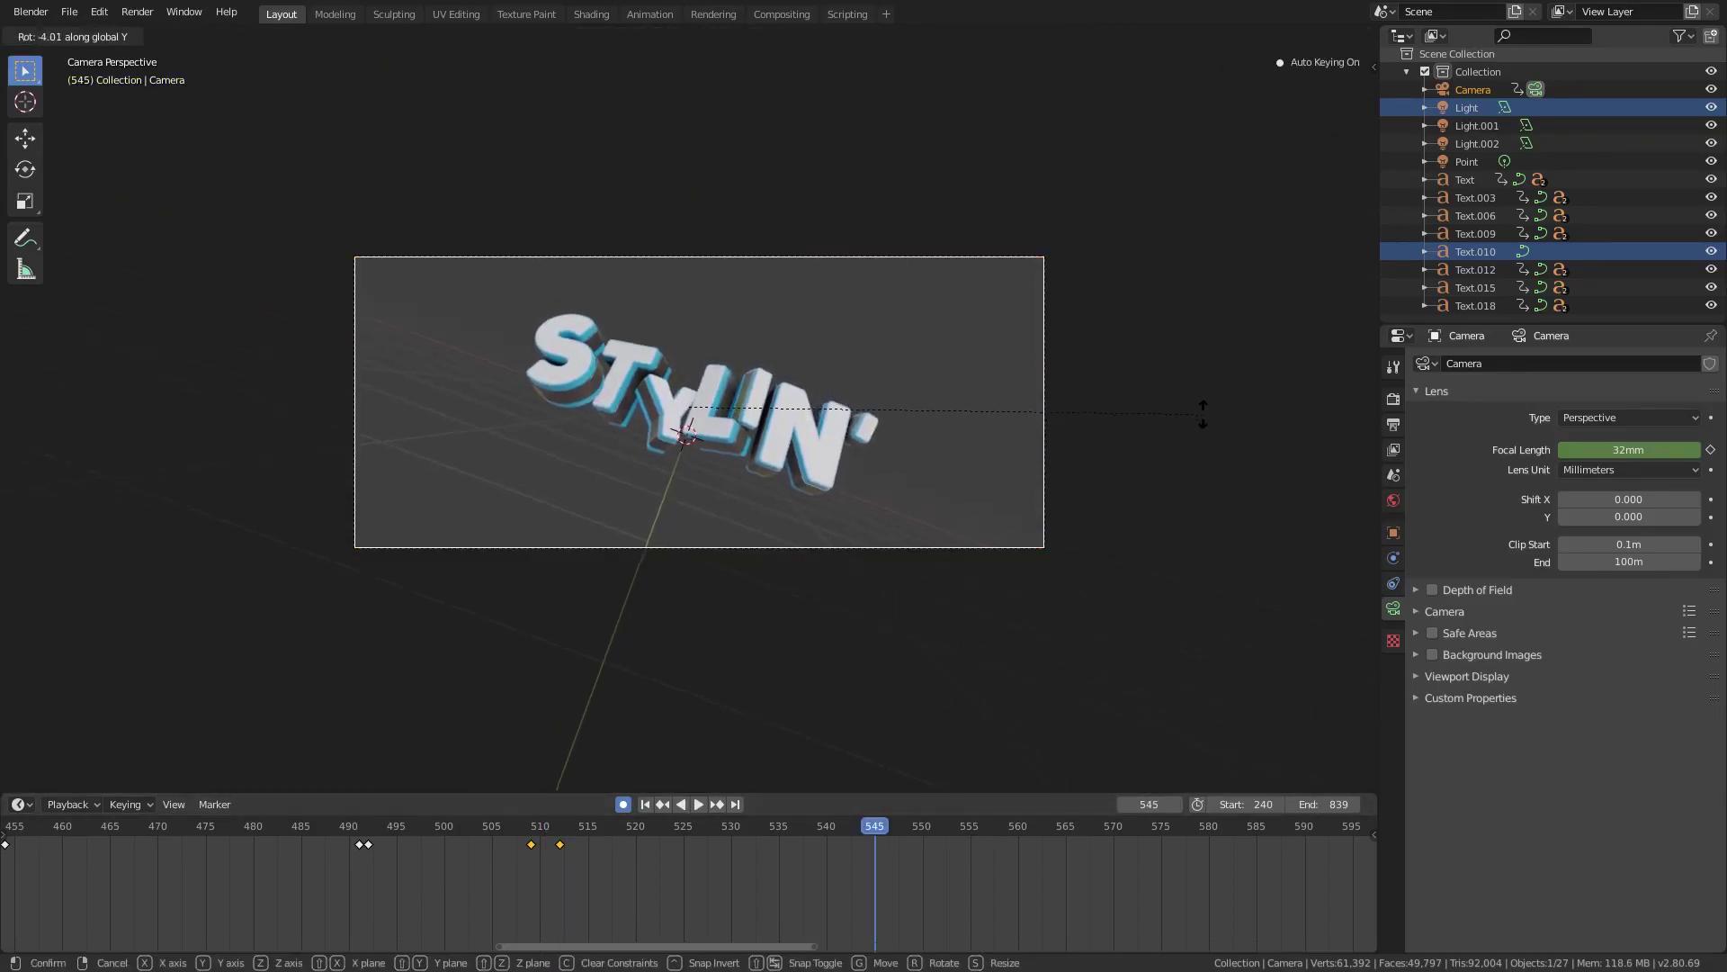
left_click(1167, 553)
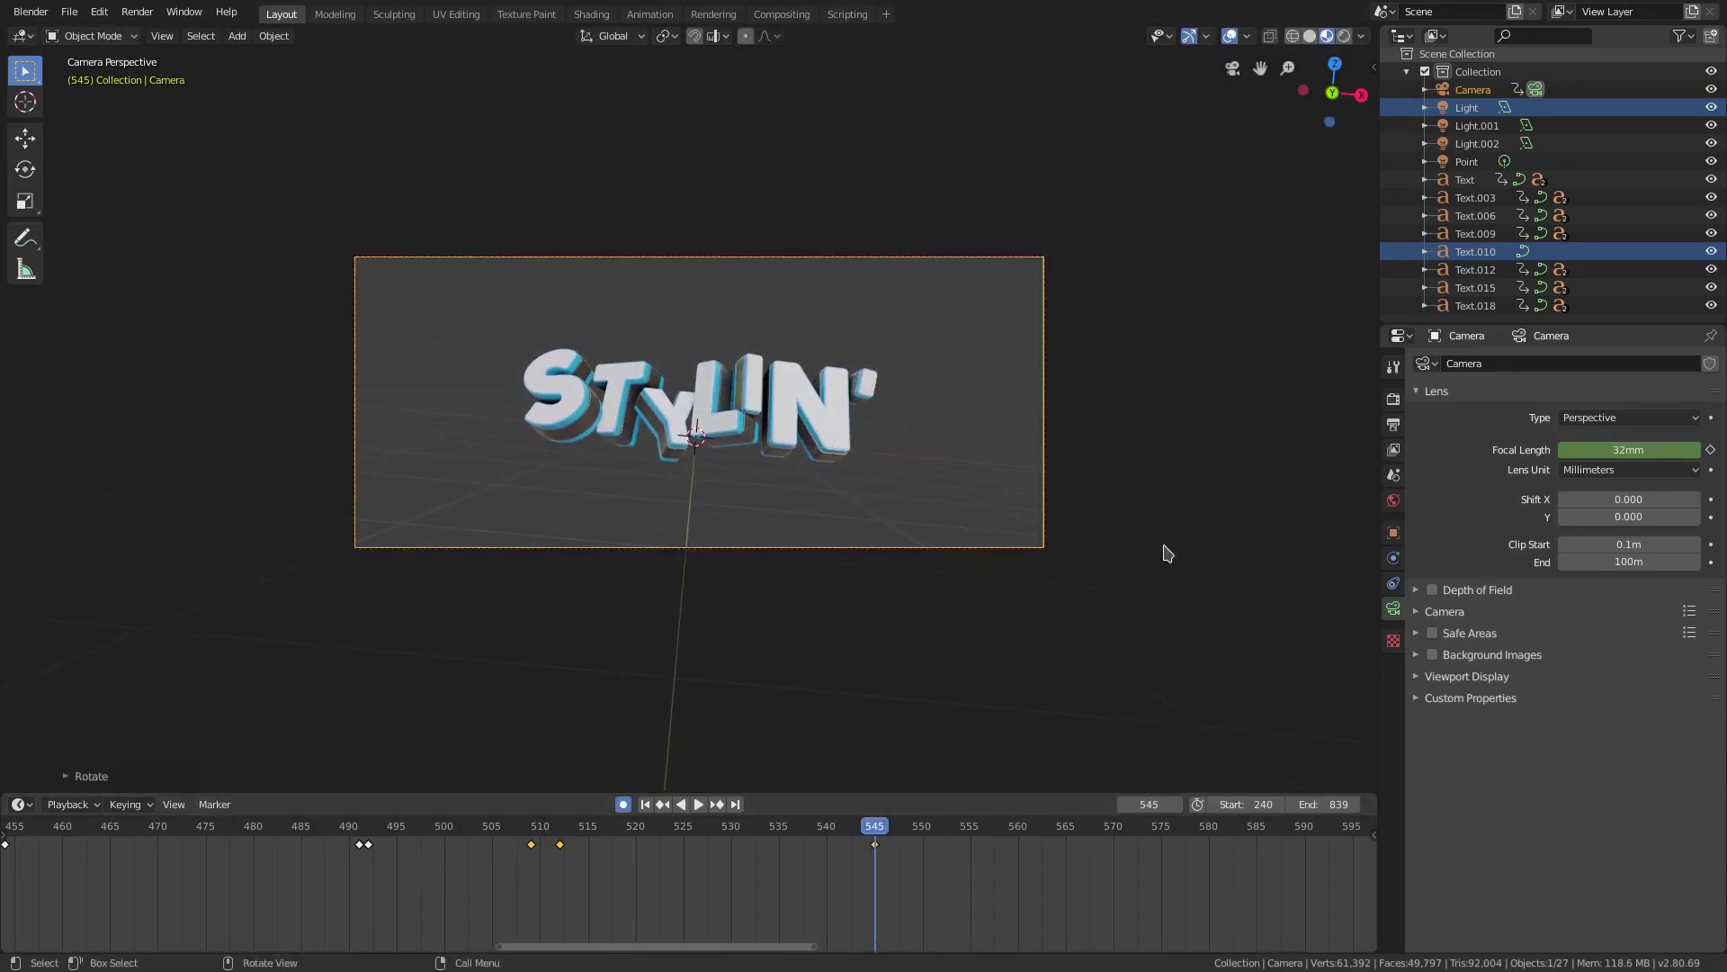
key("g")
key("z")
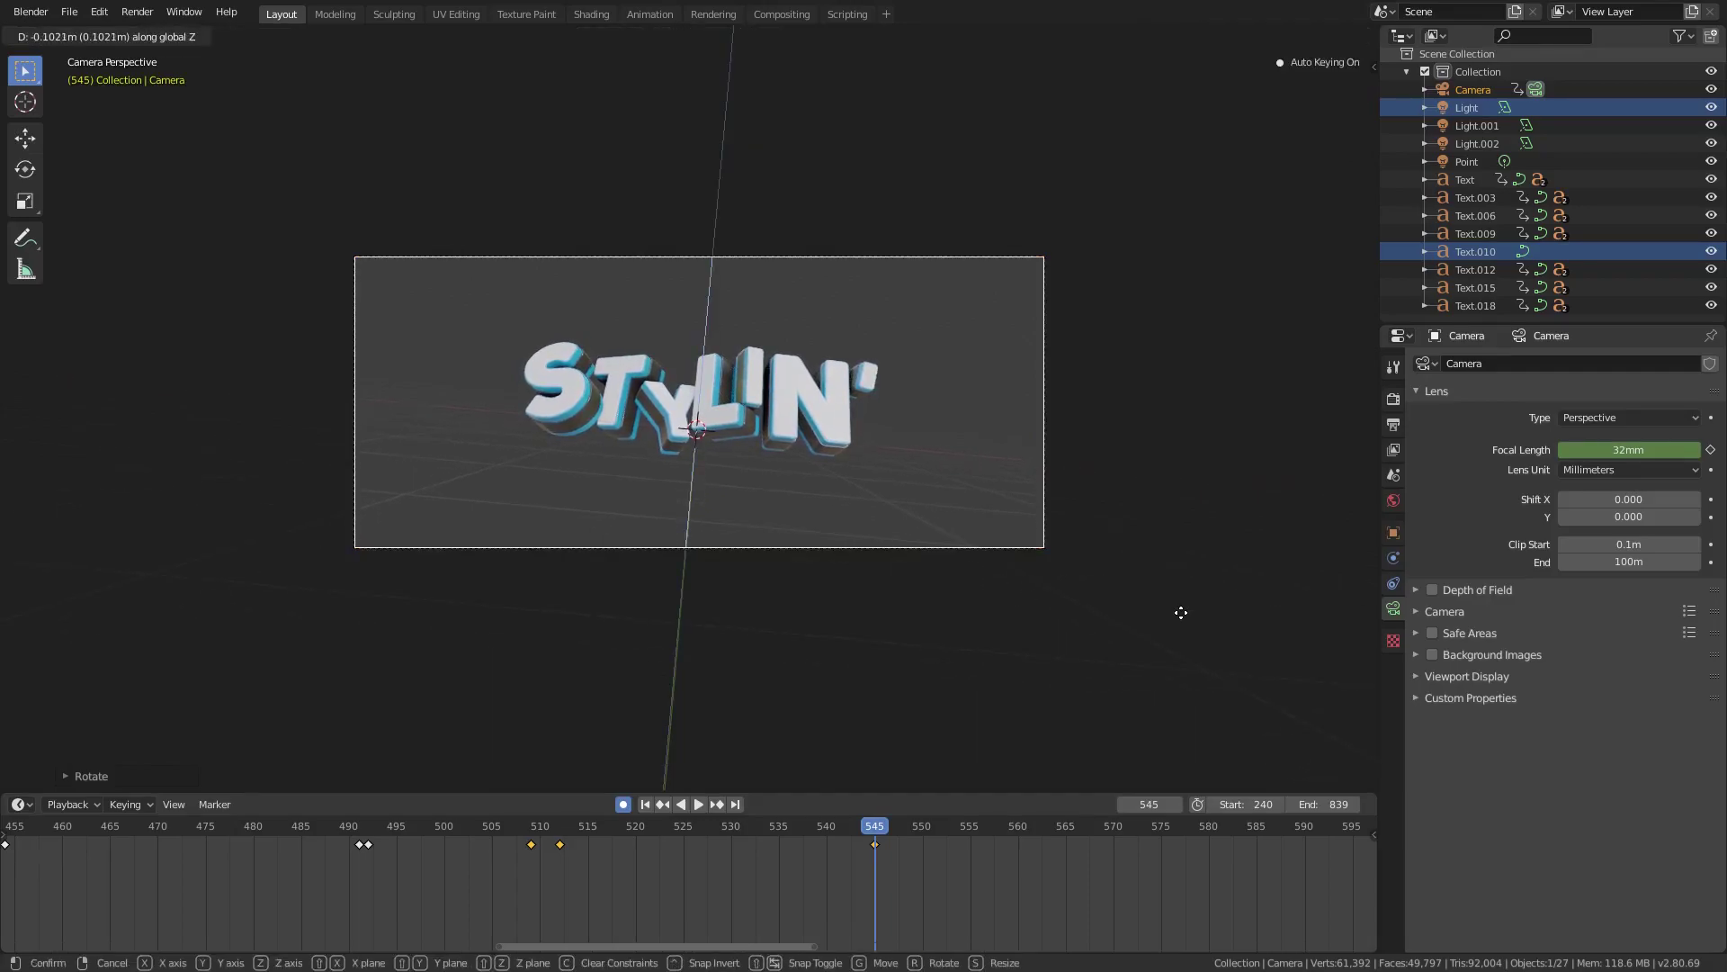
left_click(1181, 613)
Move the camera keyframe at frame 512 to frame 528 and play back the animation around it.
left_click(396, 846)
left_click(556, 873)
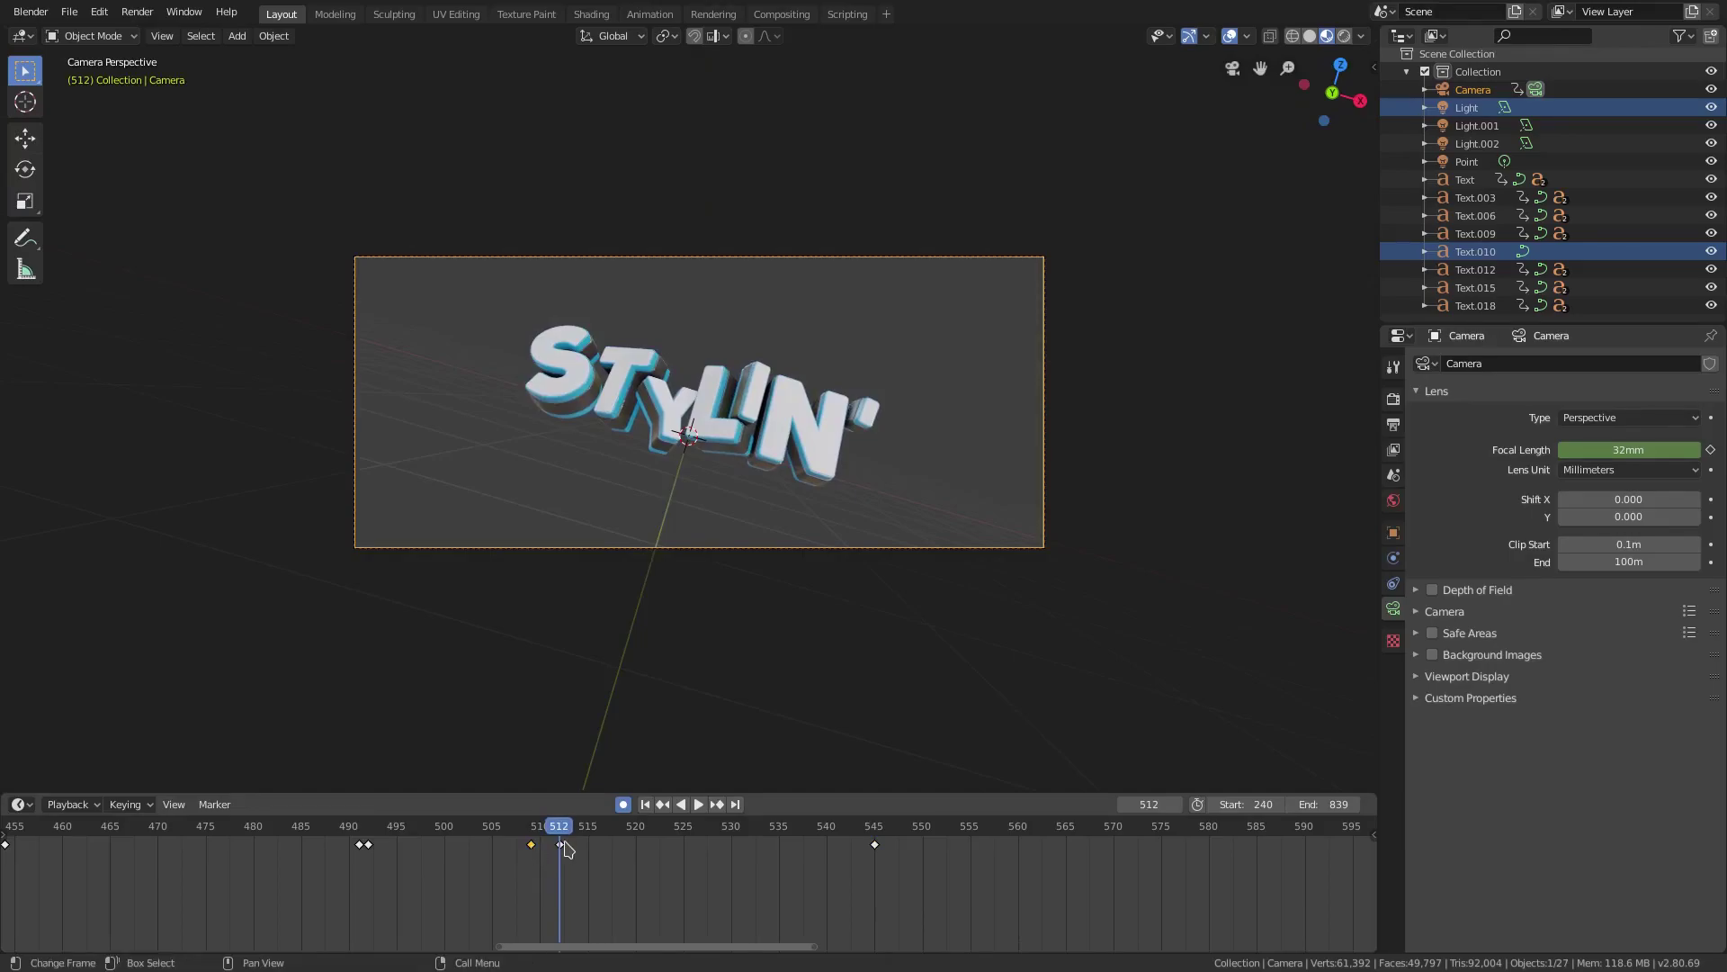
key("shift+d")
left_click(710, 847)
left_click(689, 852)
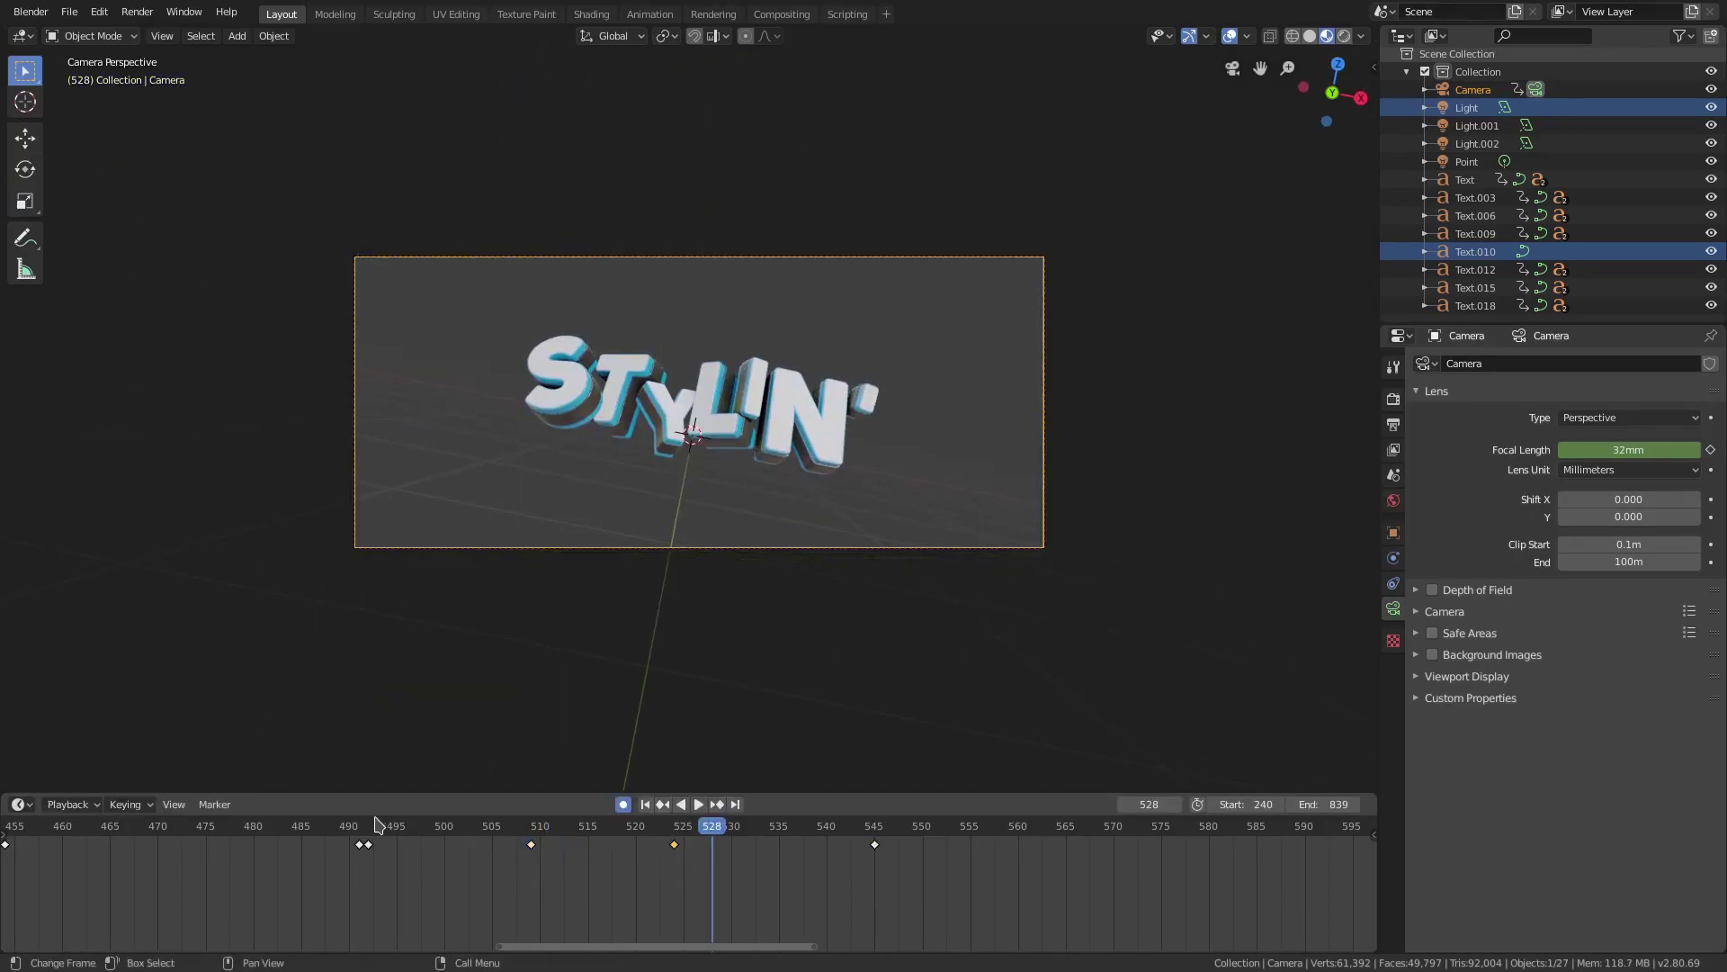
left_click(322, 826)
left_click(697, 804)
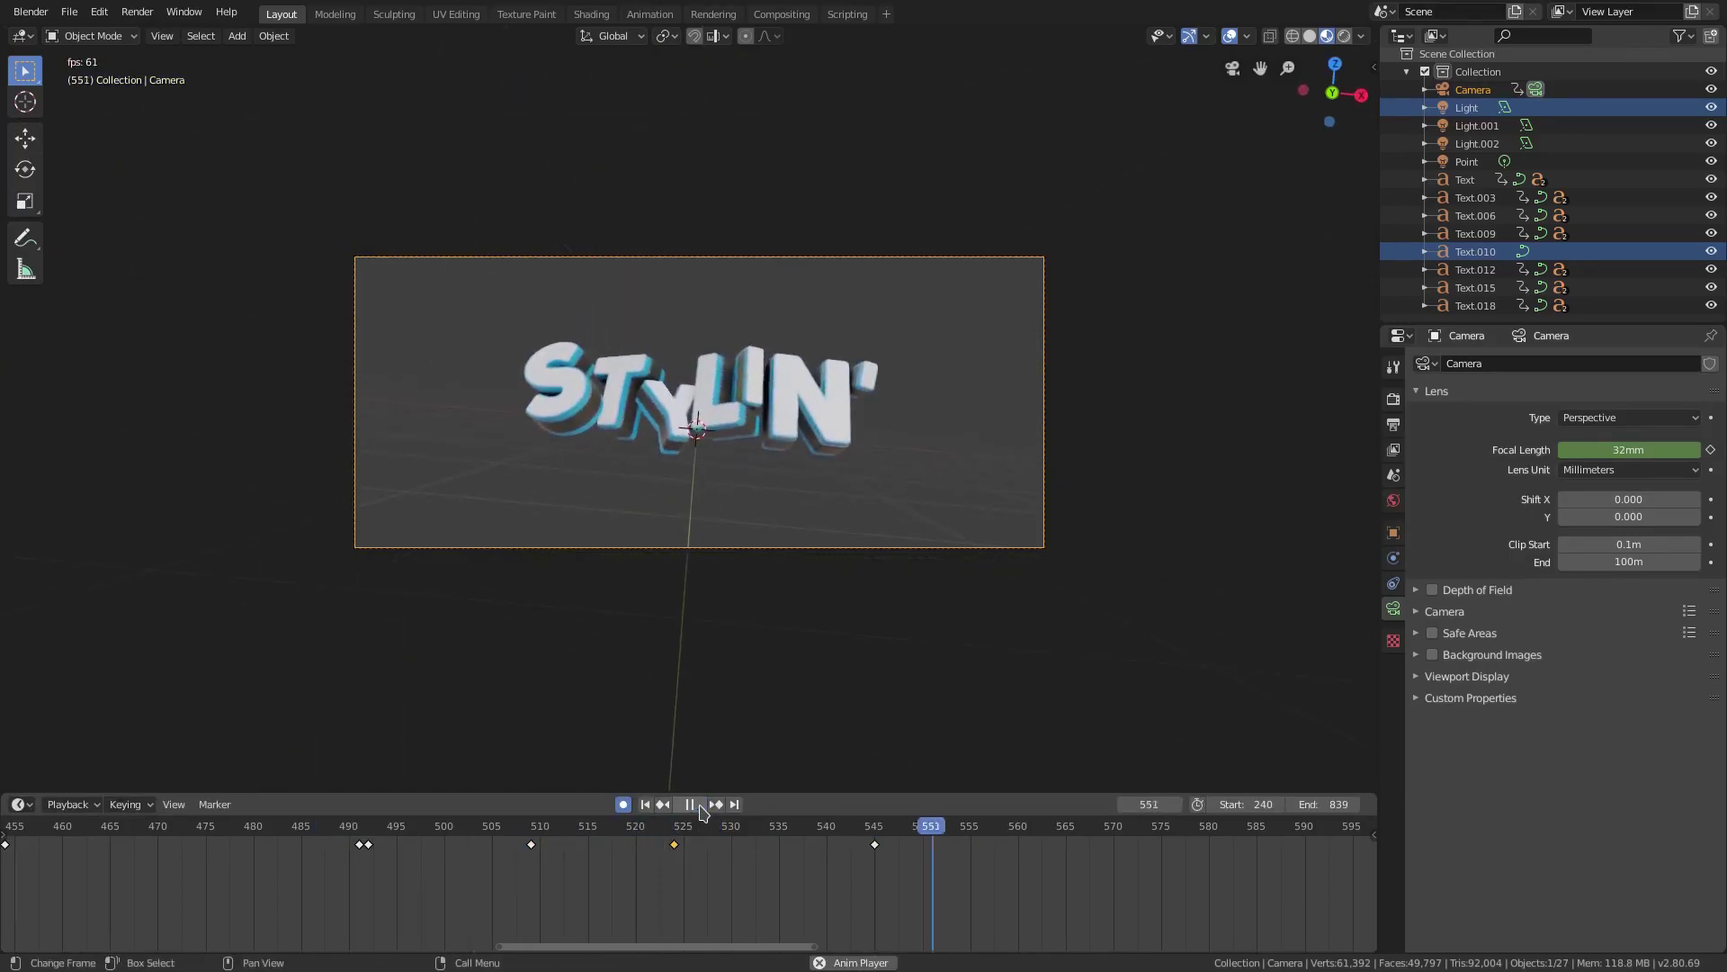
key("Escape")
key("g")
left_click(710, 847)
left_click(696, 805)
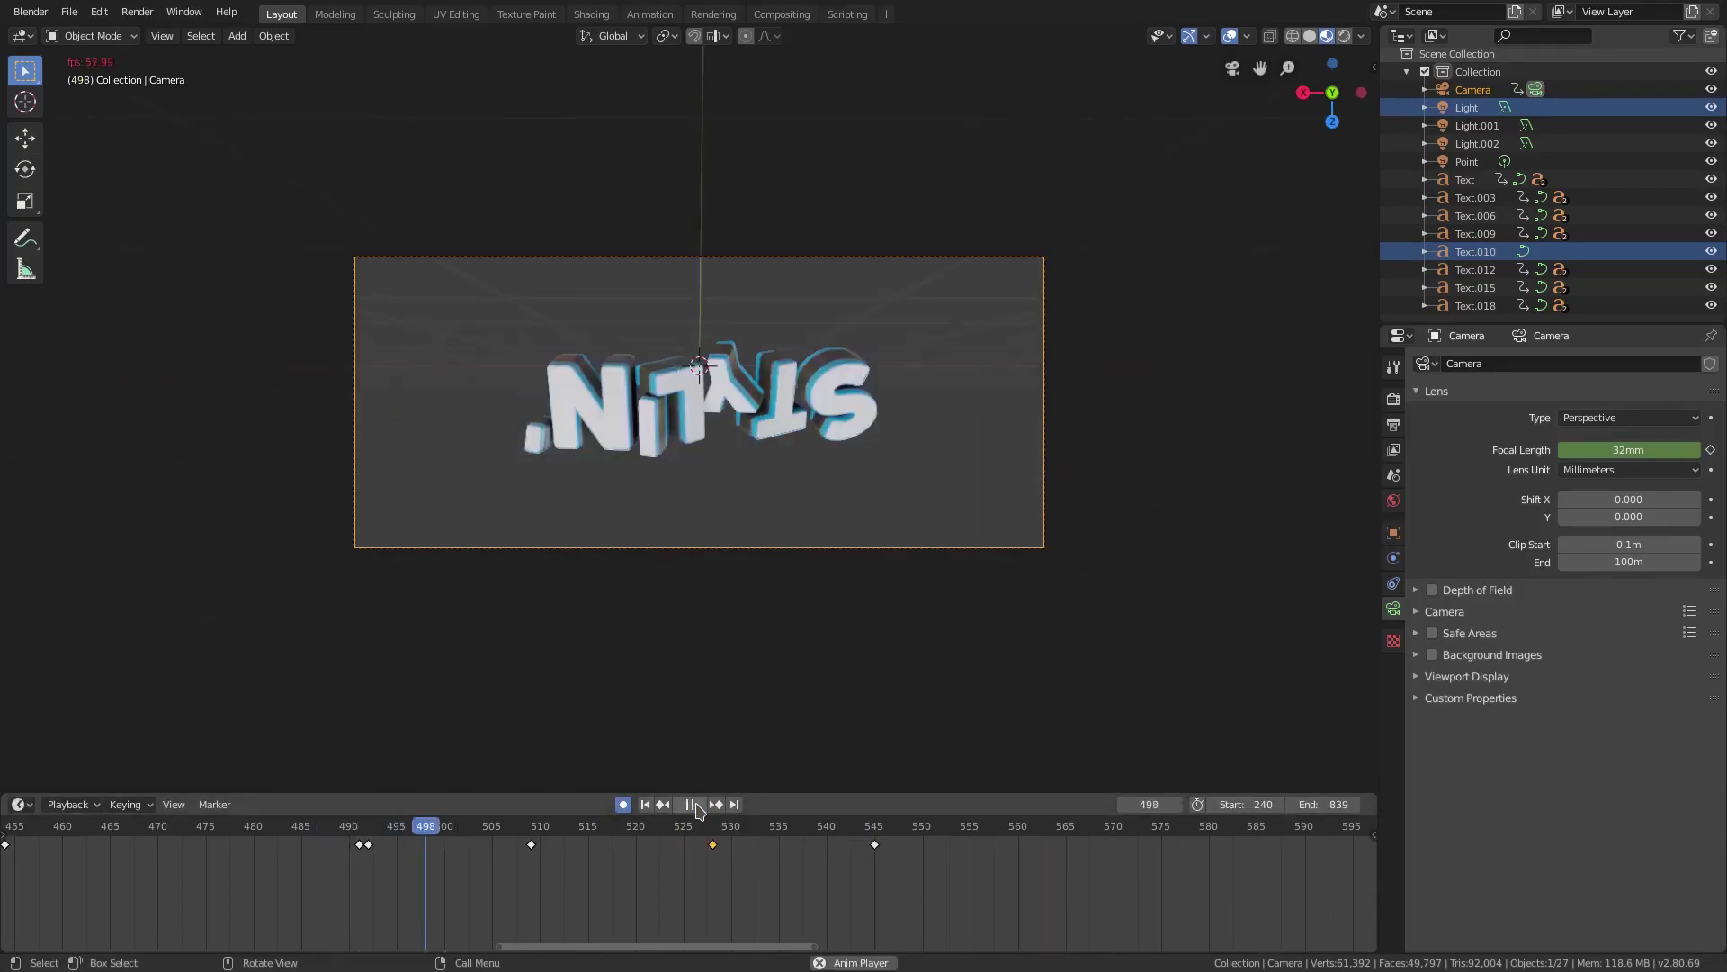
left_click(697, 804)
Delete the camera keyframe at frame 545.
left_click_drag(790, 827, 874, 828)
key("x")
left_click(877, 849)
Duplicate the tilted camera keyframe at frame 528 and place the copy at frame 548.
left_click(713, 846)
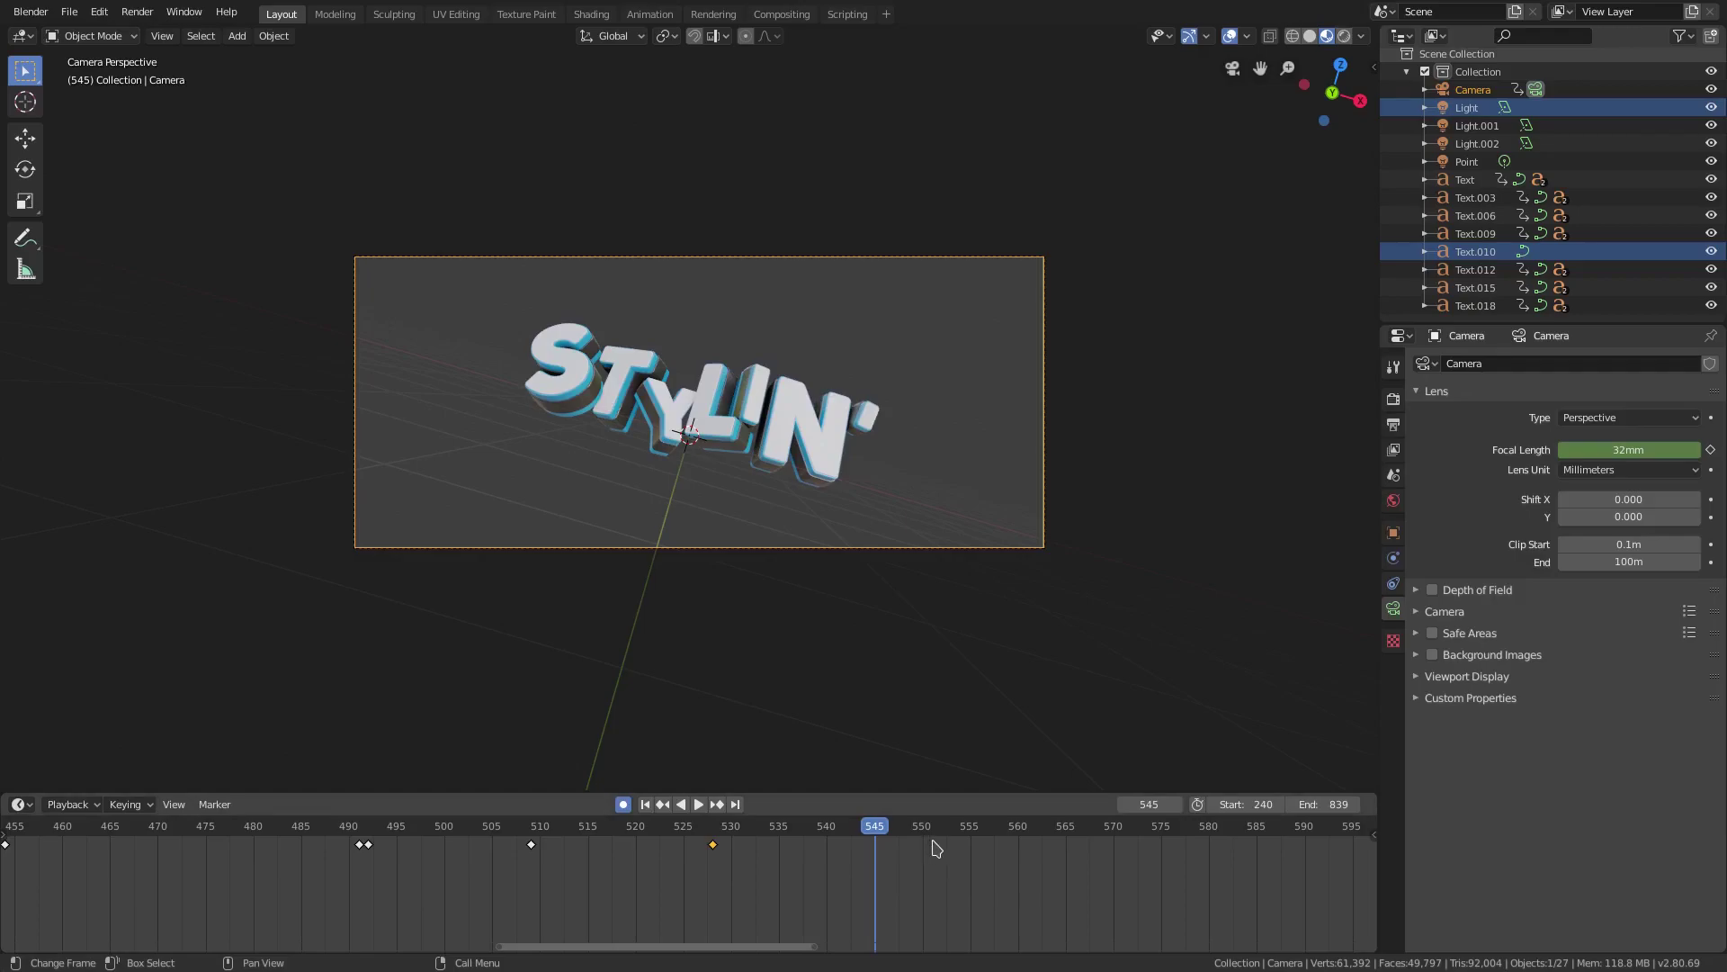
key("shift+d")
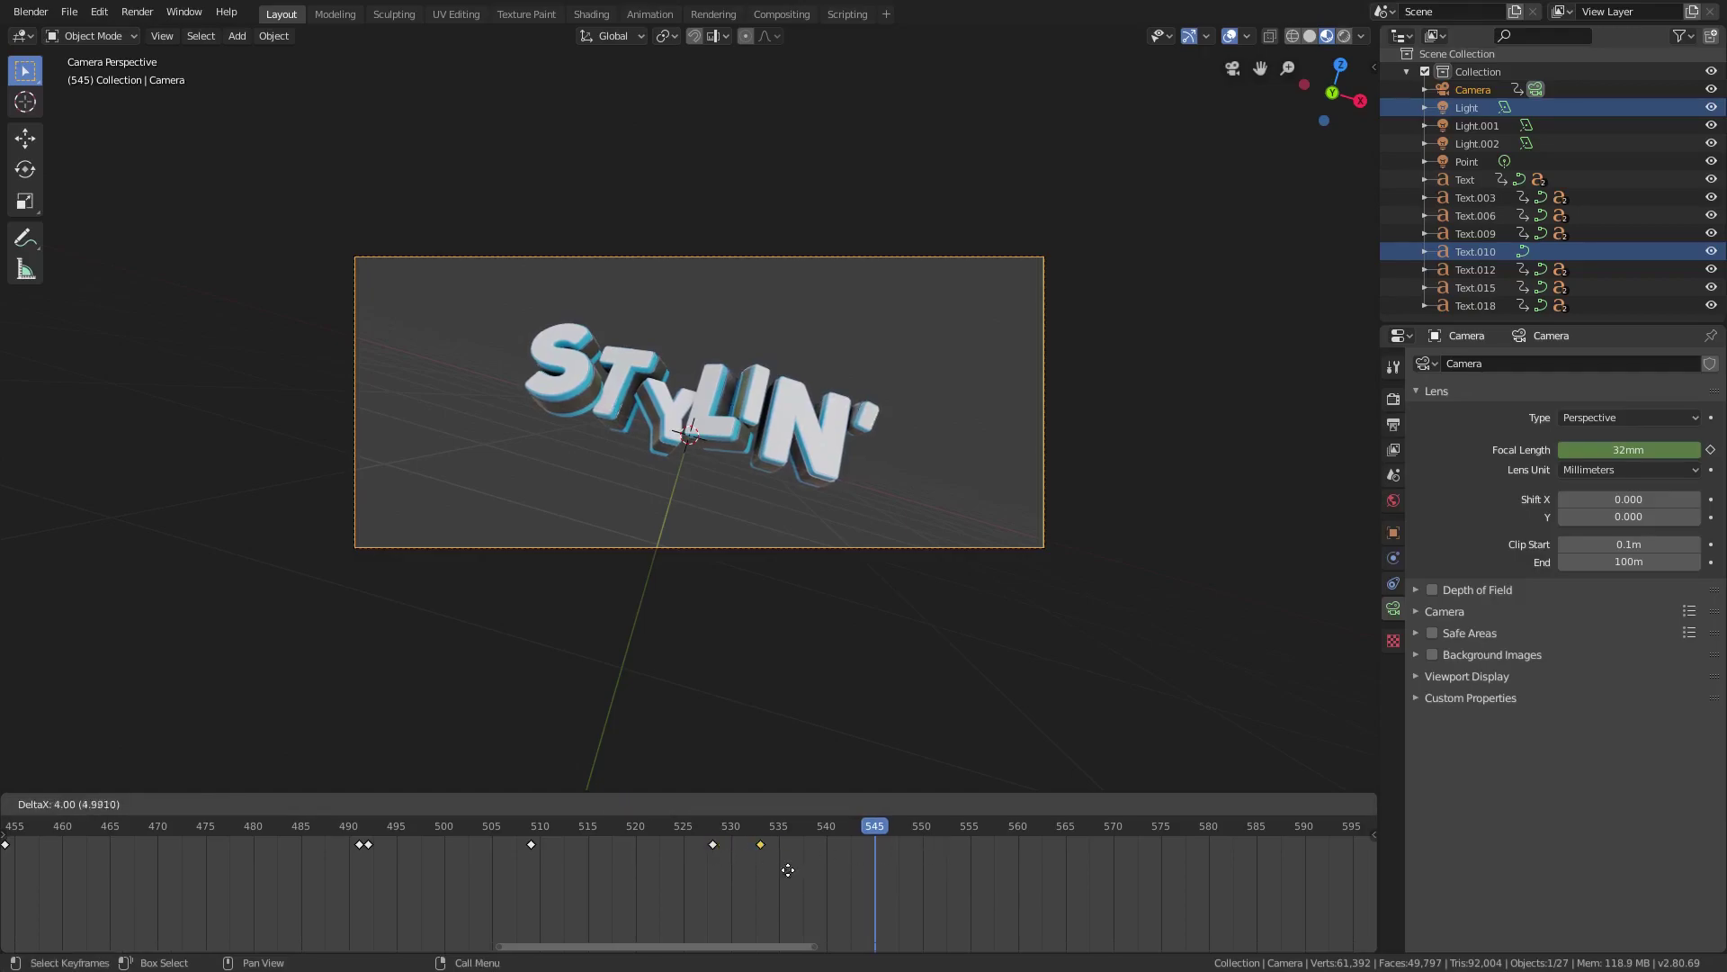
left_click(913, 877)
mouse_move(913, 830)
left_mouse_down()
mouse_move(878, 829)
mouse_move(913, 832)
left_mouse_up()
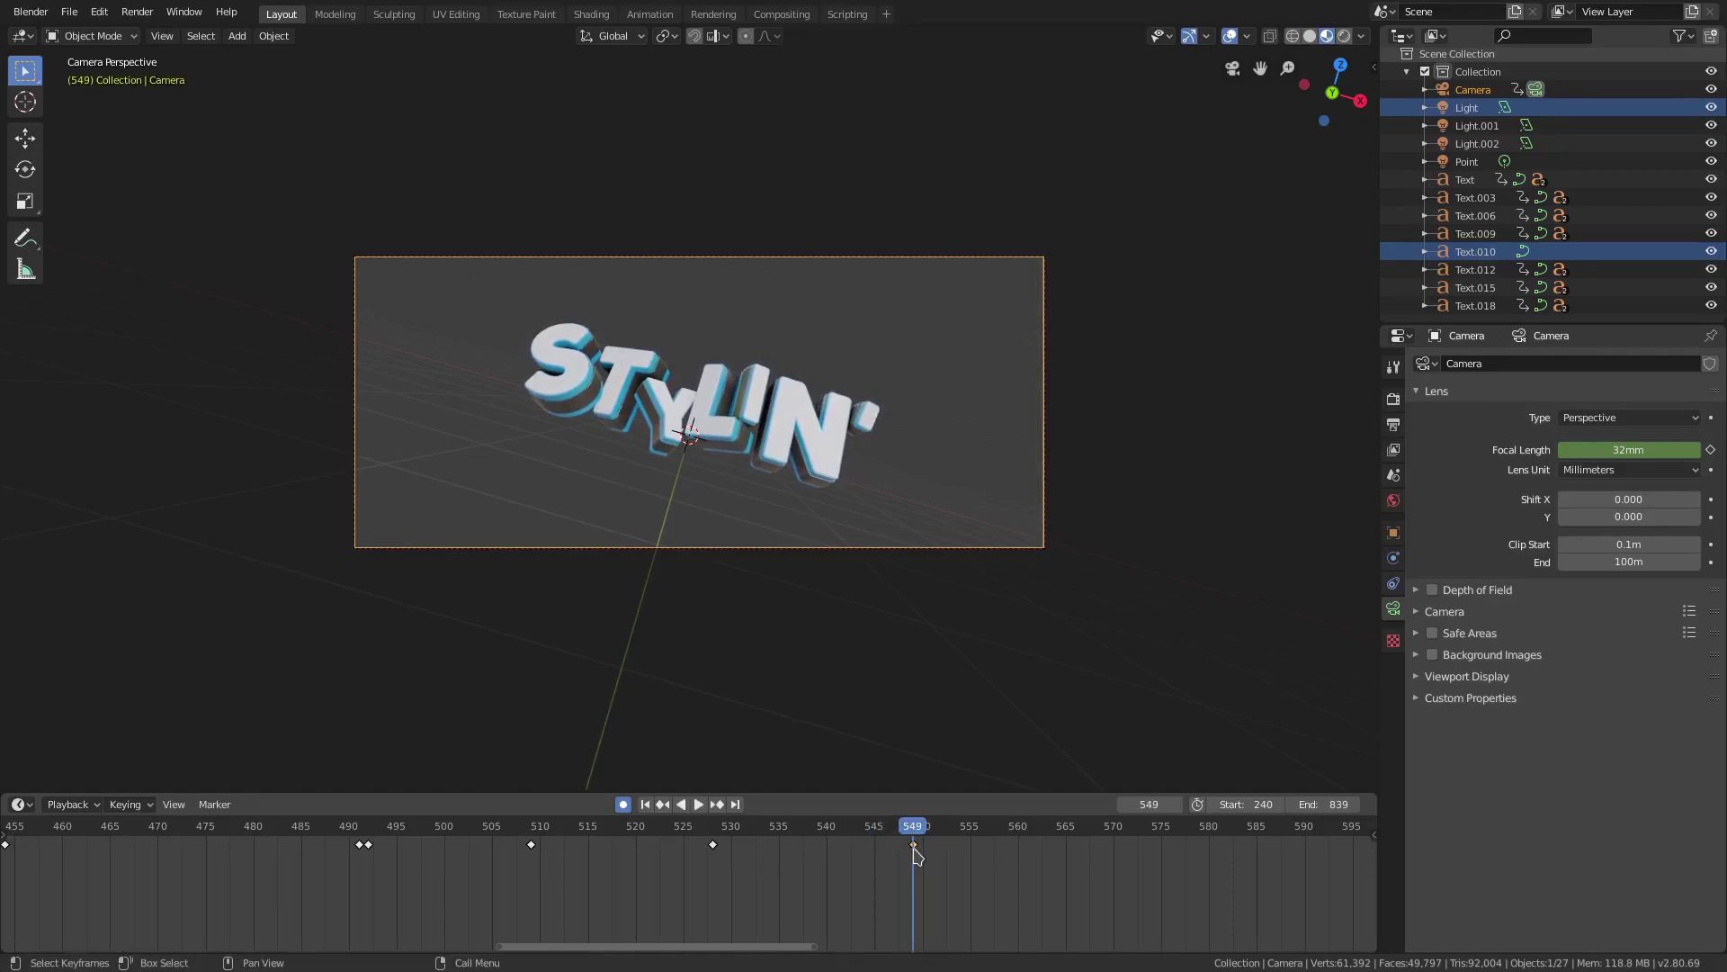
key("g")
left_click(915, 869)
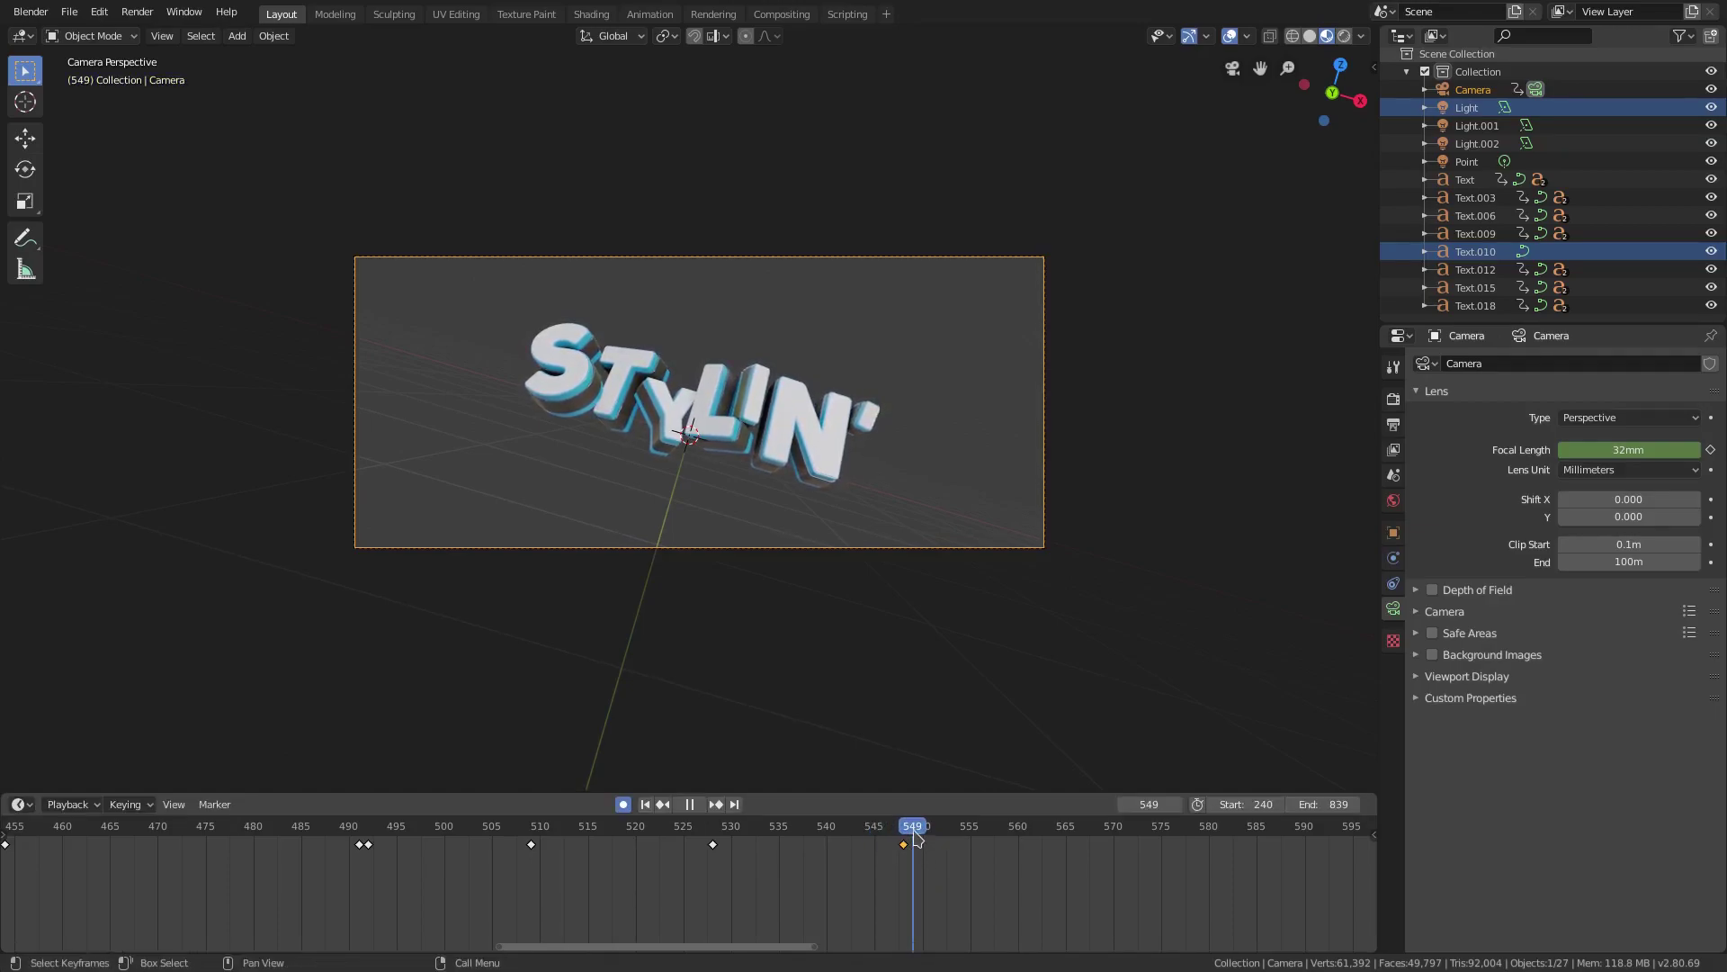
Duplicate the level camera keyframe at frame 491 to frame 549, and play back the animation from frame 470.
scroll(379, 862, "down", 2)
middle_click_drag(379, 862, 501, 823)
left_click(492, 834)
key("space")
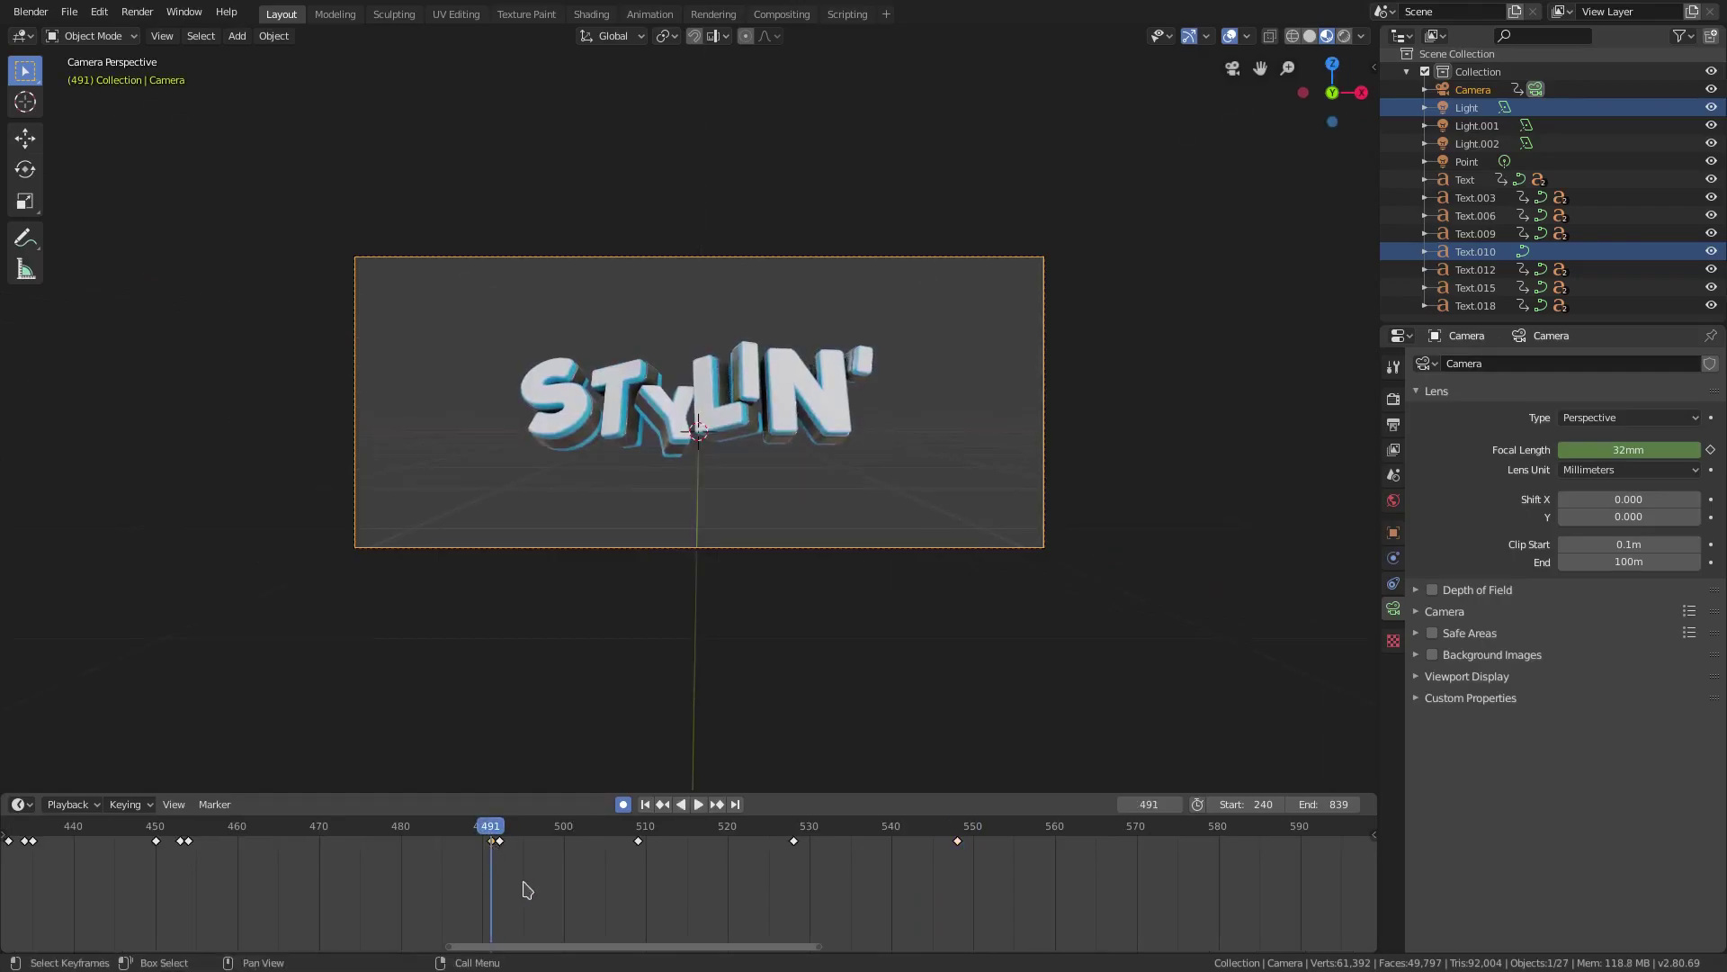
key("g")
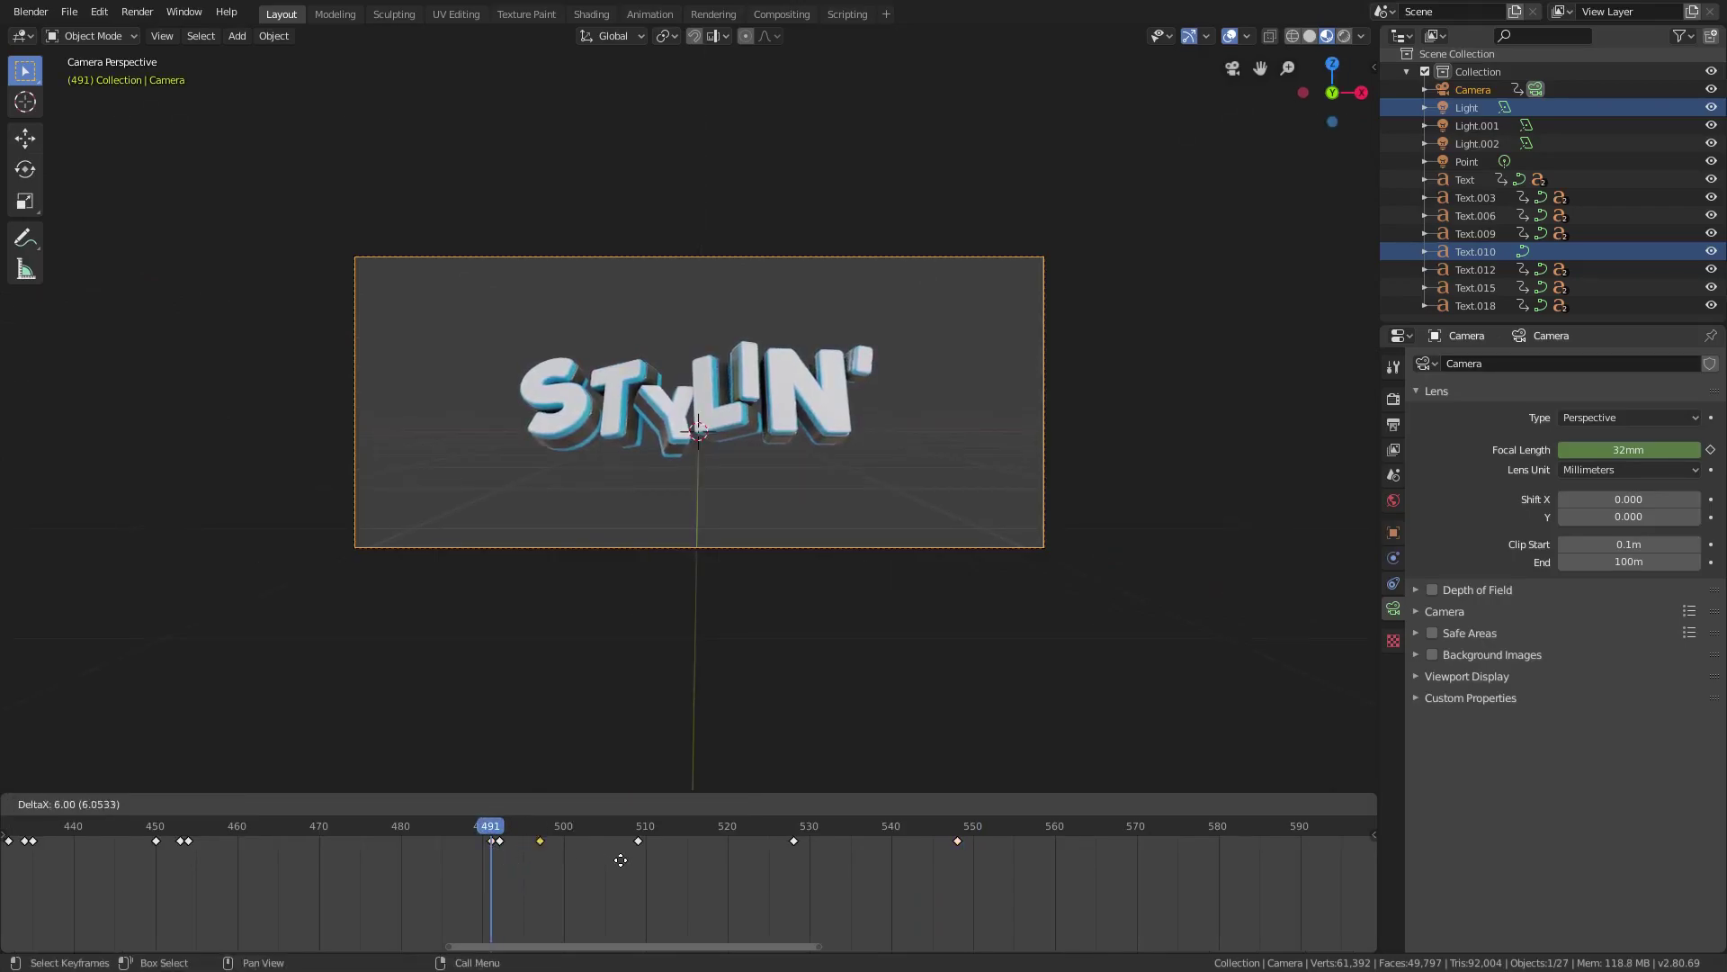
left_click(977, 860)
left_click(318, 828)
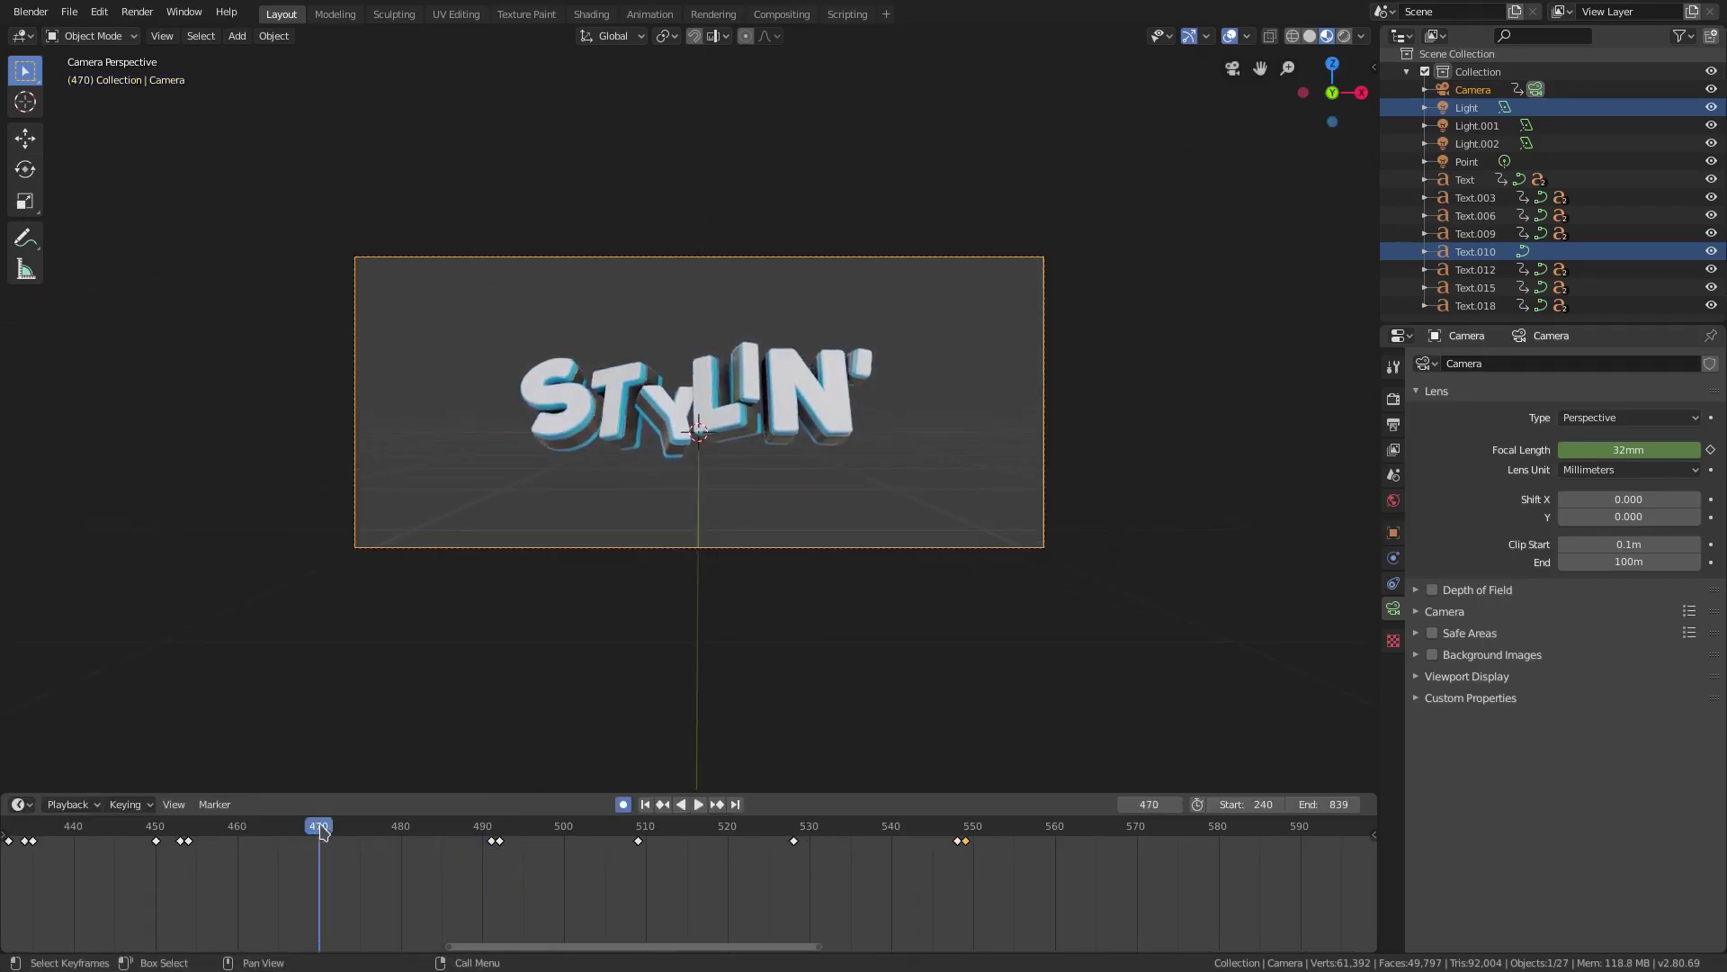
left_click(700, 804)
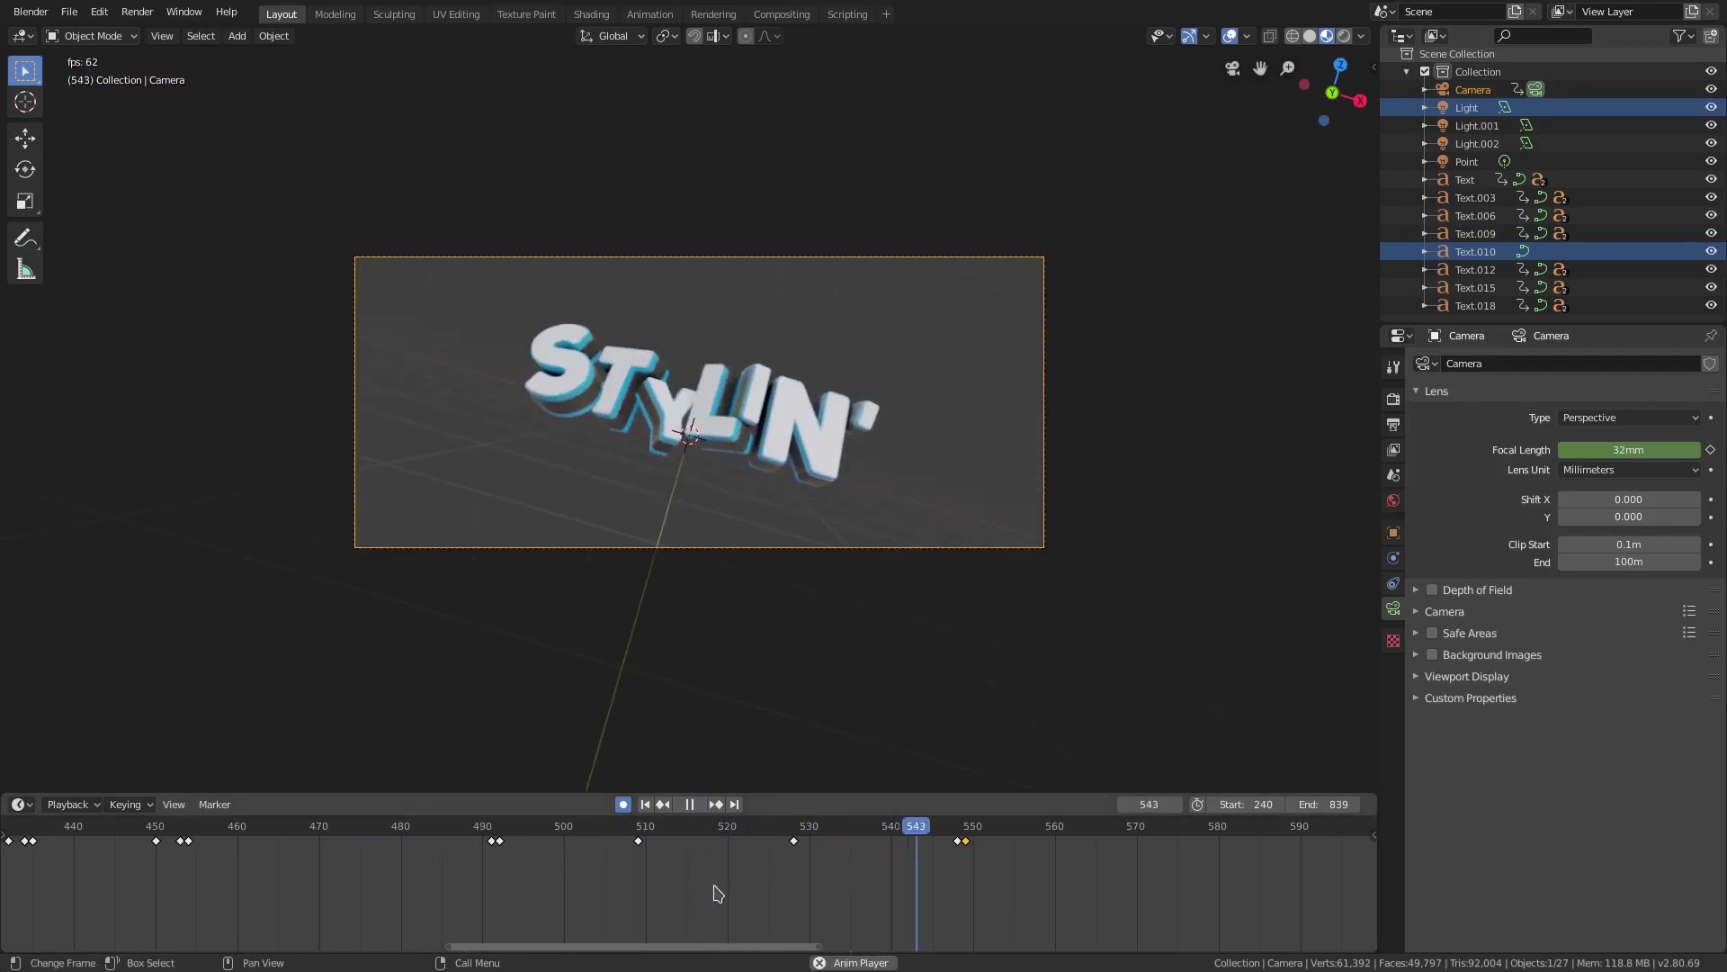
left_click(692, 806)
Reduce the camera's tilt at frame 548 by rotating it slightly about the global Y axis, and preview the motion.
left_click_drag(615, 836, 959, 871)
key("r")
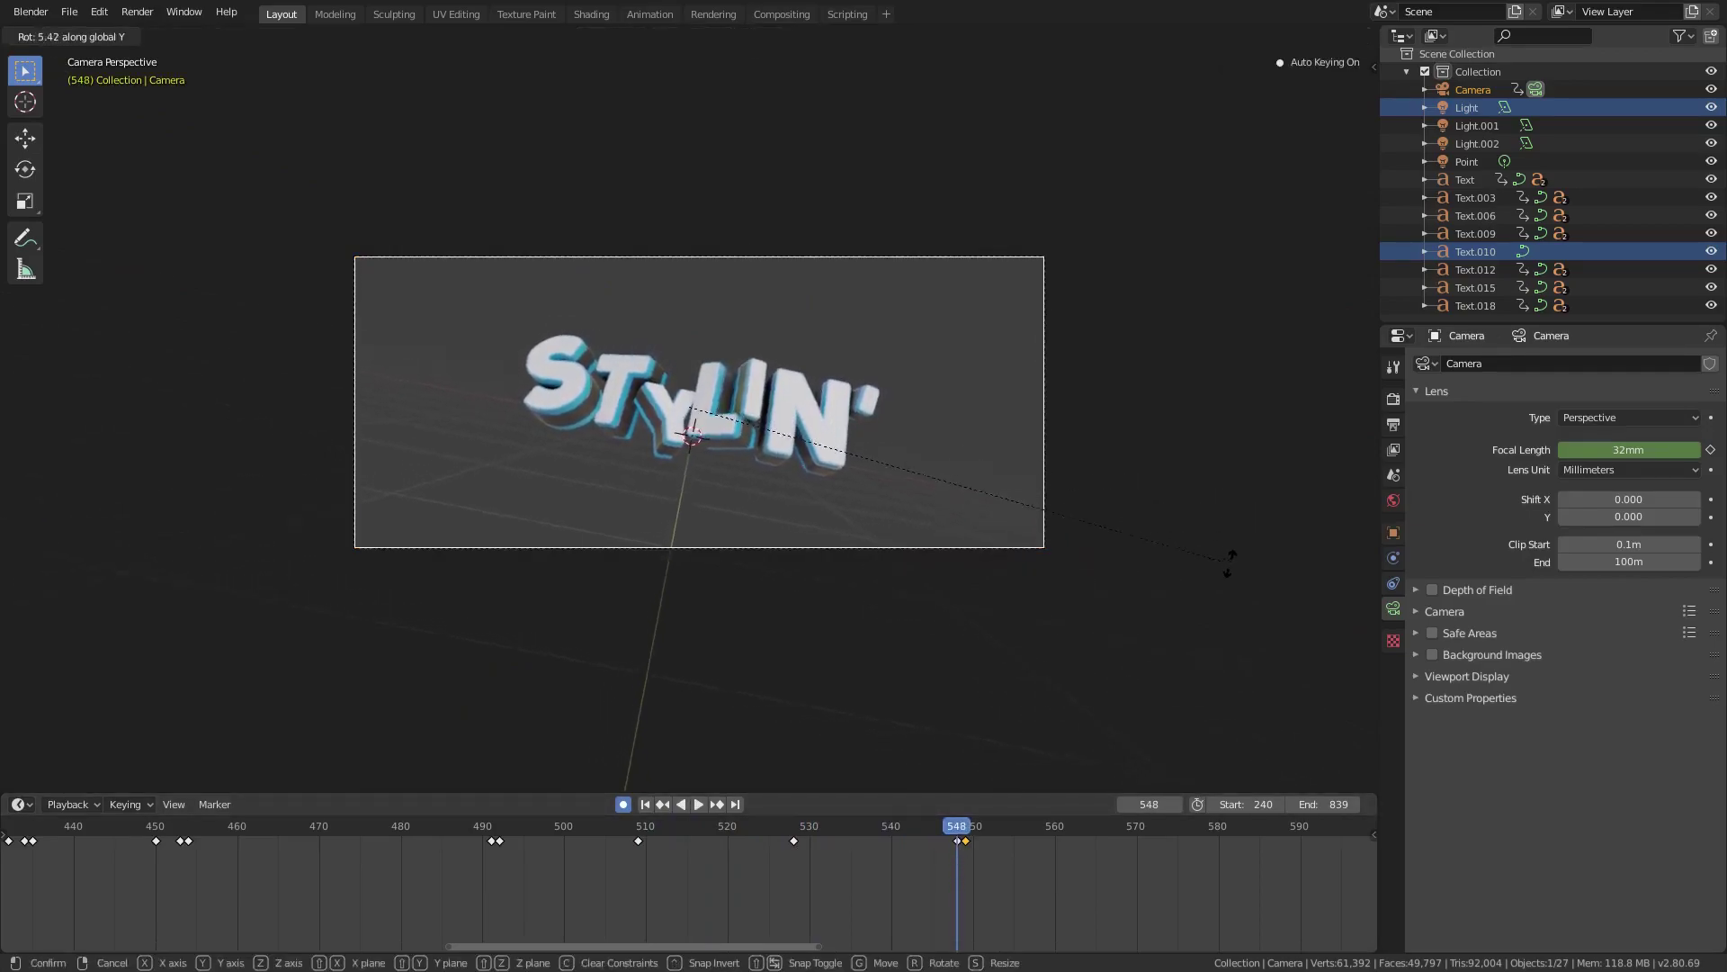
left_click(1225, 583)
scroll(1035, 859, "up", 2)
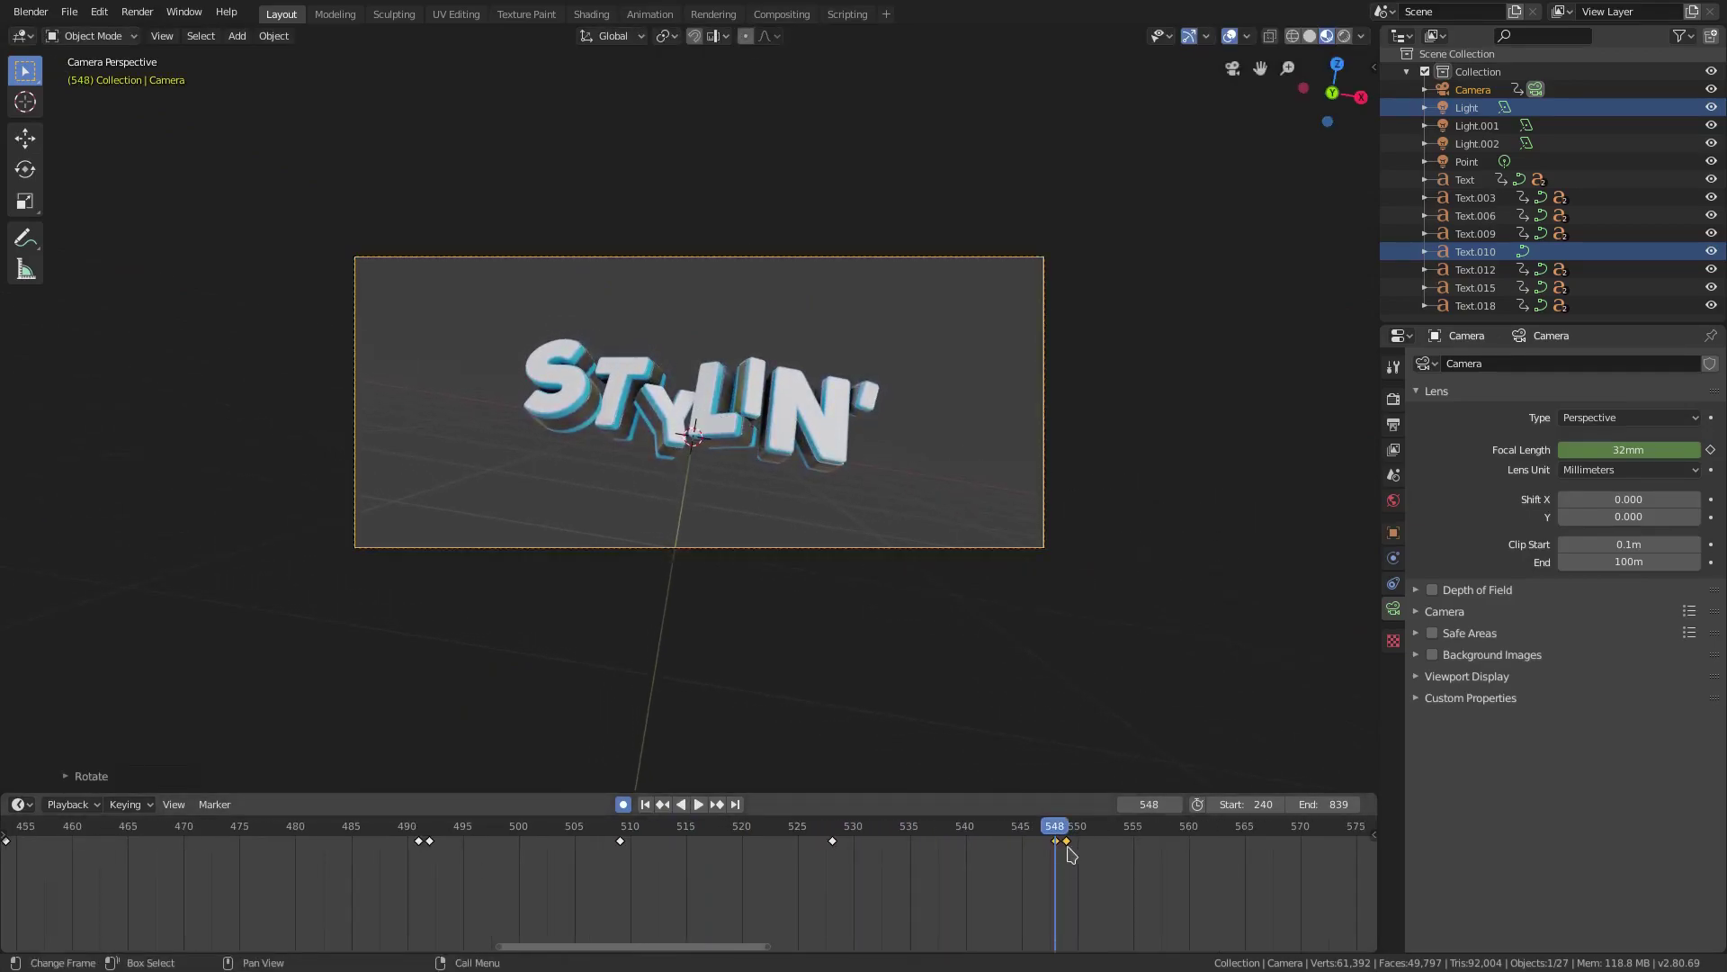
left_click_drag(619, 824, 1026, 826)
key("space")
left_click(1054, 832)
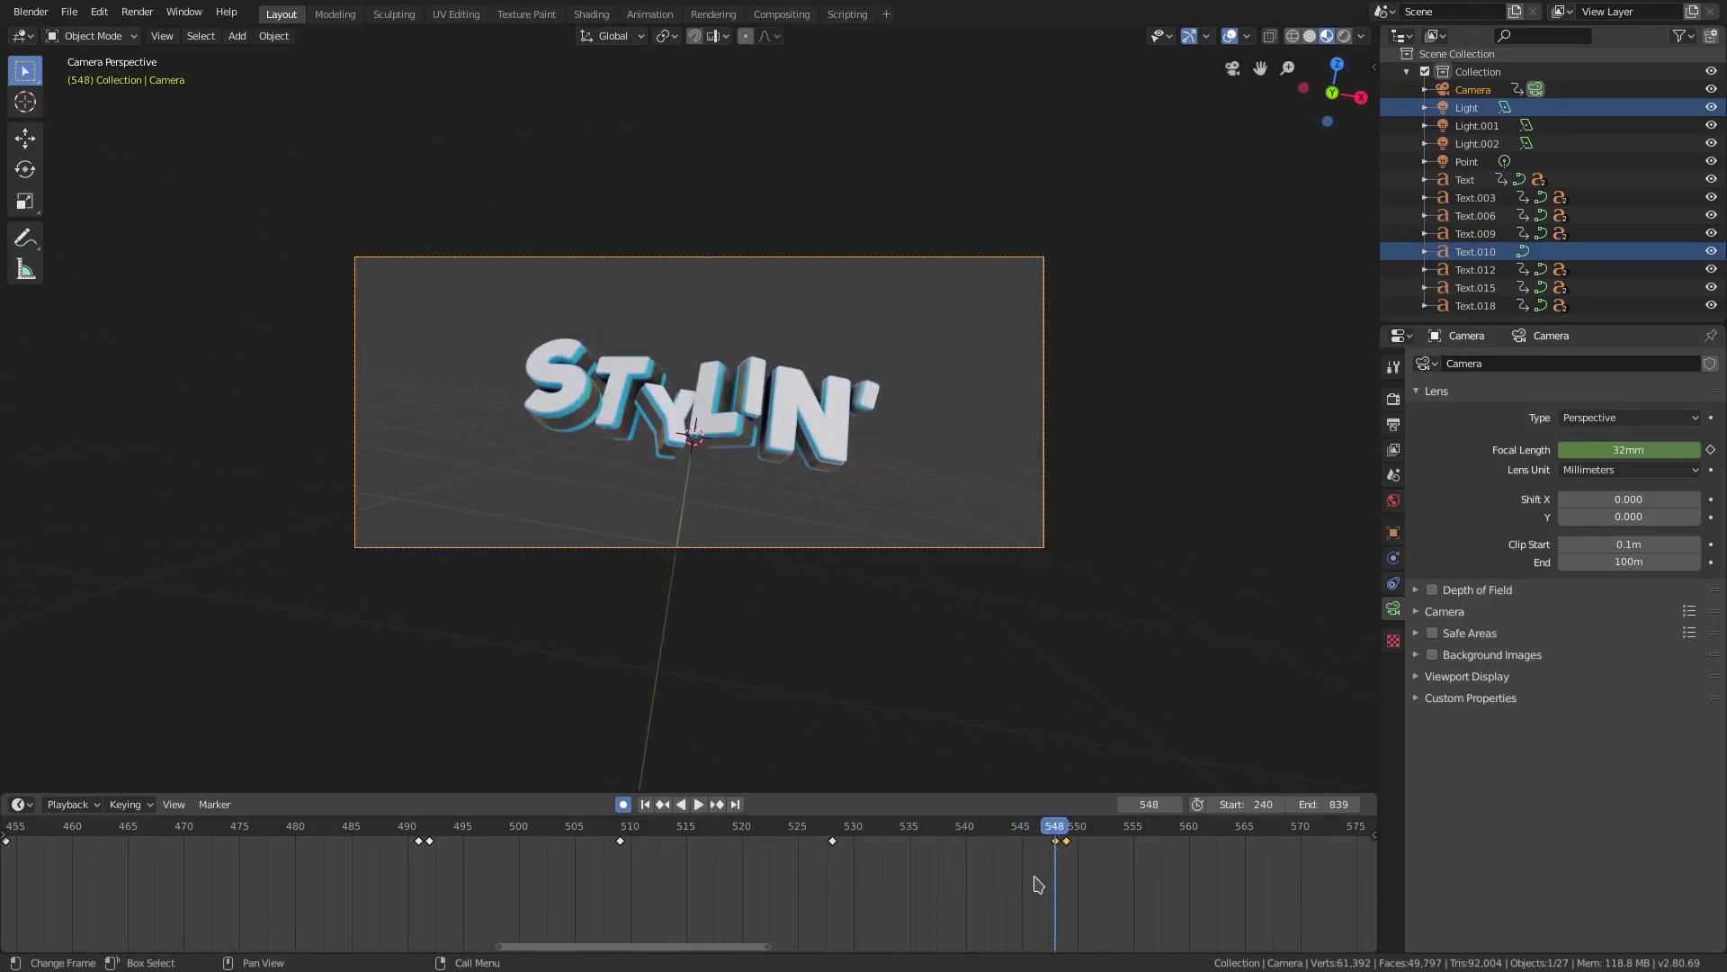
Keyframe the camera's focal length at frame 510.
left_click(652, 828)
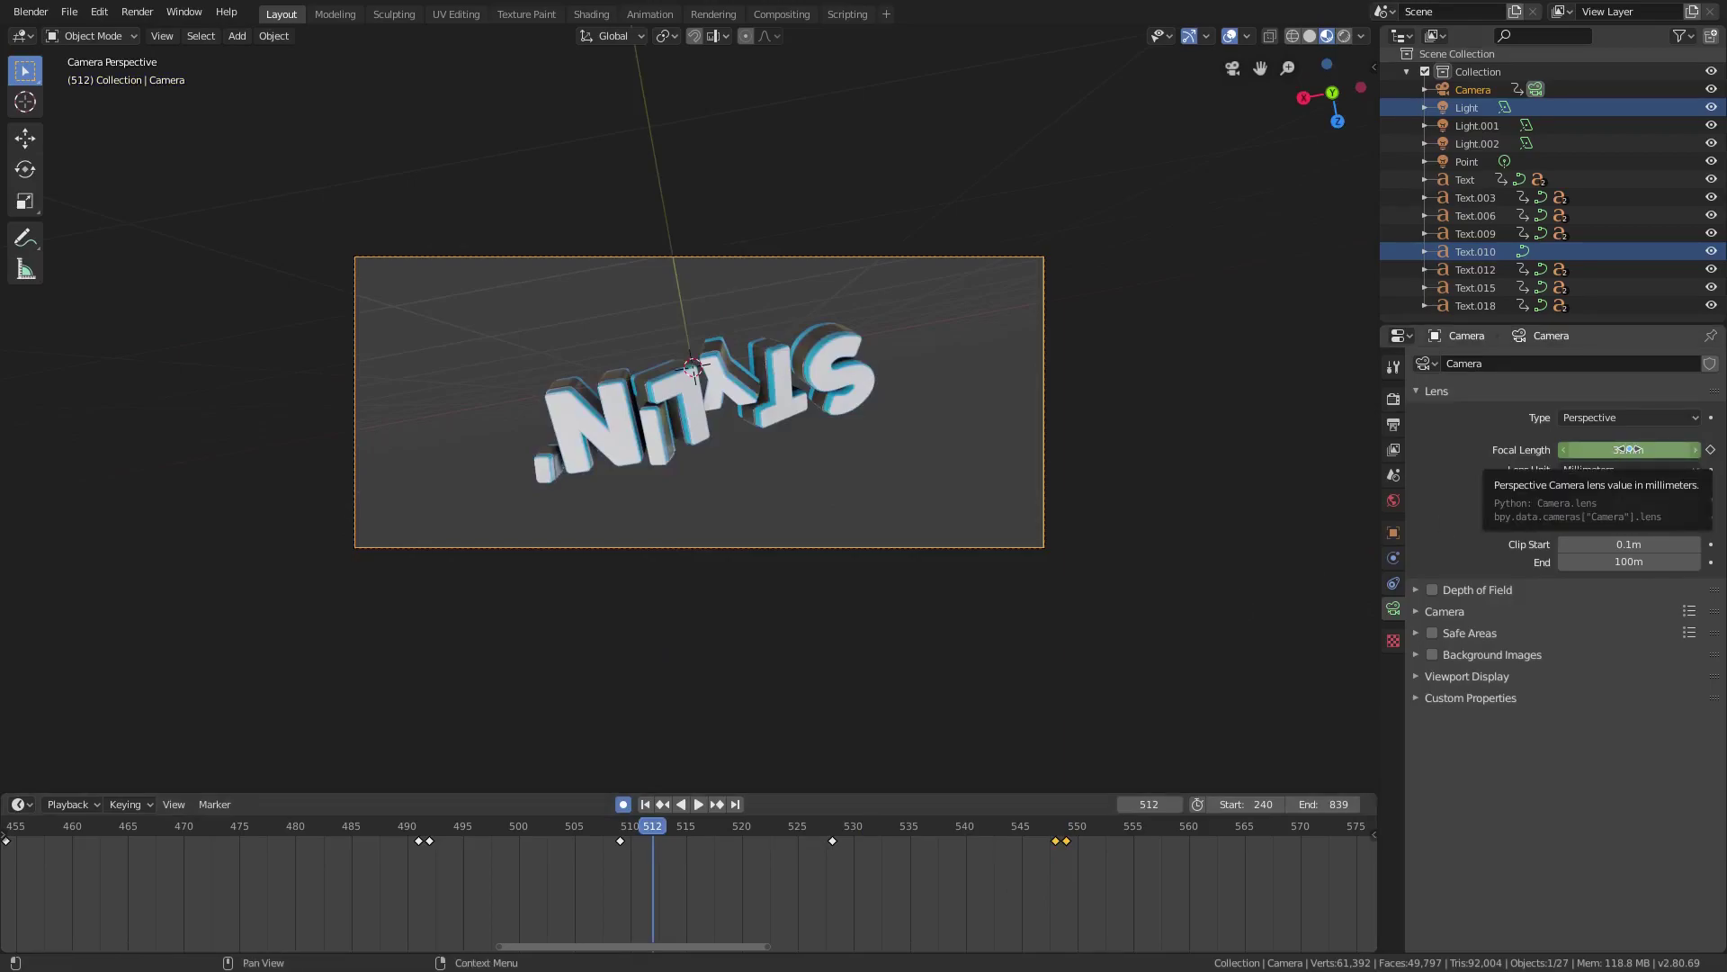
key("Left")
key("Left")
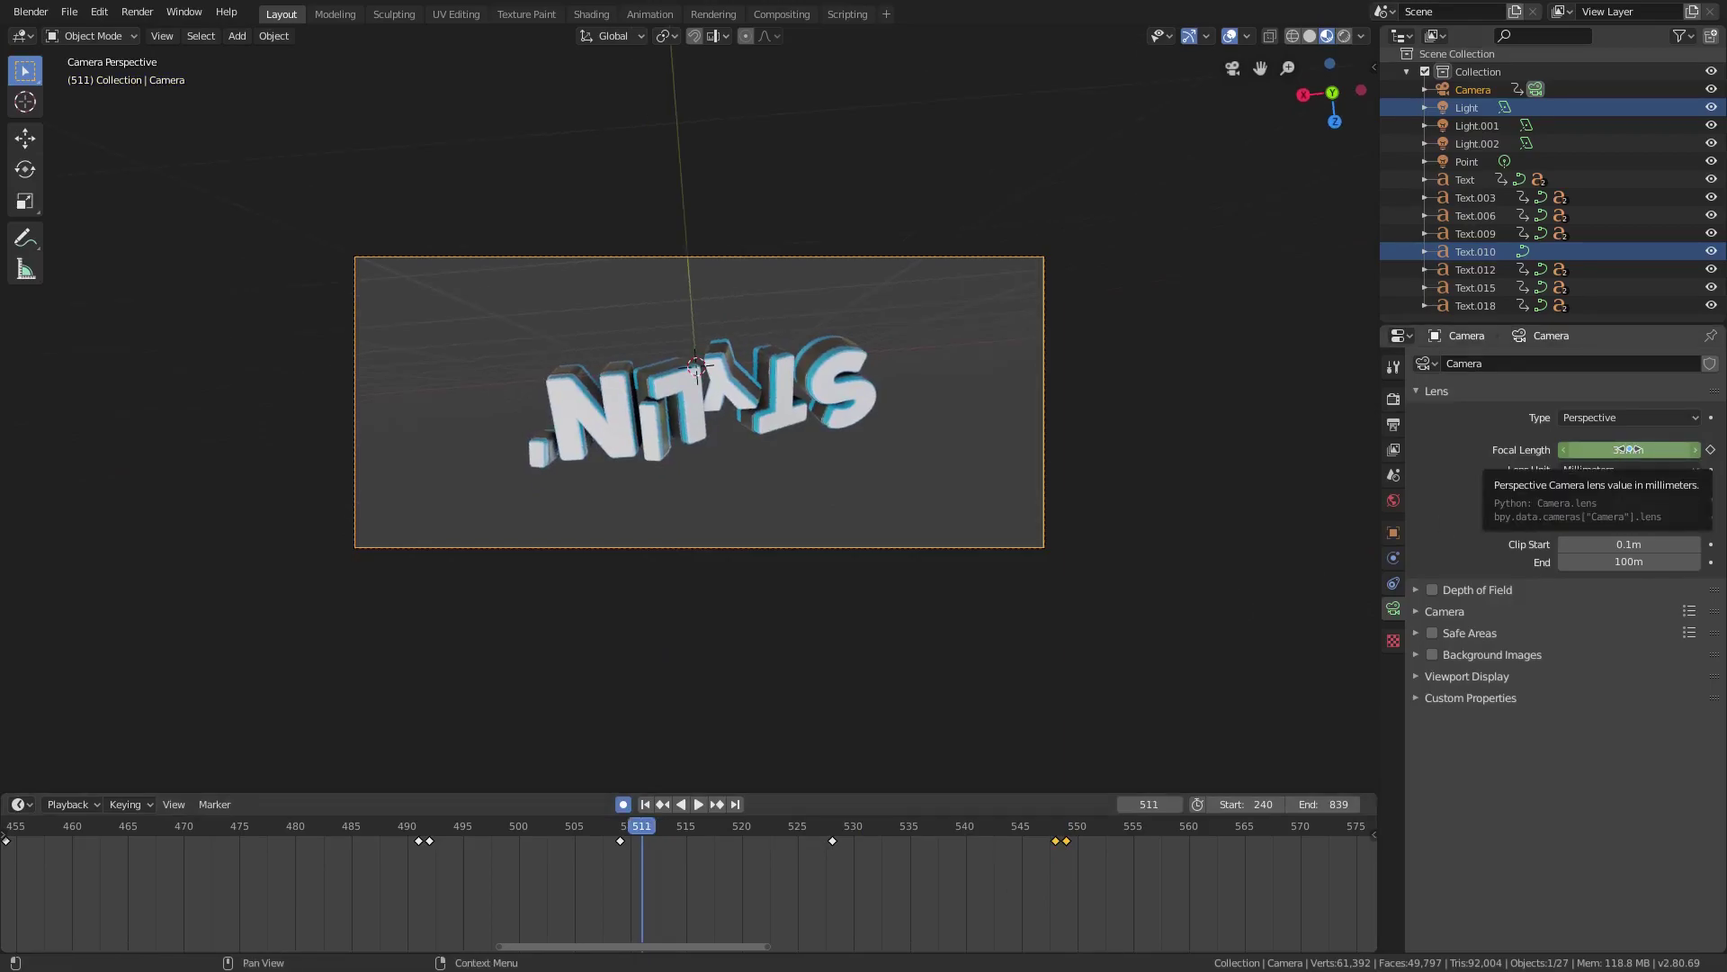
key("i")
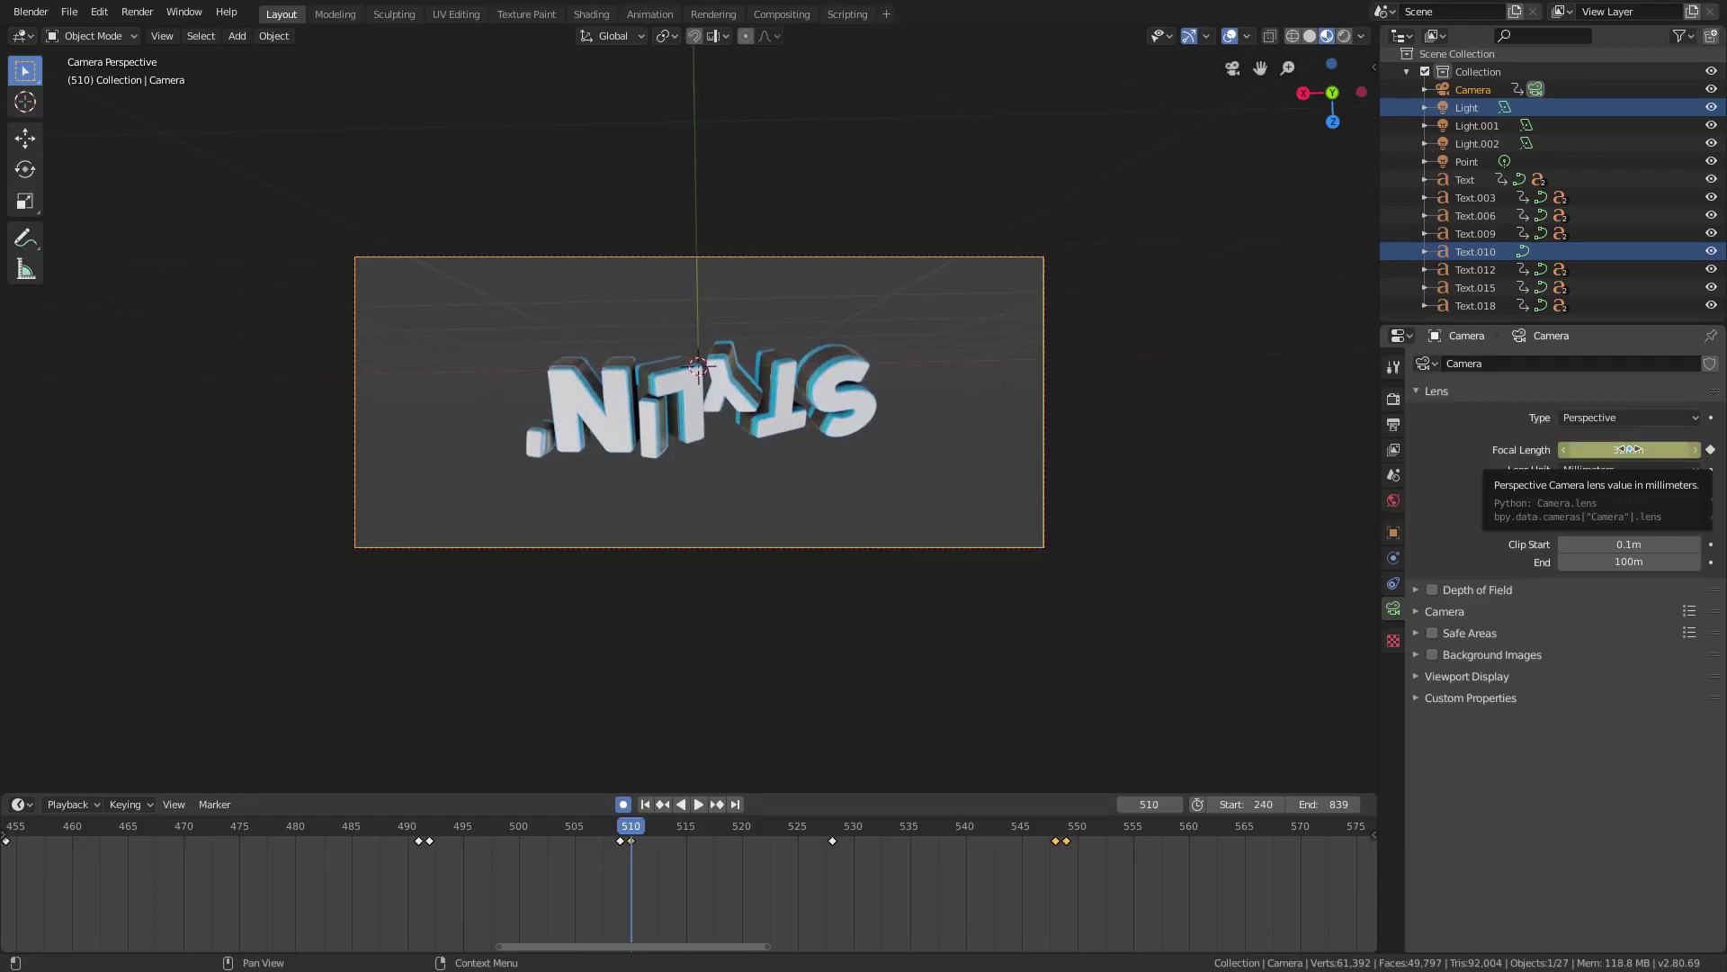
Keyframe the camera's focal length at 19 mm on frame 511 and play back the sudden zoom-out.
key("Right")
left_click_drag(1629, 449, 1570, 449)
key("i")
key("Left")
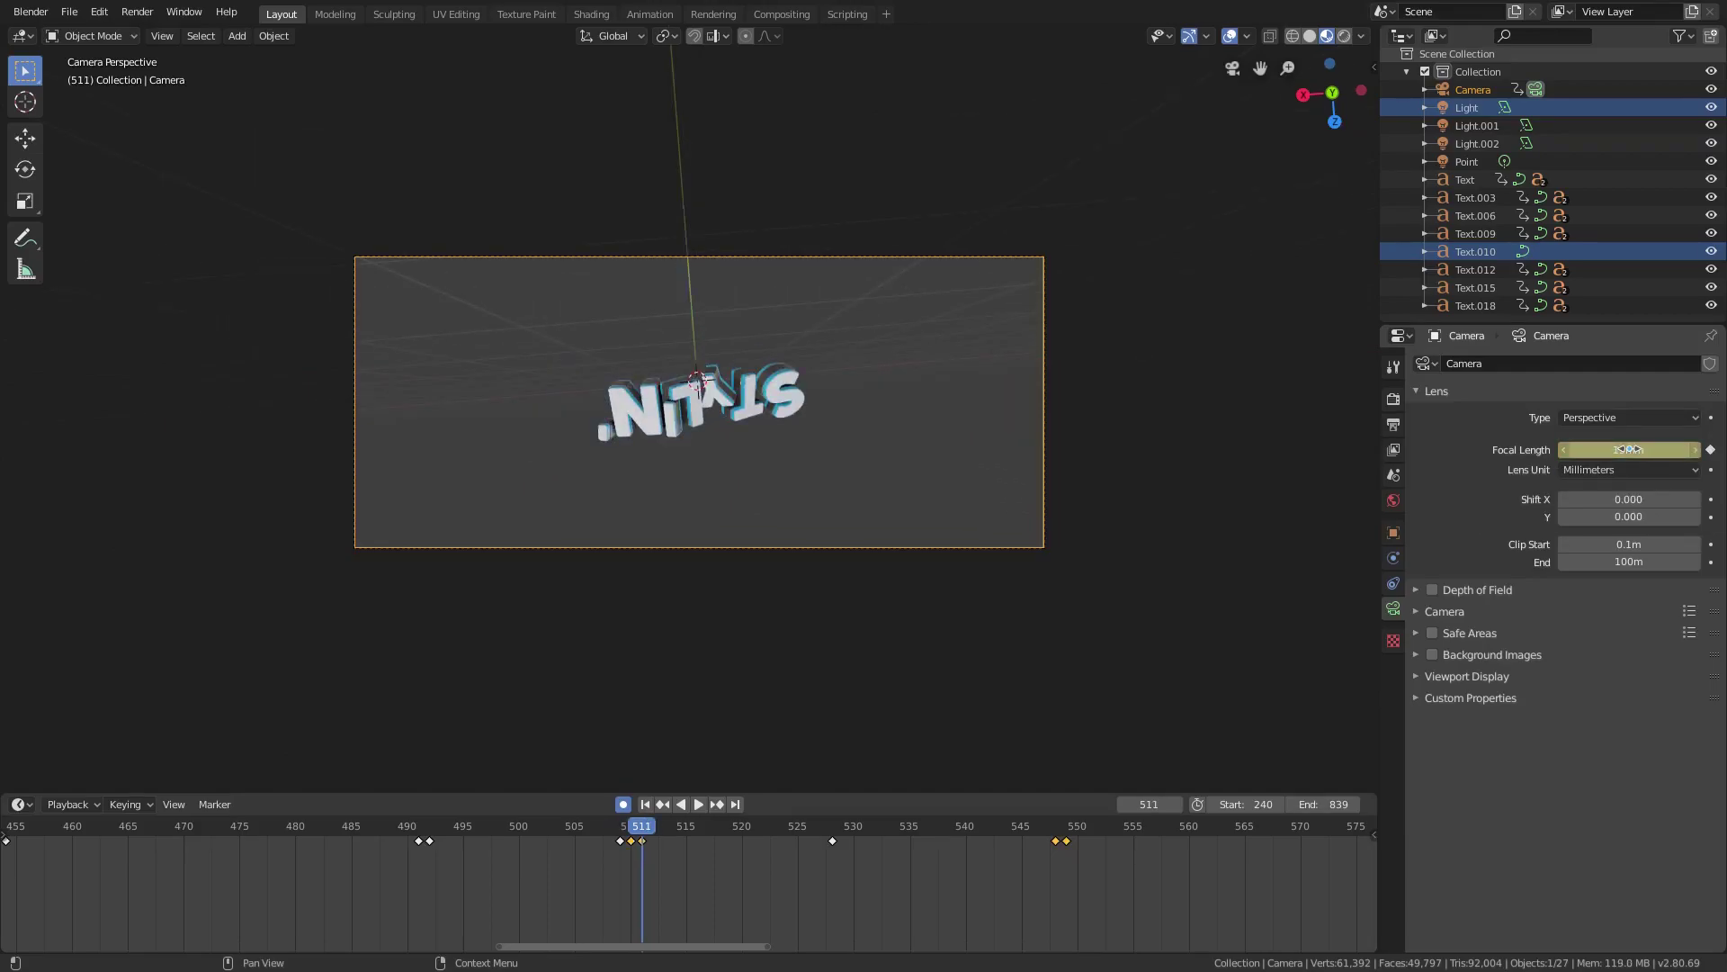
left_click(497, 825)
left_click(701, 807)
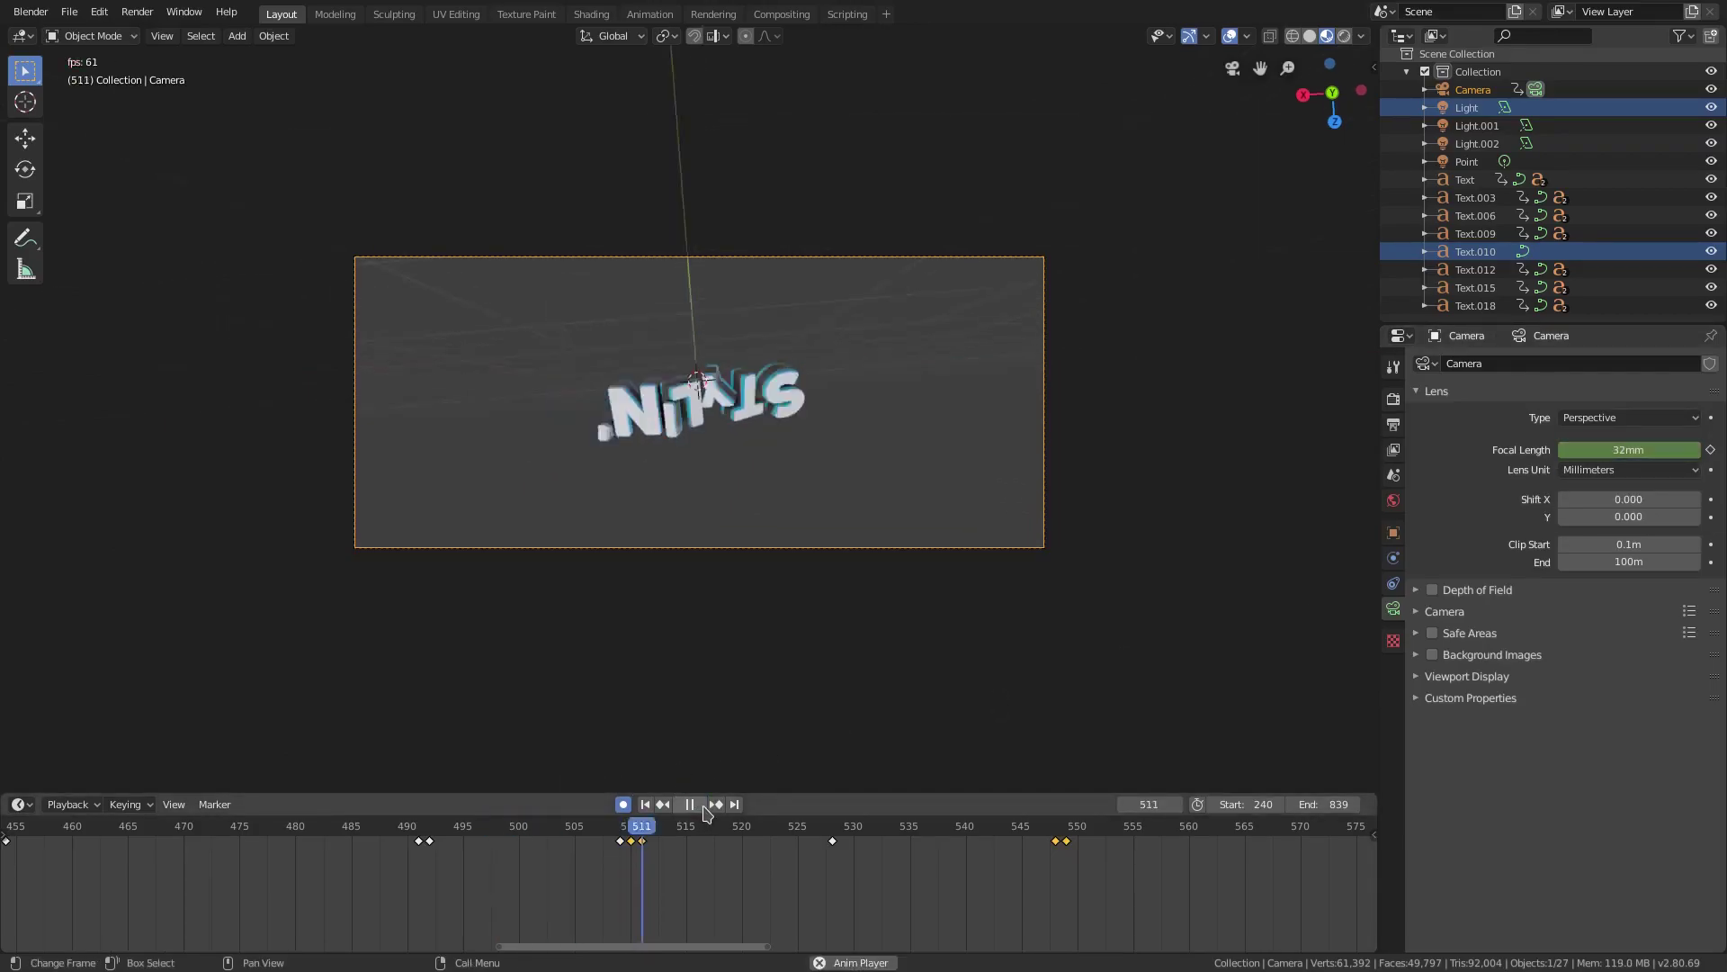
Keyframe the camera's focal length at frame 546, and set it to 35 mm at frame 549.
mouse_move(1023, 837)
left_mouse_down()
mouse_move(1065, 832)
mouse_move(1025, 832)
left_mouse_up()
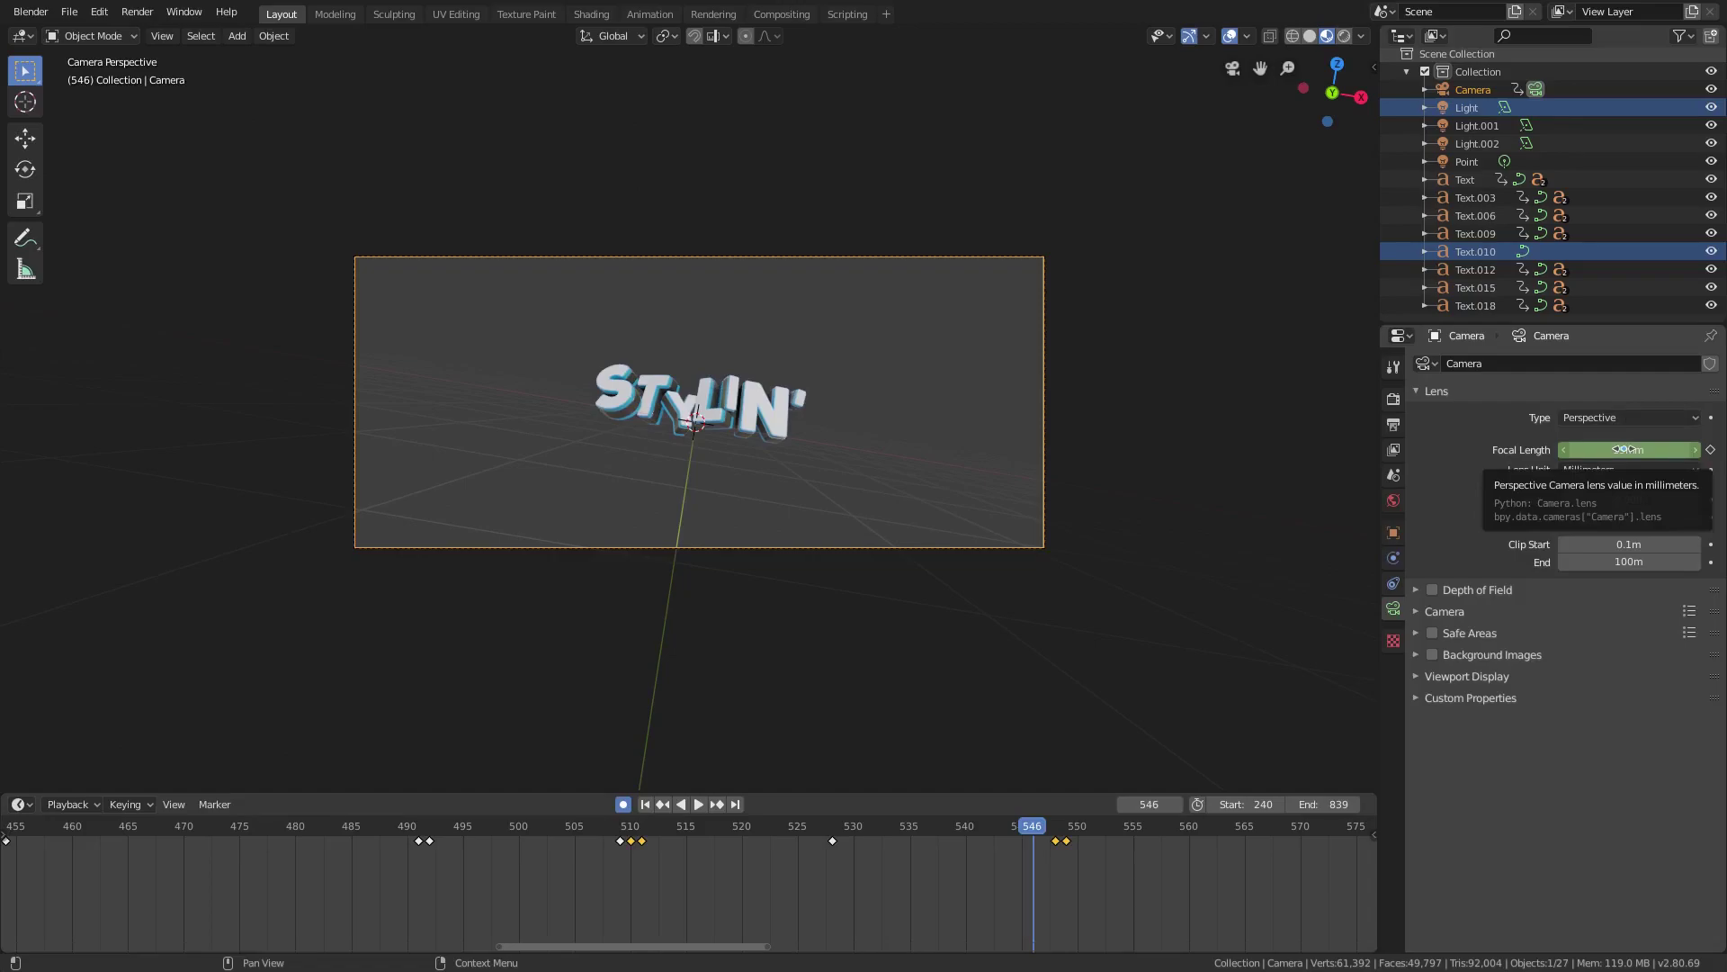
key("i")
key("Right")
key("Right")
key("Right")
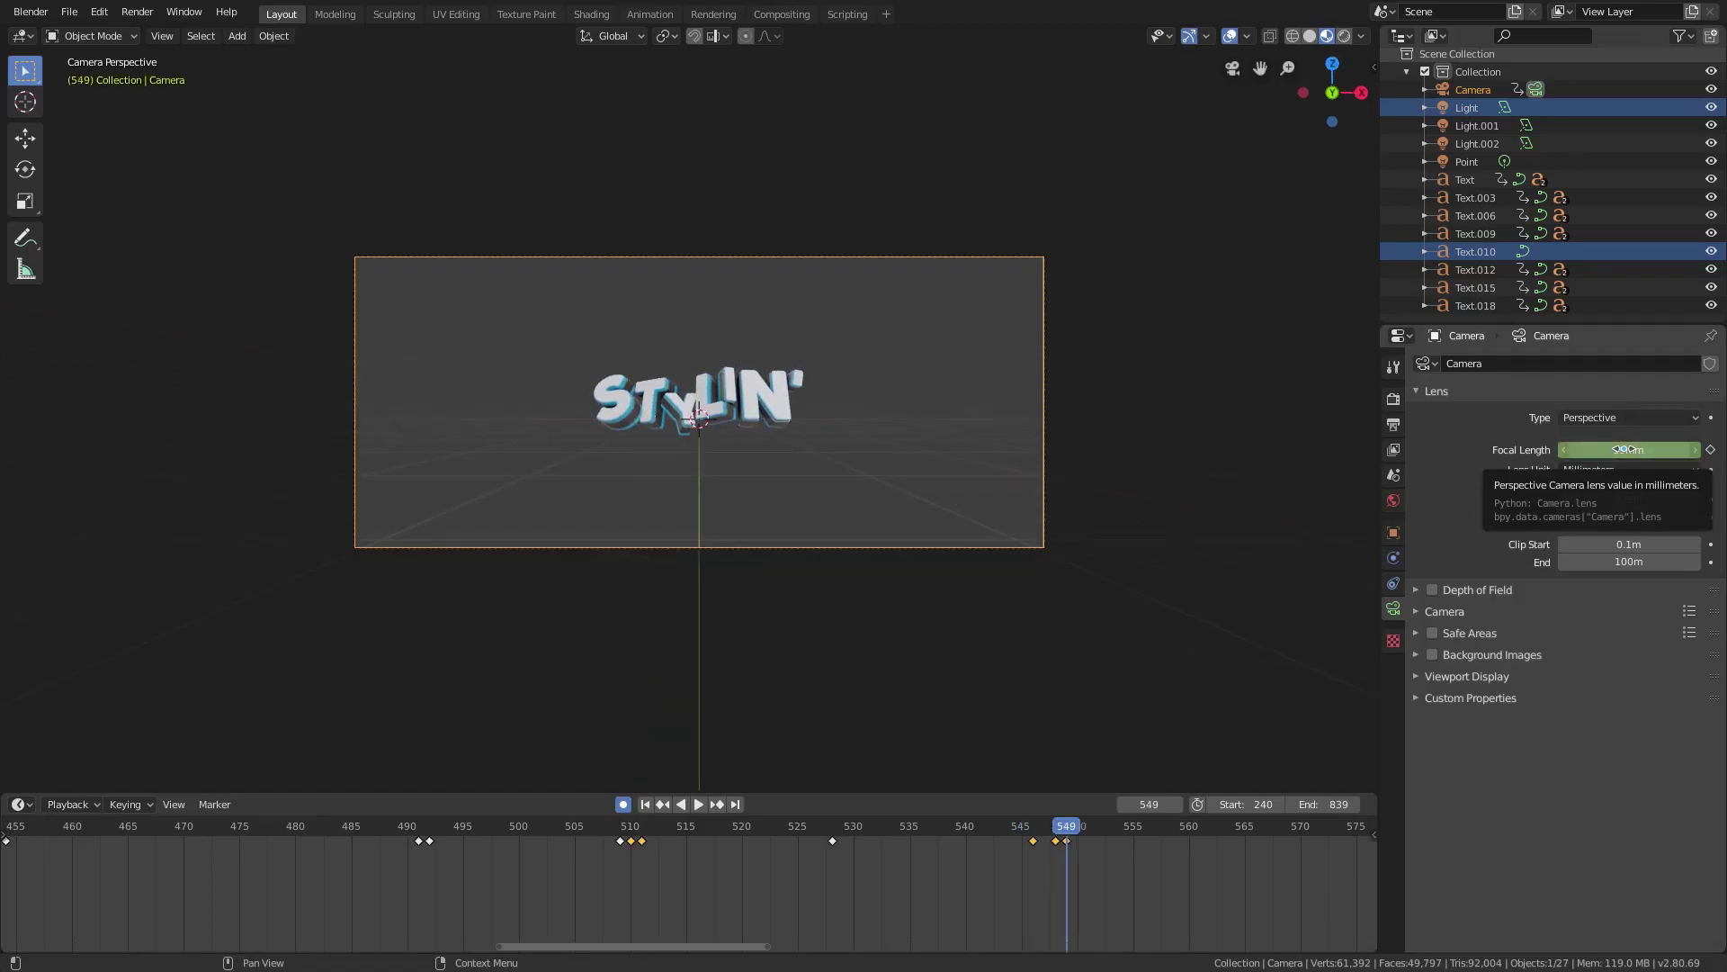
left_click(1625, 449)
type("35")
key("Return")
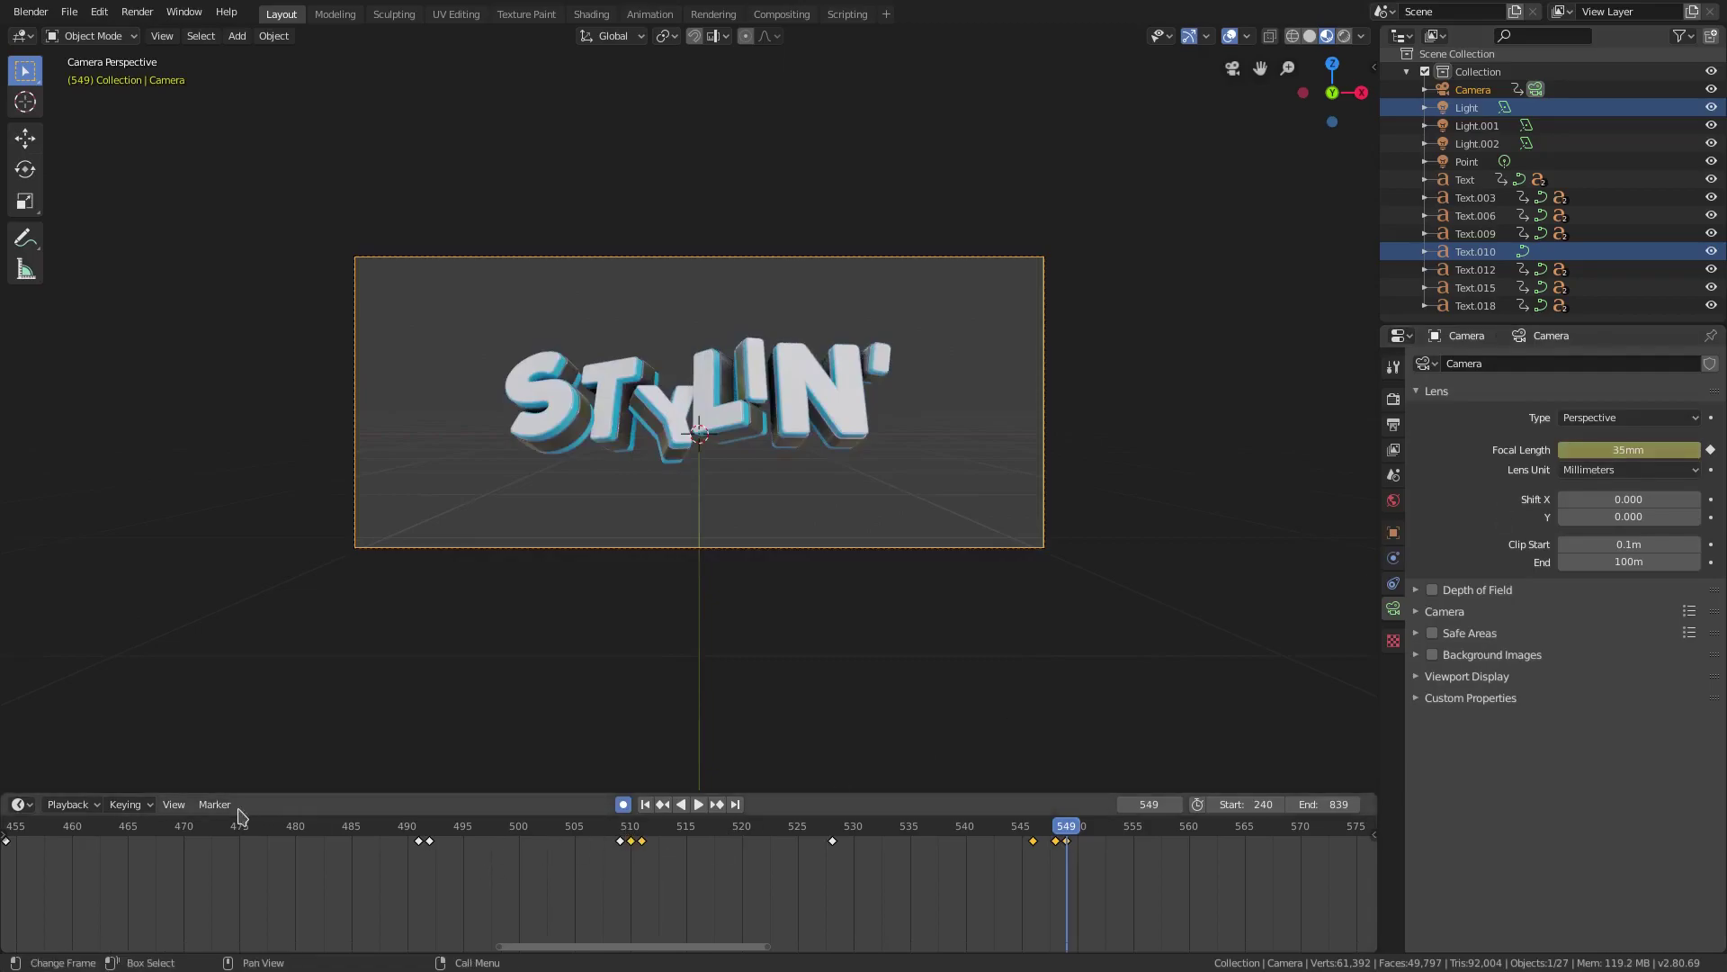
Play back the animation from frame 471 and inspect the camera motion frame by frame around frames 546 to 550.
left_click(196, 825)
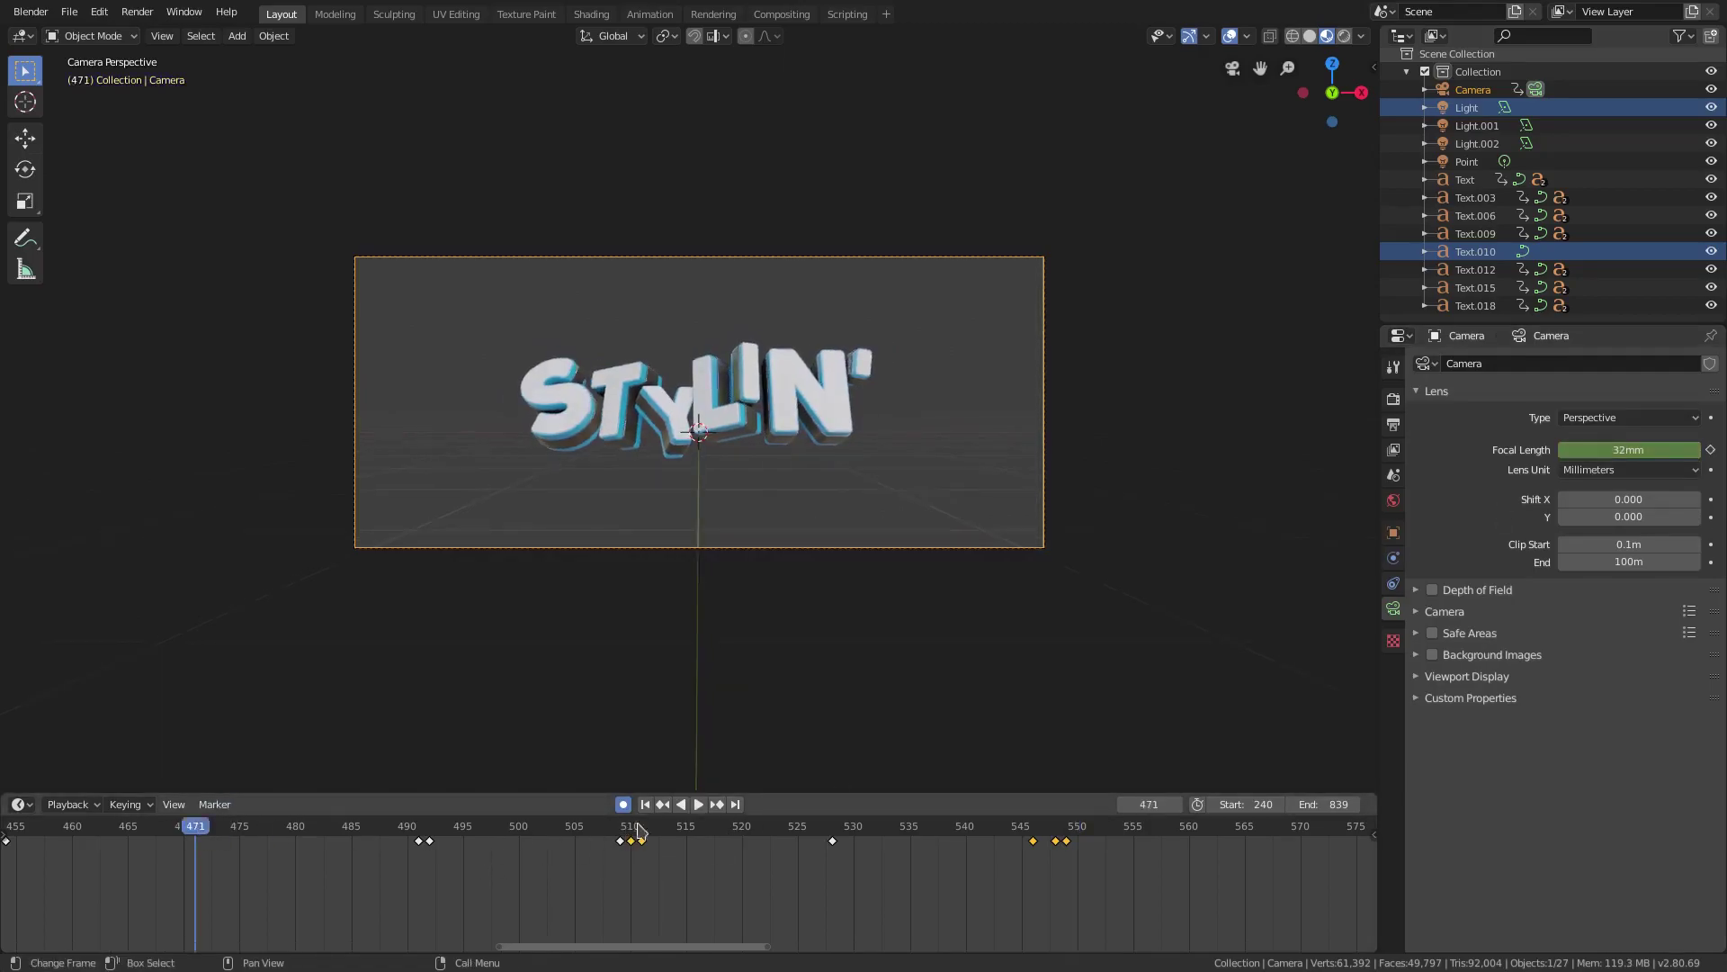
left_click(699, 805)
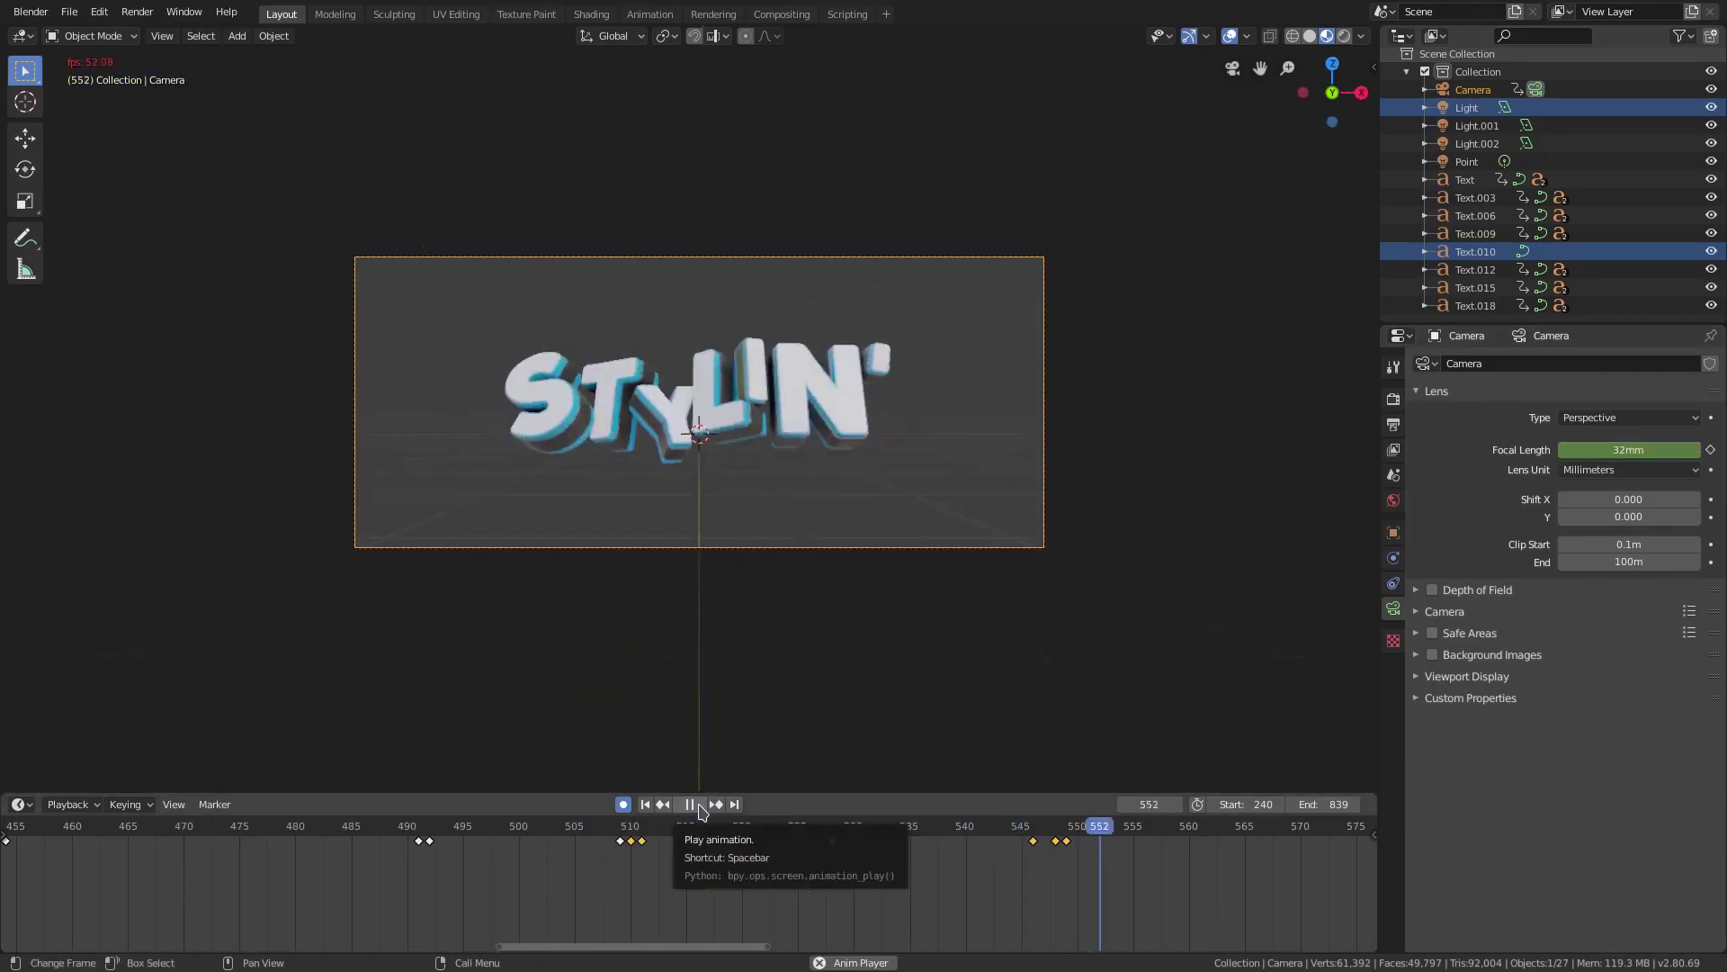
left_click(699, 807)
left_click_drag(923, 828, 1057, 833)
left_click(1057, 832)
key("Left")
key("Left")
key("Right")
key("Right")
key("Right")
key("Left")
key("Right")
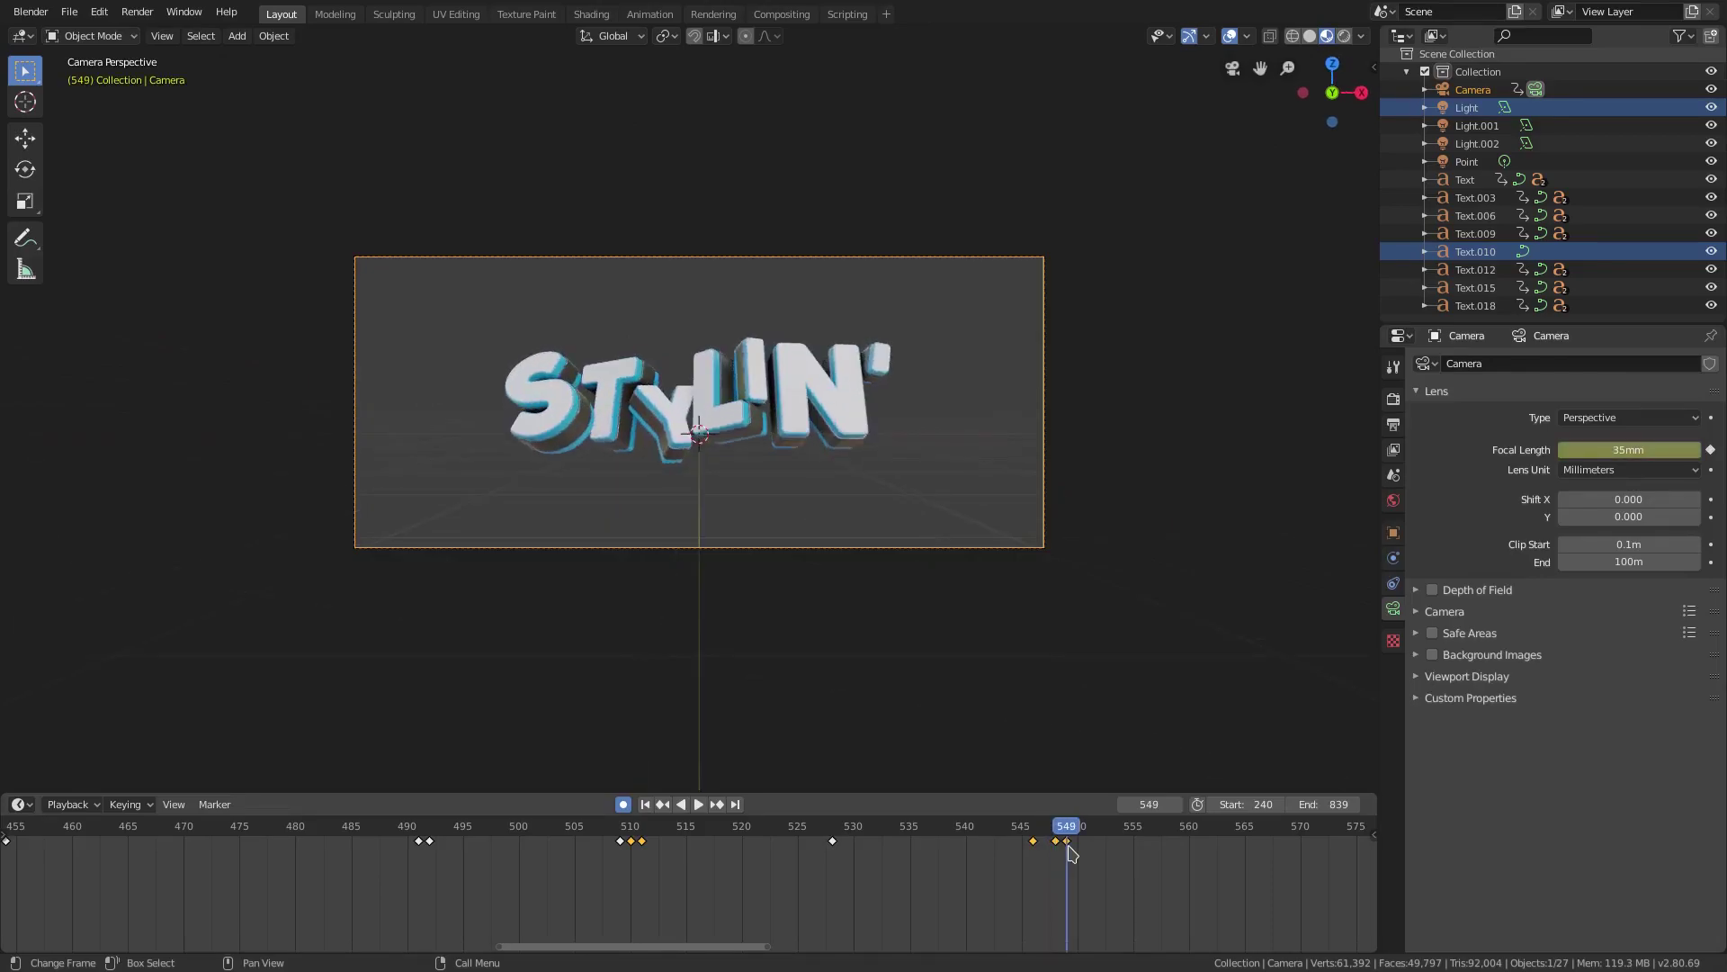
key("Right")
key("Left")
key("Left")
left_click_drag(1067, 842, 1071, 918)
key("Left")
key("Left")
key("ctrl+z")
key("ctrl+z")
Try to duplicate the camera keyframe at frame 491 onto frame 549 and play back the result.
left_click_drag(446, 826, 423, 912)
key("space")
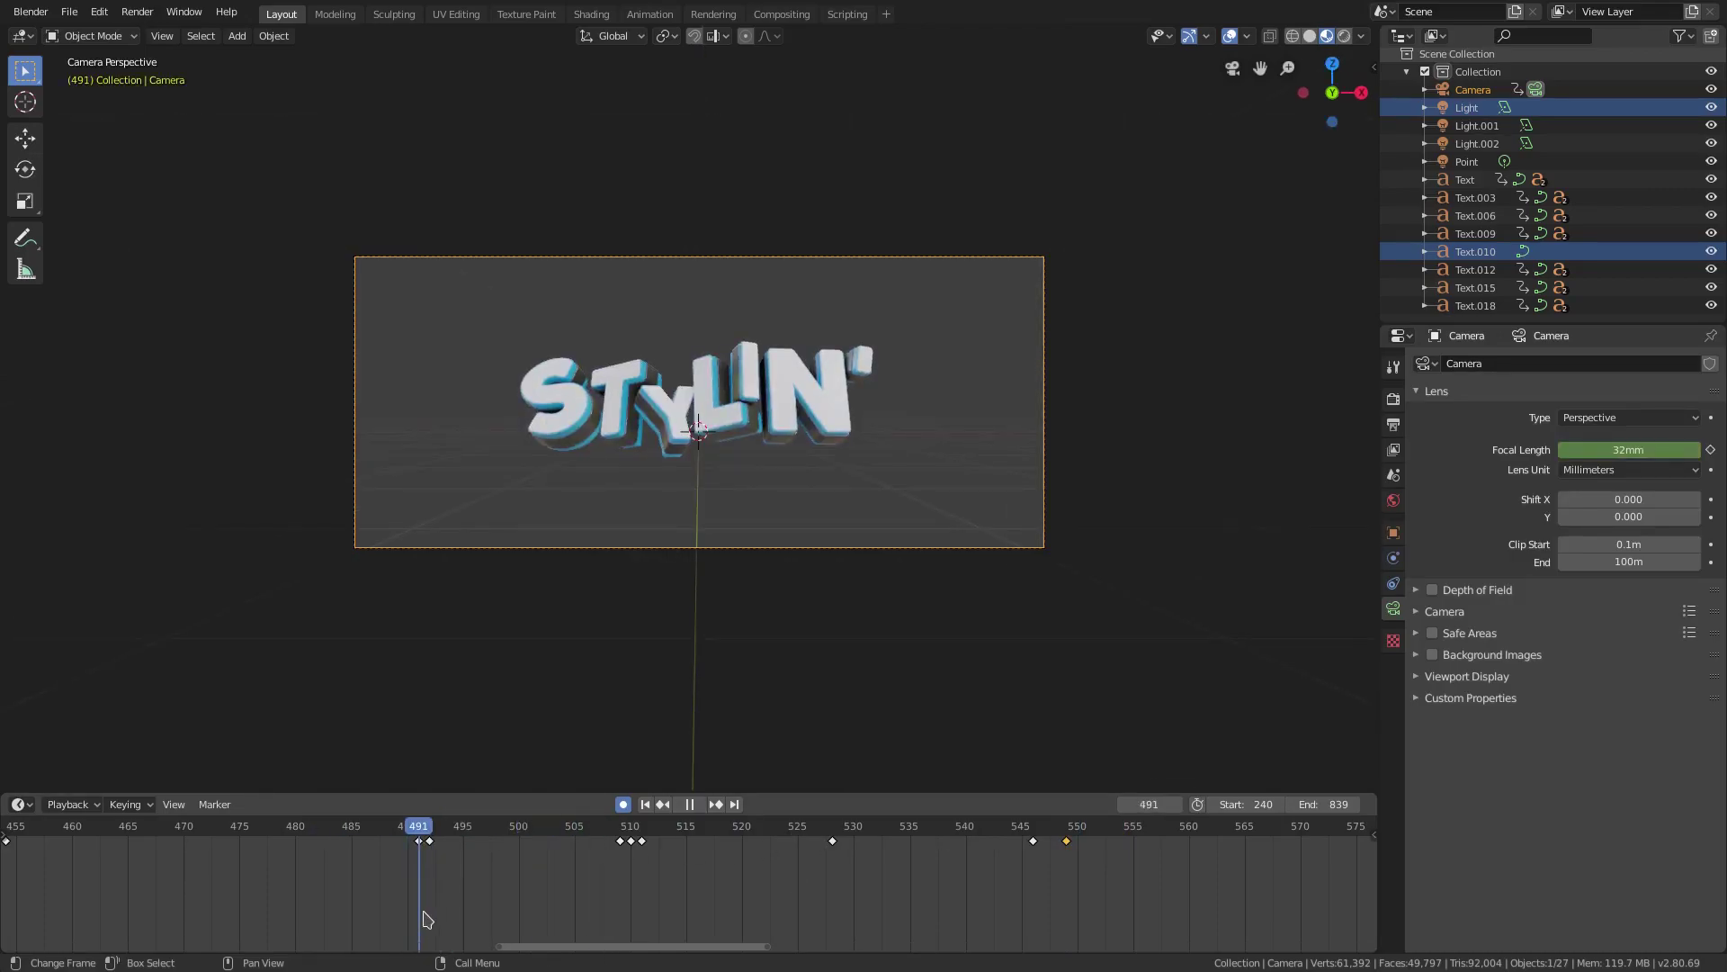
left_click(419, 844)
key("shift+d")
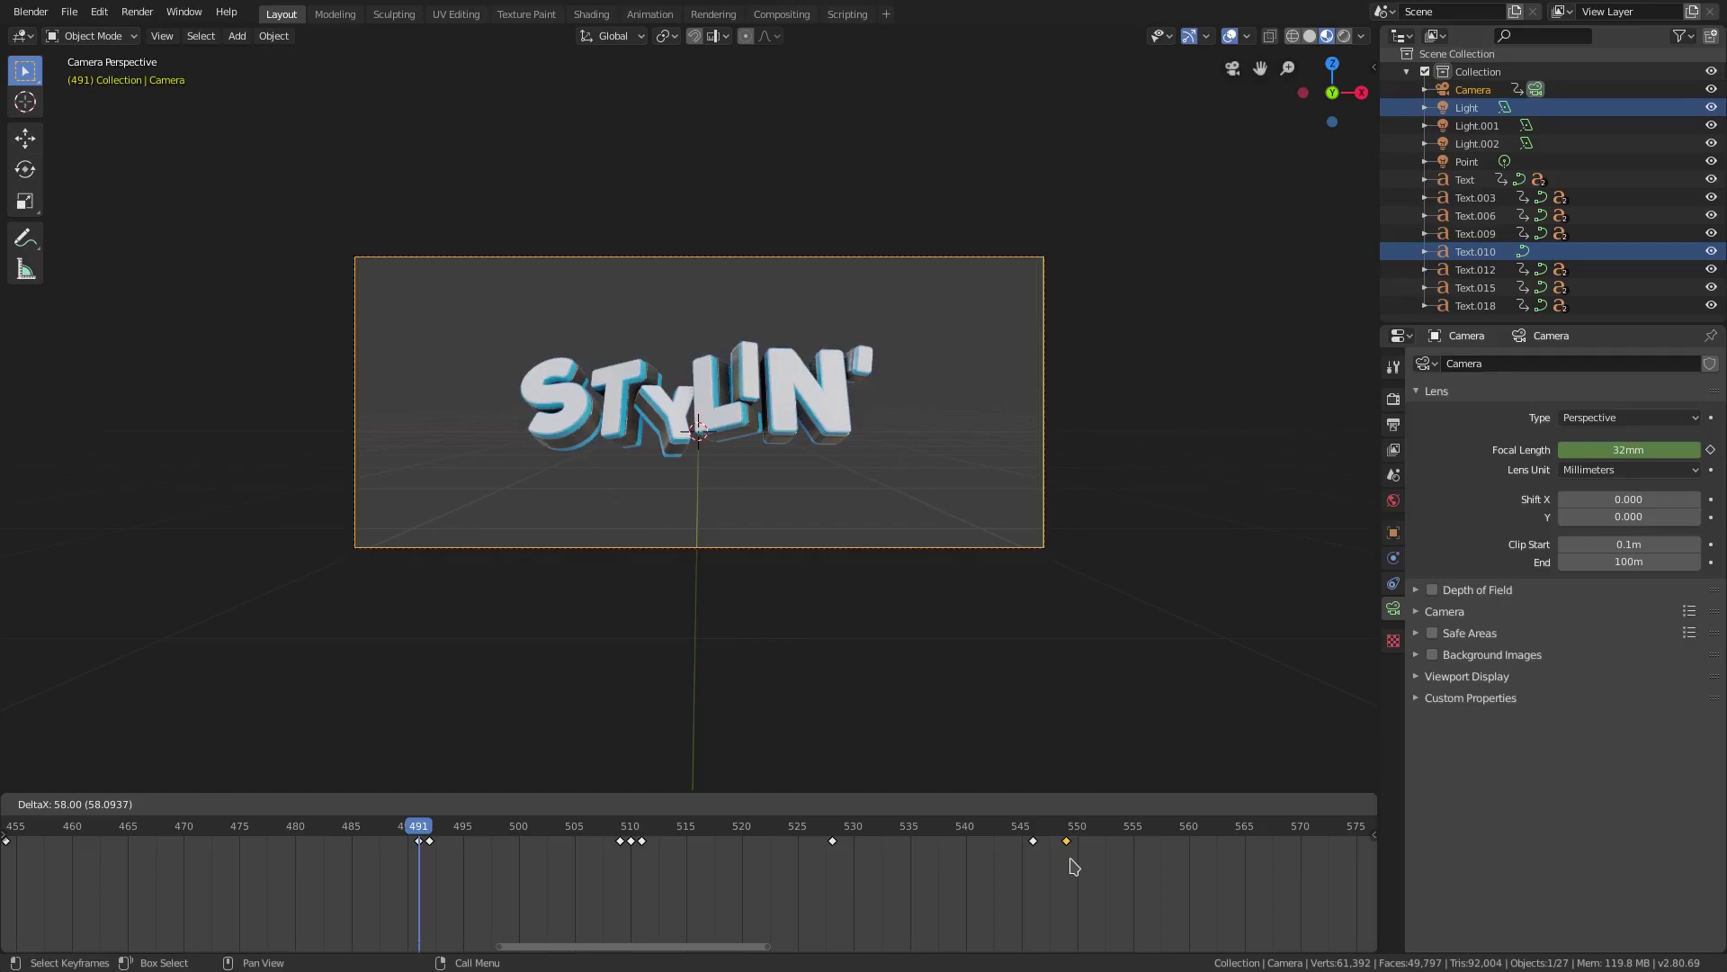
left_click(1073, 866)
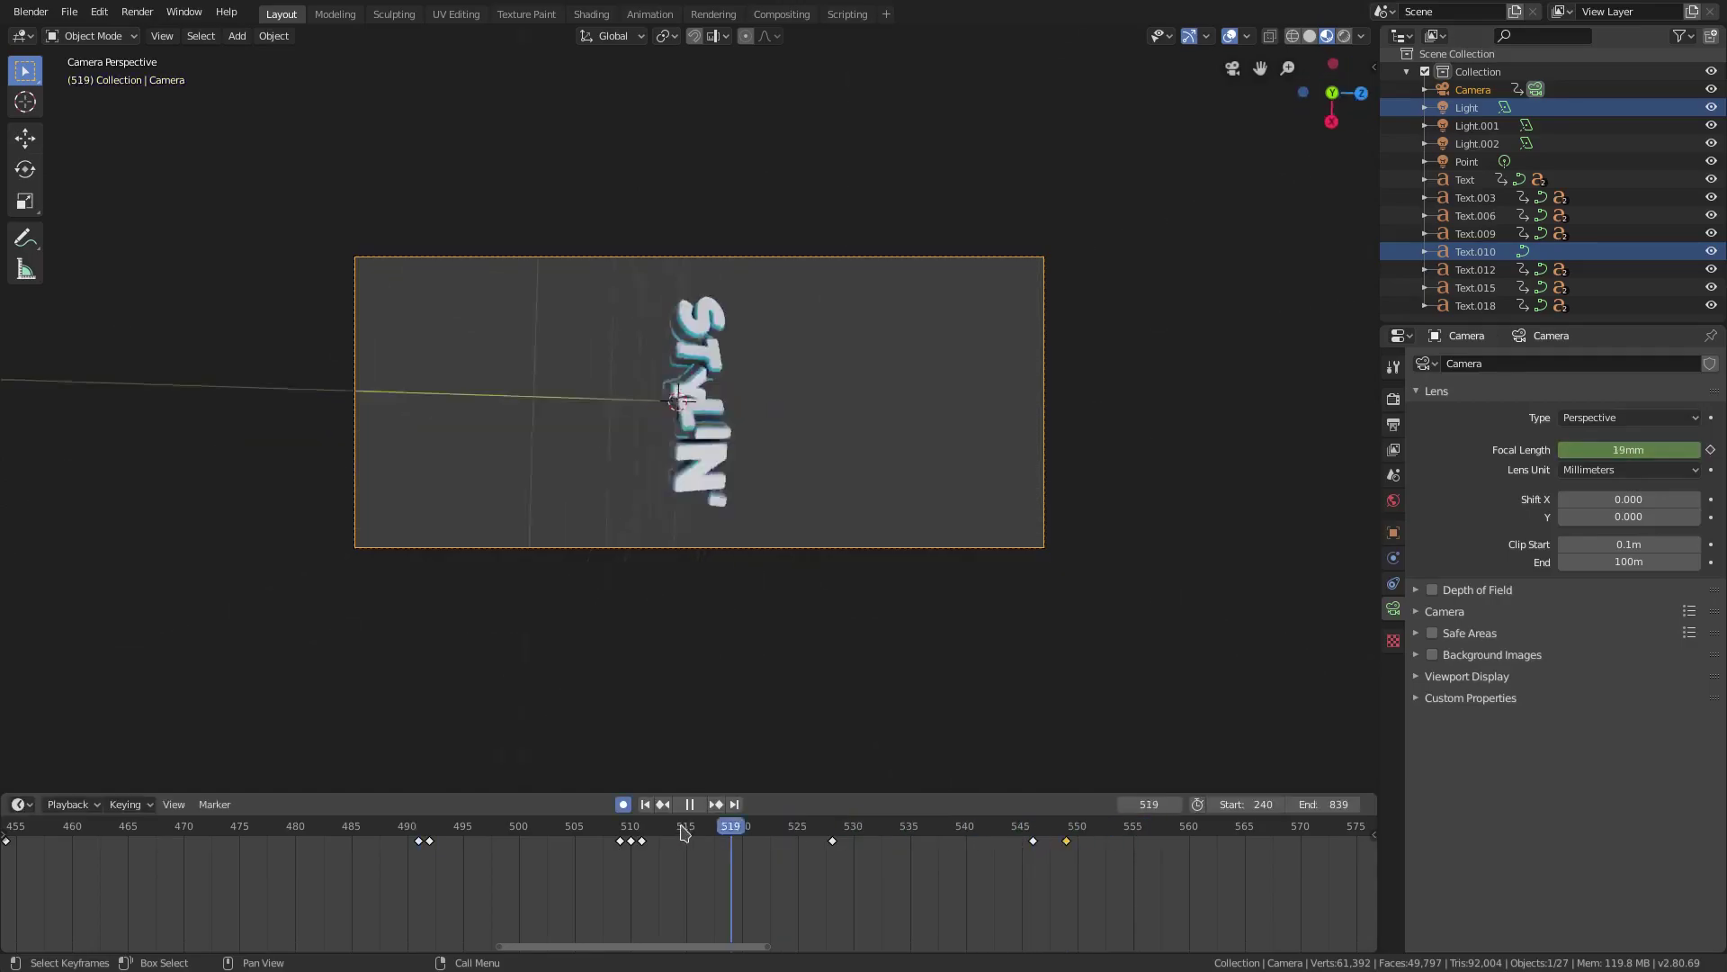
key("space")
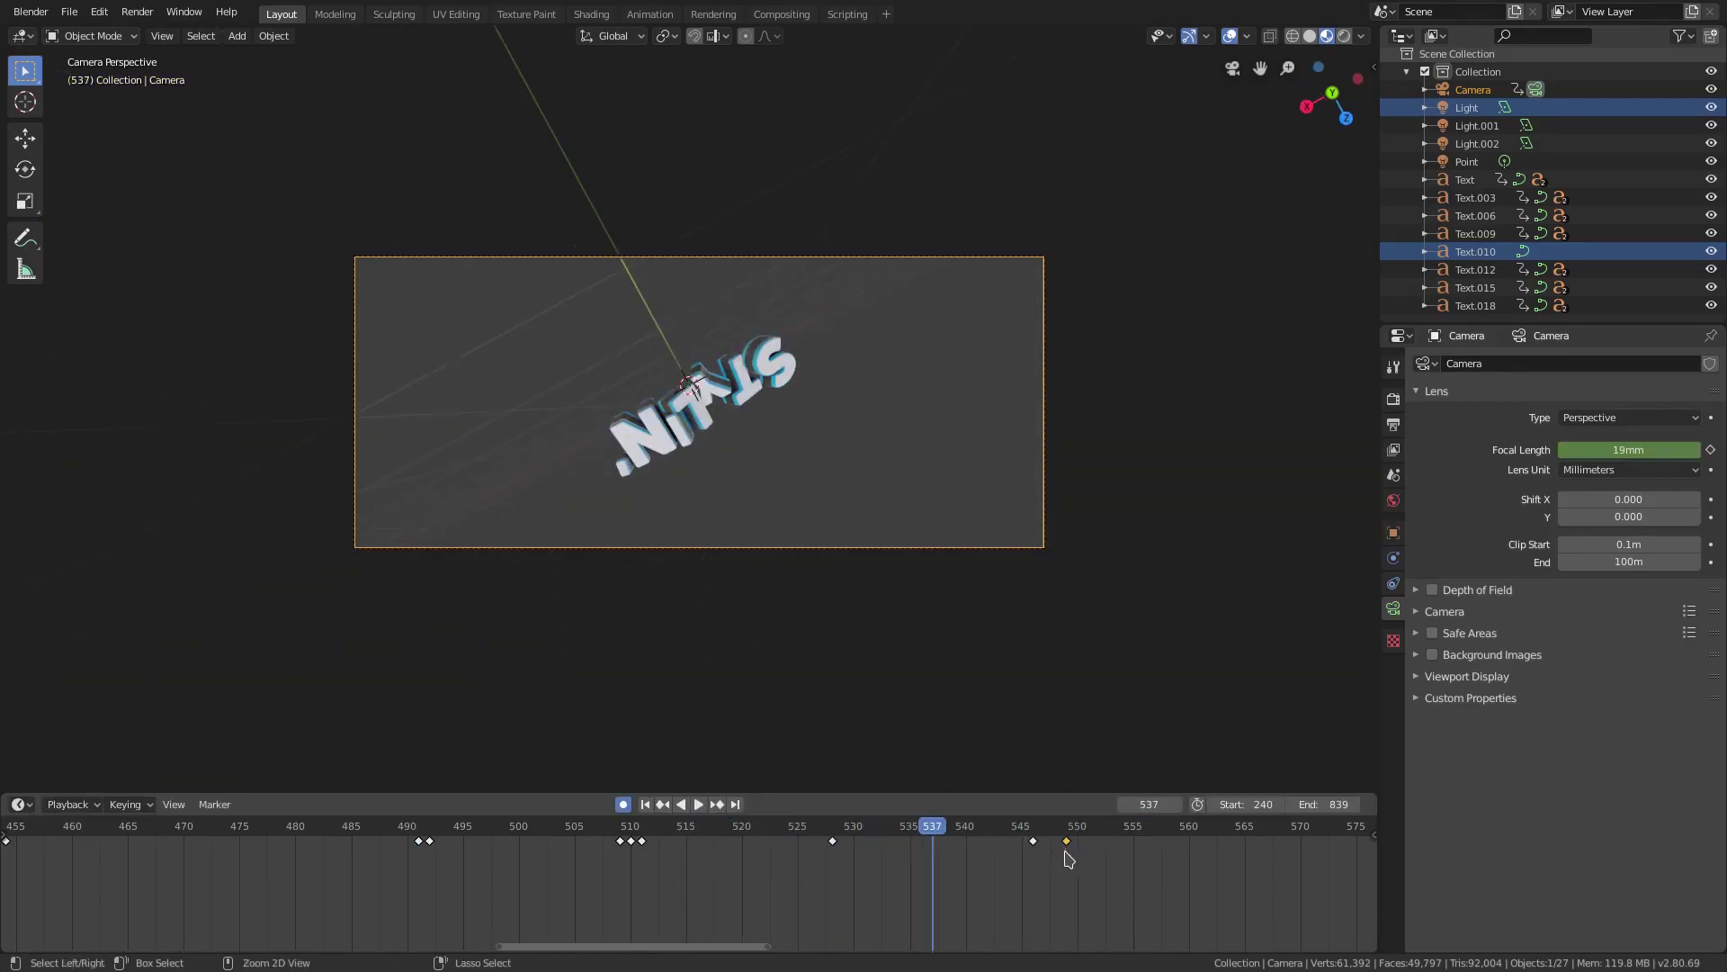
Play back the camera's spin and zoom from about frame 489 through frame 561.
left_click(1054, 900)
left_click_drag(1060, 897, 396, 900)
left_click(702, 805)
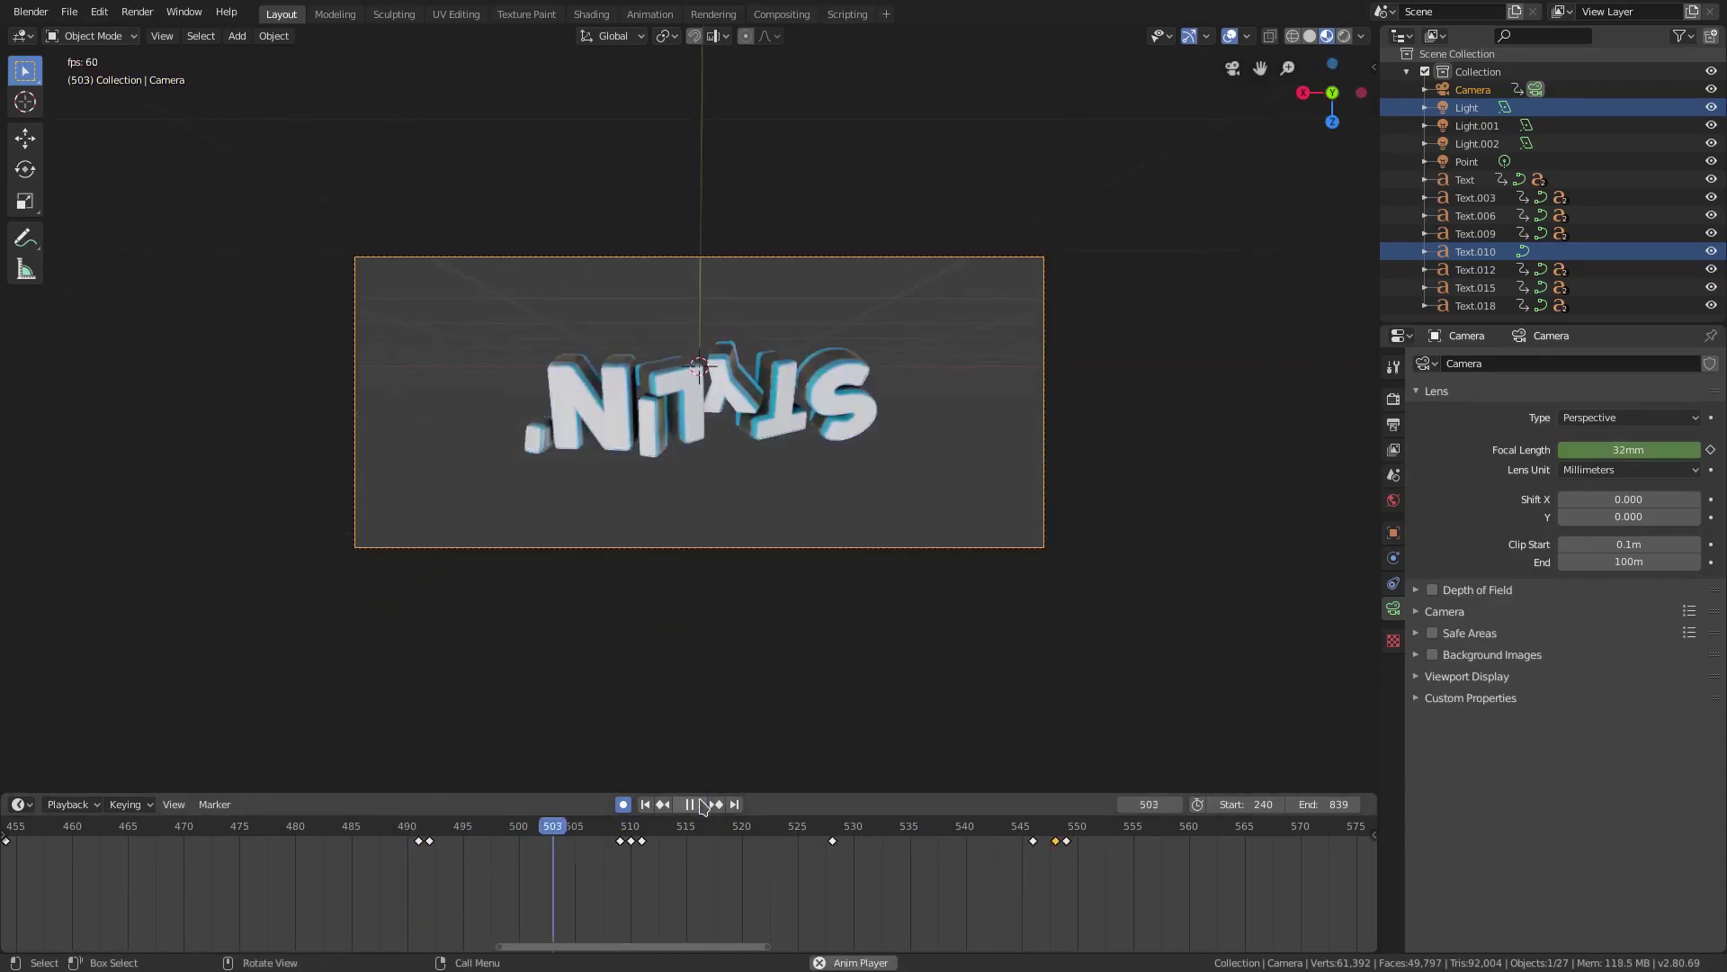
key("space")
key("space")
left_click_drag(1011, 845, 1138, 832)
key("space")
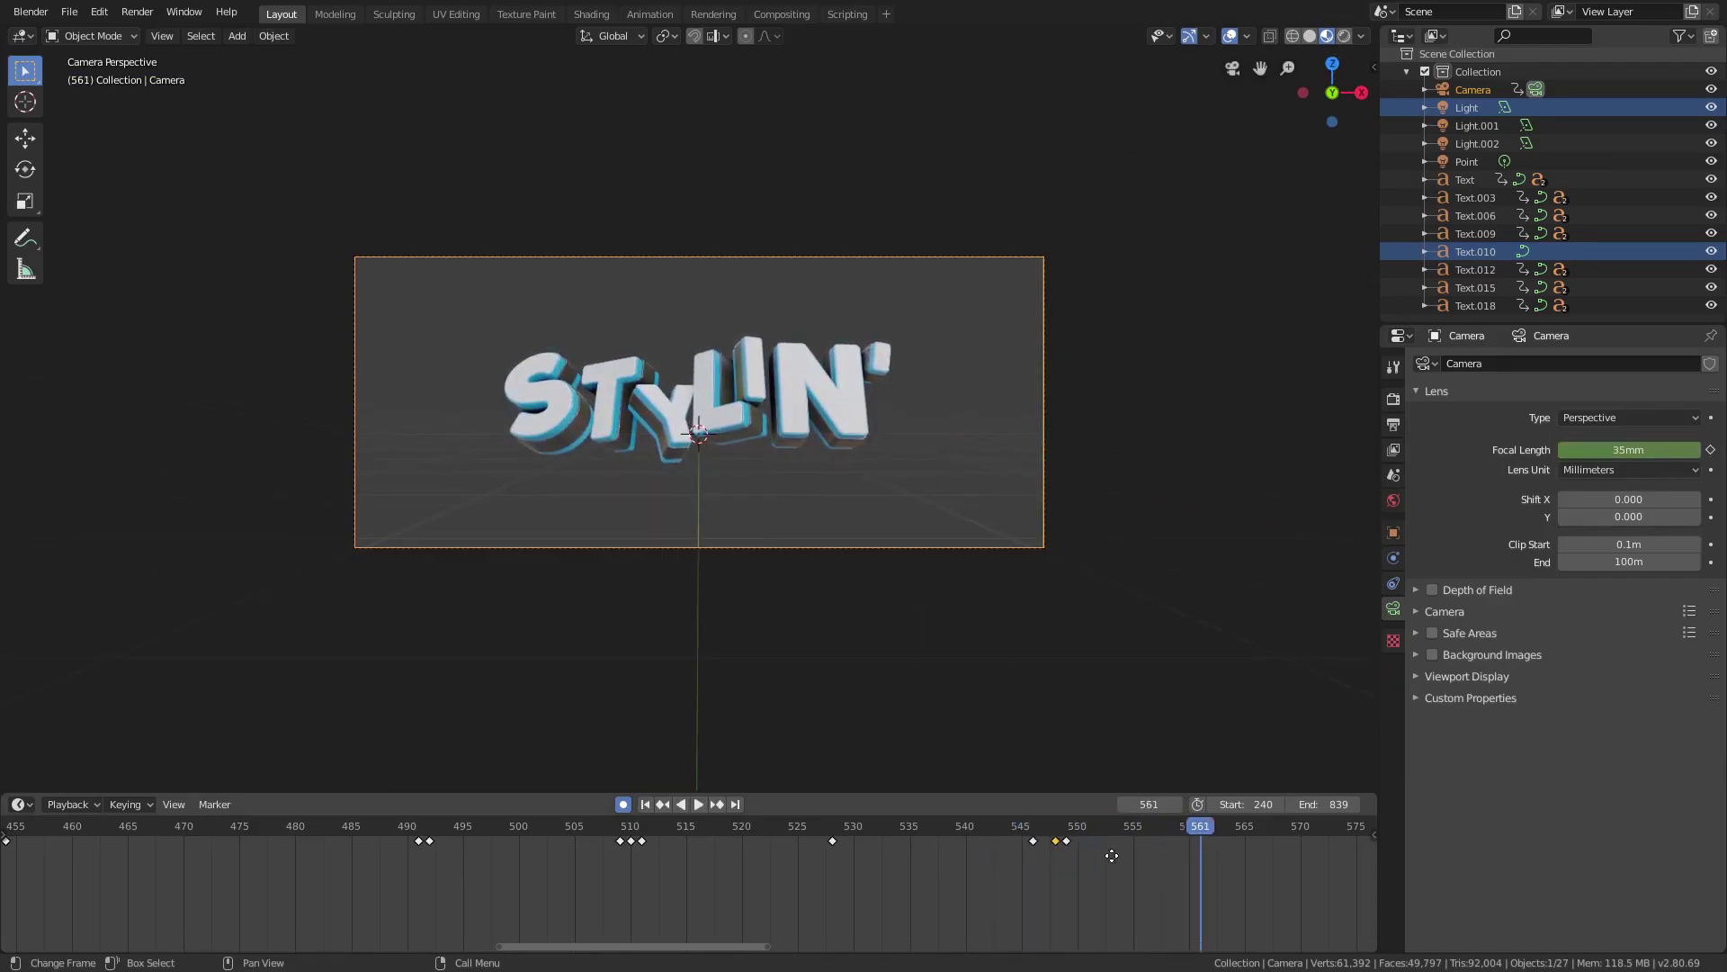
Try rotating the camera about the global Y axis at frame 561, play it back, and delete that rotation keyframe.
key("r")
key("y")
mouse_move(1258, 513)
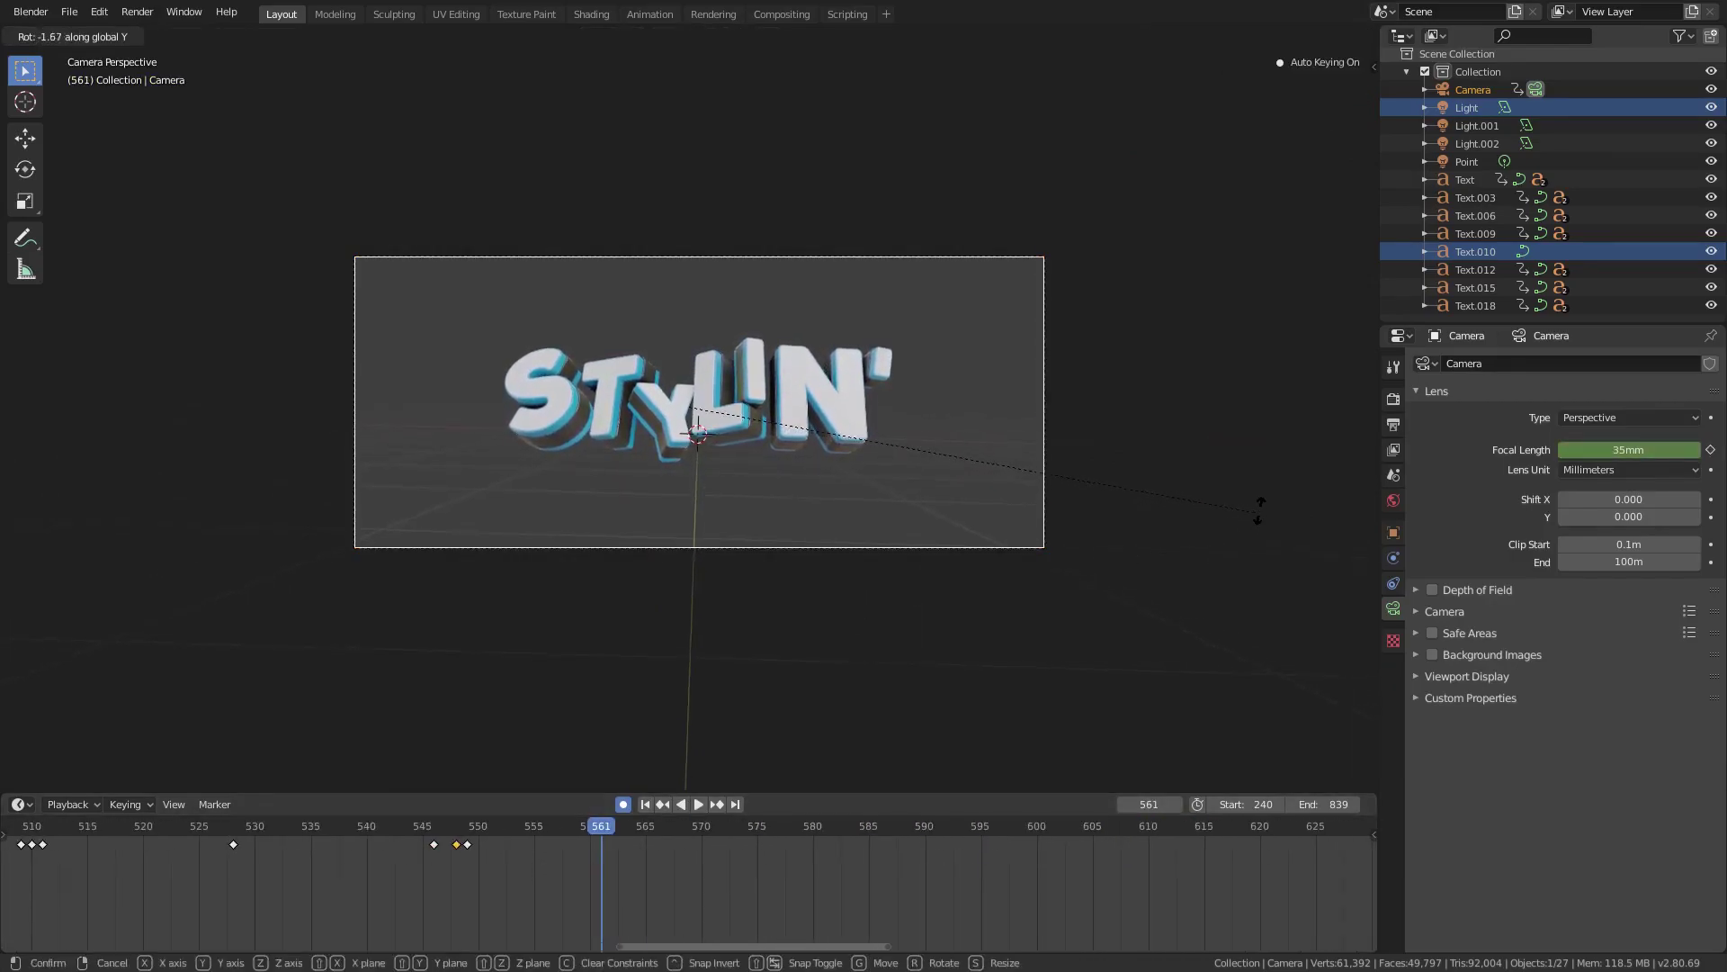
left_click(1262, 477)
key("space")
left_click_drag(397, 835, 481, 855)
key("space")
key("x")
left_click(606, 845)
Play back the camera motion from frame 543 and delete the camera keyframe at frame 549.
left_click(400, 829)
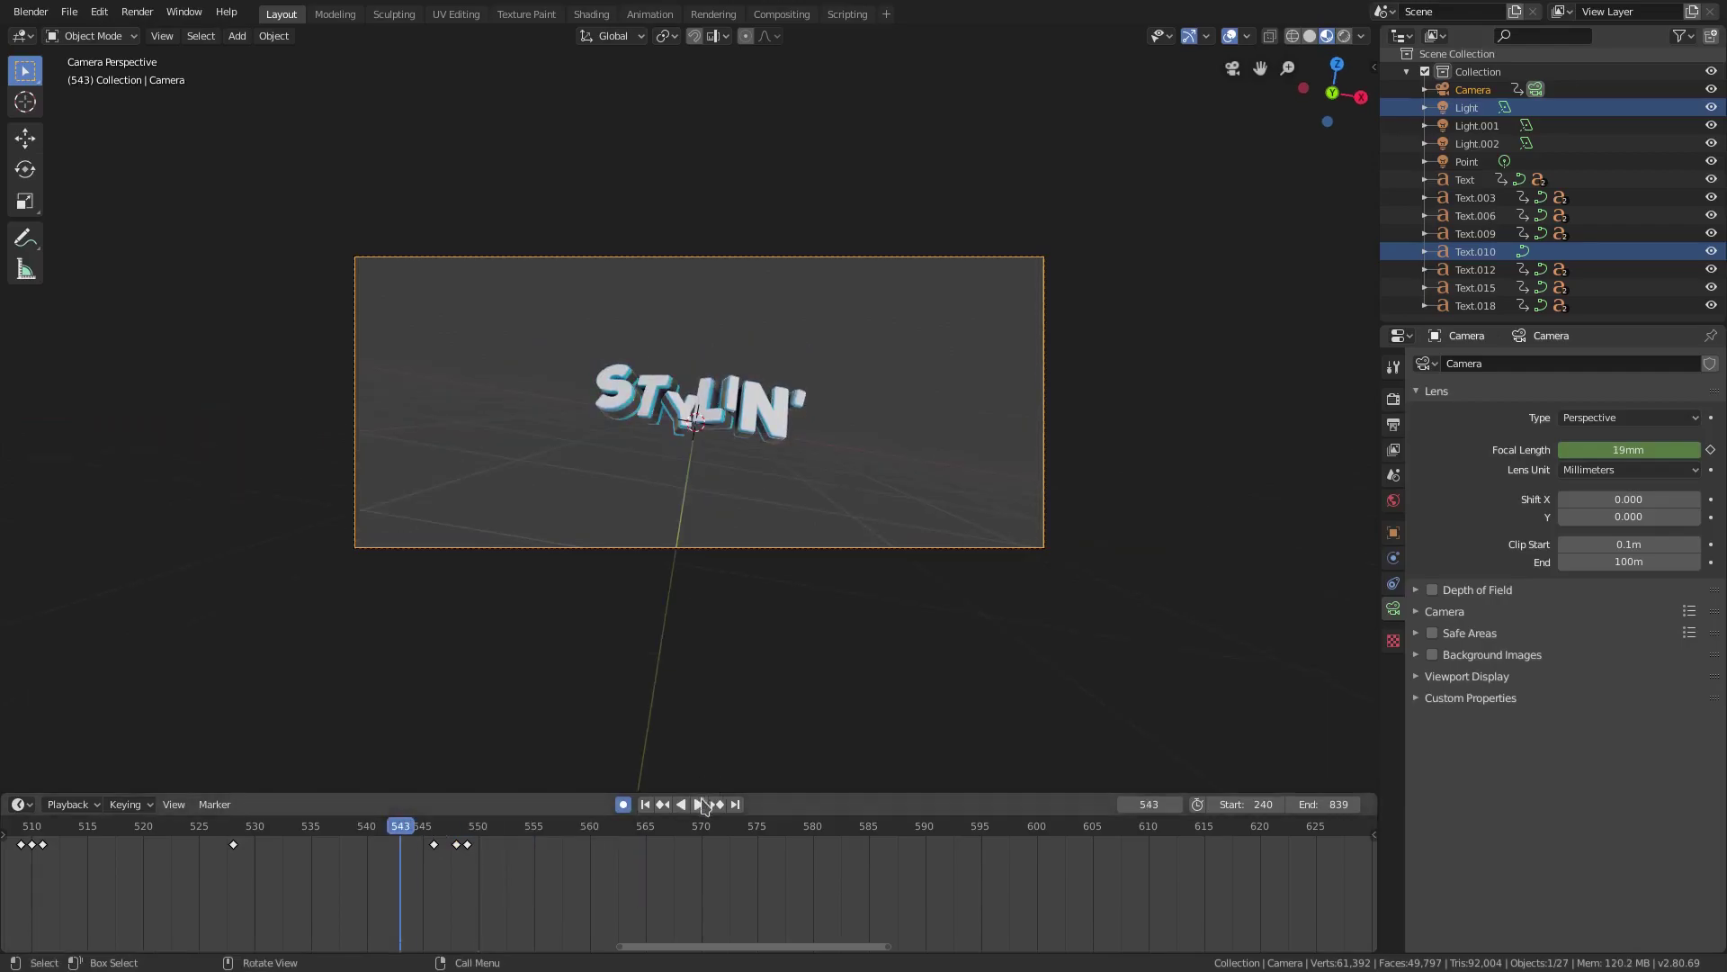
left_click(704, 803)
left_click_drag(414, 842, 467, 839)
key("x")
left_click(469, 849)
key("Home")
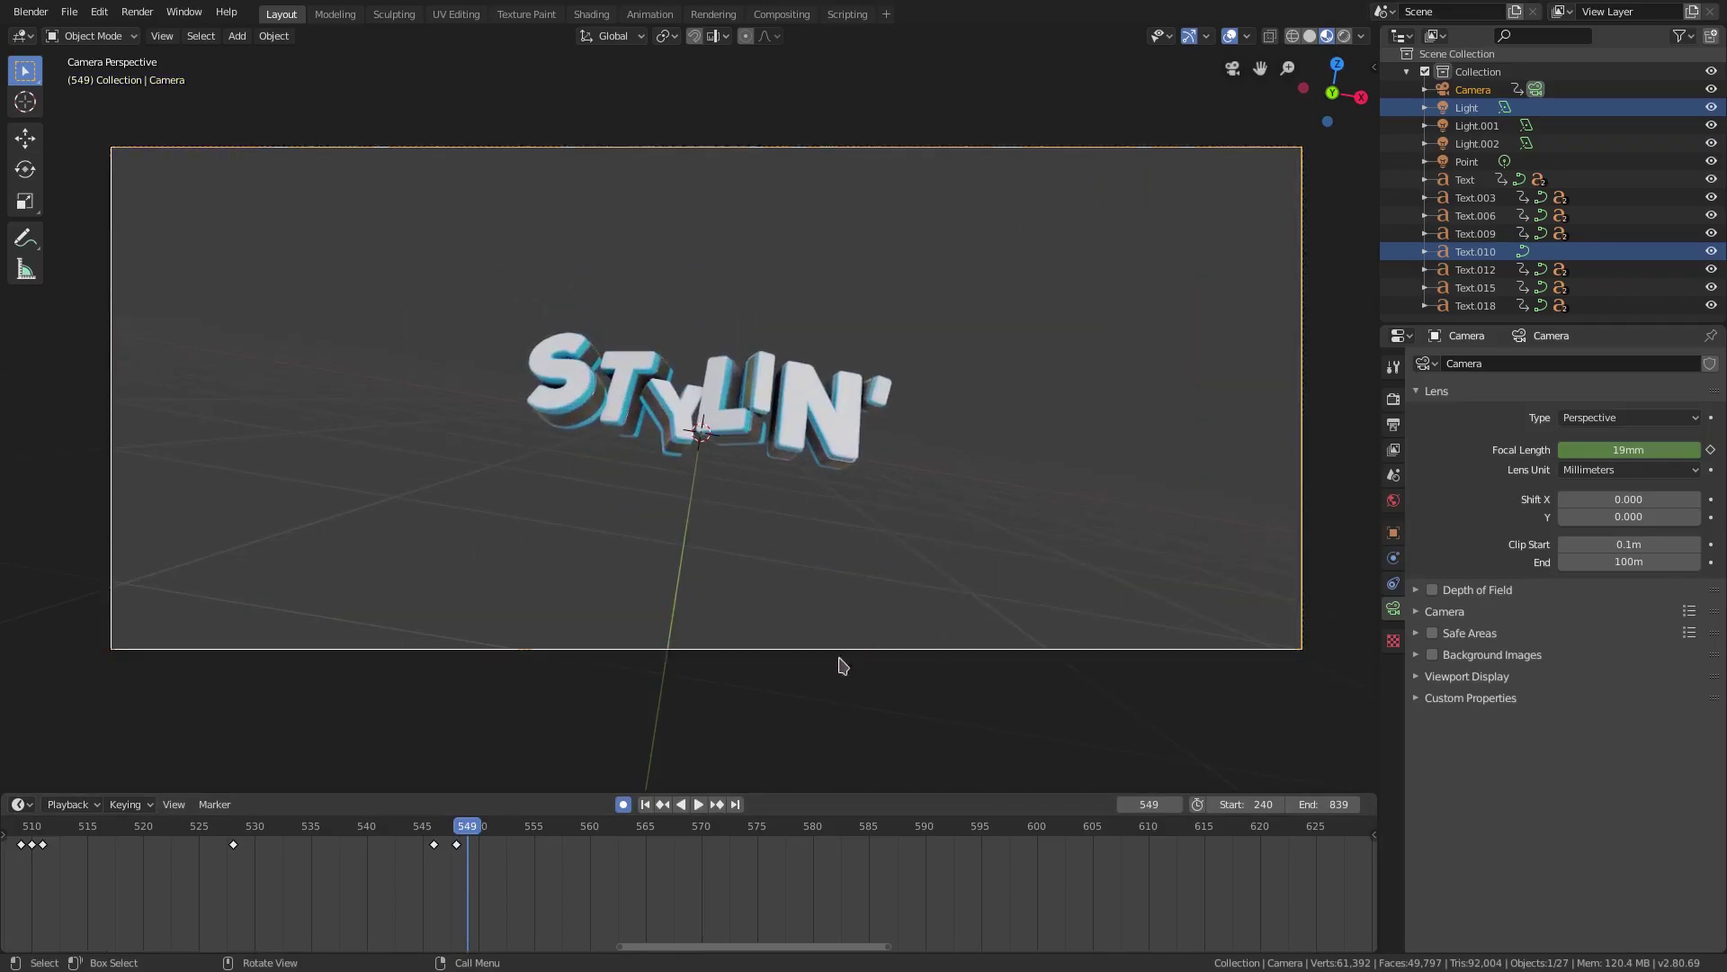
At frame 549, set the camera's focal length to 35 mm and rotate the camera about the global Y axis until the horizon is level.
left_click(1633, 452)
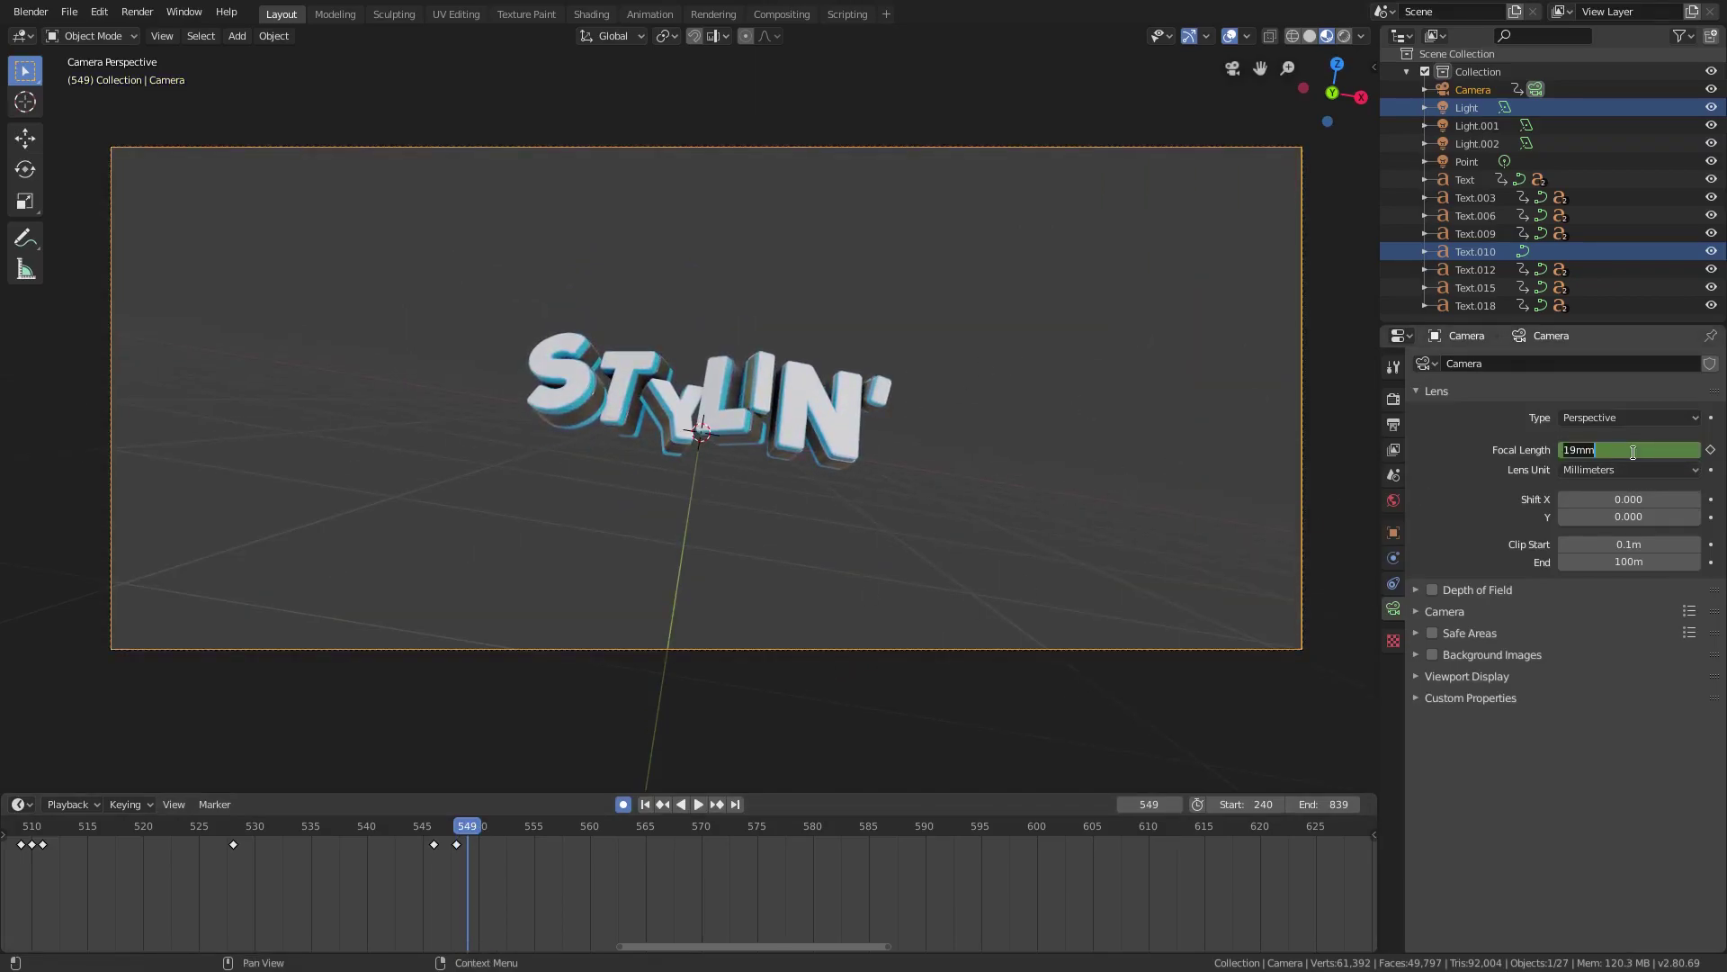
key("Return")
key("r")
key("y")
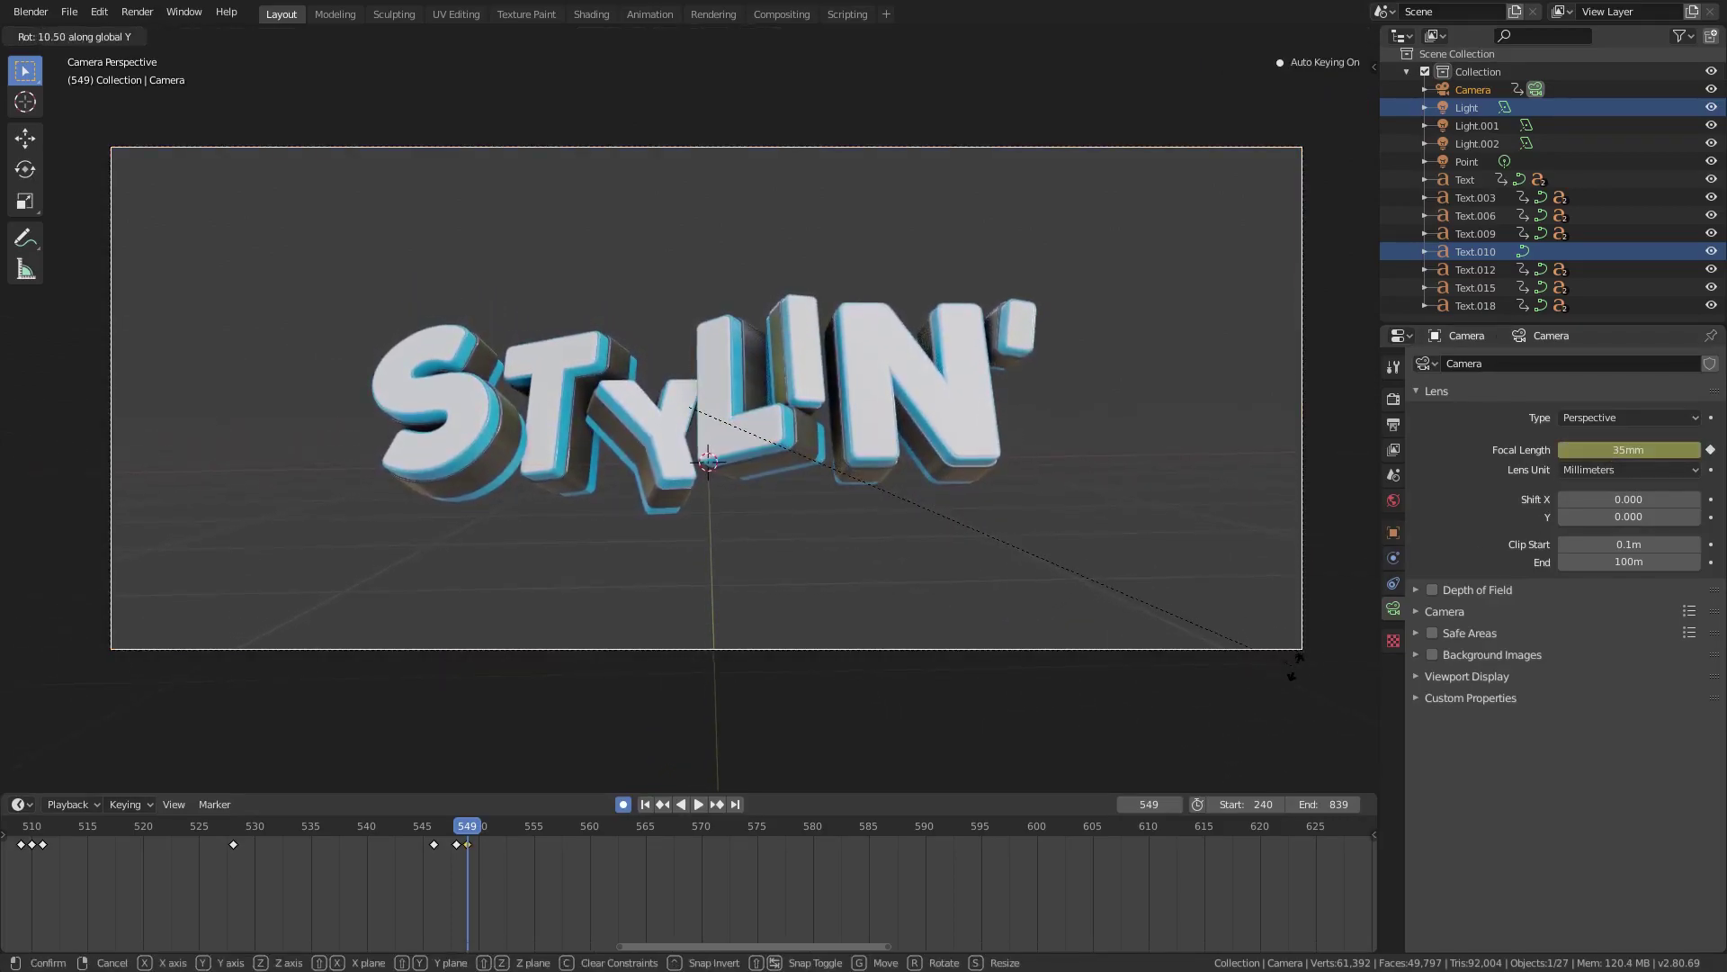
left_click(1302, 665)
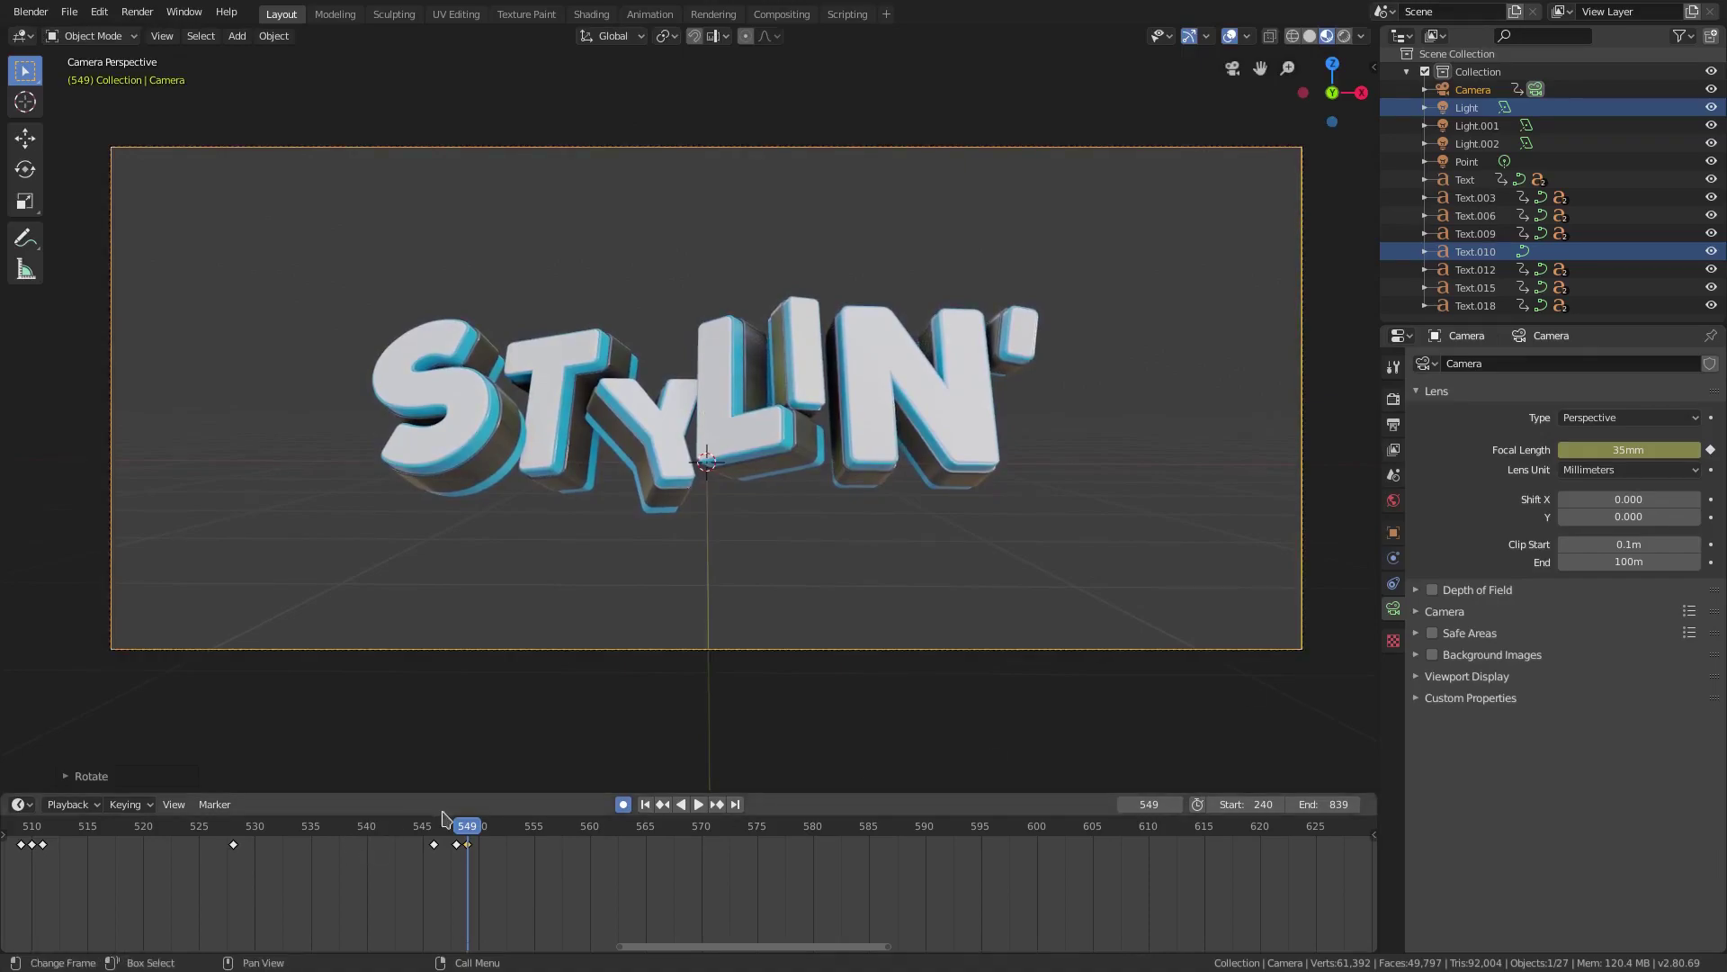
Move the camera keyframe from frame 549 to frame 552 and play back the spin and zoom.
key("i")
key("g")
left_click(489, 873)
left_click(400, 832)
key("space")
left_click_drag(529, 832, 214, 832)
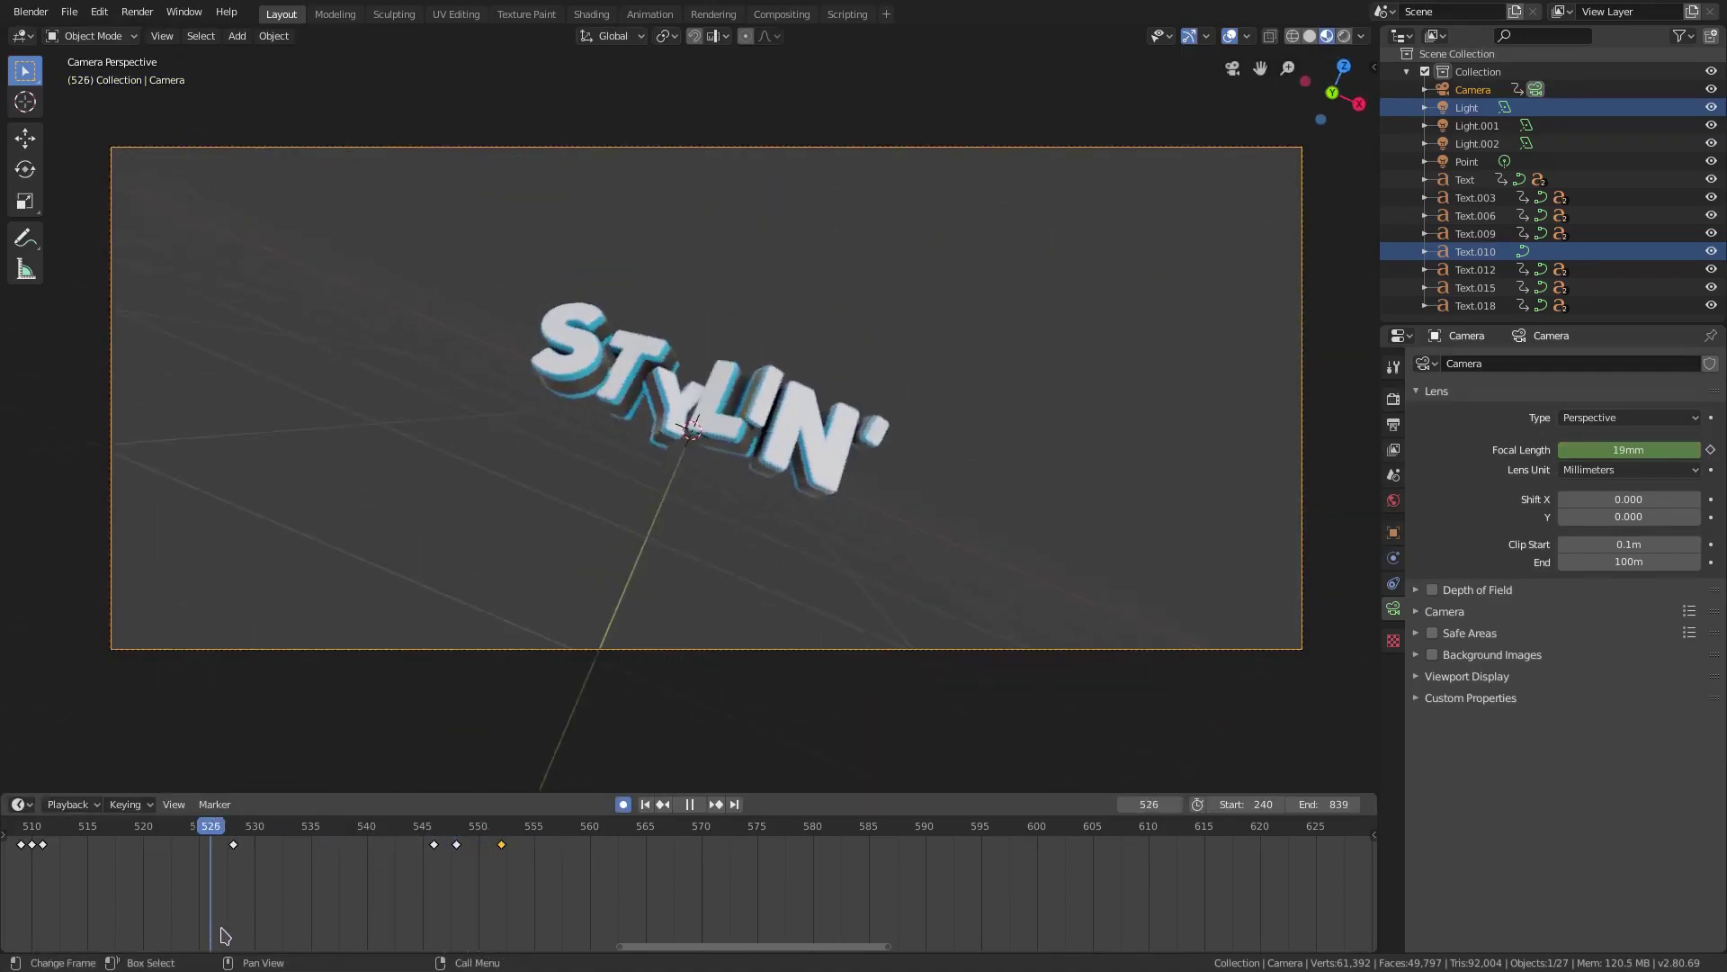
left_click(702, 812)
left_click(166, 825)
left_click(769, 887)
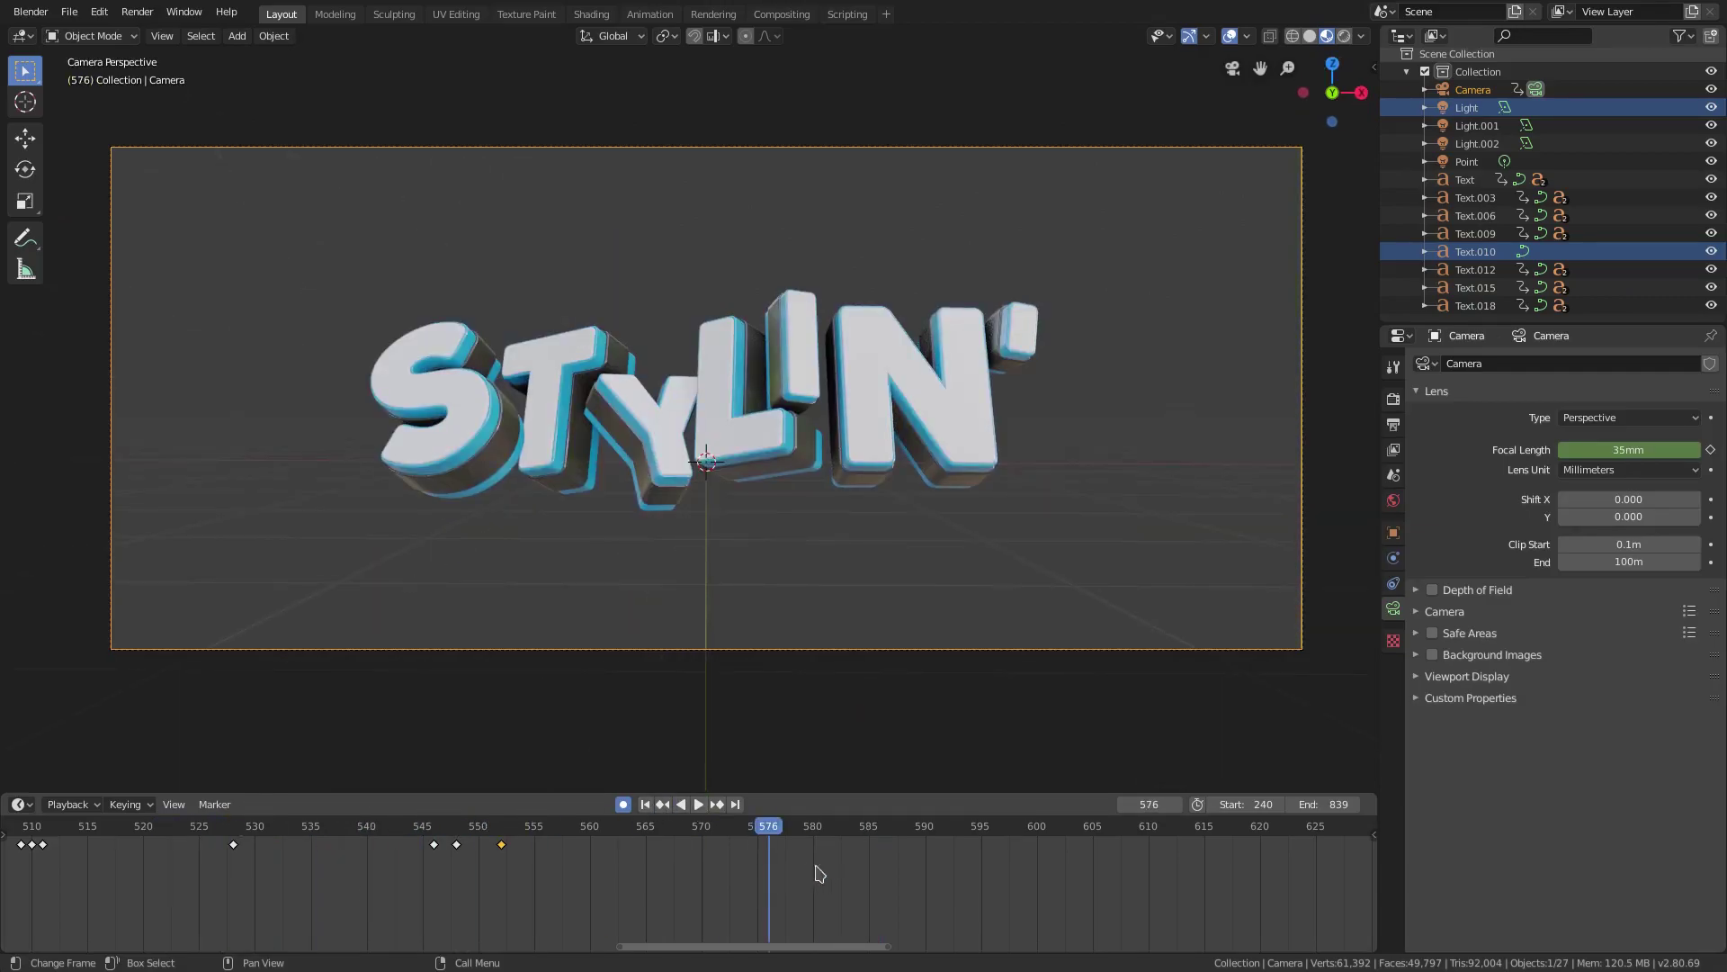
Play back and scrub the frames between about 555 and 600 to time the next change at frame 576.
left_click_drag(761, 834, 667, 832)
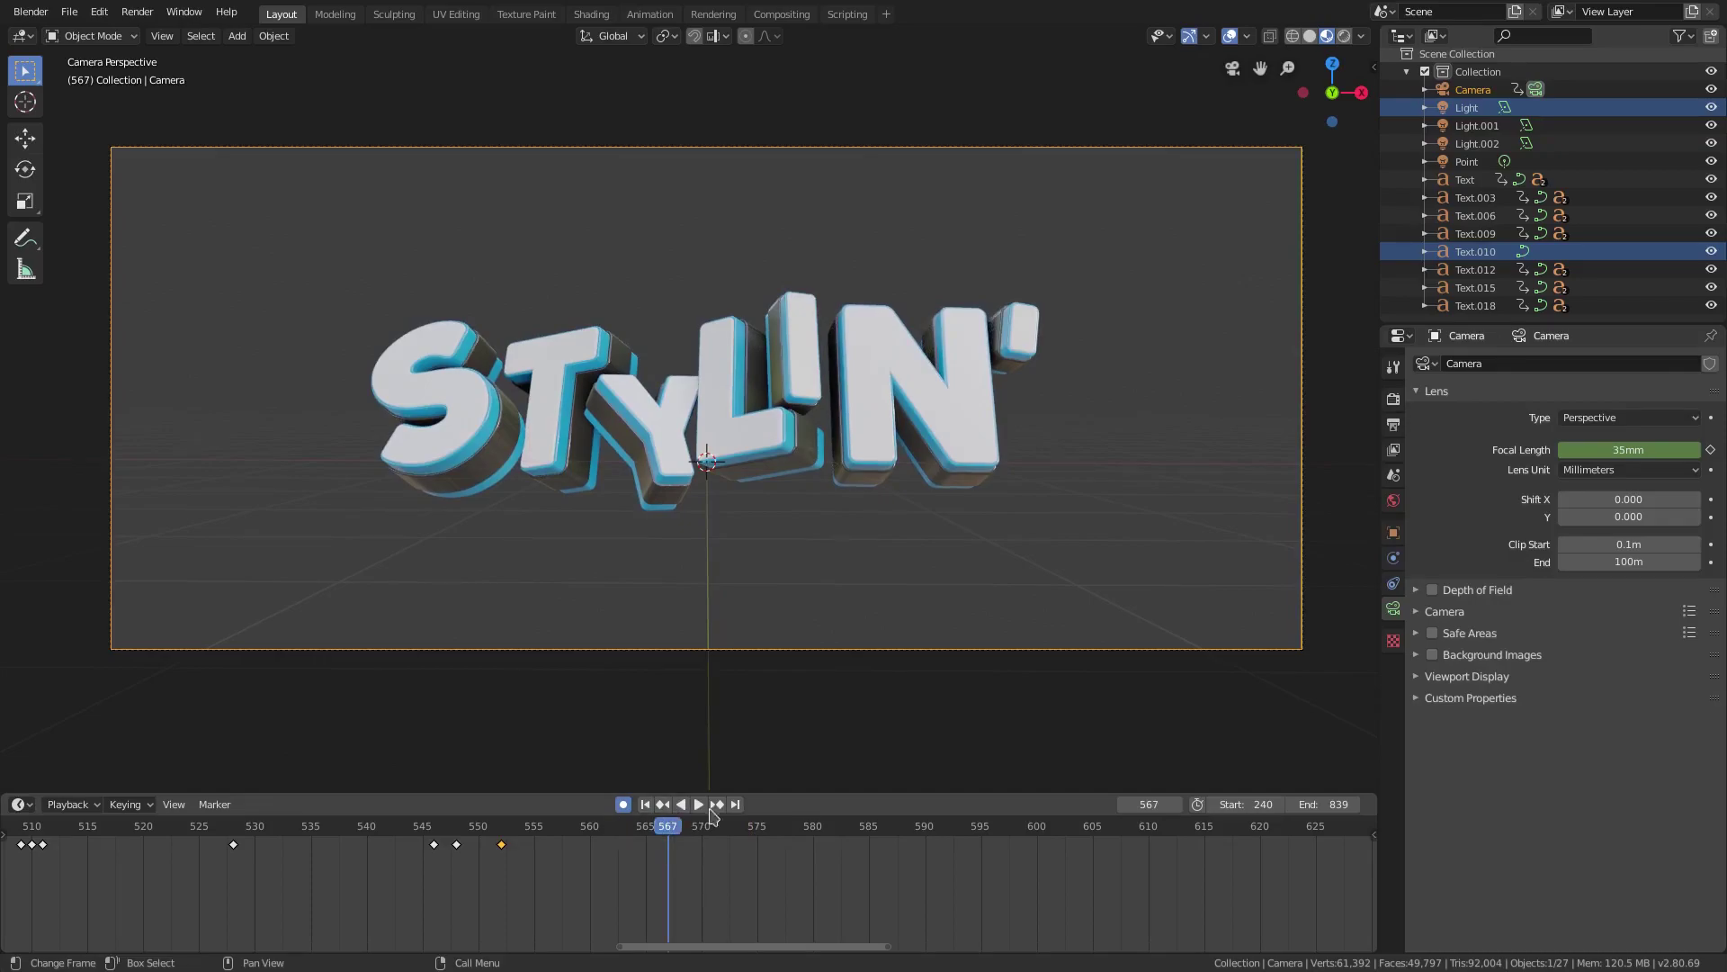
left_click(699, 804)
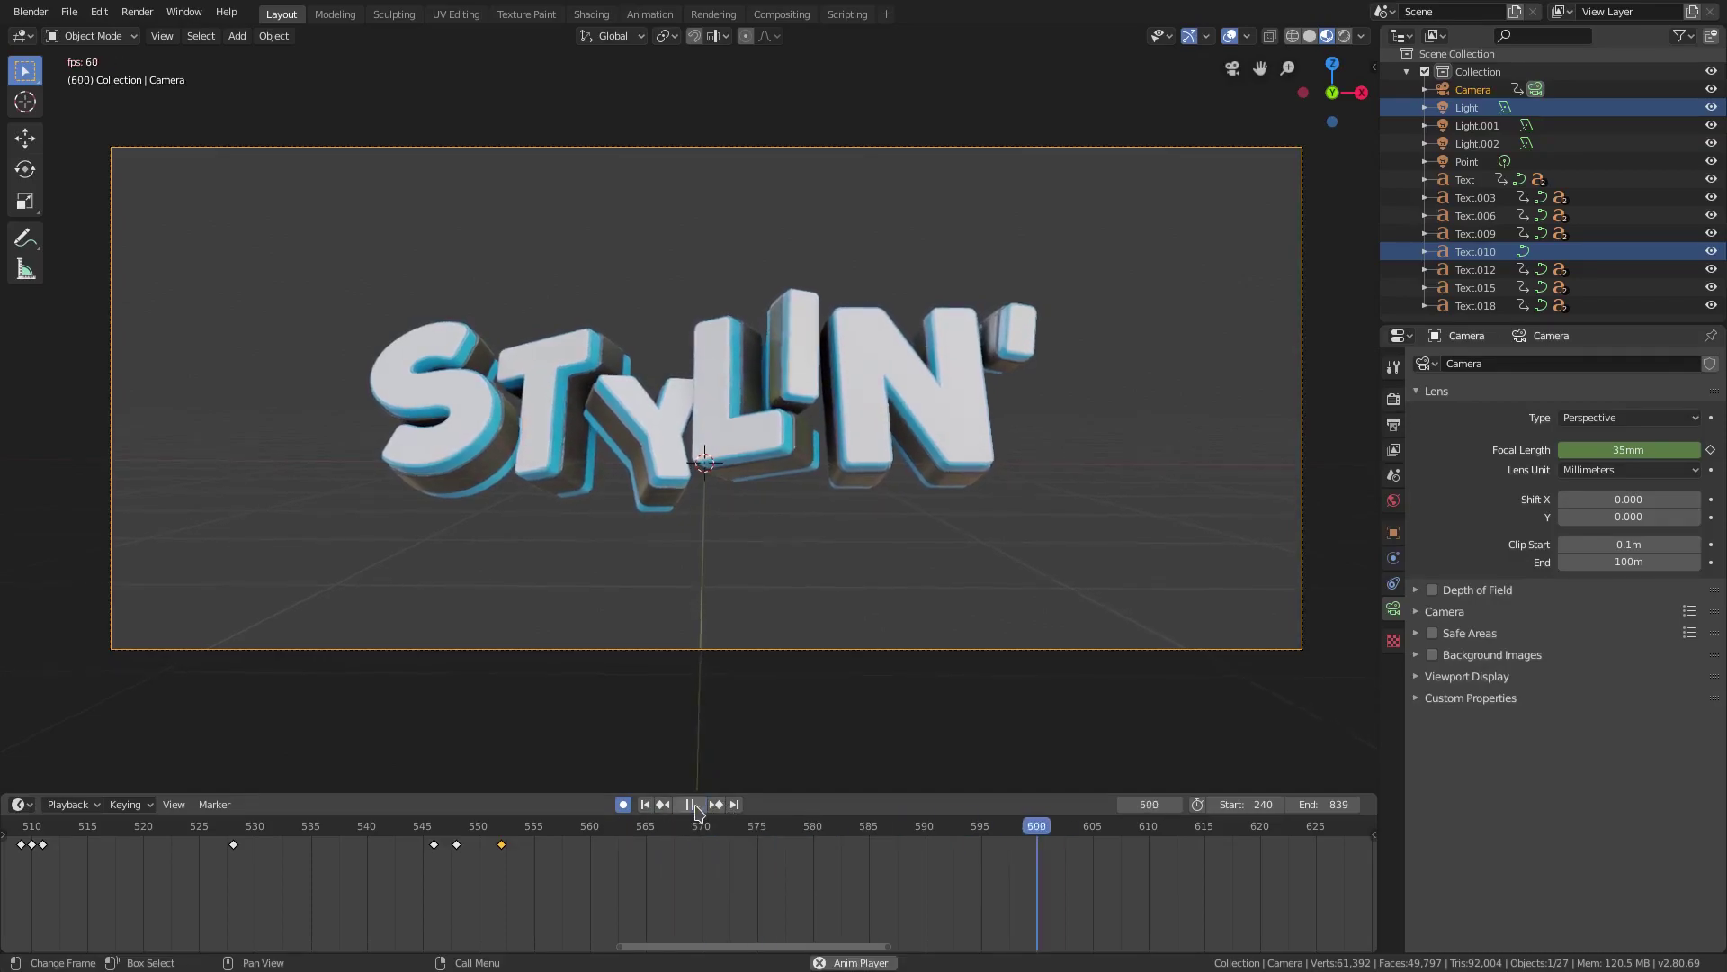
left_click_drag(725, 837, 706, 836)
key("space")
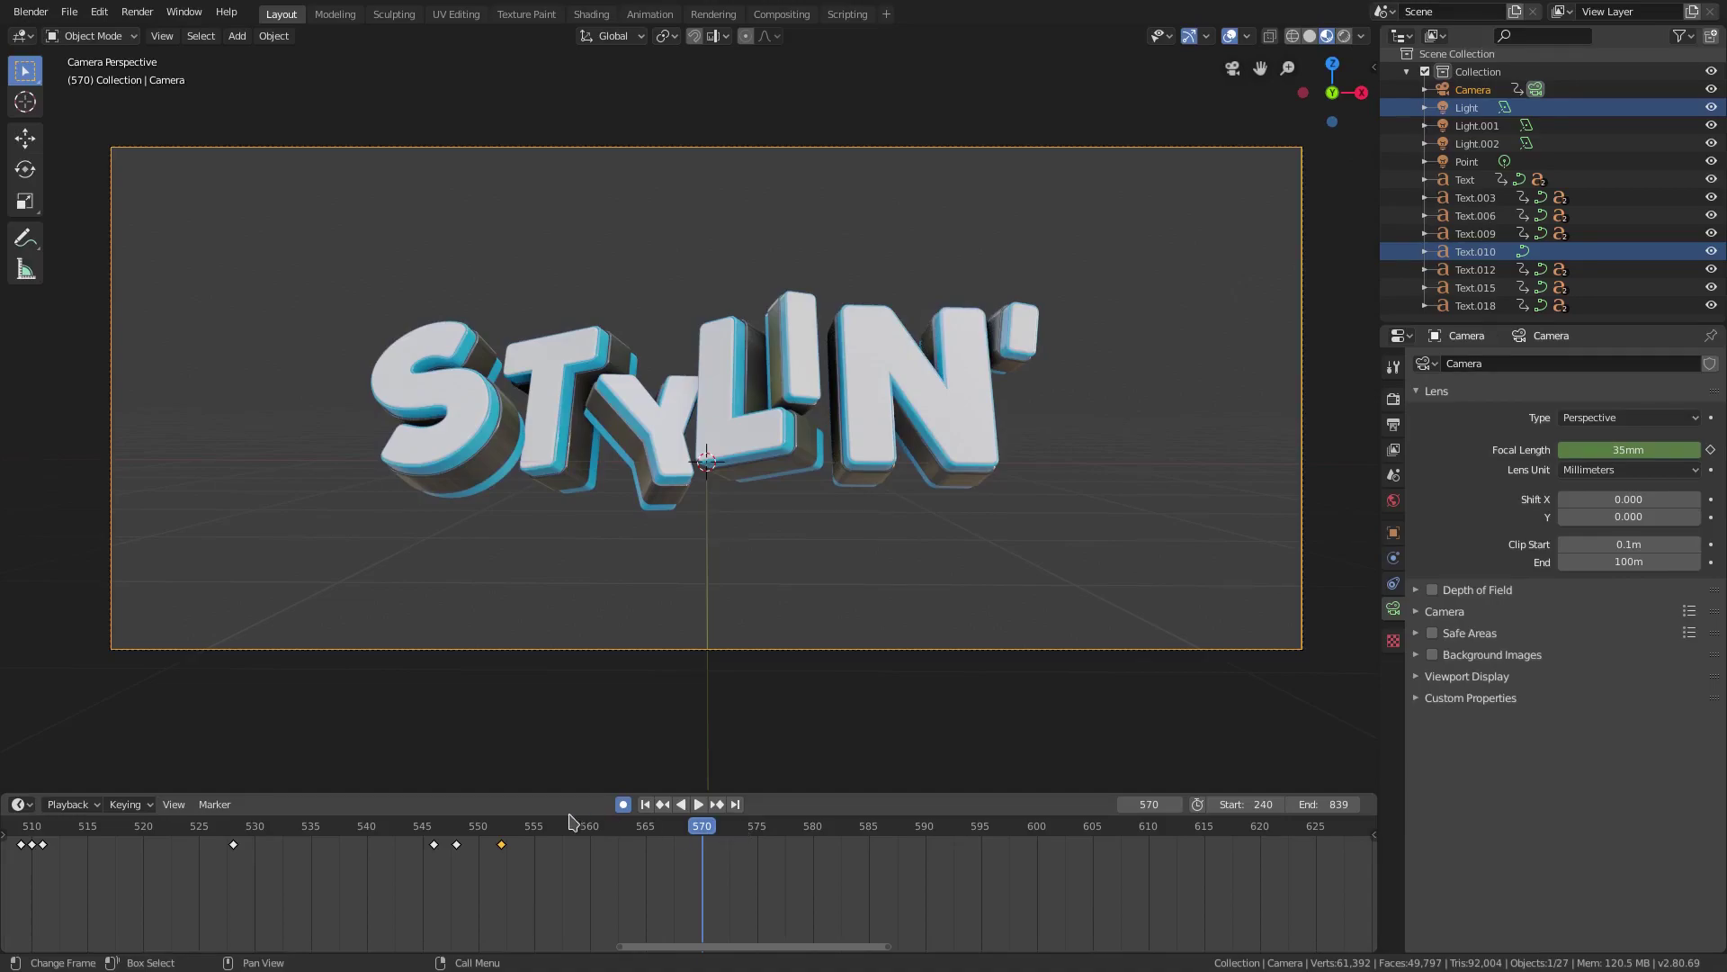
left_click_drag(580, 815, 534, 826)
left_click(699, 804)
left_click(699, 804)
mouse_move(745, 825)
left_mouse_down()
mouse_move(788, 834)
mouse_move(753, 833)
left_mouse_up()
key("space")
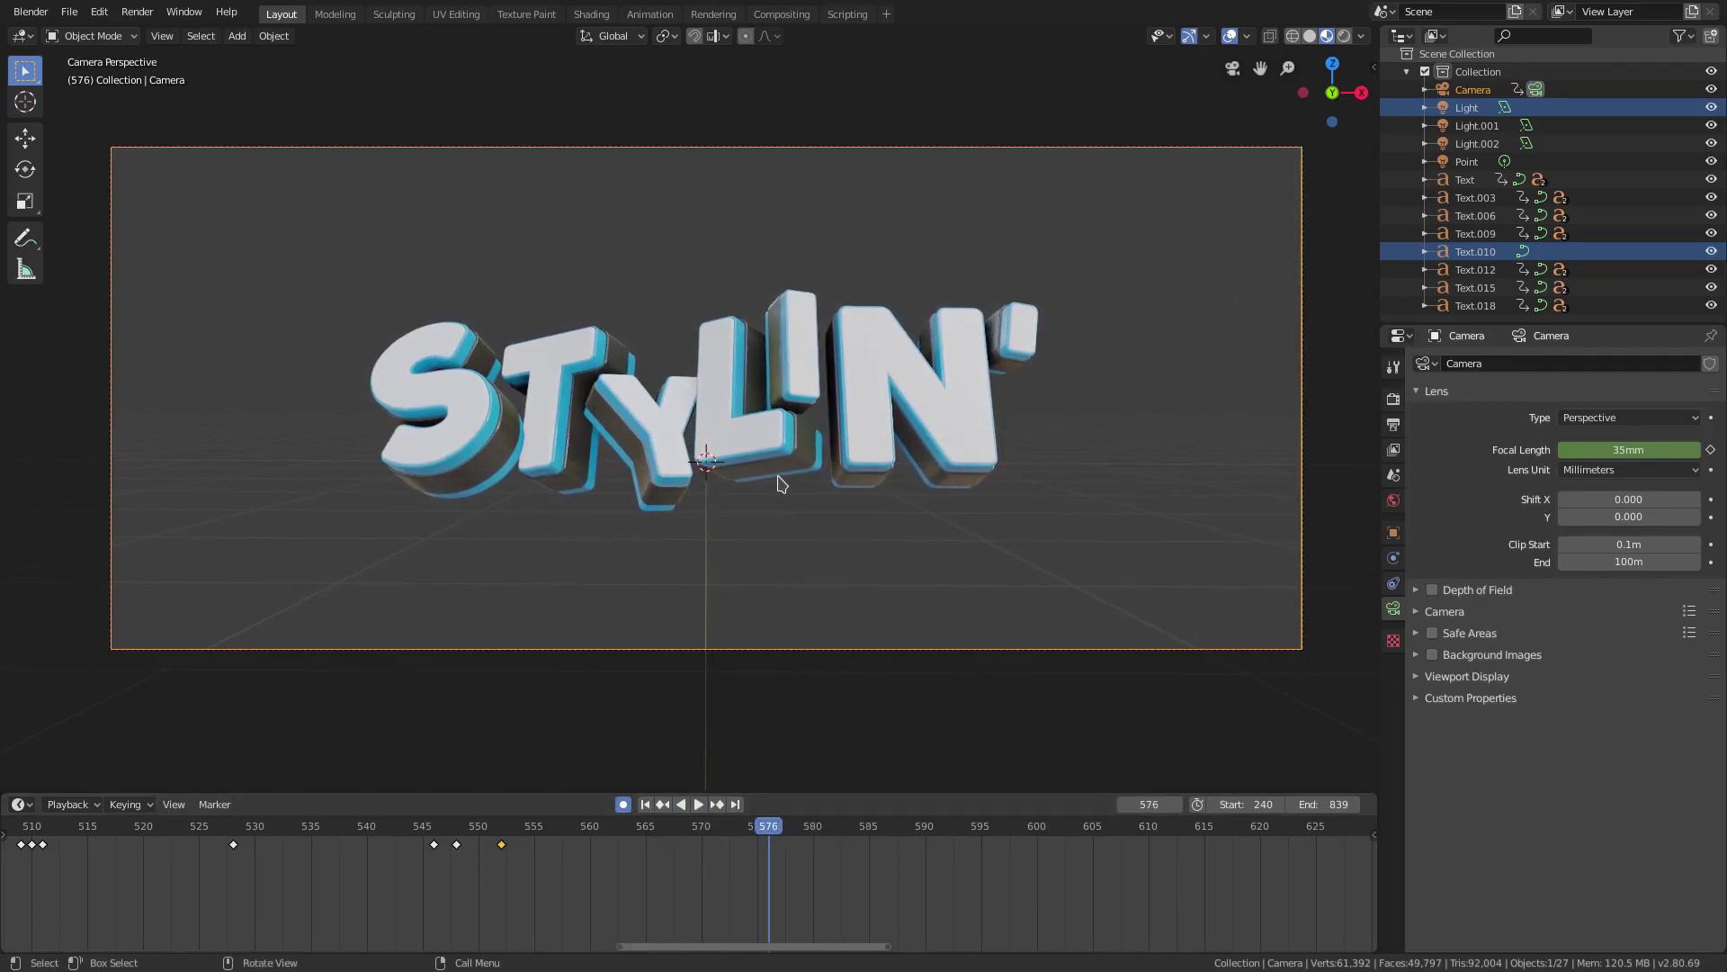
Select the blue outline object of the letter Y and show its material settings.
scroll(752, 510, "up", 3)
left_click(492, 357)
scroll(653, 572, "up", 2)
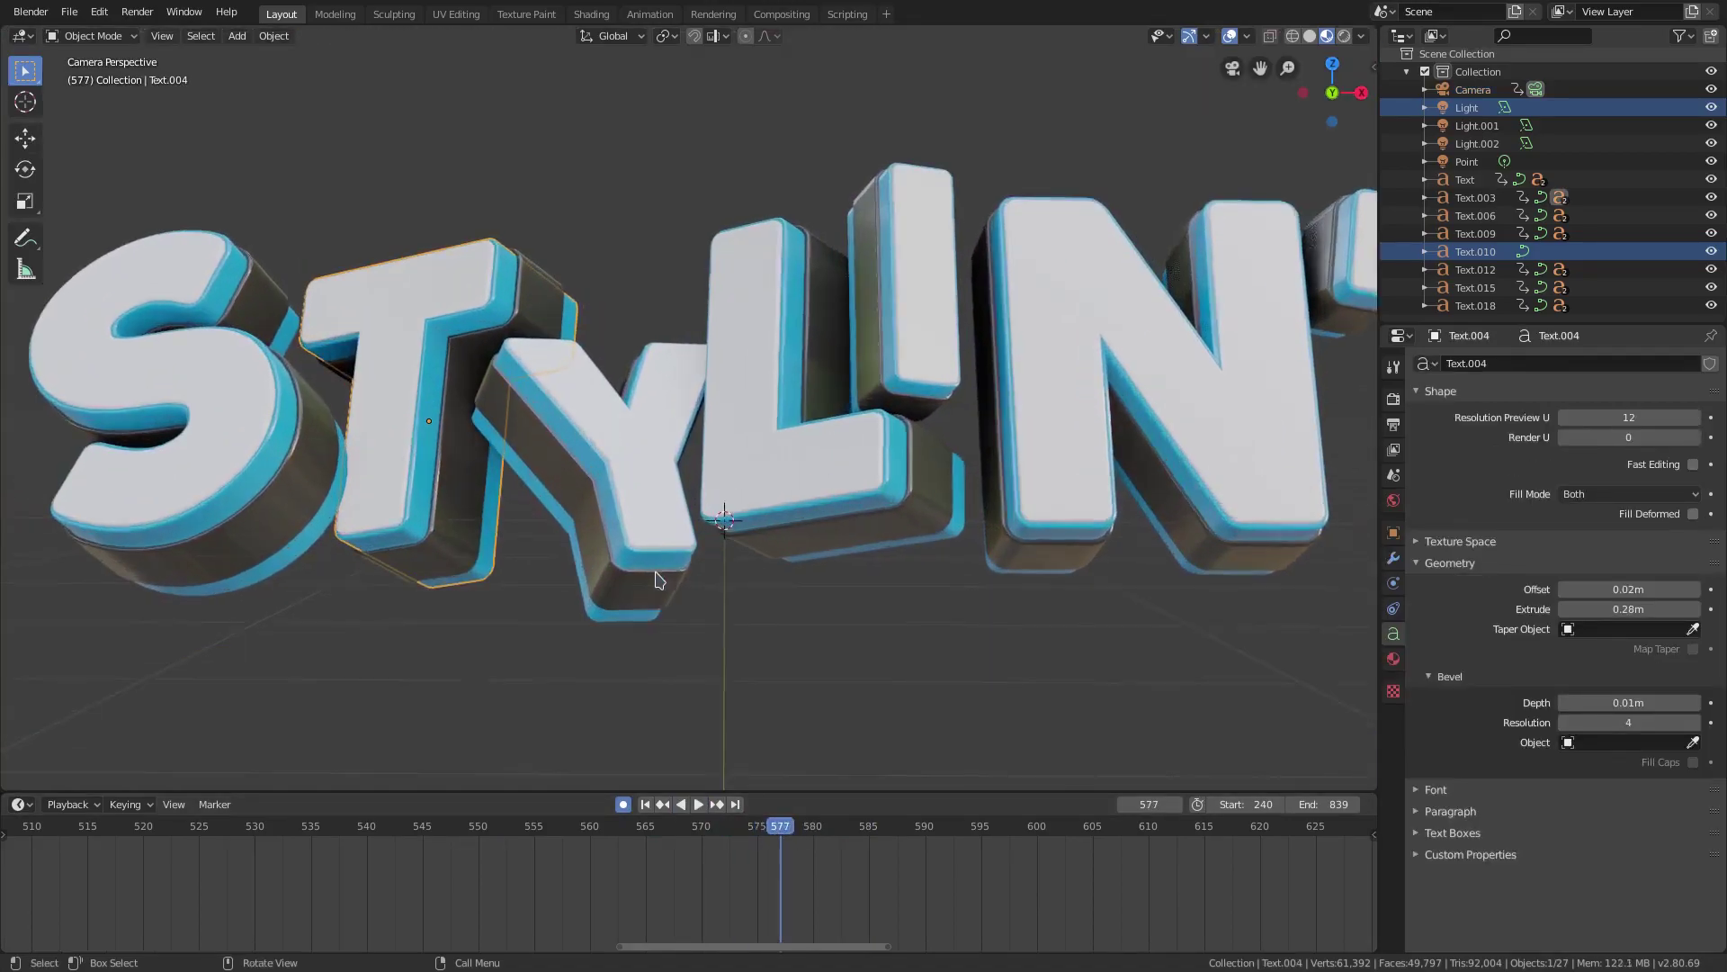
middle_click_drag(658, 572, 733, 575)
scroll(736, 542, "up", 3)
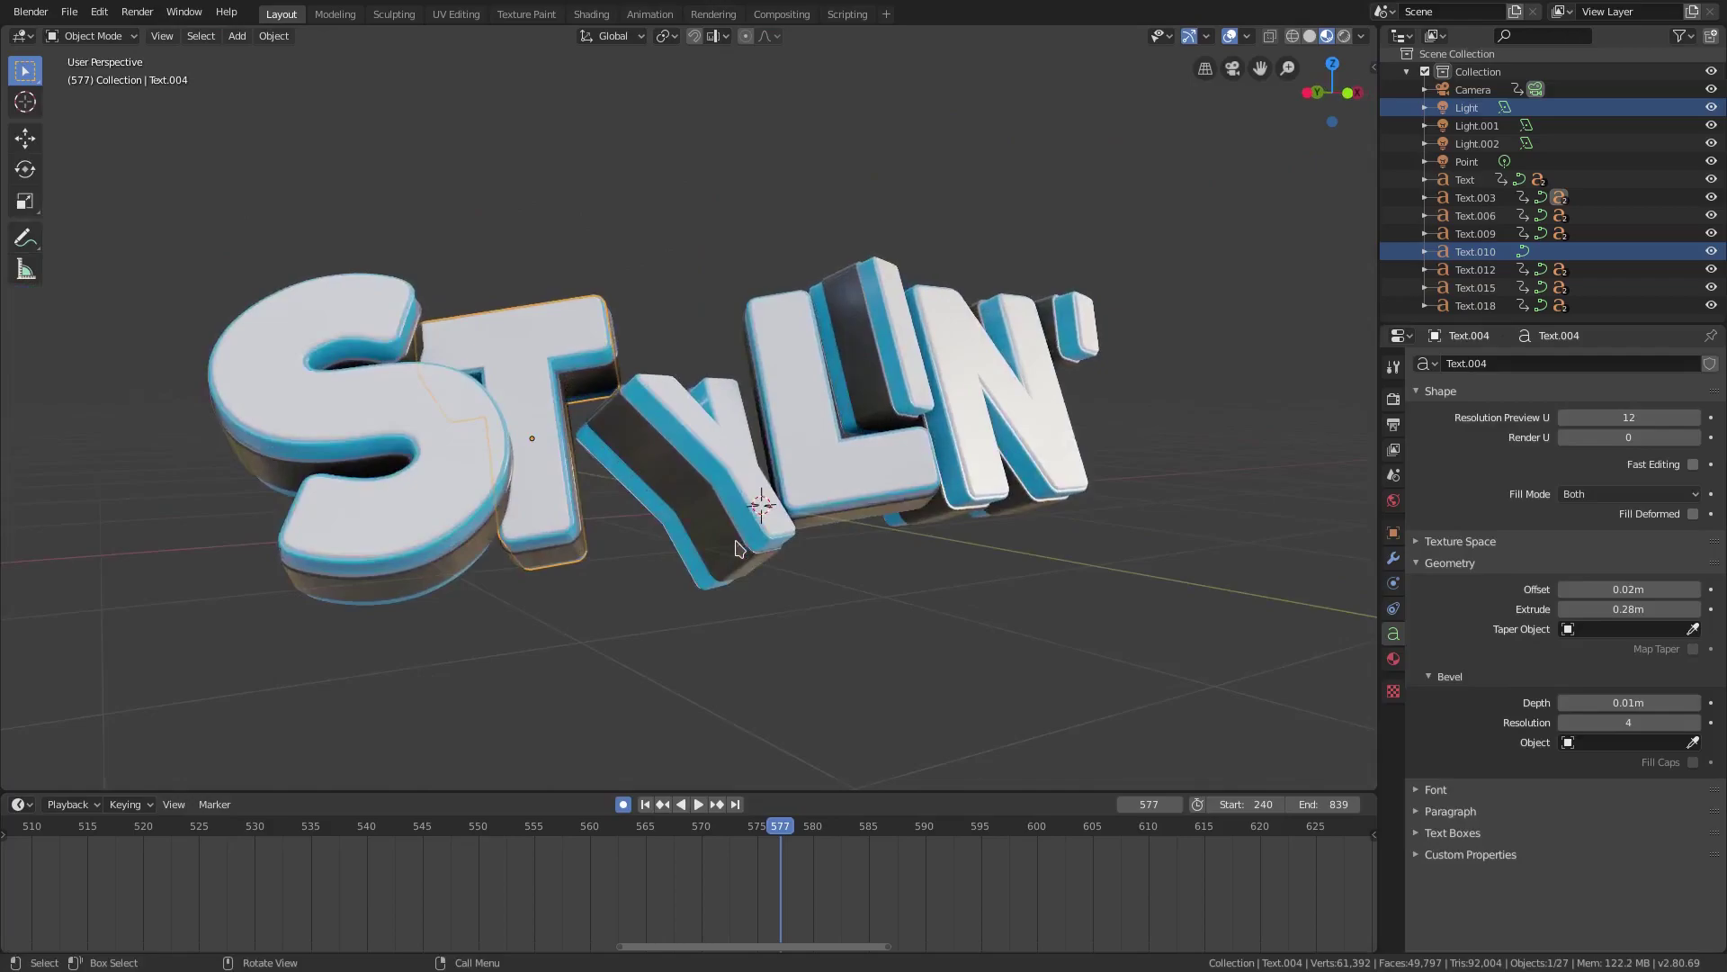
left_click(729, 466)
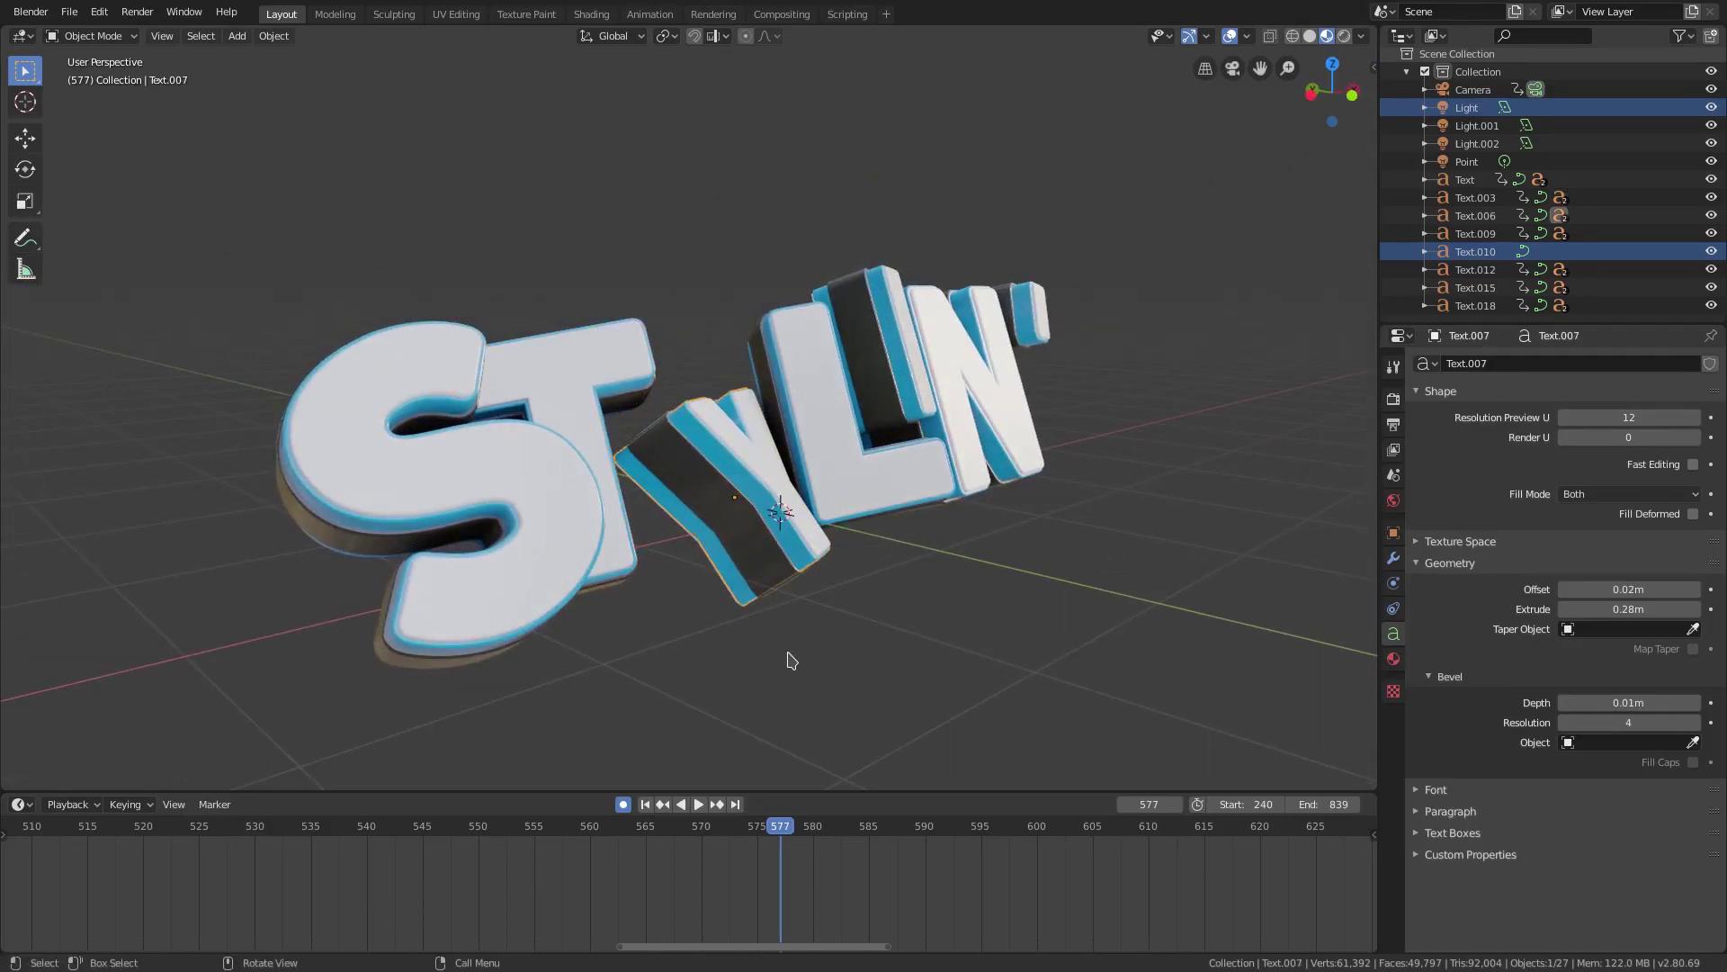
scroll(792, 643, "up", 3)
scroll(818, 637, "down", 4)
left_click(1393, 658)
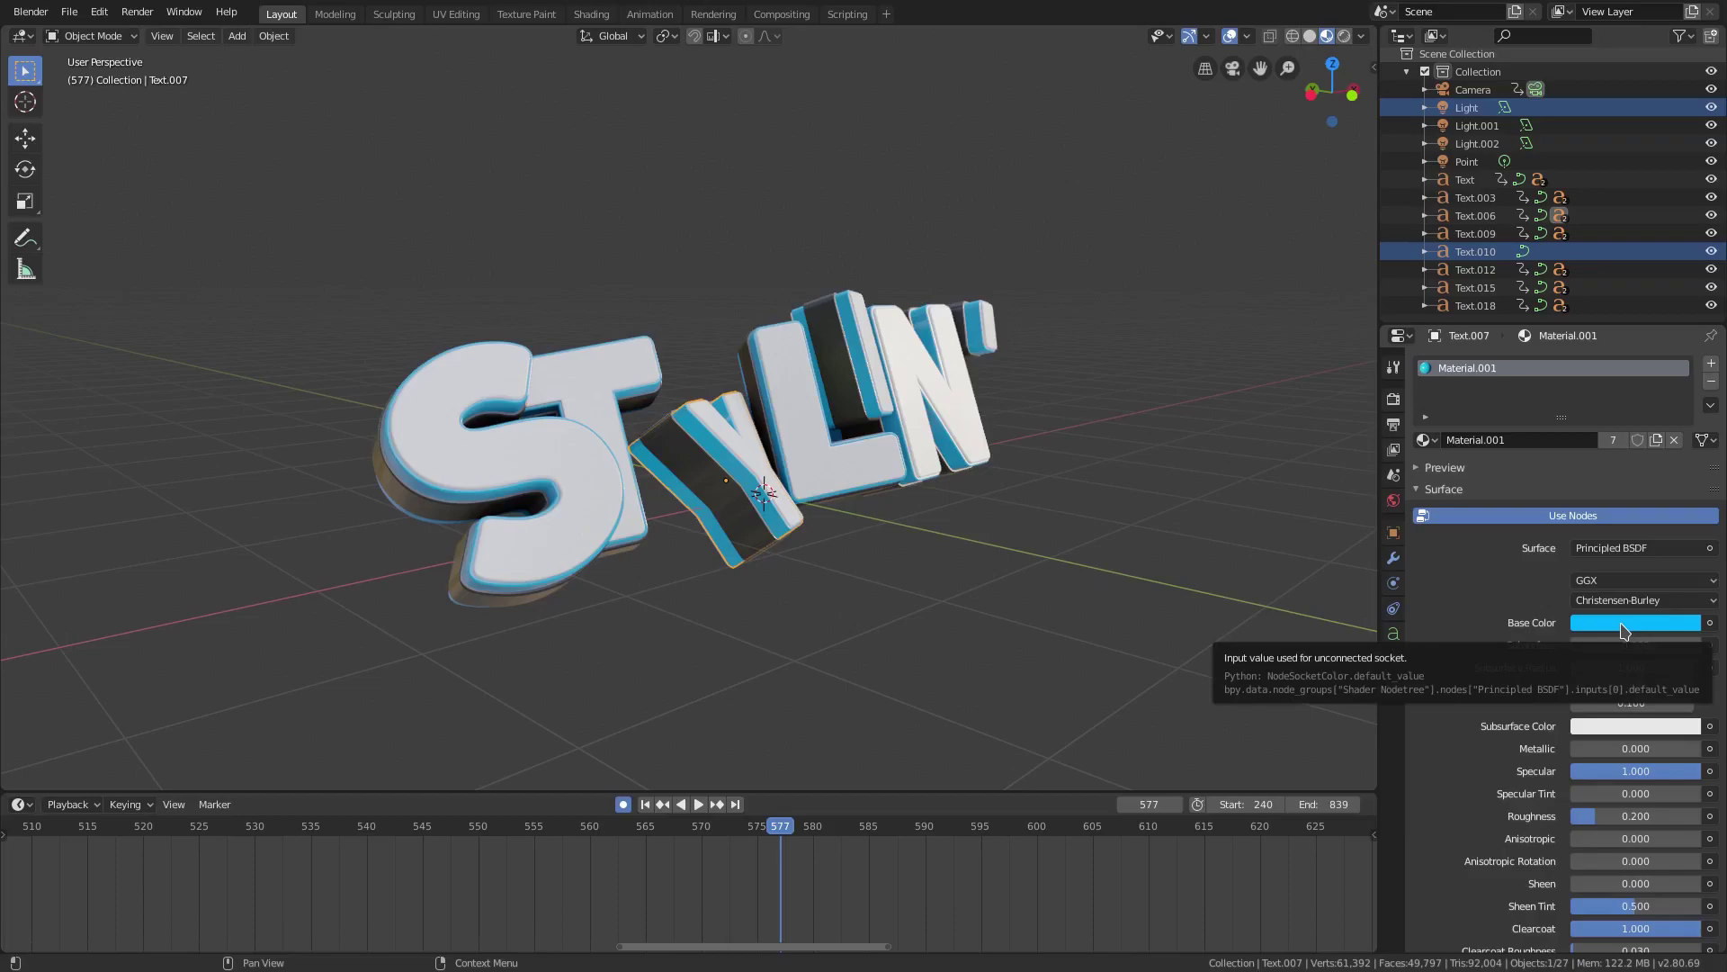
Keyframe the blue base color of Material.001 at frame 576 and change it to orange at frame 577.
key("Left")
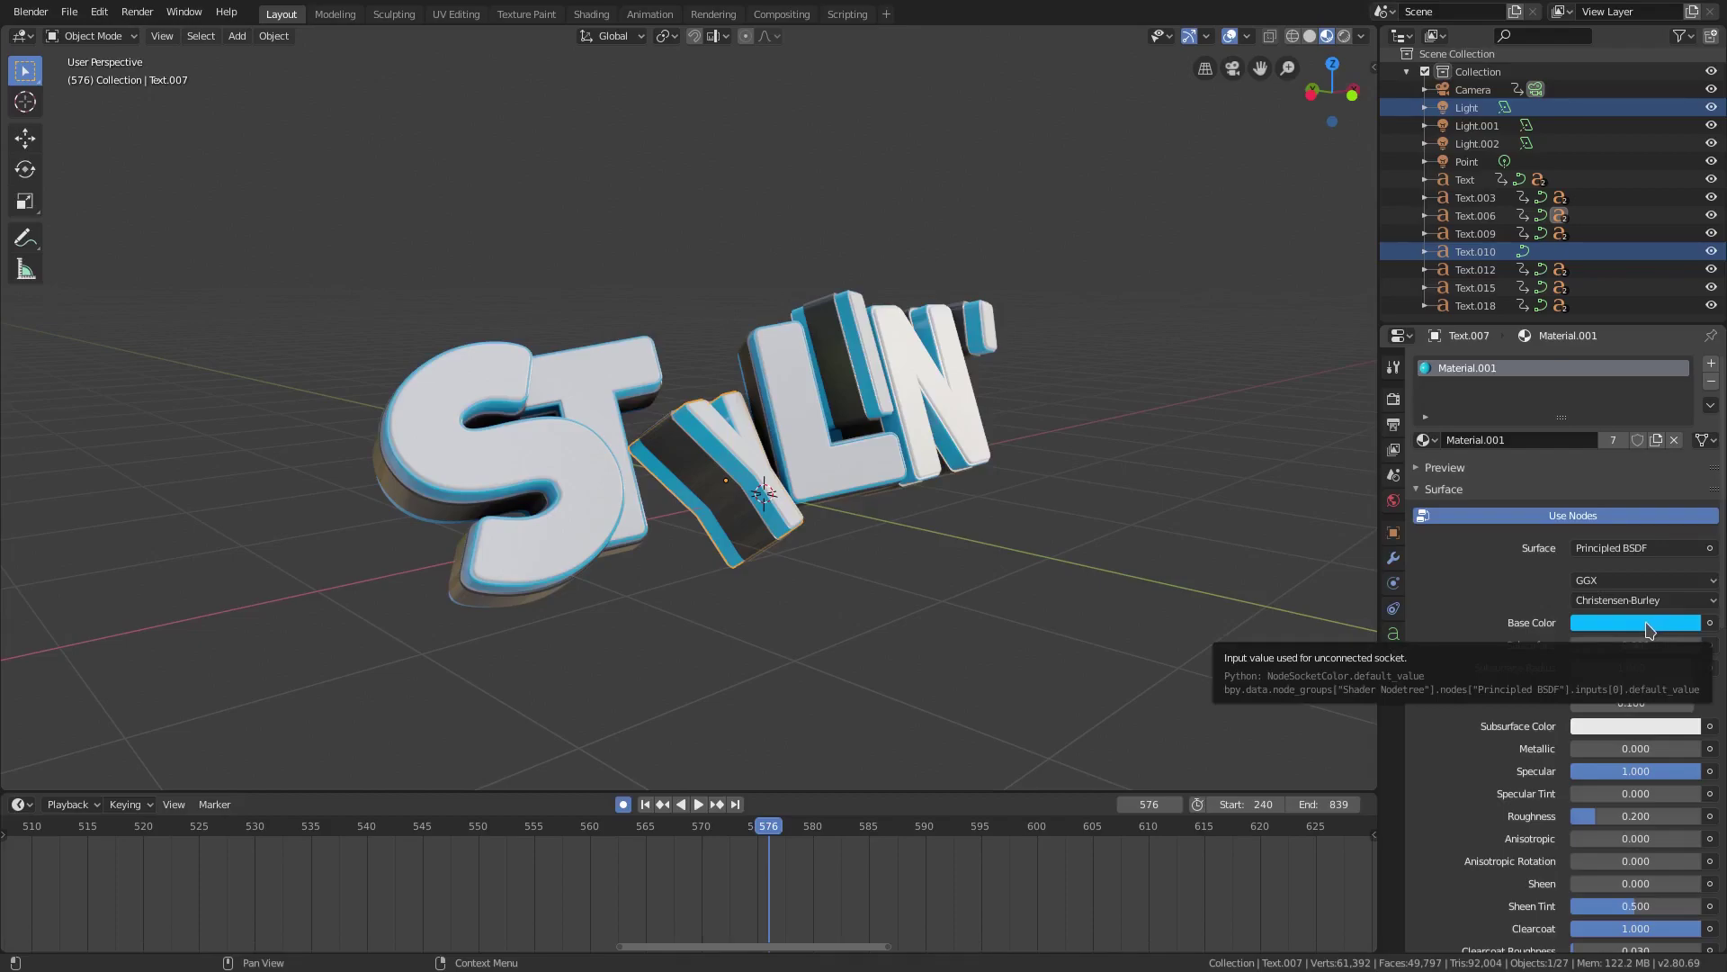
key("Right")
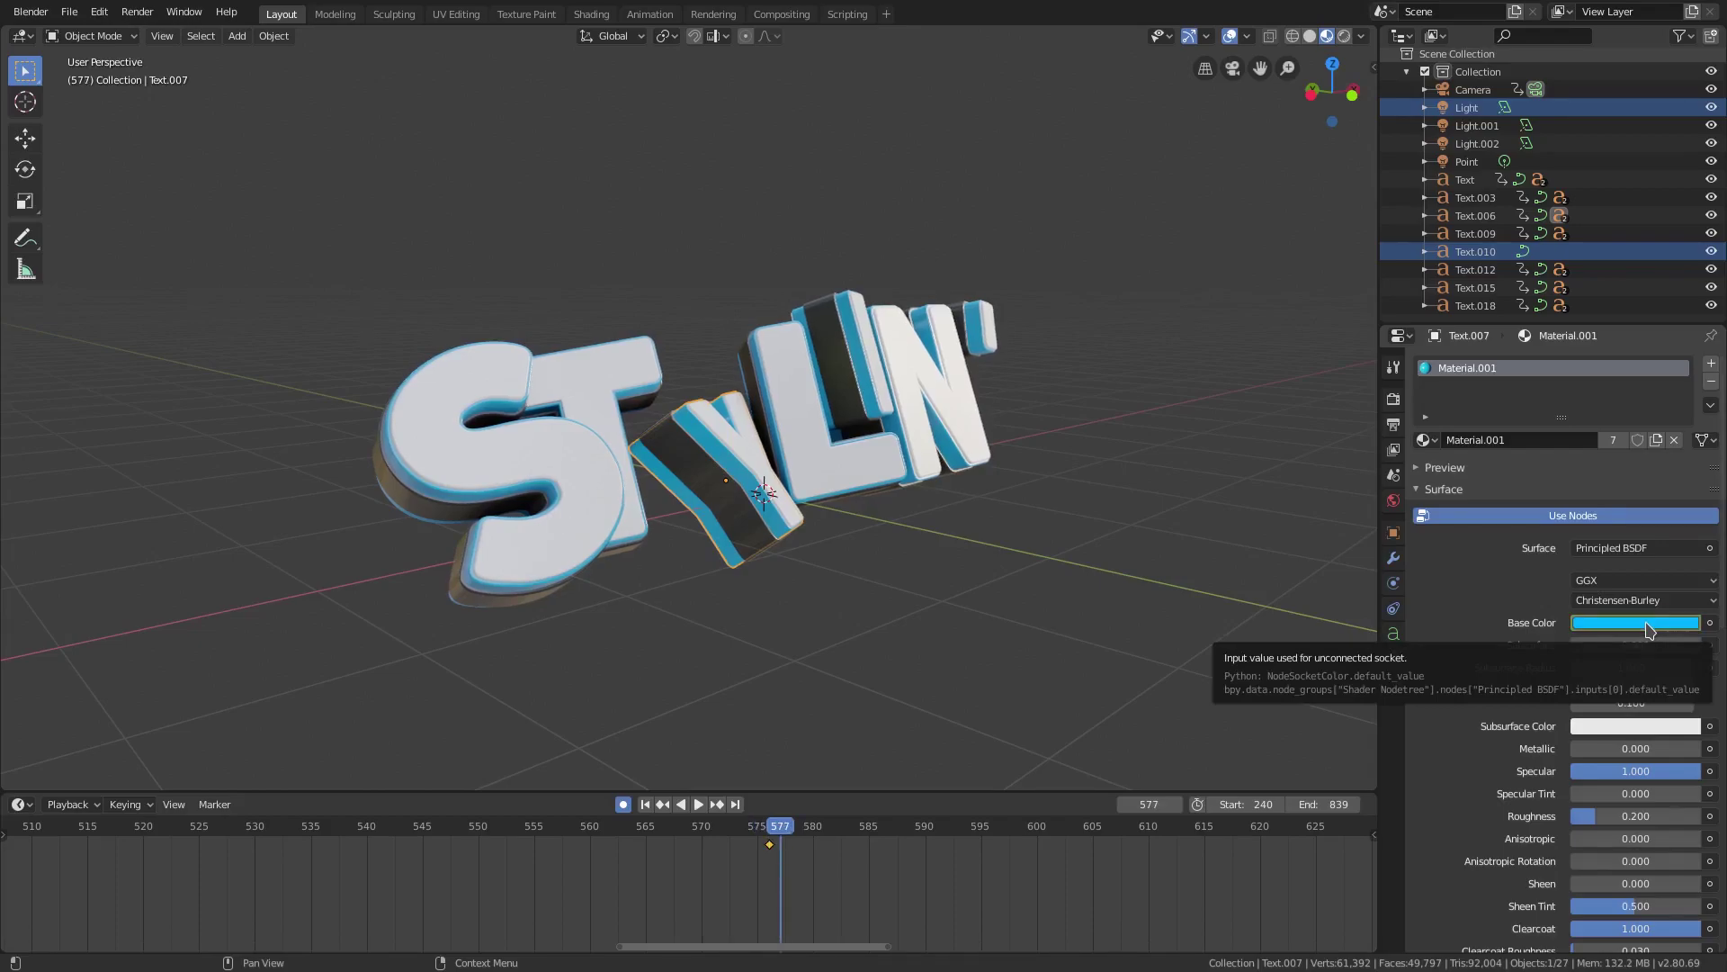
key("Left")
left_click(1649, 623)
left_click_drag(1576, 448, 1567, 484)
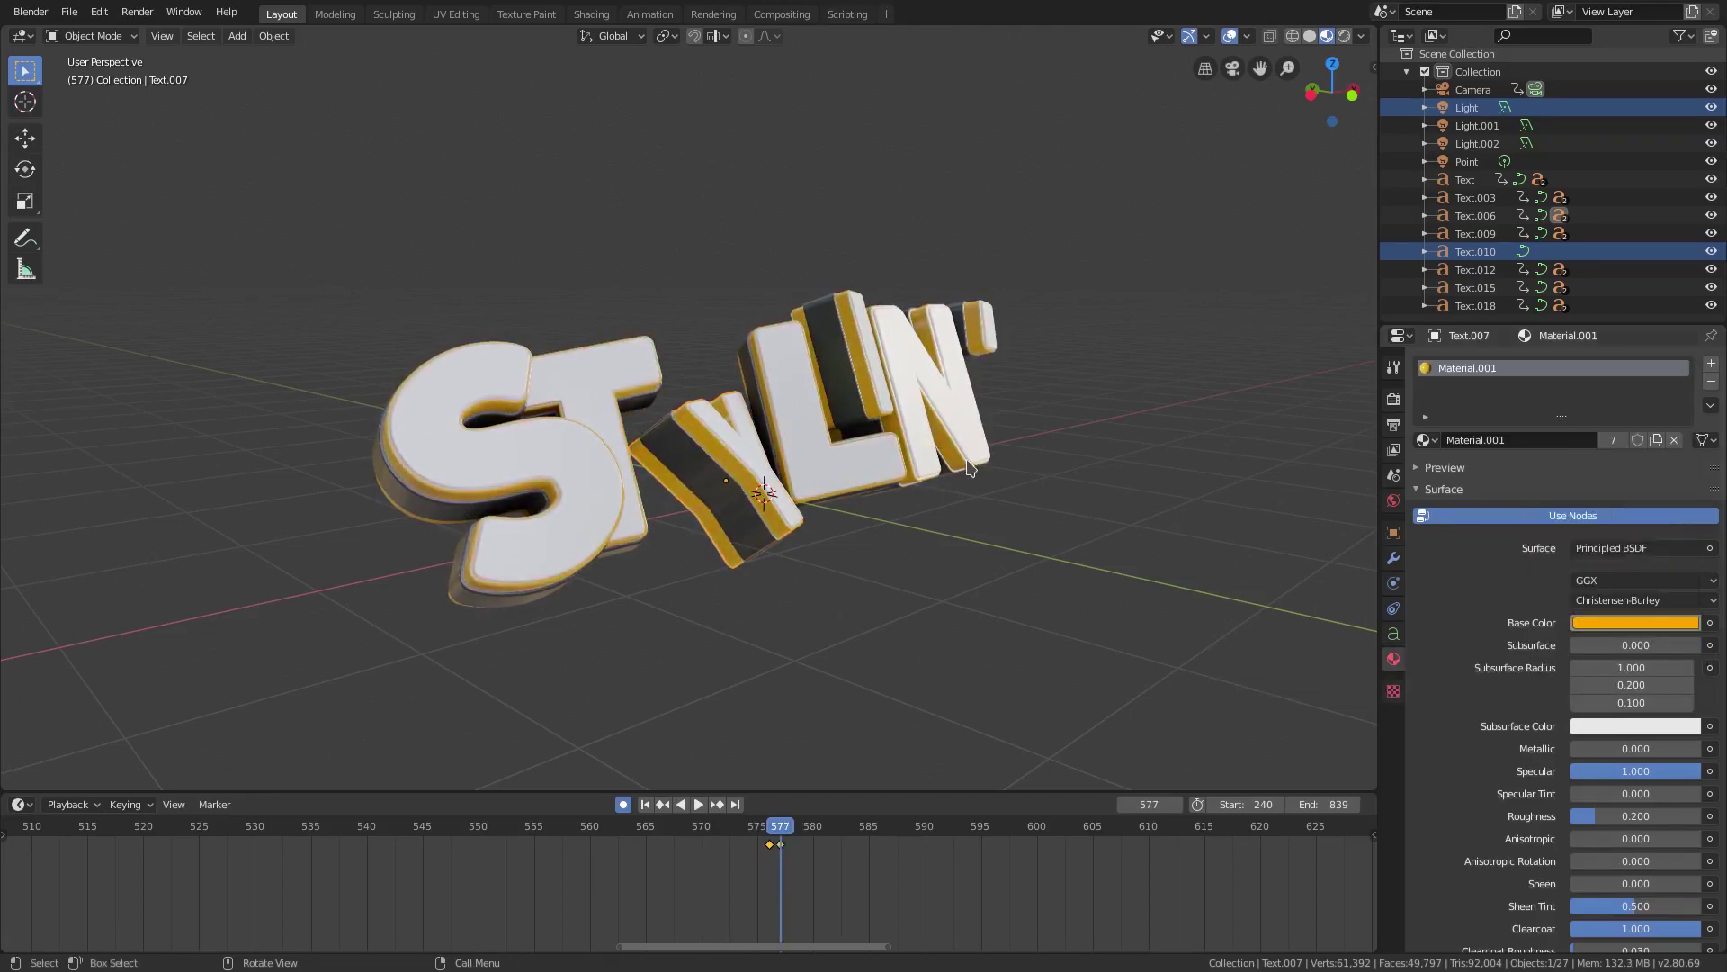
Show the camera view in rendered shading and change the material's base color at frame 577 to golden yellow.
key("KP_0")
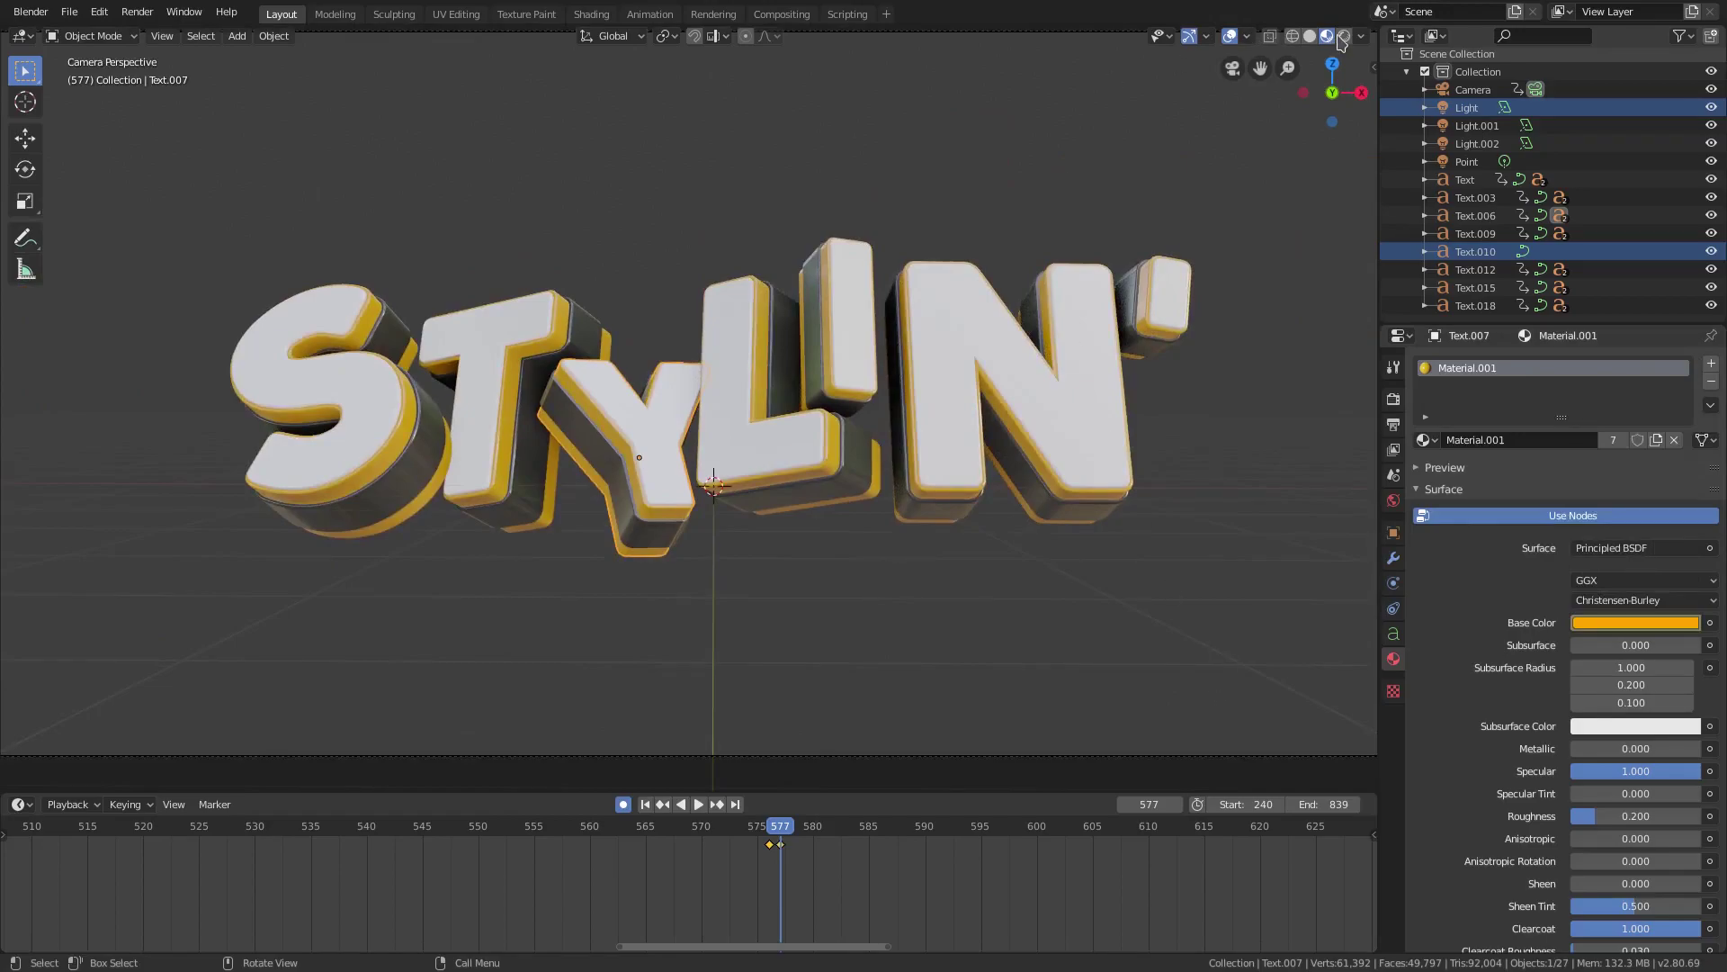
key("shift+z")
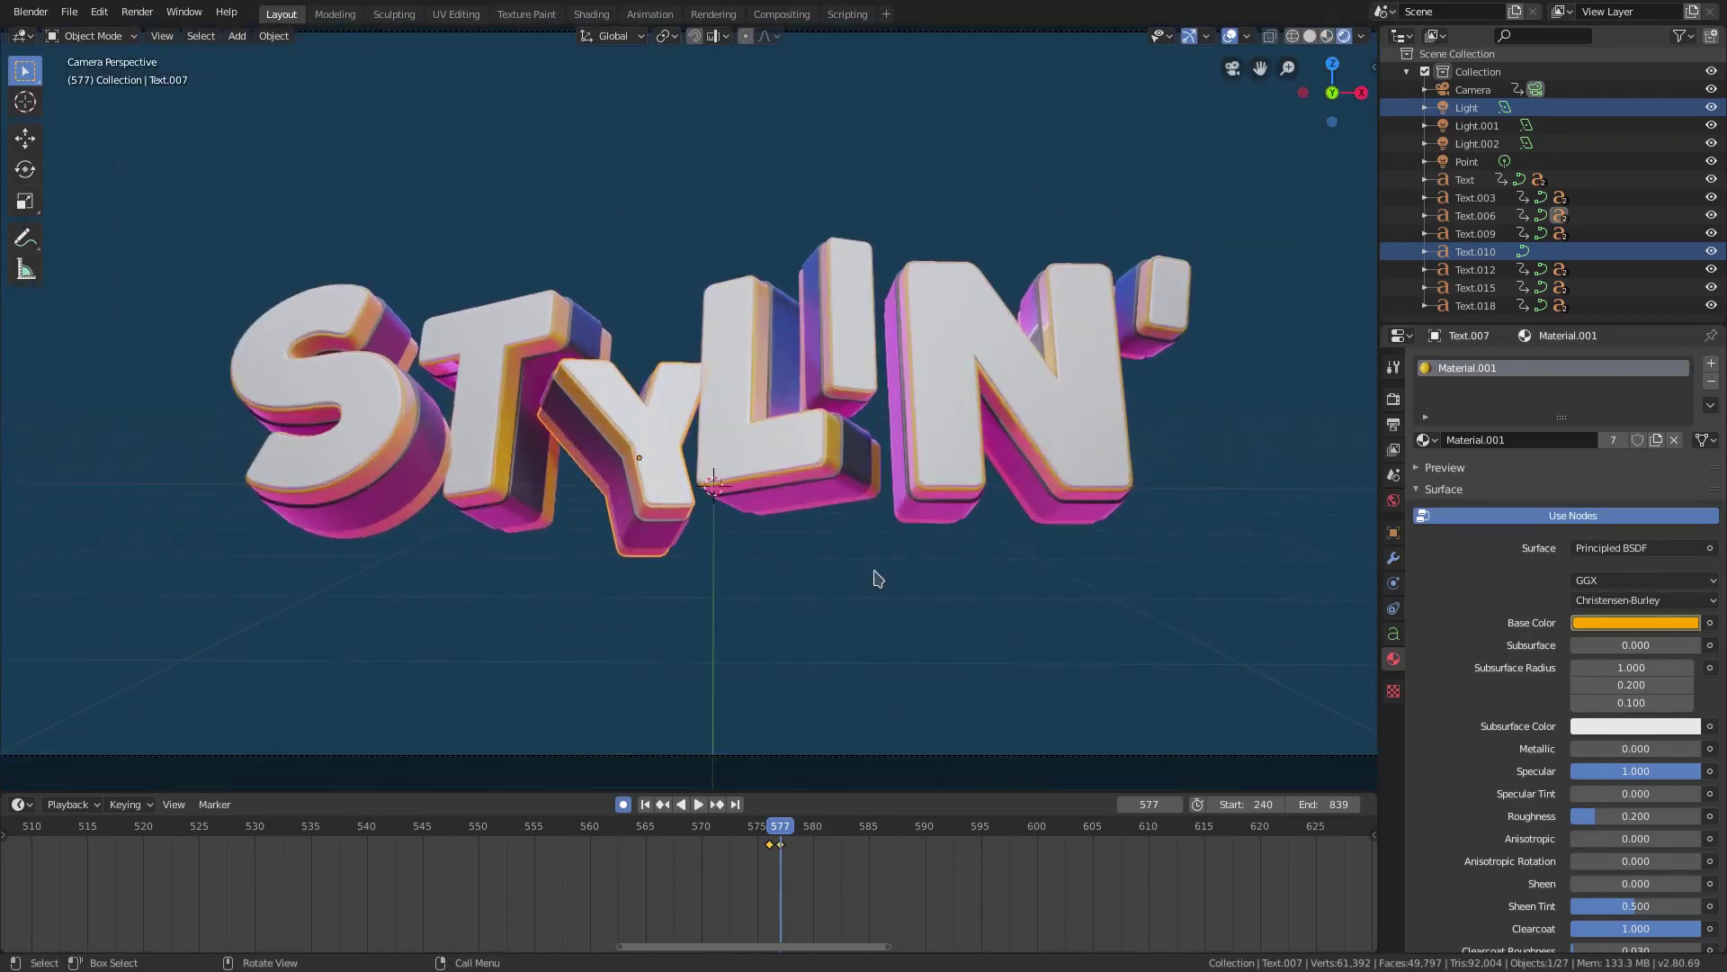
left_click(1604, 622)
left_click(1636, 408)
mouse_move(1636, 409)
left_mouse_down()
mouse_move(1572, 396)
mouse_move(1541, 437)
mouse_move(1660, 470)
mouse_move(1607, 496)
mouse_move(1558, 476)
left_mouse_up()
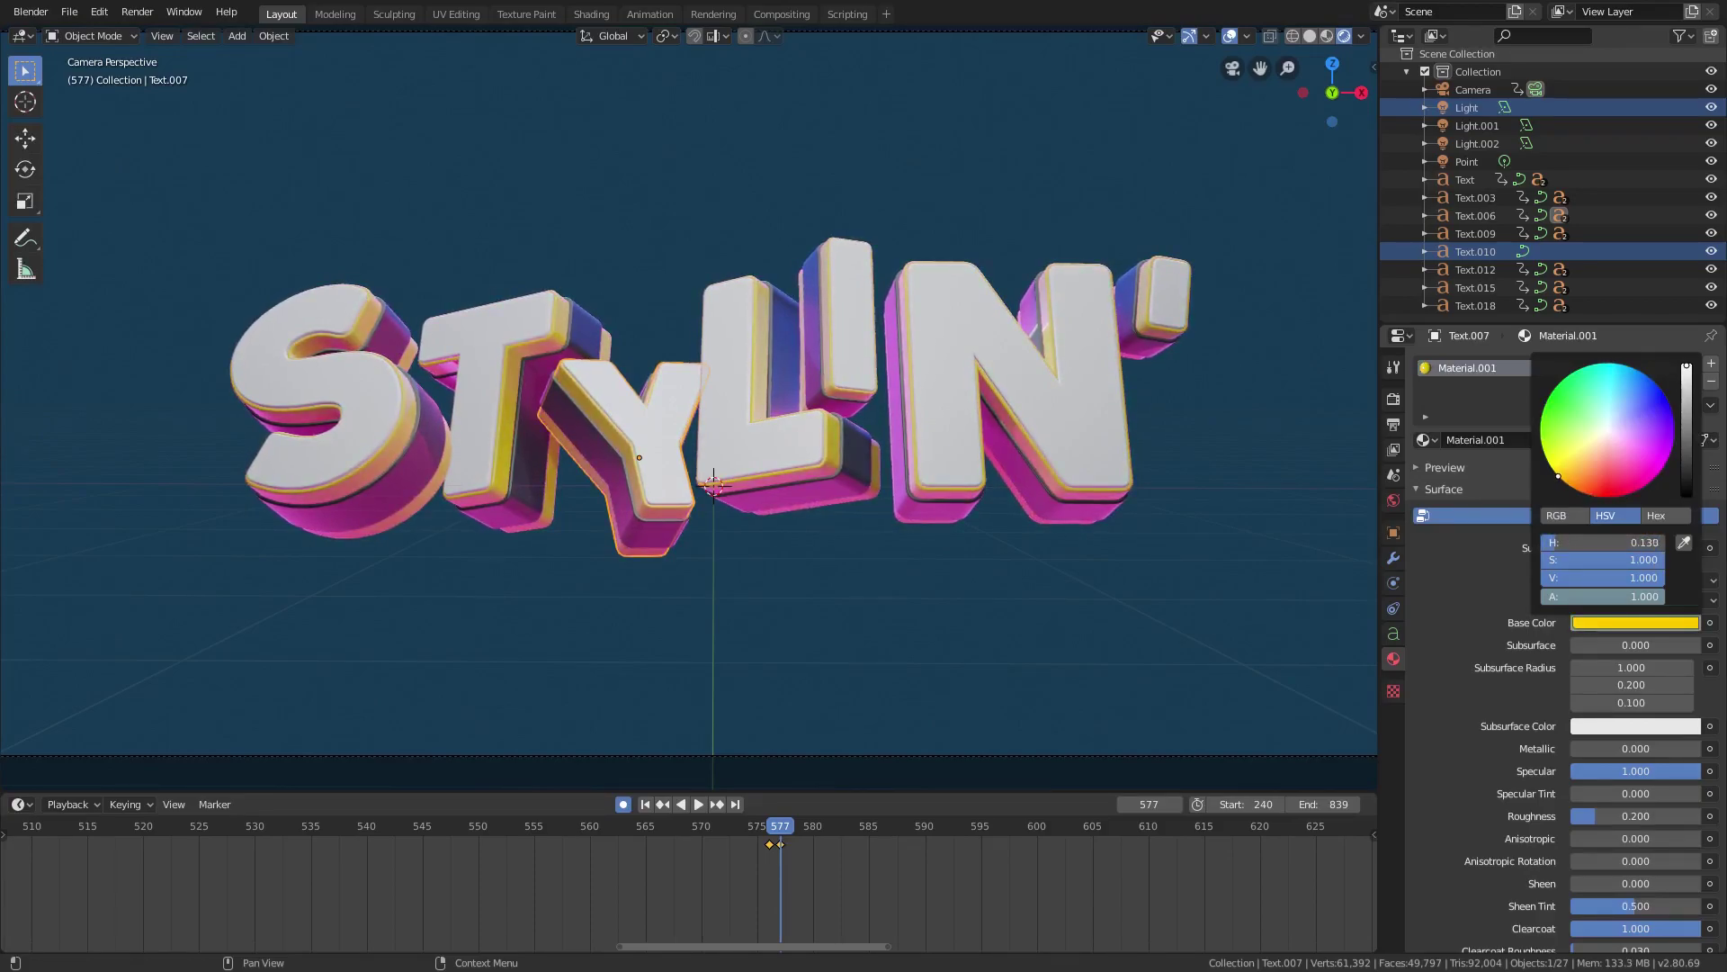
scroll(856, 414, "down", 4)
scroll(853, 474, "up", 2)
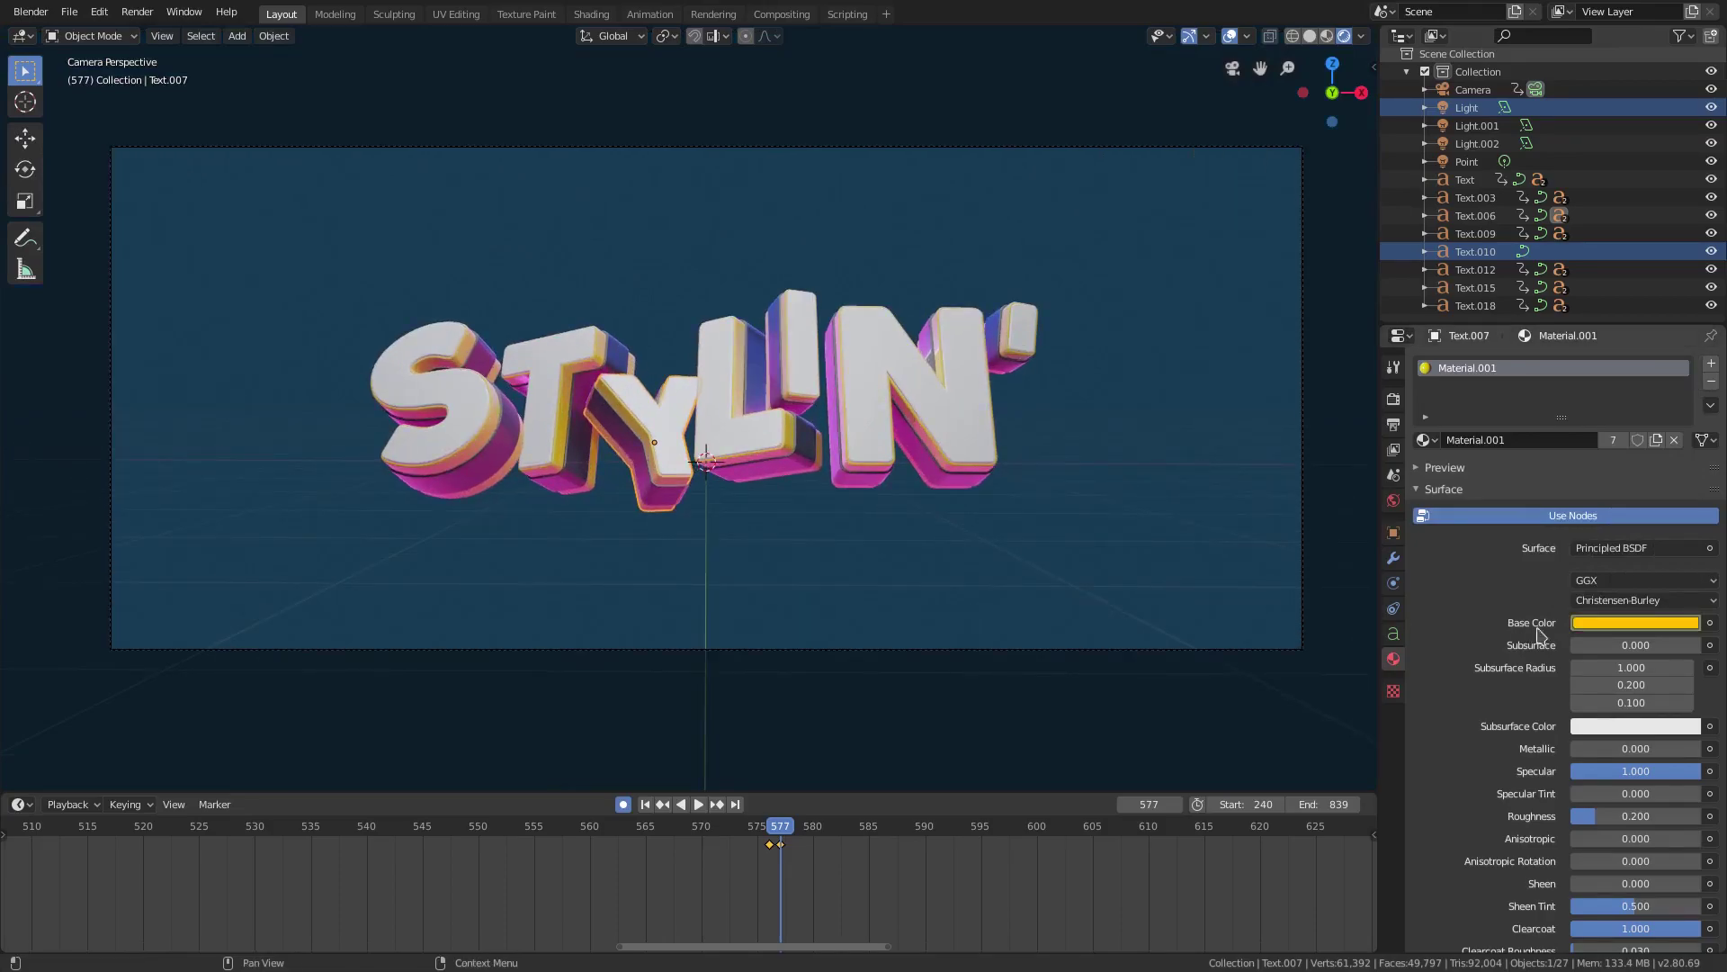
Step through frames 576 to 579 and play back the blue-to-yellow color change from about frame 563.
key("Left")
key("Right")
key("Left")
key("Right")
key("Right")
key("Right")
key("Right")
key("Right")
key("Right")
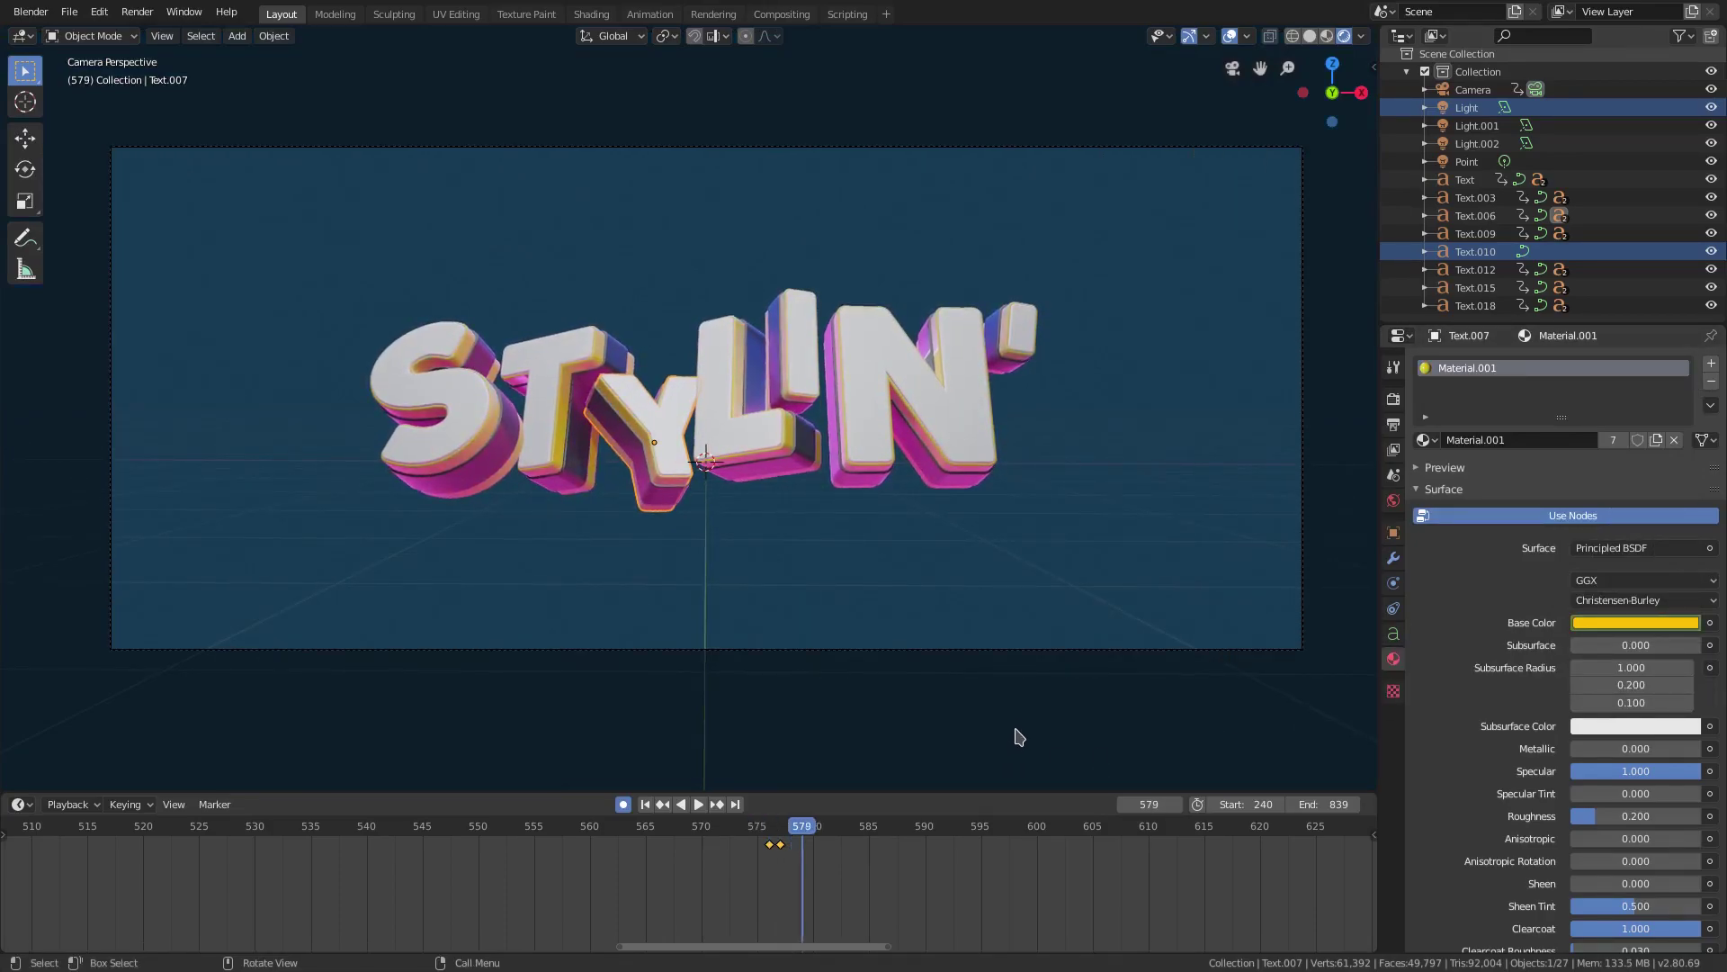
key("space")
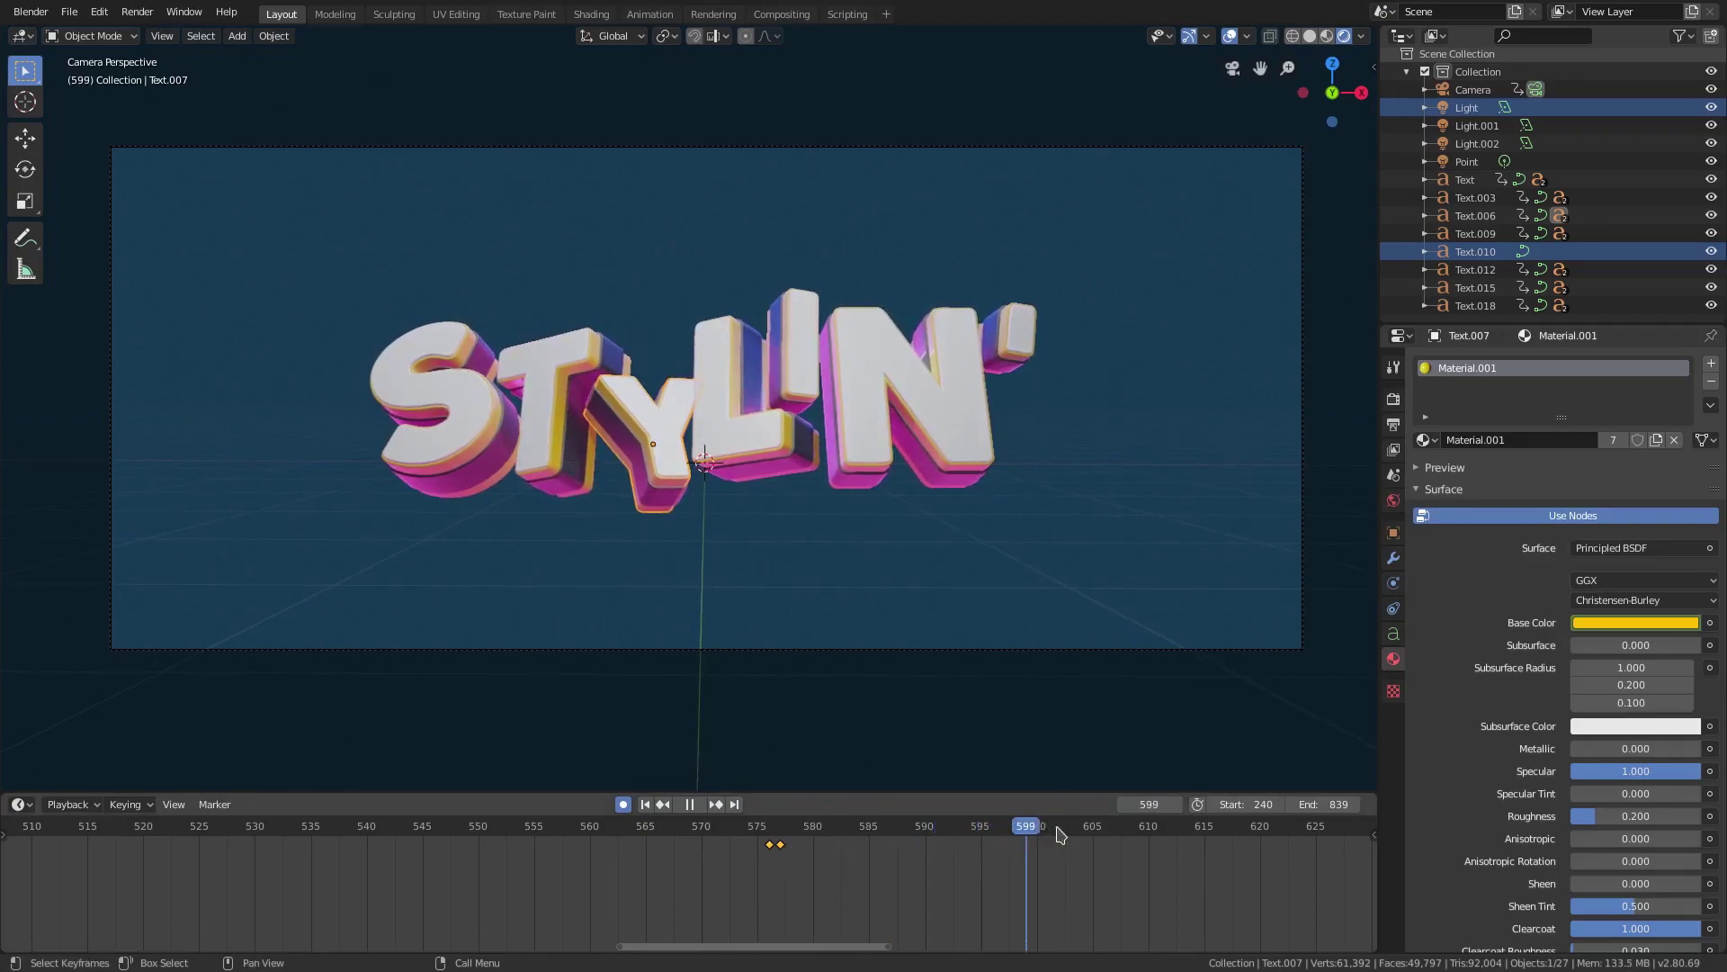
key("space")
left_click(623, 832)
middle_click_drag(802, 873, 388, 871)
left_click(700, 806)
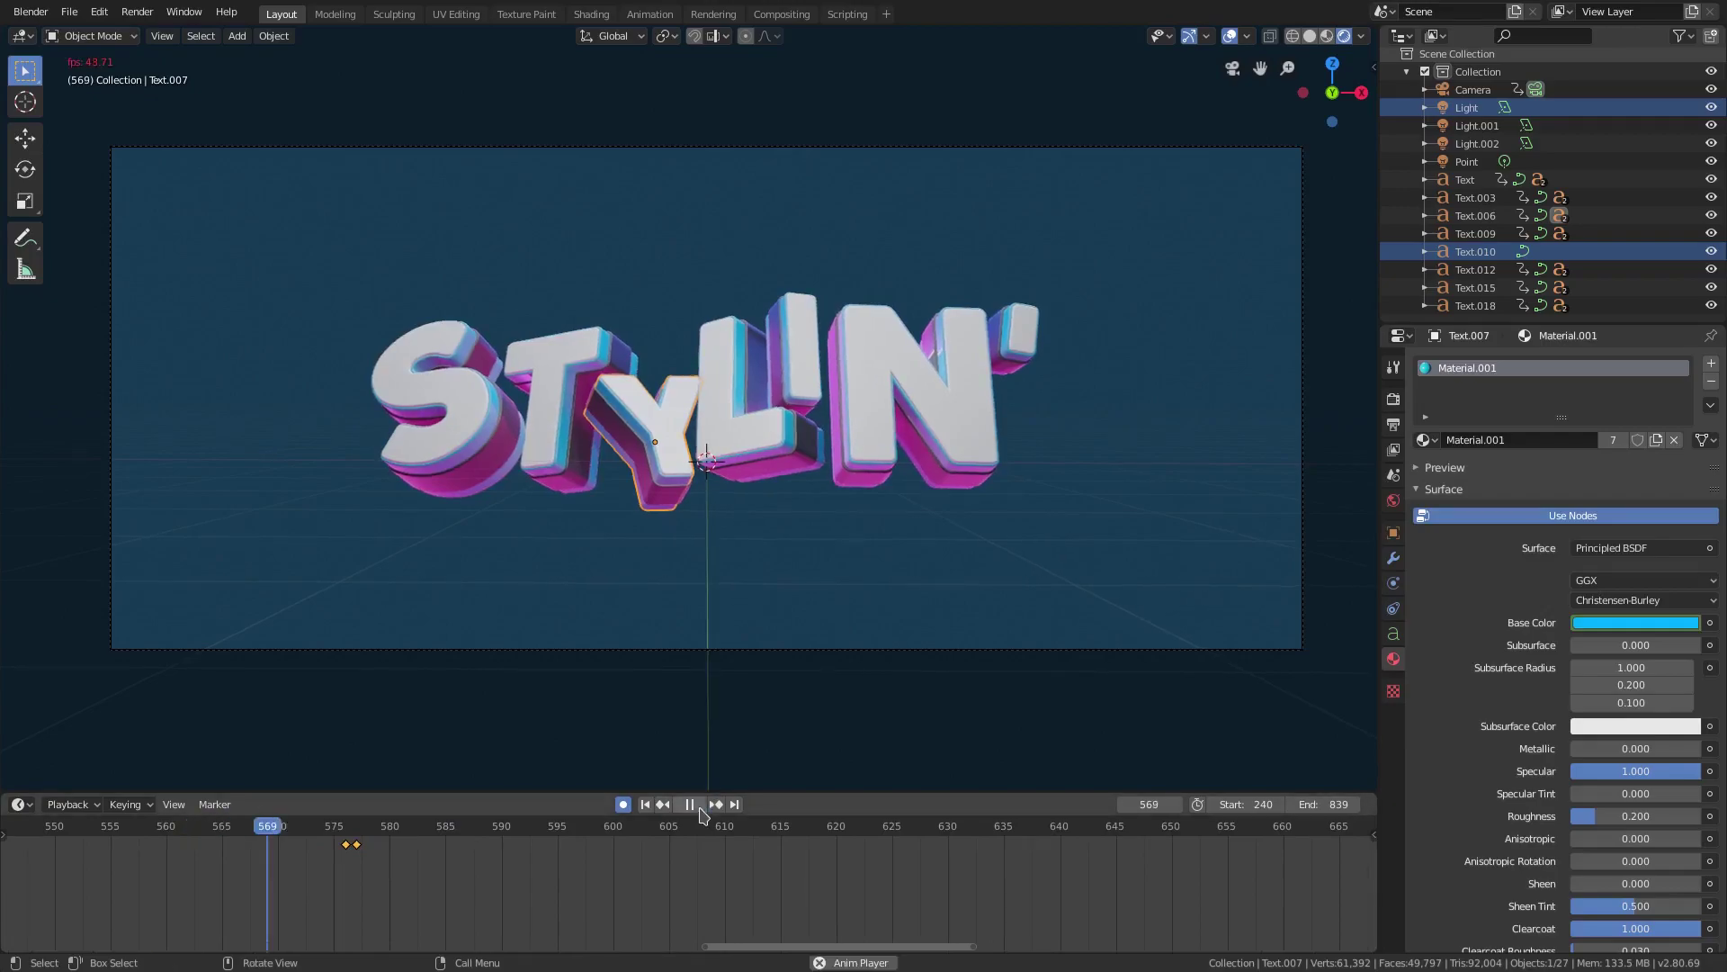
key("space")
Play back from frame 588 and scrub around frame 643 to time the next color change.
middle_click_drag(852, 832, 461, 830)
left_click_drag(461, 829, 333, 829)
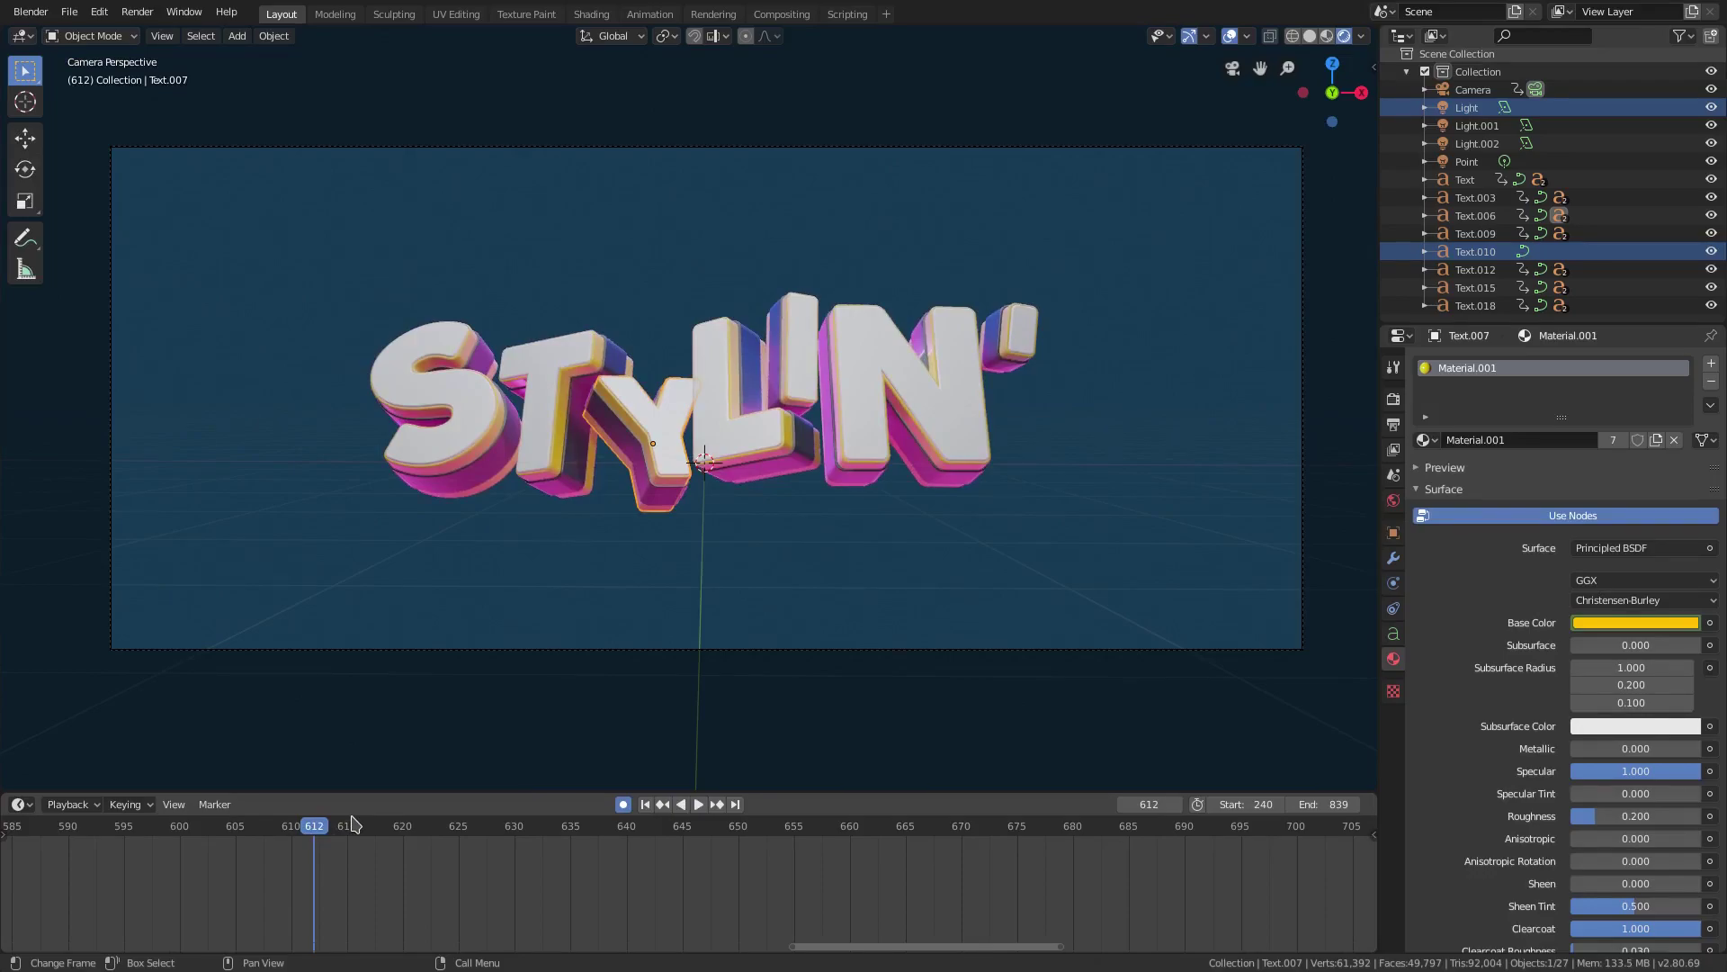
middle_click_drag(297, 869, 573, 905)
left_click(319, 828)
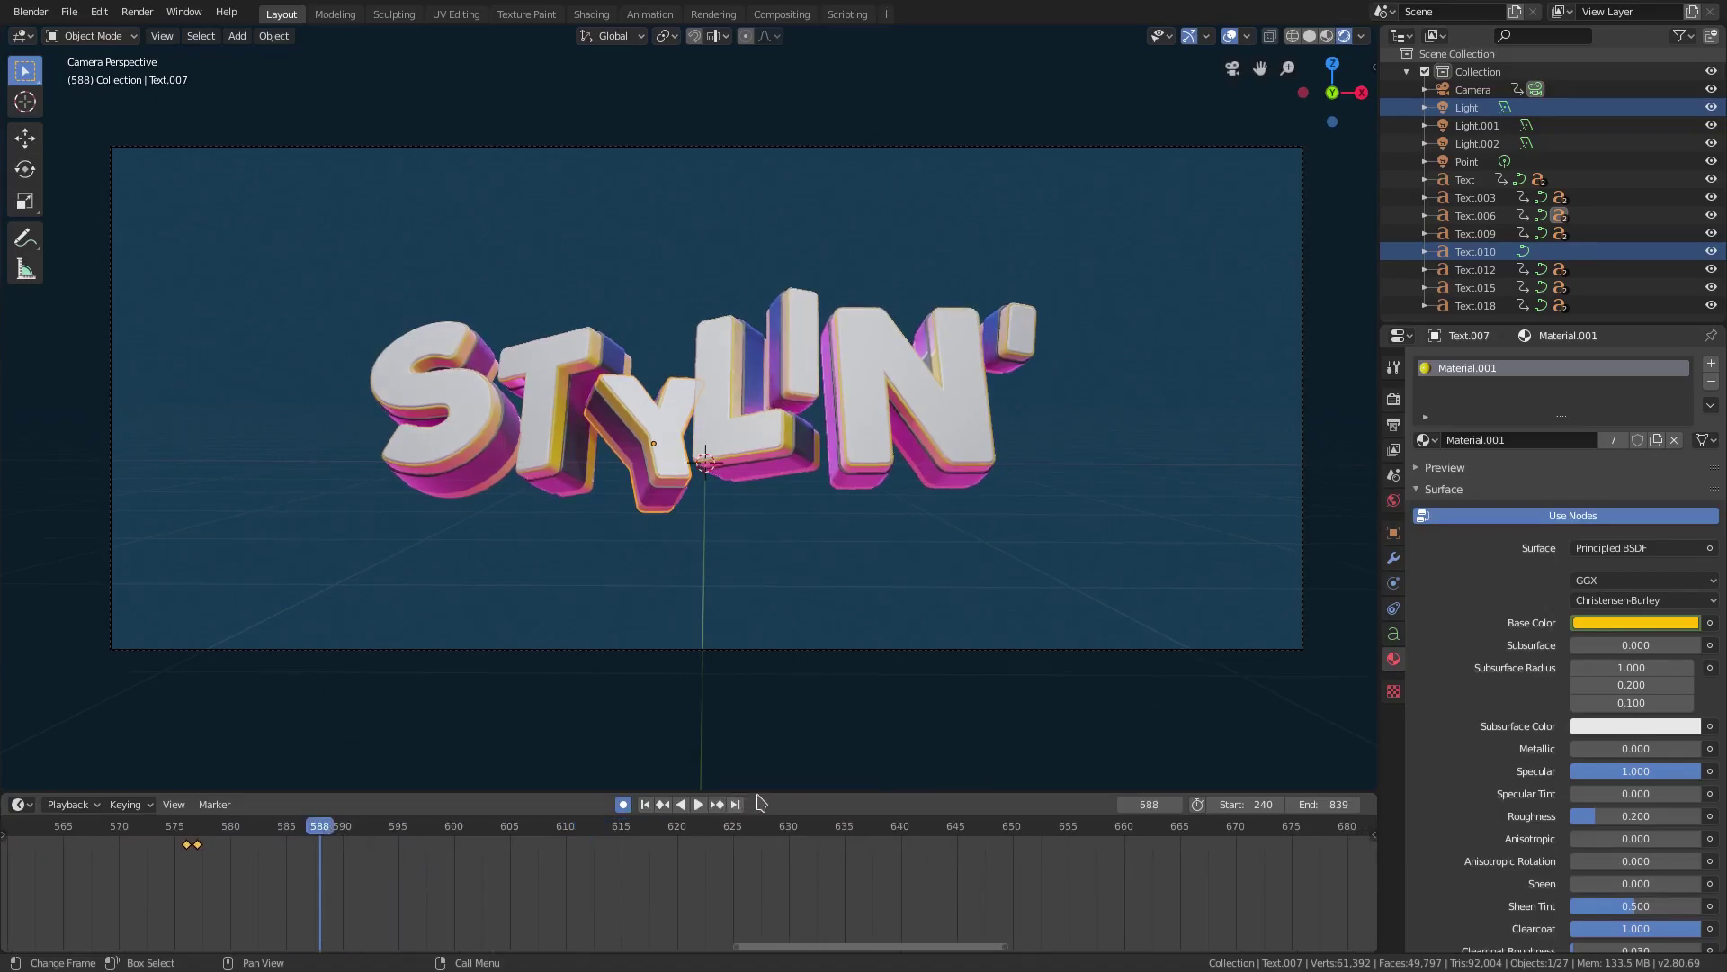
left_click(701, 805)
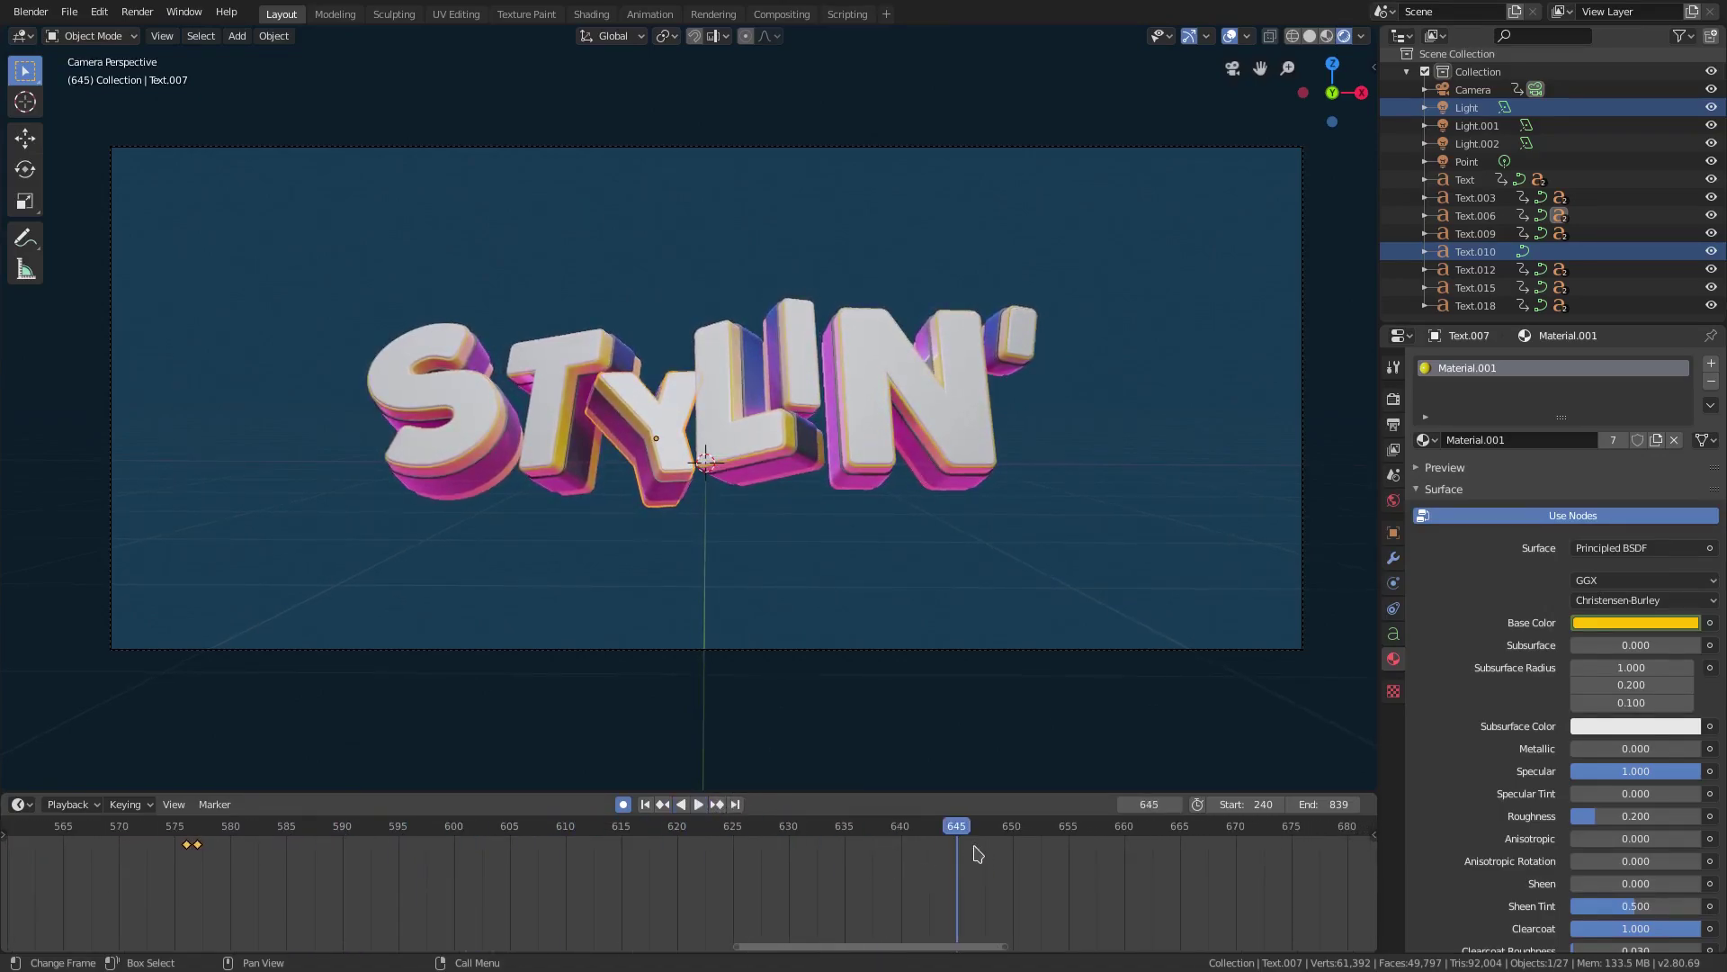
left_click_drag(930, 831, 935, 835)
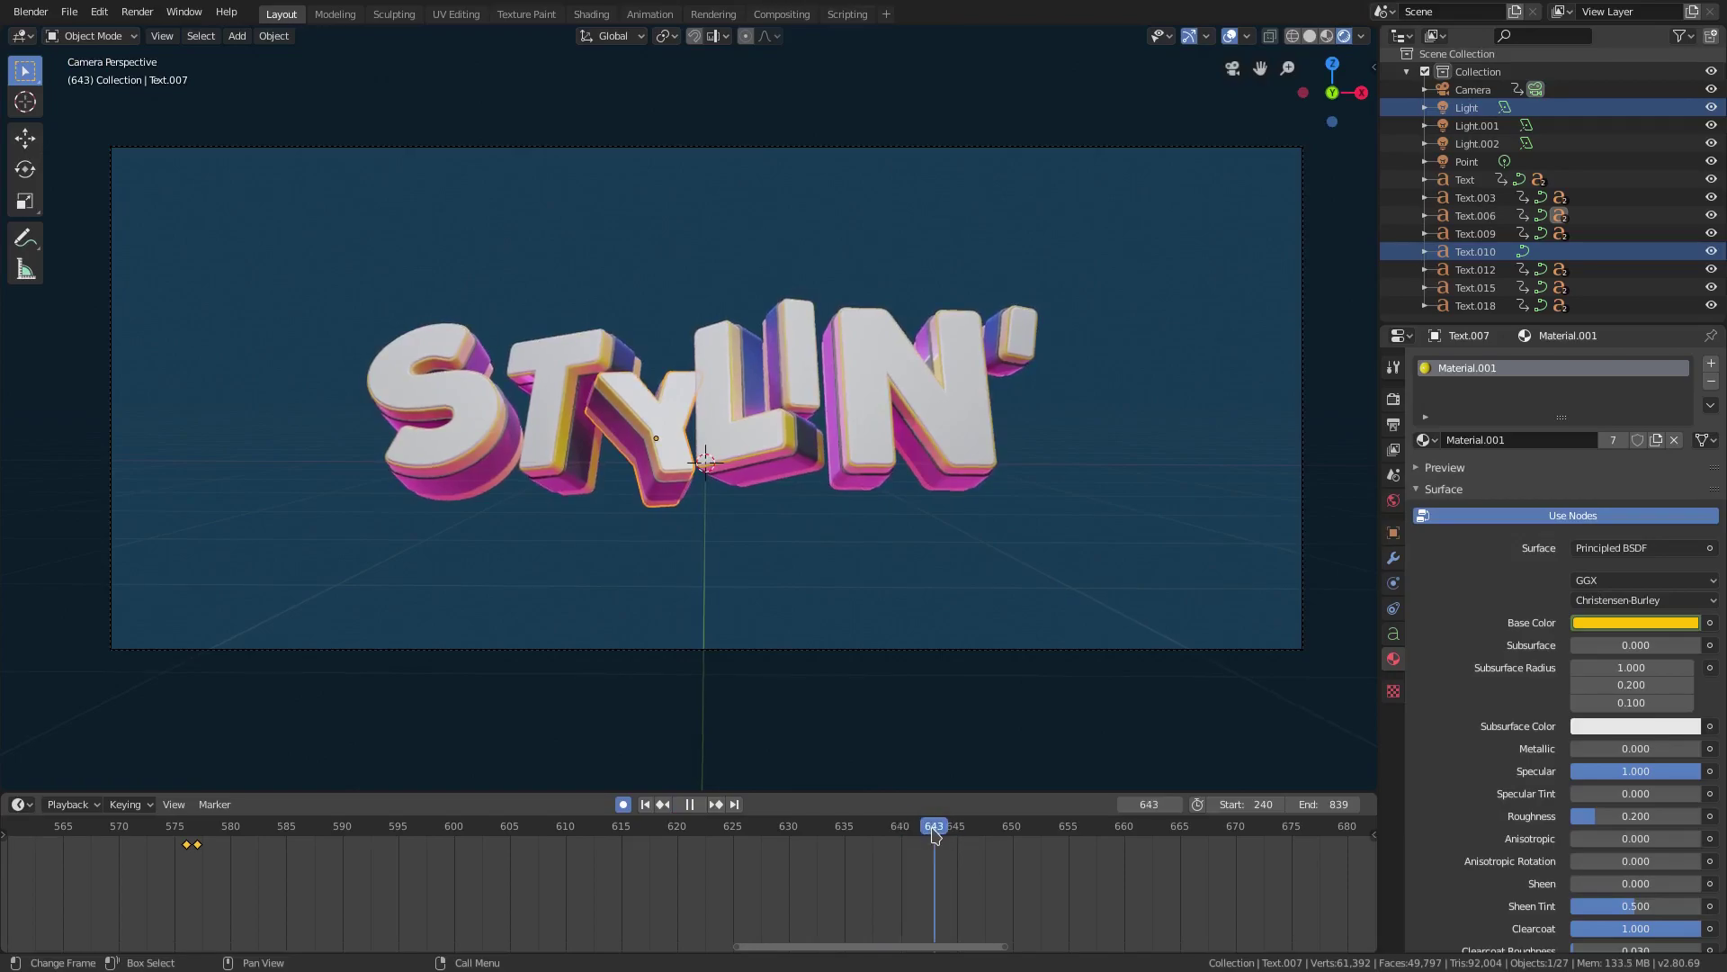
key("space")
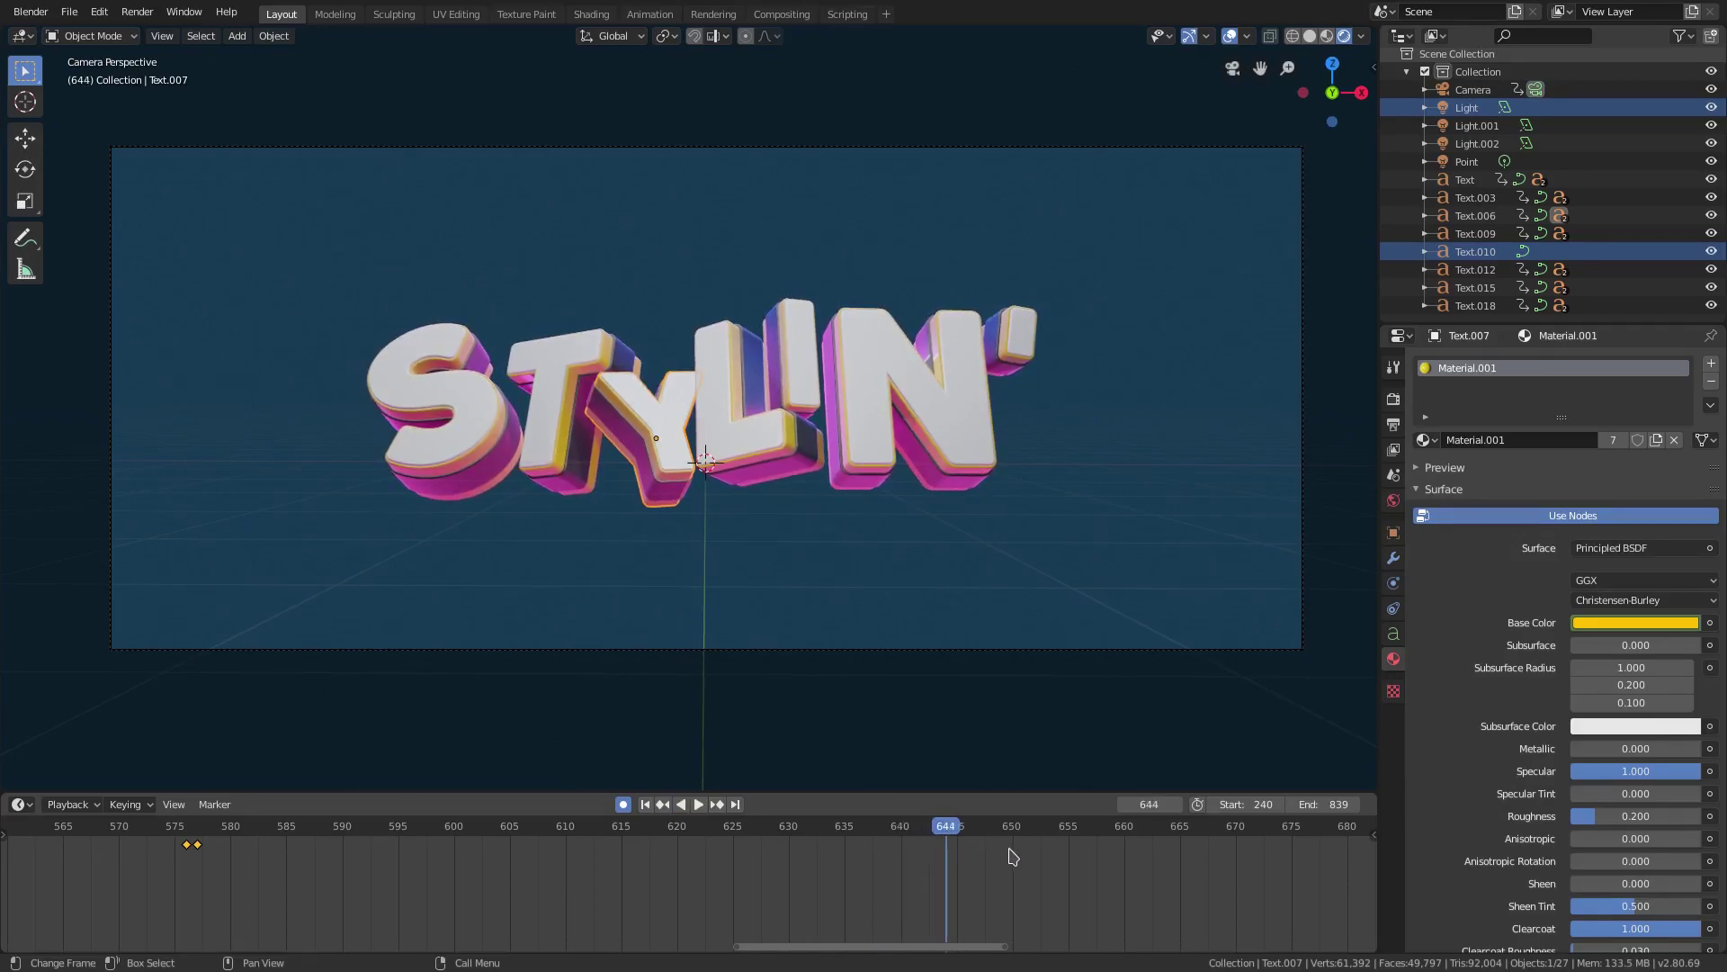
Keyframe the yellow base color of Material.001 at frame 643 and change it to bright green at frame 644.
scroll(985, 859, "up", 3)
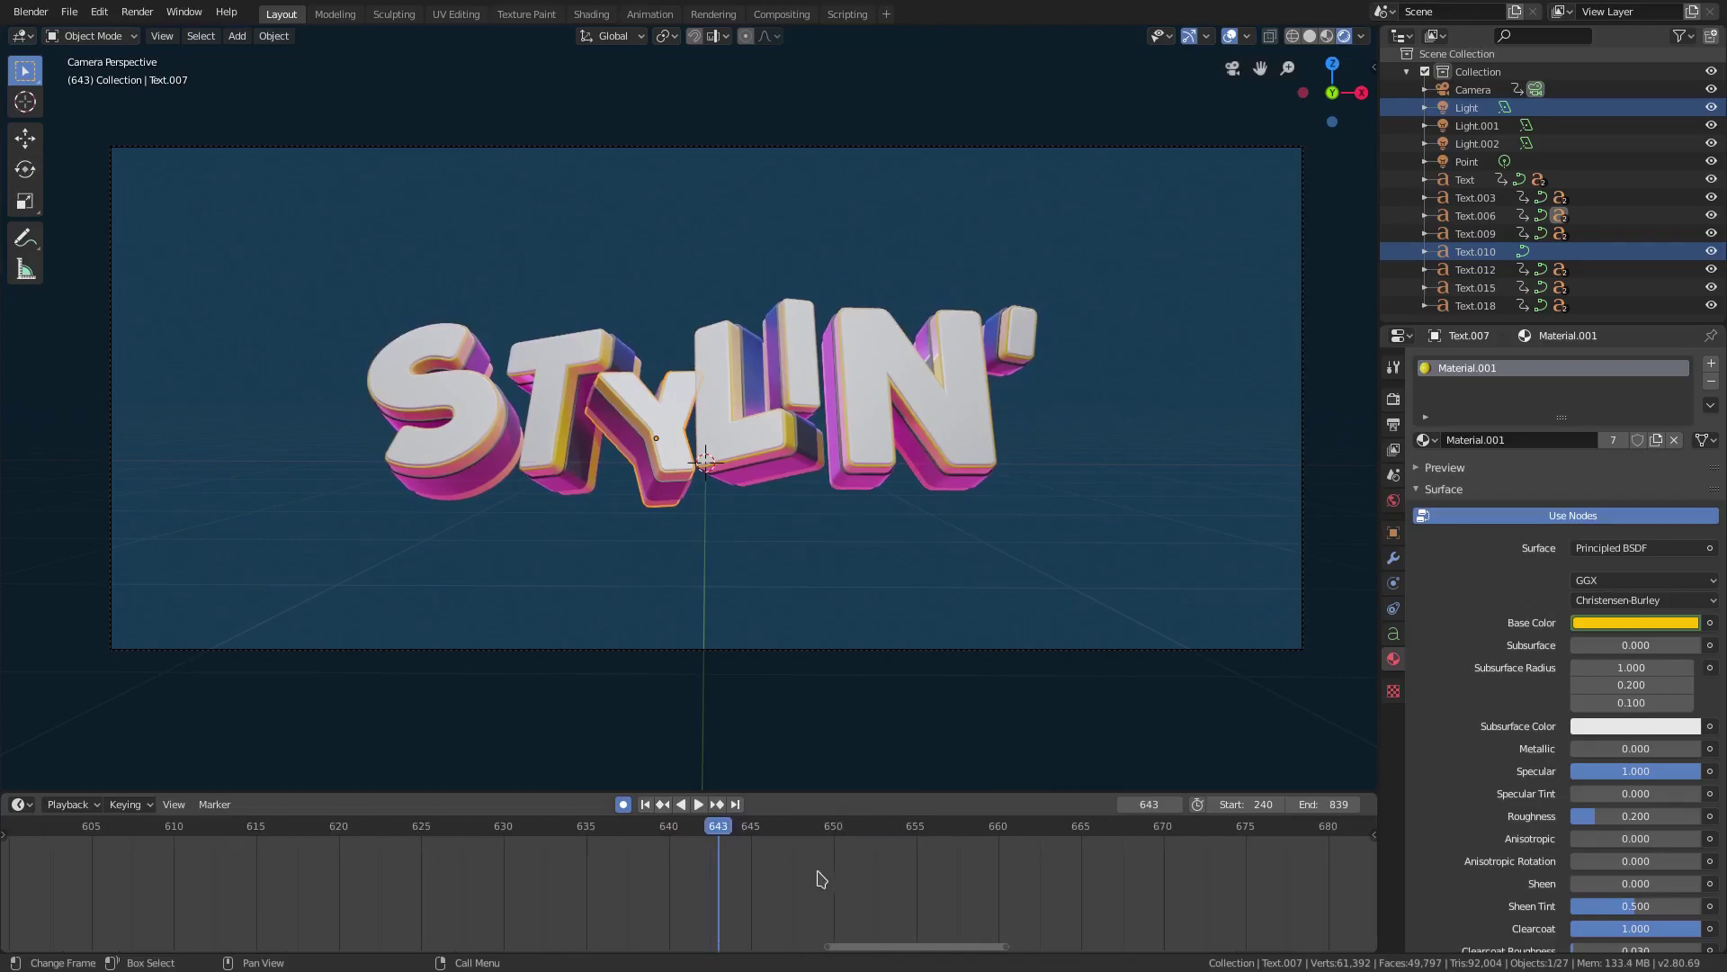
key("i")
key("Right")
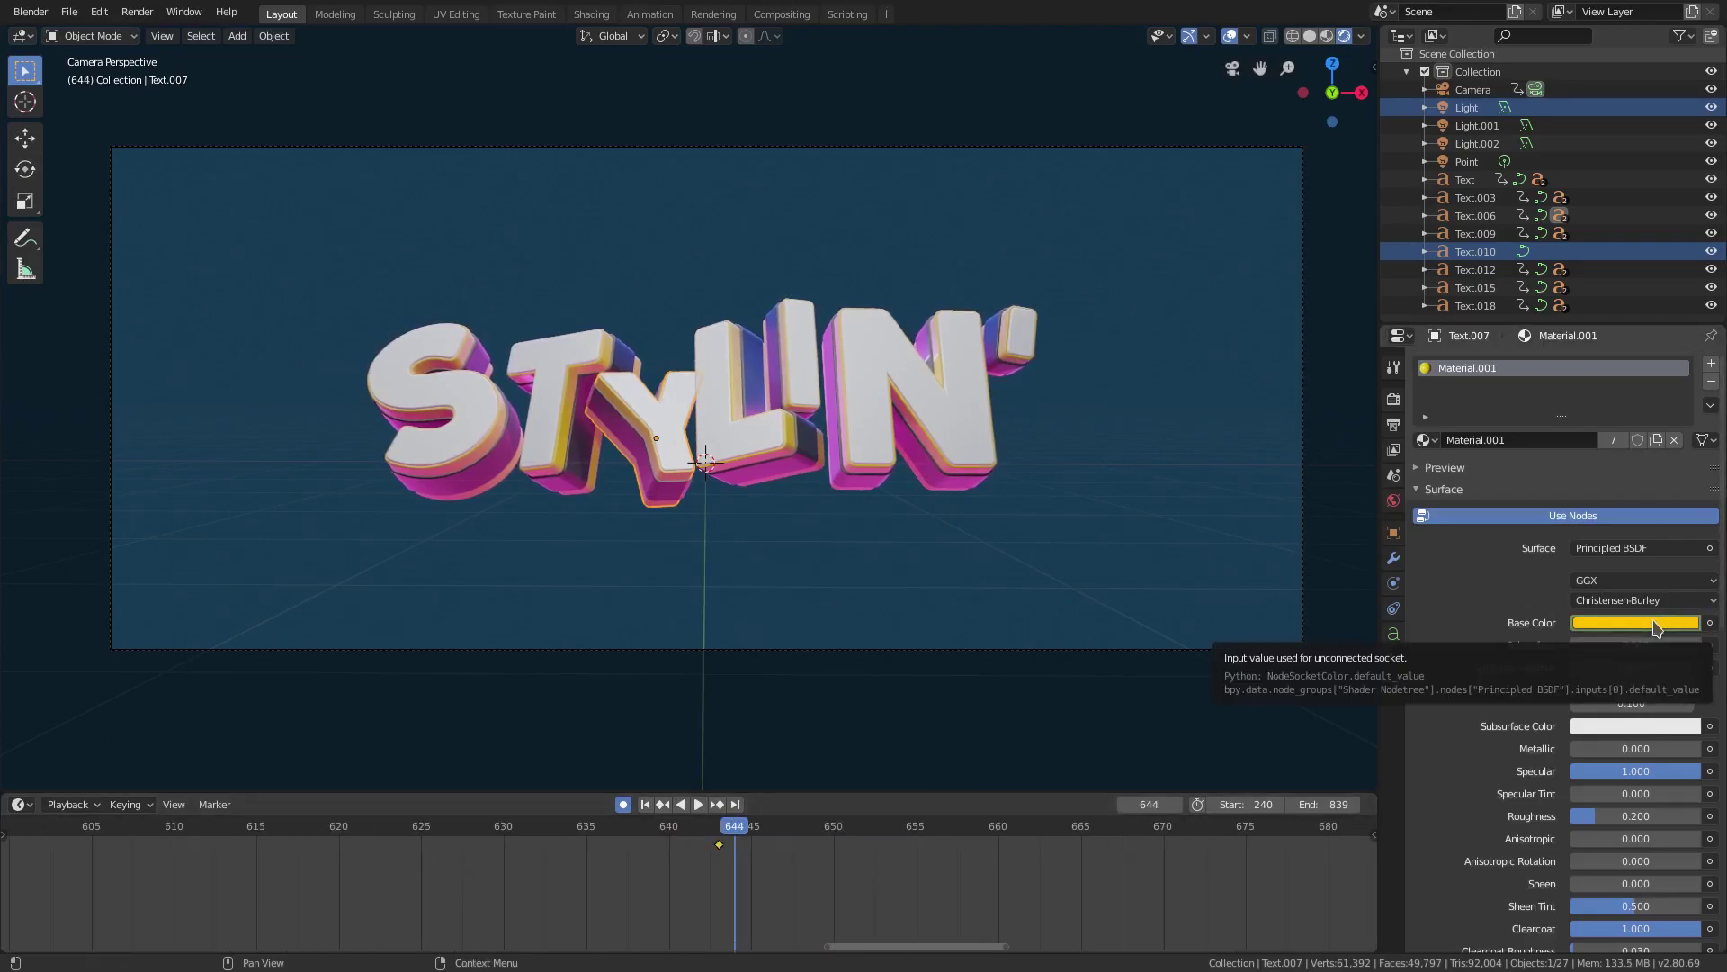
key("Right")
left_click(1658, 622)
left_click_drag(1600, 407, 1557, 398)
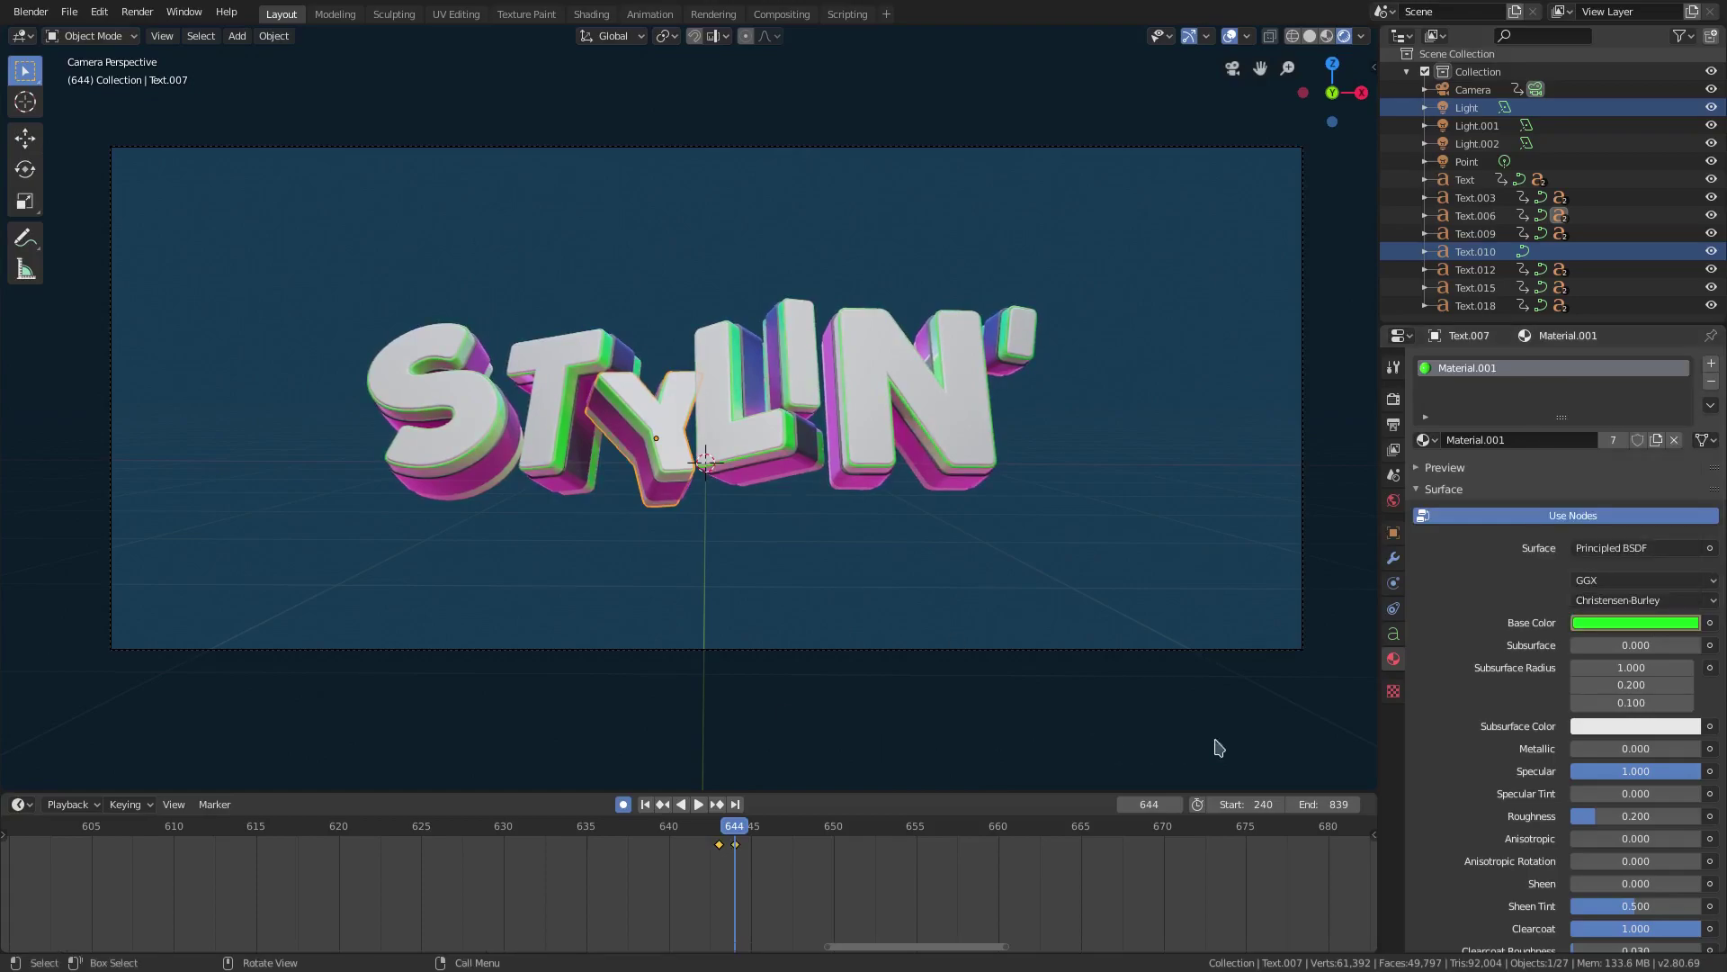
Play back the yellow-to-green change from frame 617 and on past frame 644 to time the next color change.
left_click(298, 824)
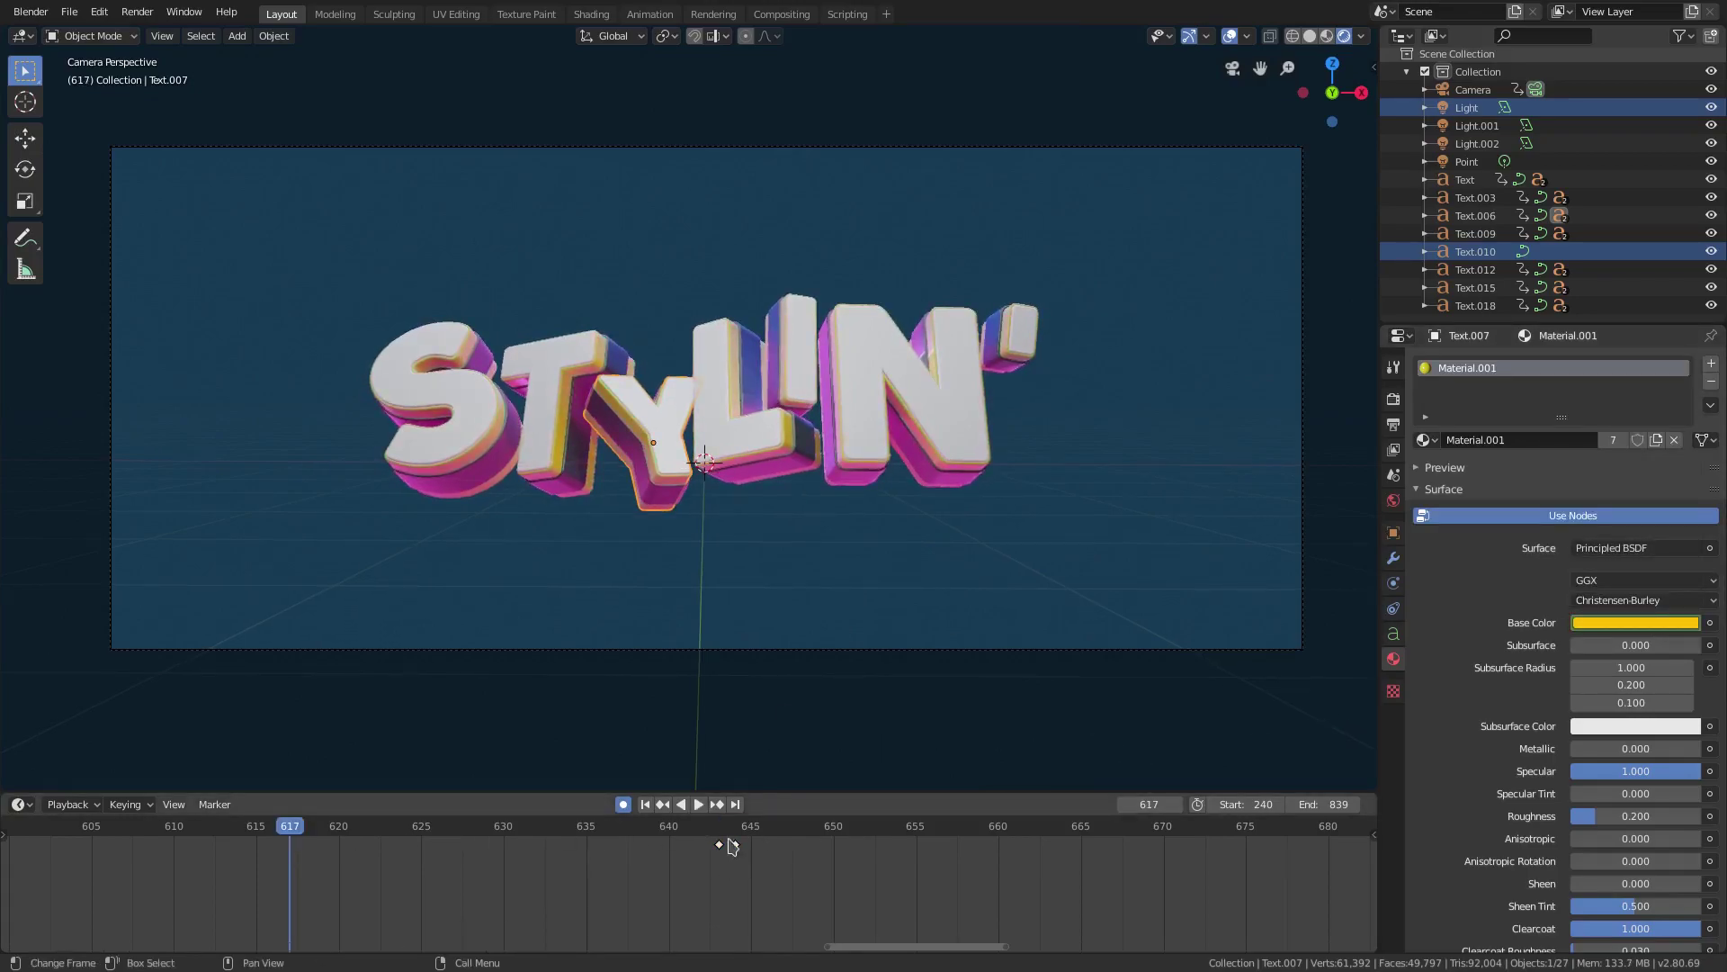
left_click(700, 804)
key("space")
middle_click_drag(756, 884, 435, 887)
left_click(356, 829)
key("space")
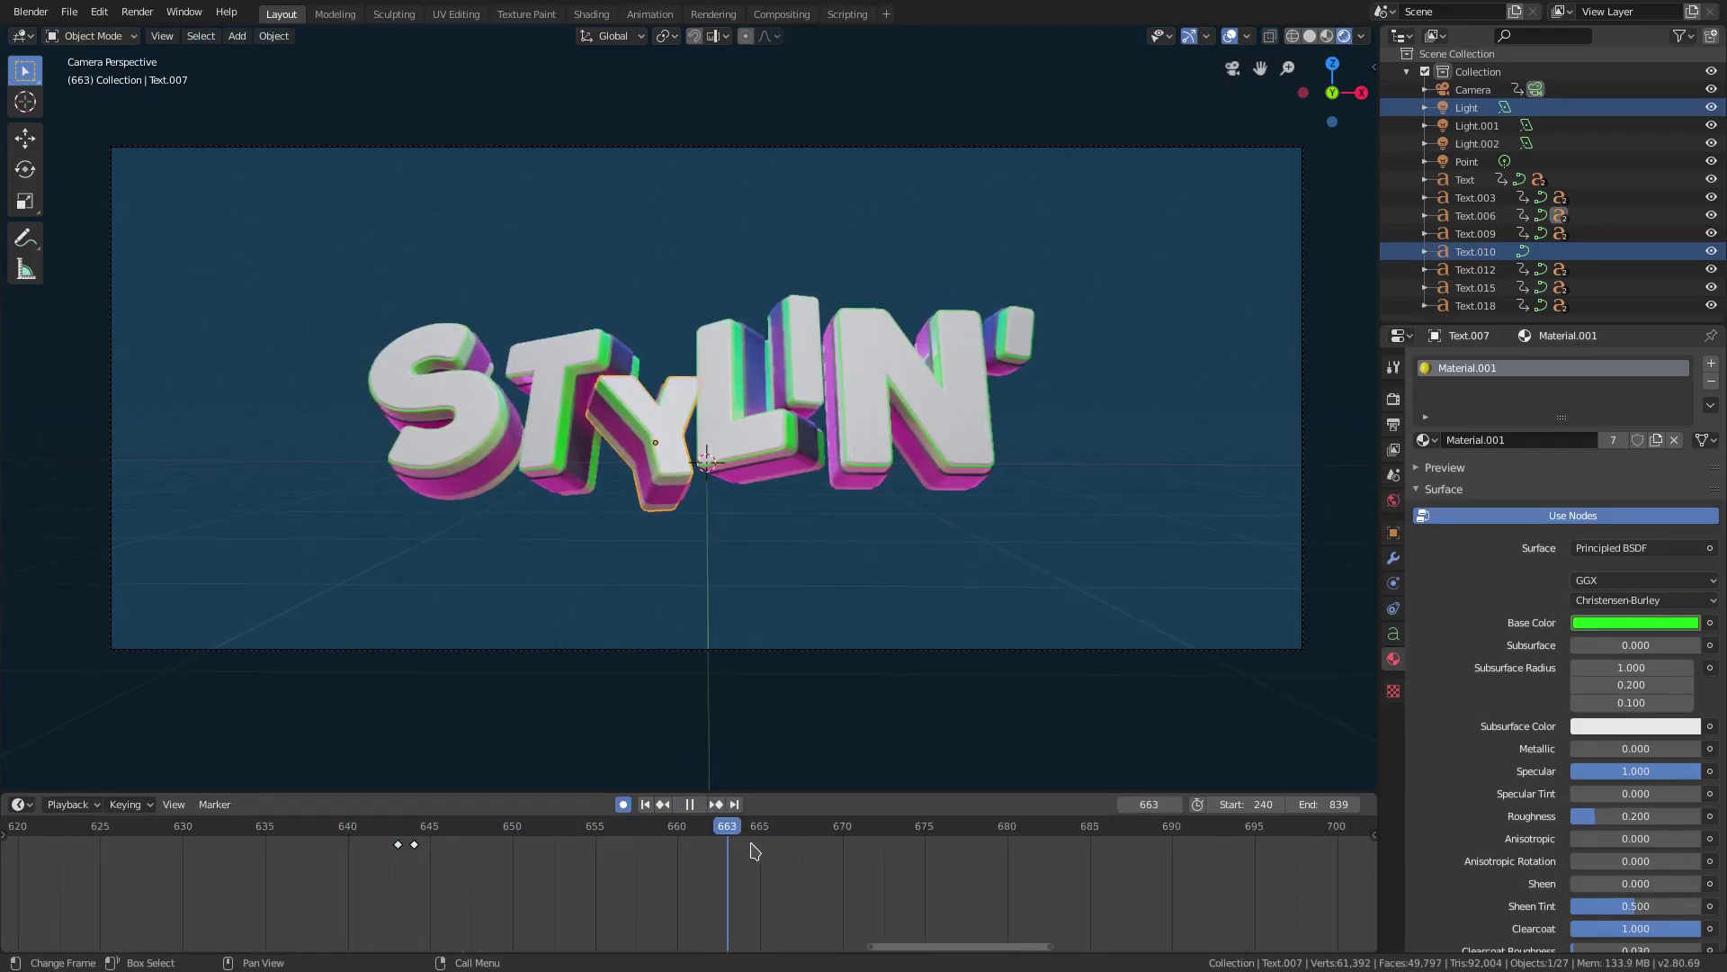
left_click(690, 805)
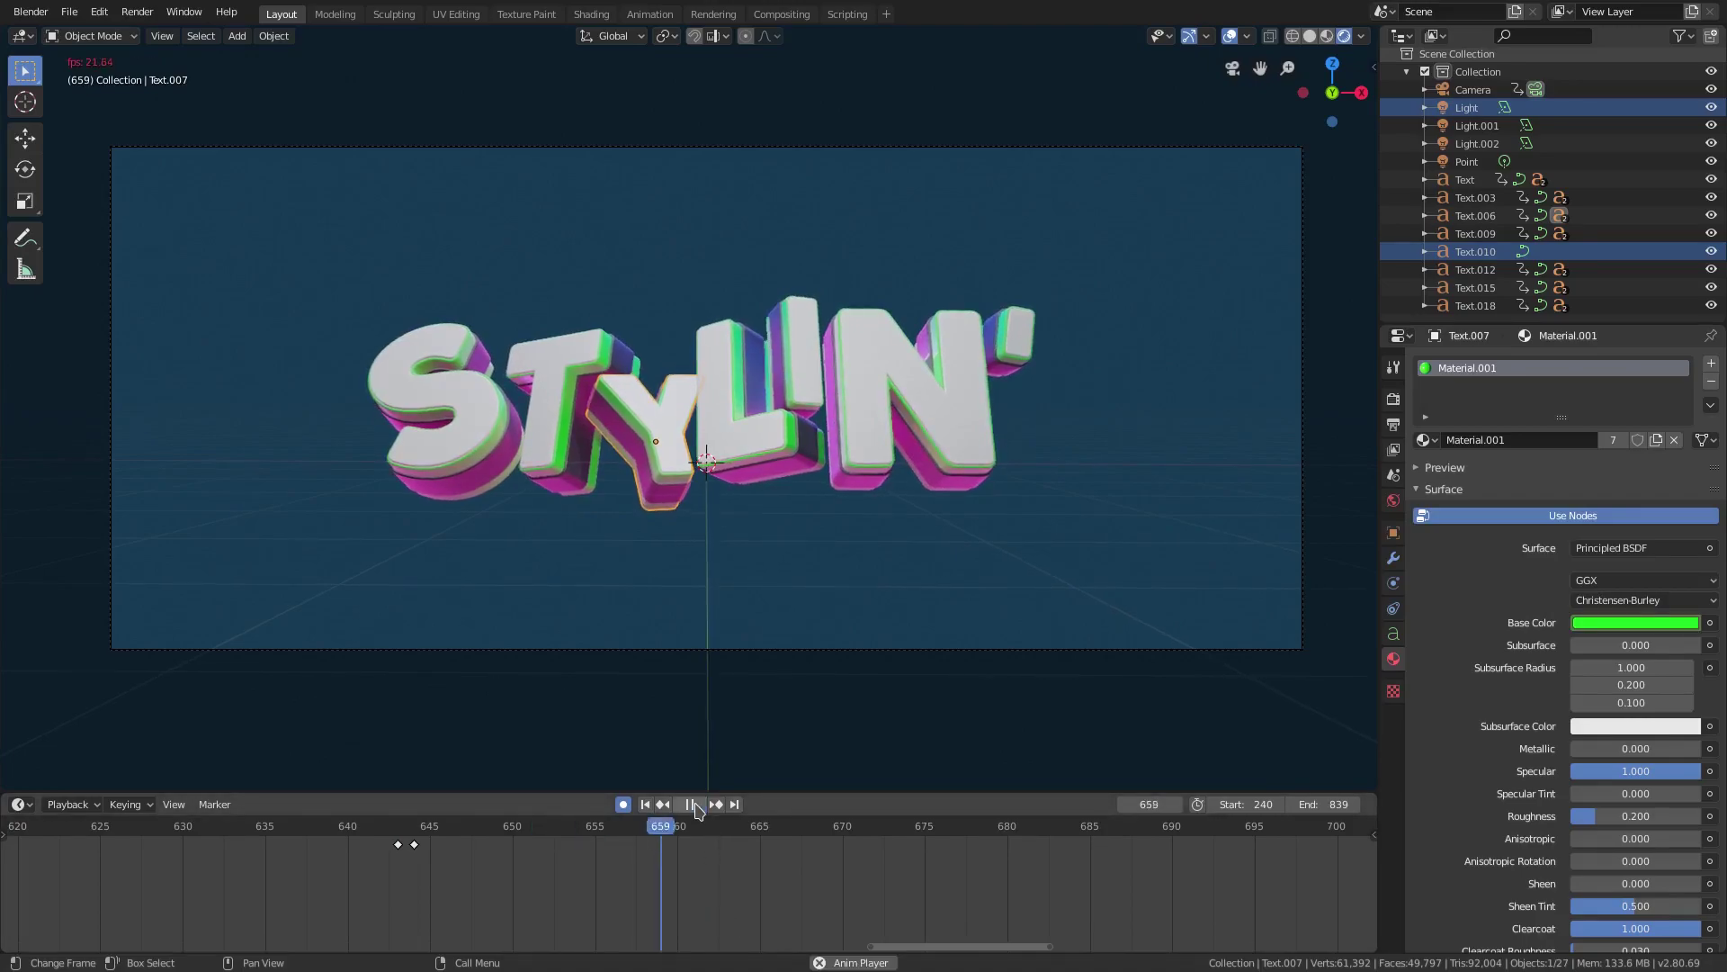
left_click(728, 830)
key("space")
key("space")
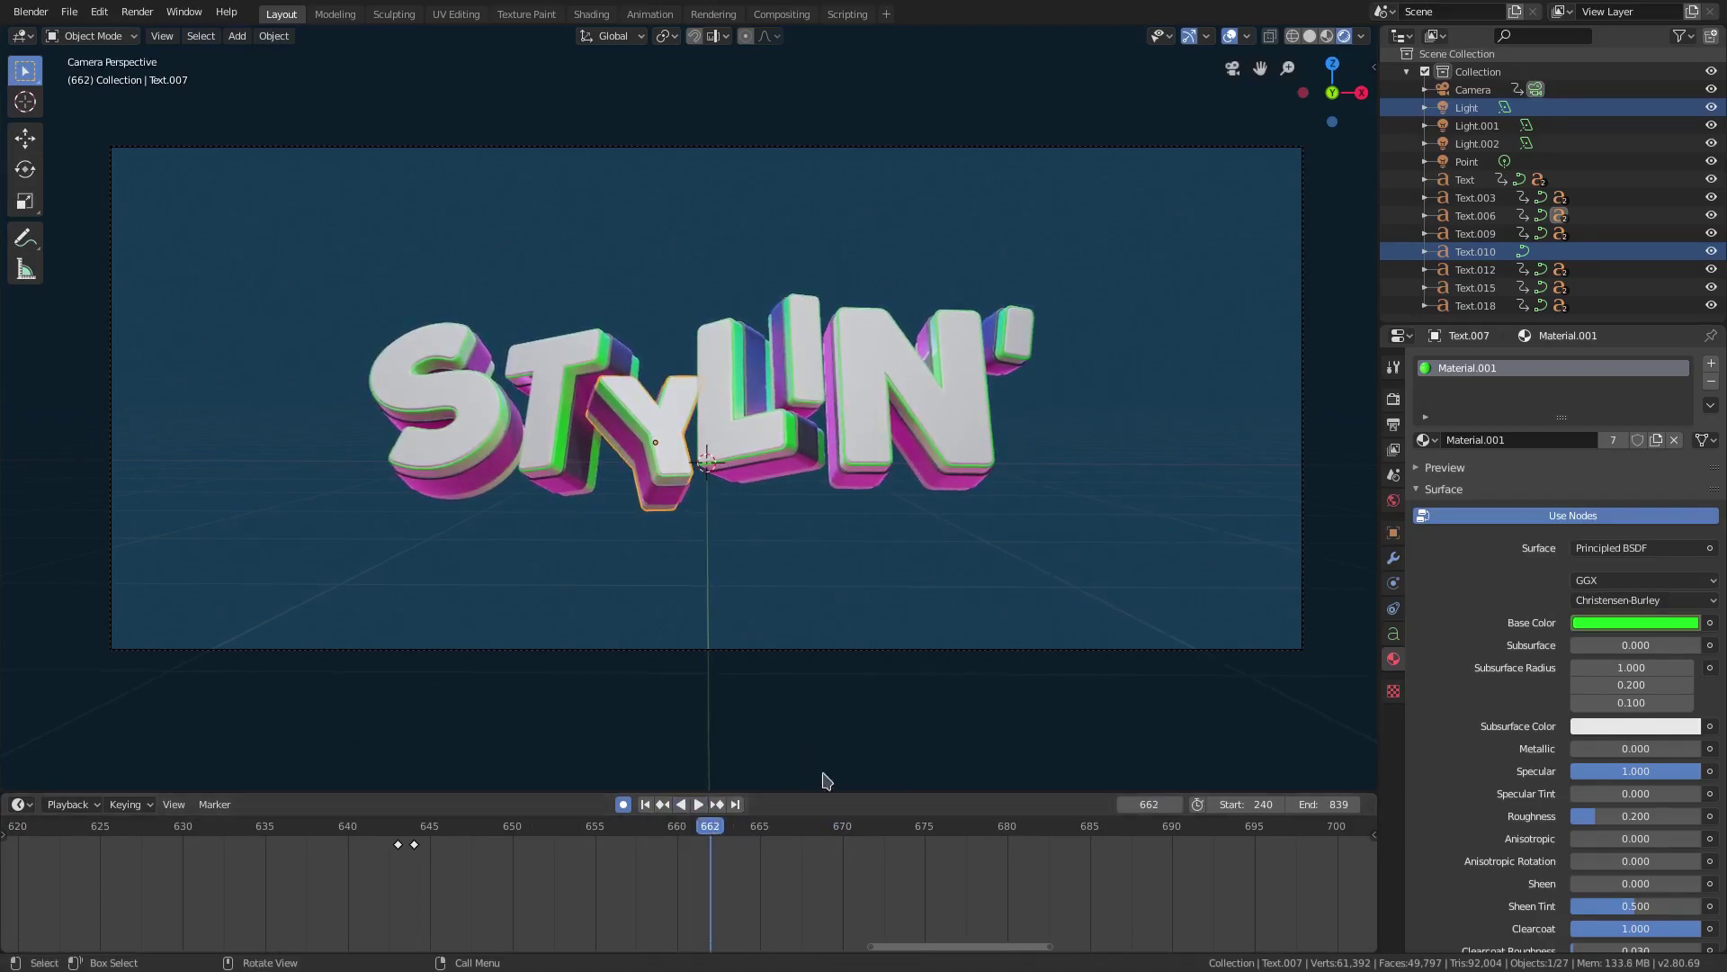
Keyframe the green base color of Material.001 at frame 662 and change it to magenta at frame 663.
key("Left")
left_click(1622, 629)
key("i")
key("Right")
left_click(1646, 623)
mouse_move(1622, 481)
left_mouse_down()
mouse_move(1660, 448)
mouse_move(1655, 382)
mouse_move(1608, 394)
mouse_move(1657, 430)
mouse_move(1649, 463)
left_mouse_up()
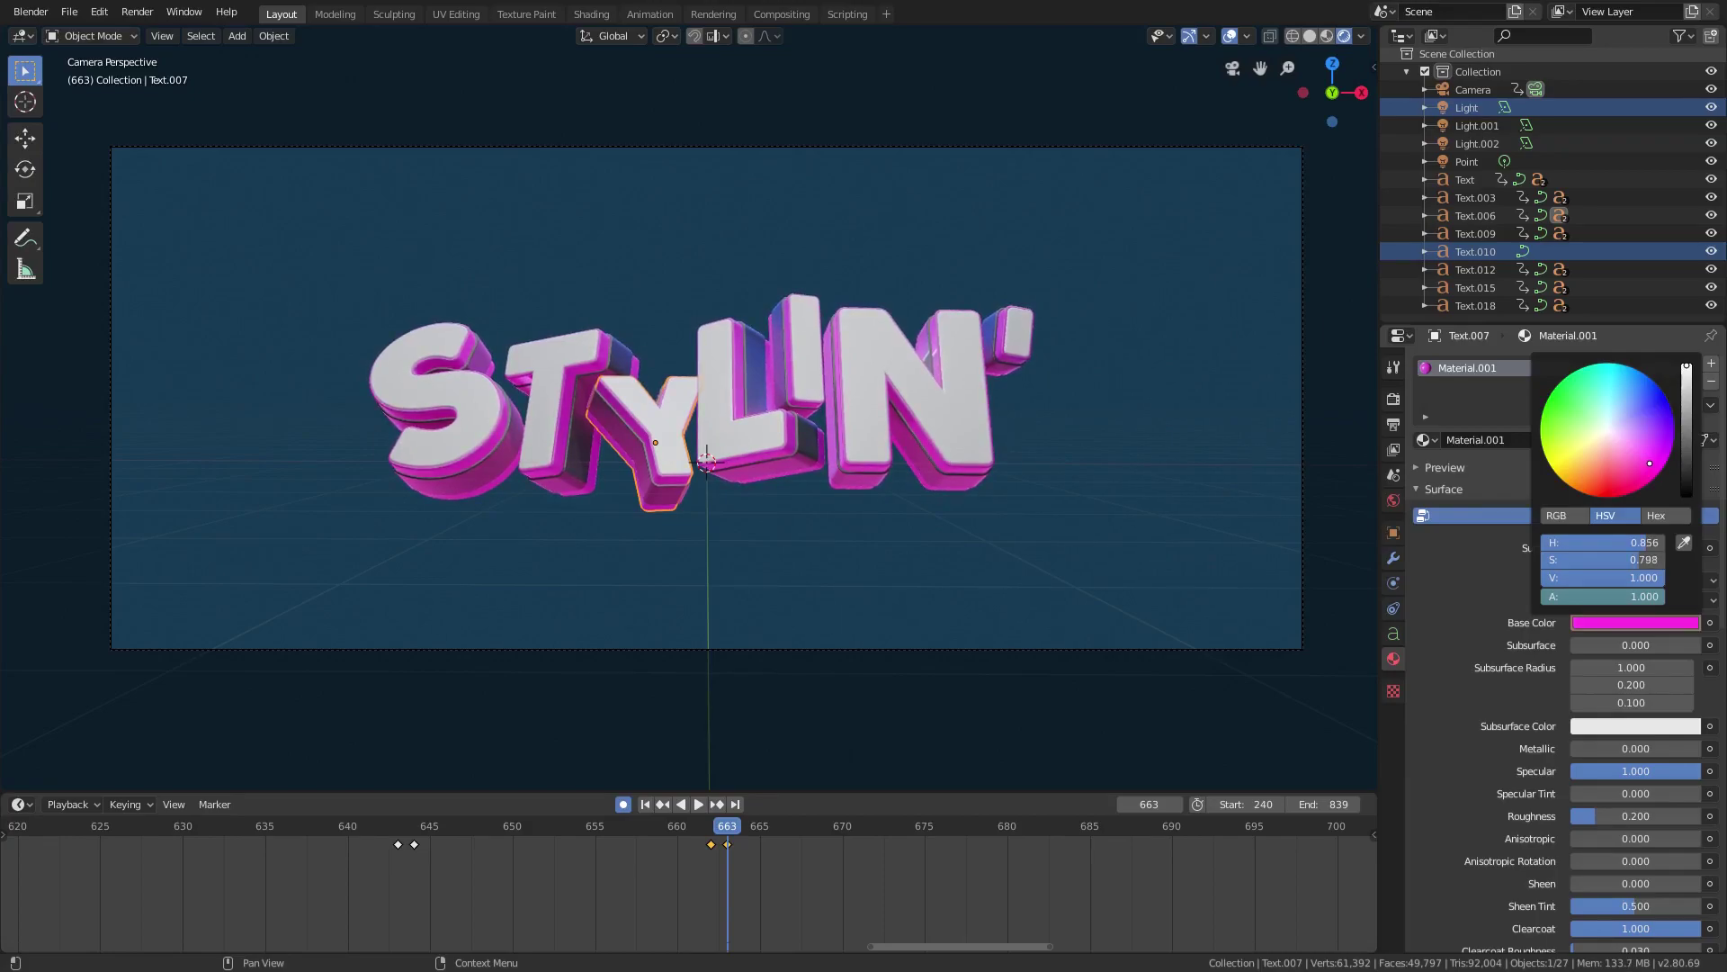
Keyframe the magenta base color at frame 683 and change it to white at frame 684.
left_click(1068, 865)
middle_click_drag(1068, 865, 714, 861)
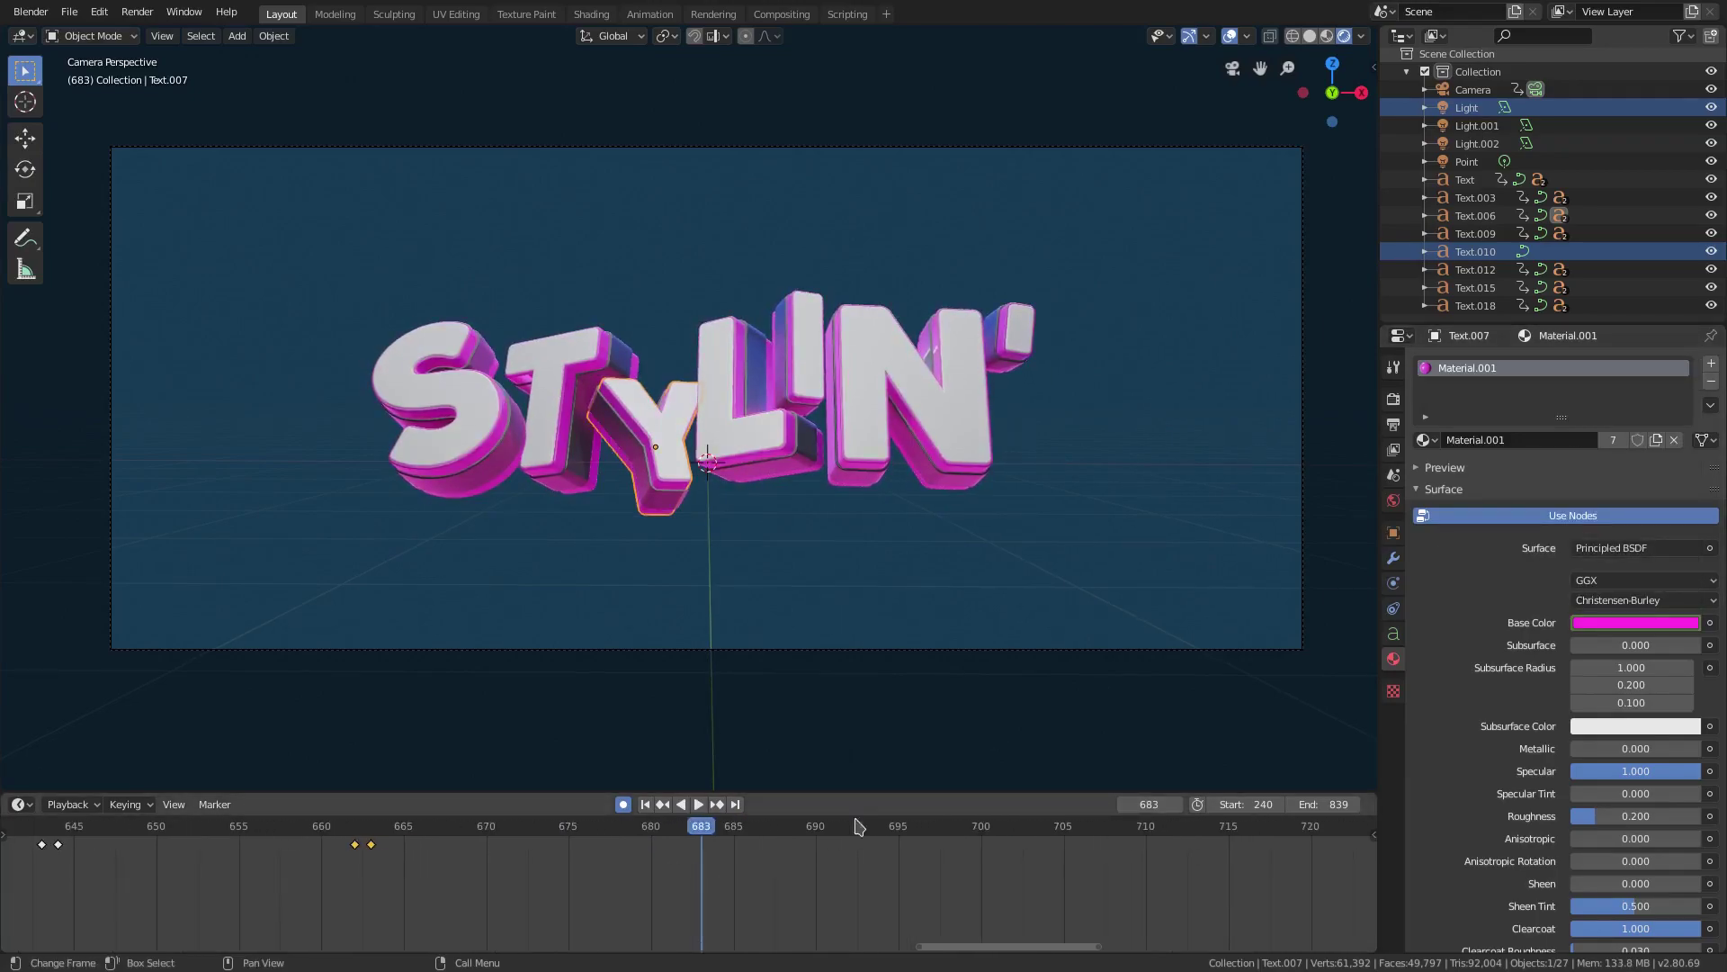
key("i")
key("Right")
left_click(1624, 623)
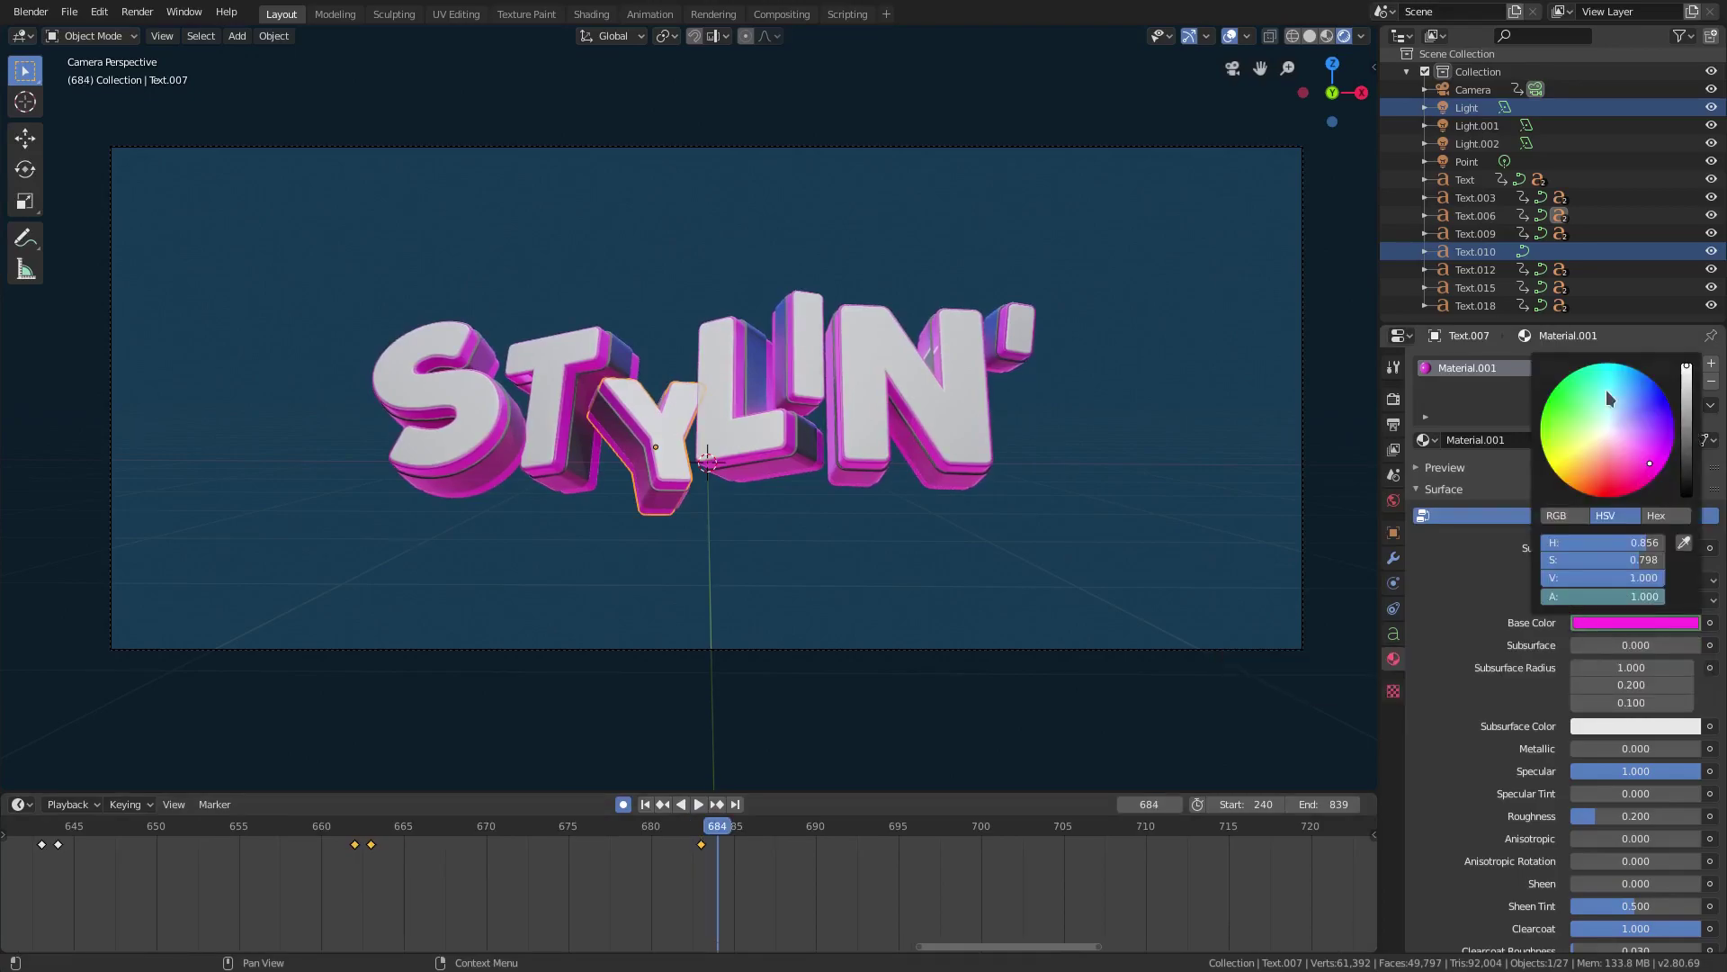
left_click_drag(1625, 436, 1608, 429)
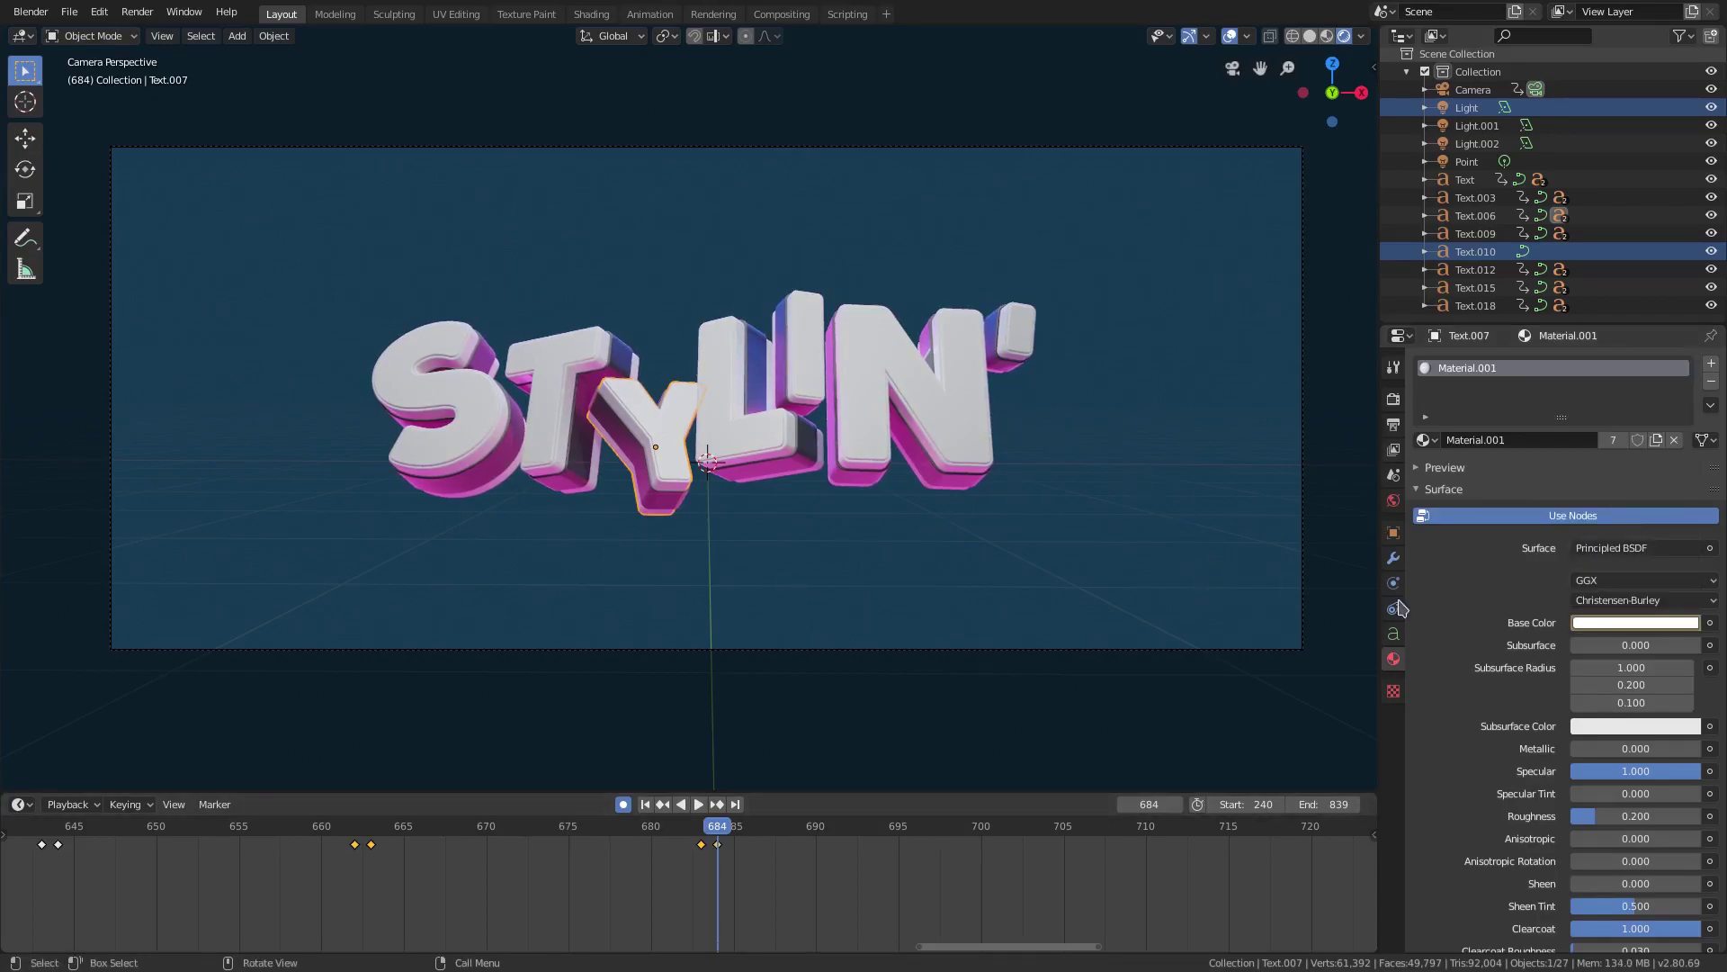
Step between frames 683 and 684 and play back the recent color changes from an earlier frame.
key("Left")
key("Right")
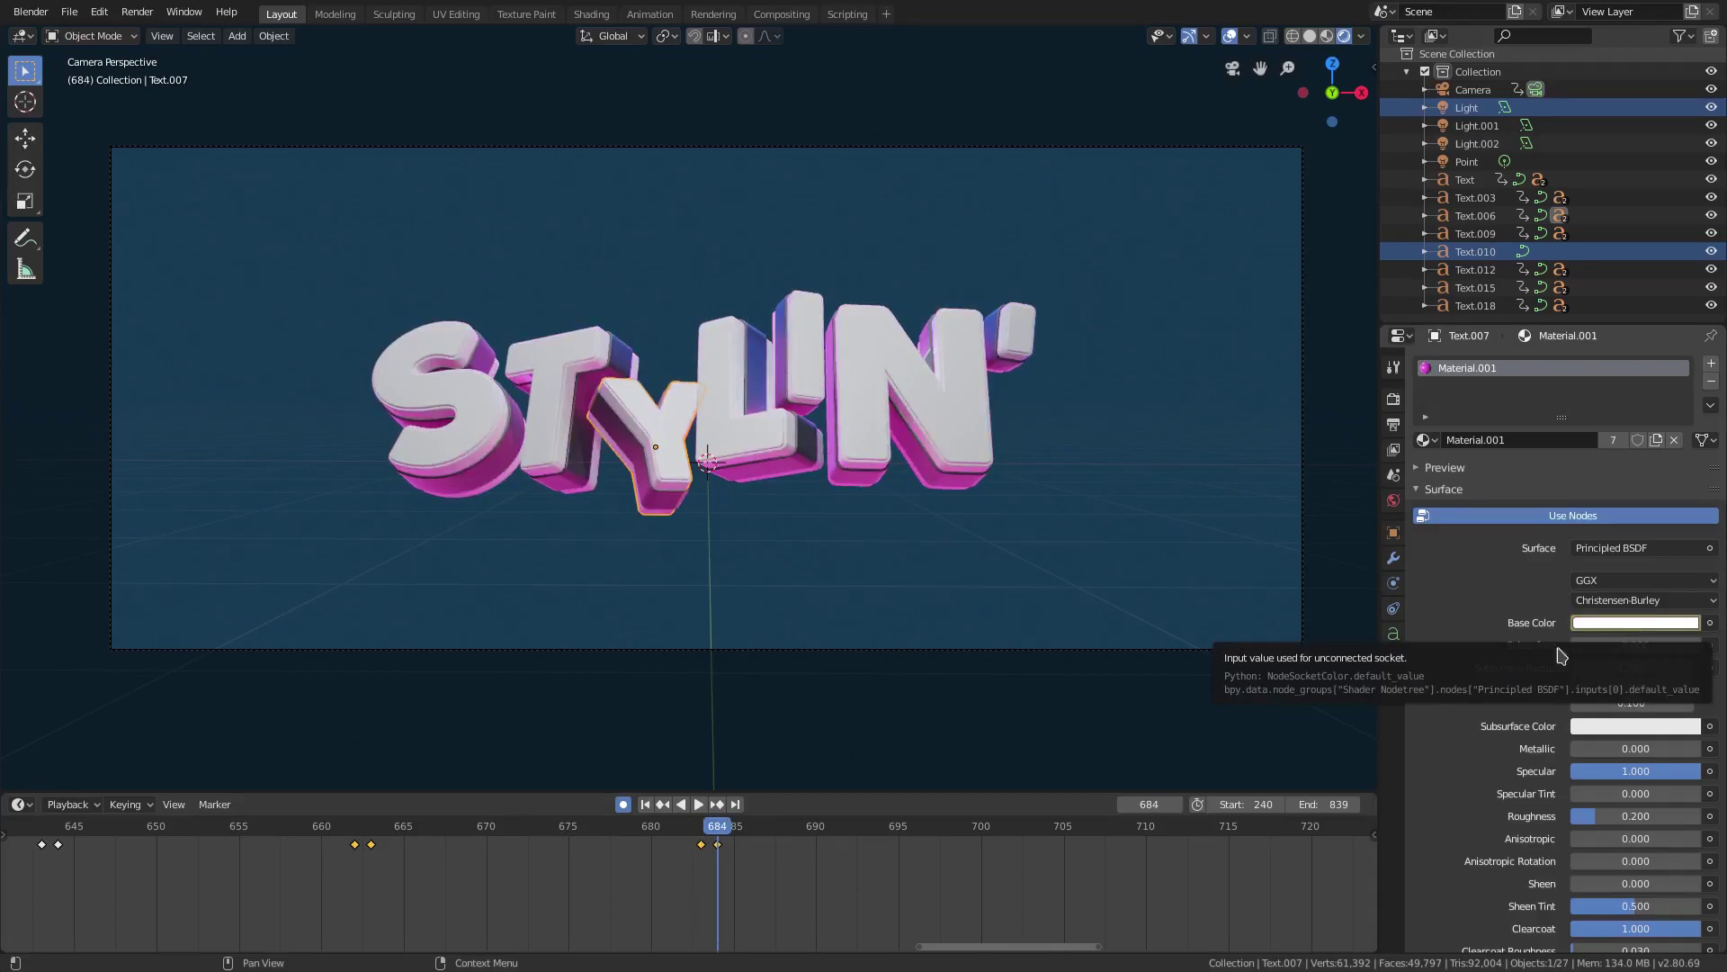
left_click(257, 818)
left_click(700, 804)
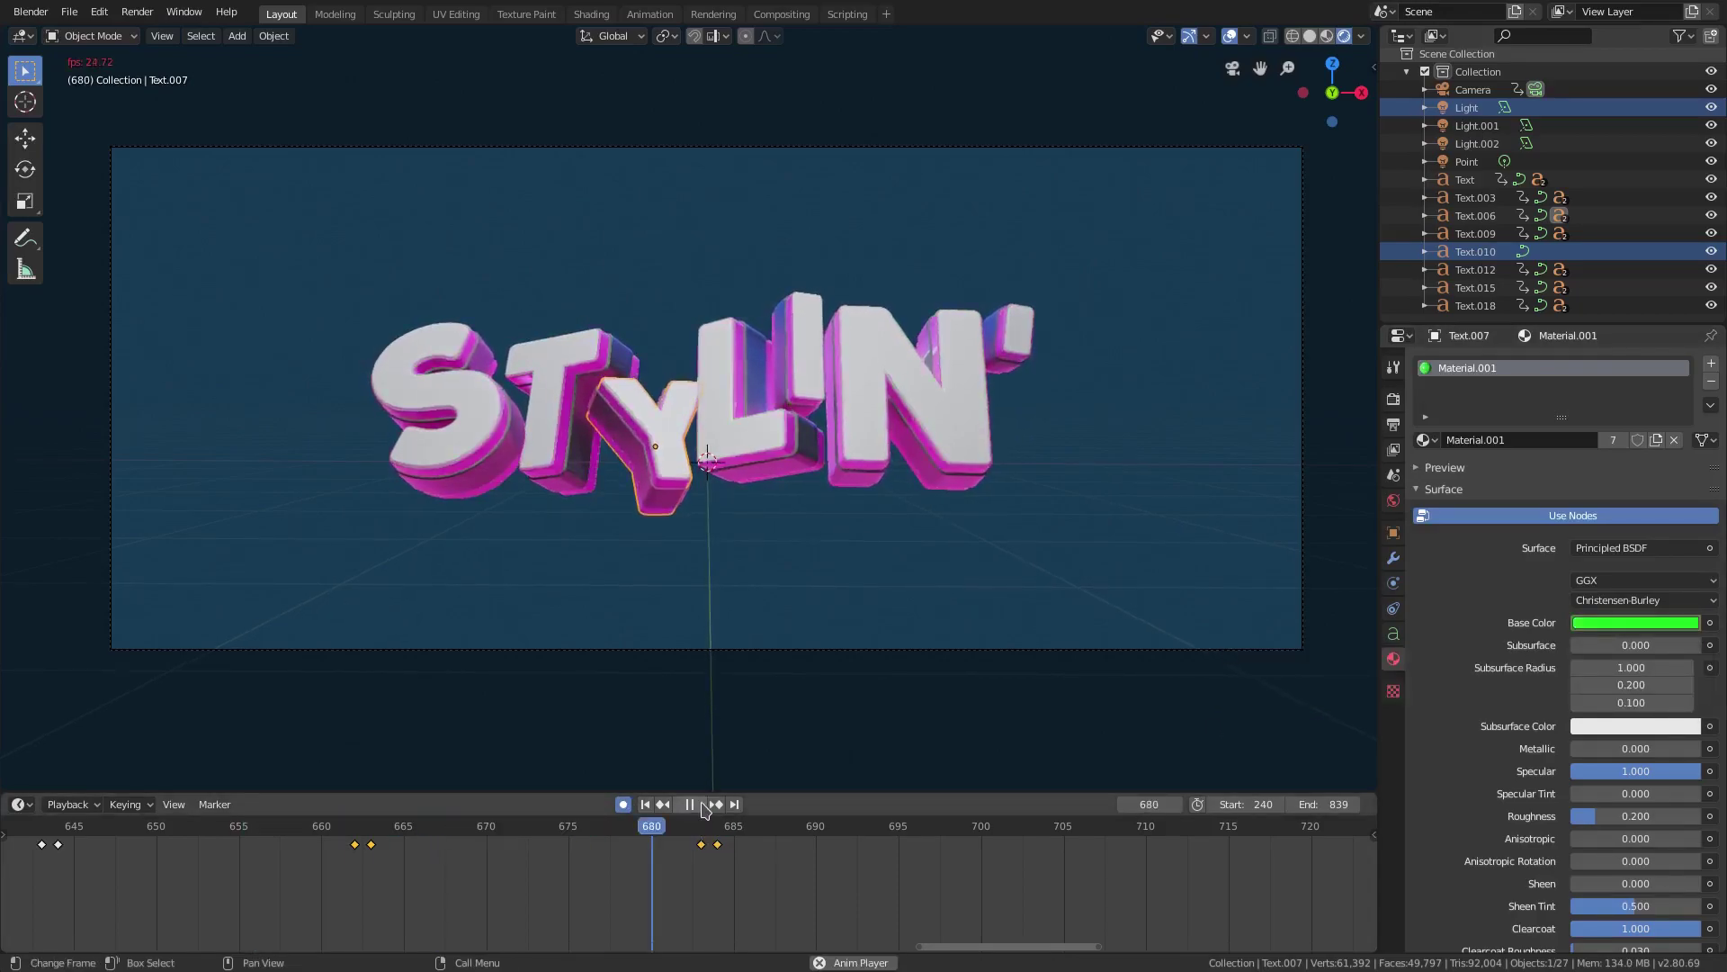
Keyframe the white base color at frame 701 and change it to orange at frame 702.
left_click(1012, 840)
left_click_drag(1010, 834, 999, 836)
middle_click_drag(934, 852, 427, 865)
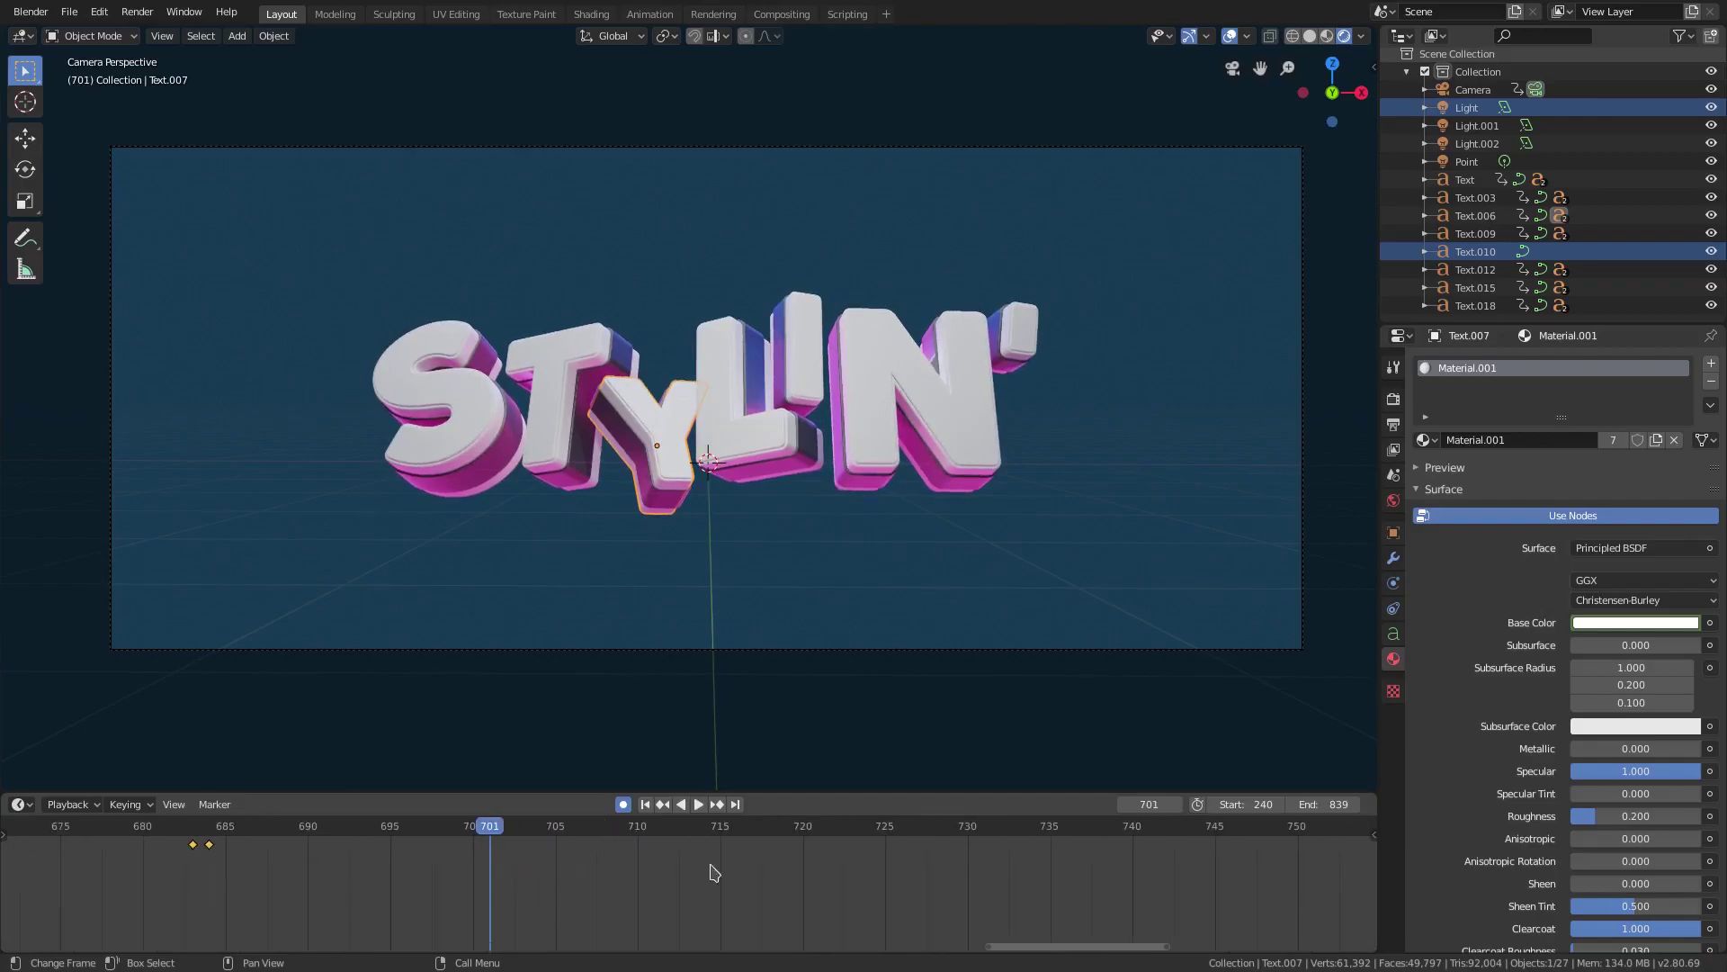
key("i")
left_click(1617, 624)
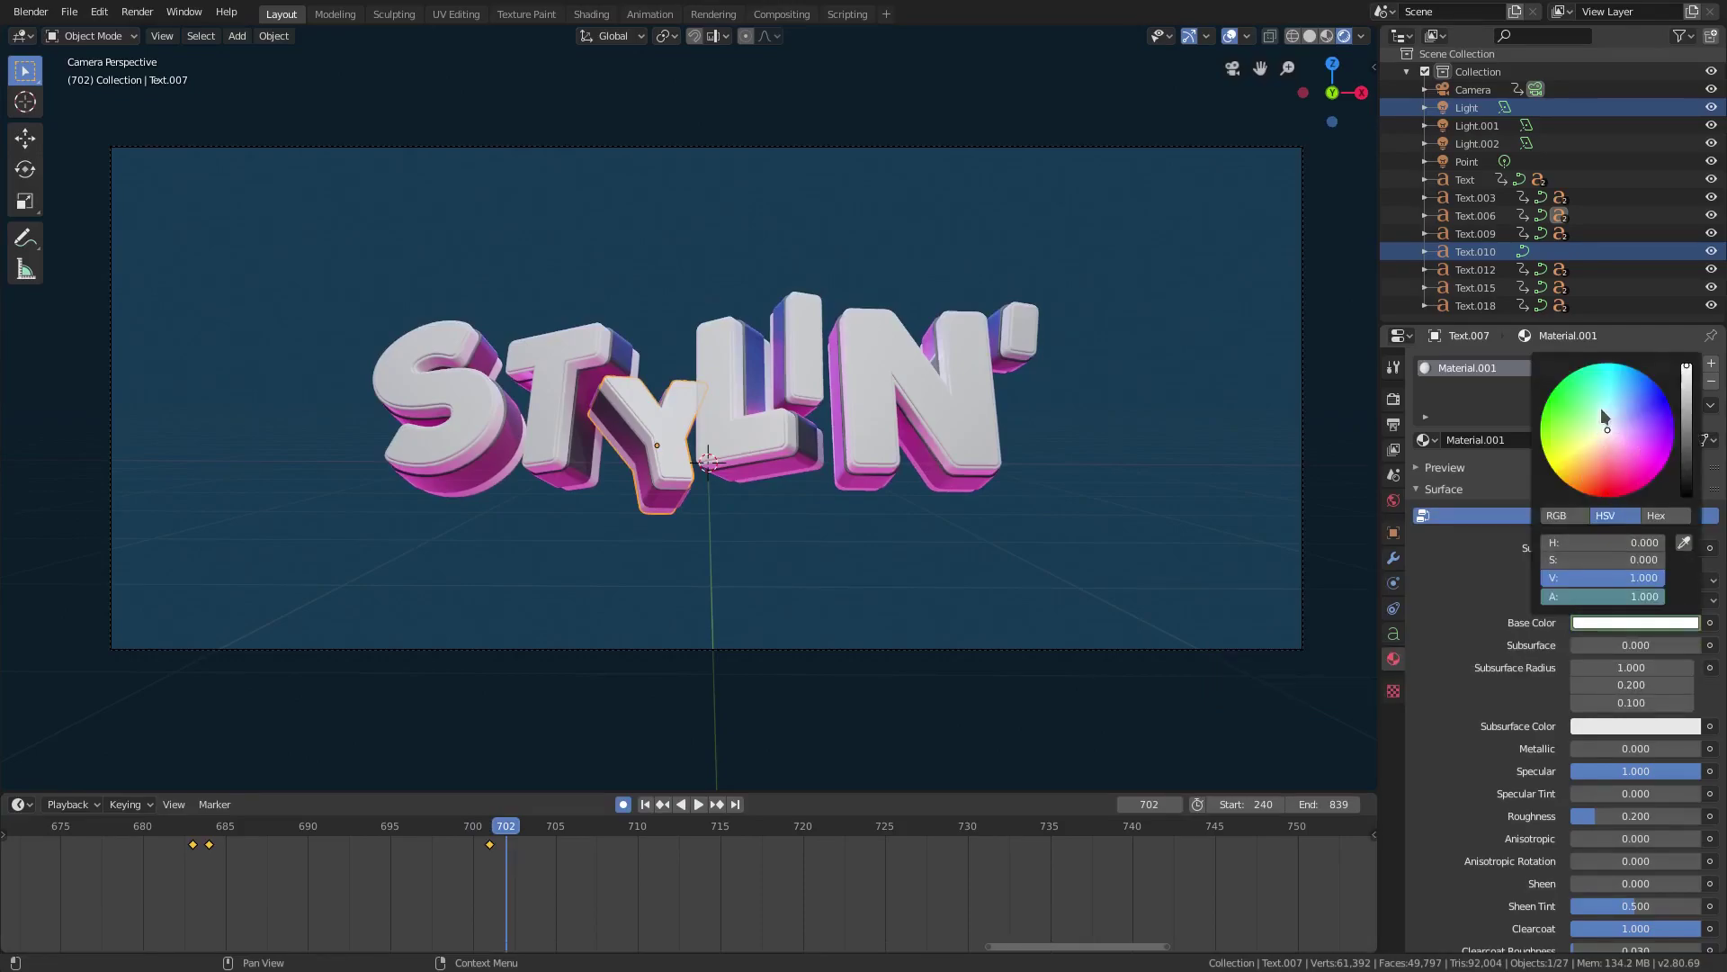
left_click_drag(1574, 438, 1588, 472)
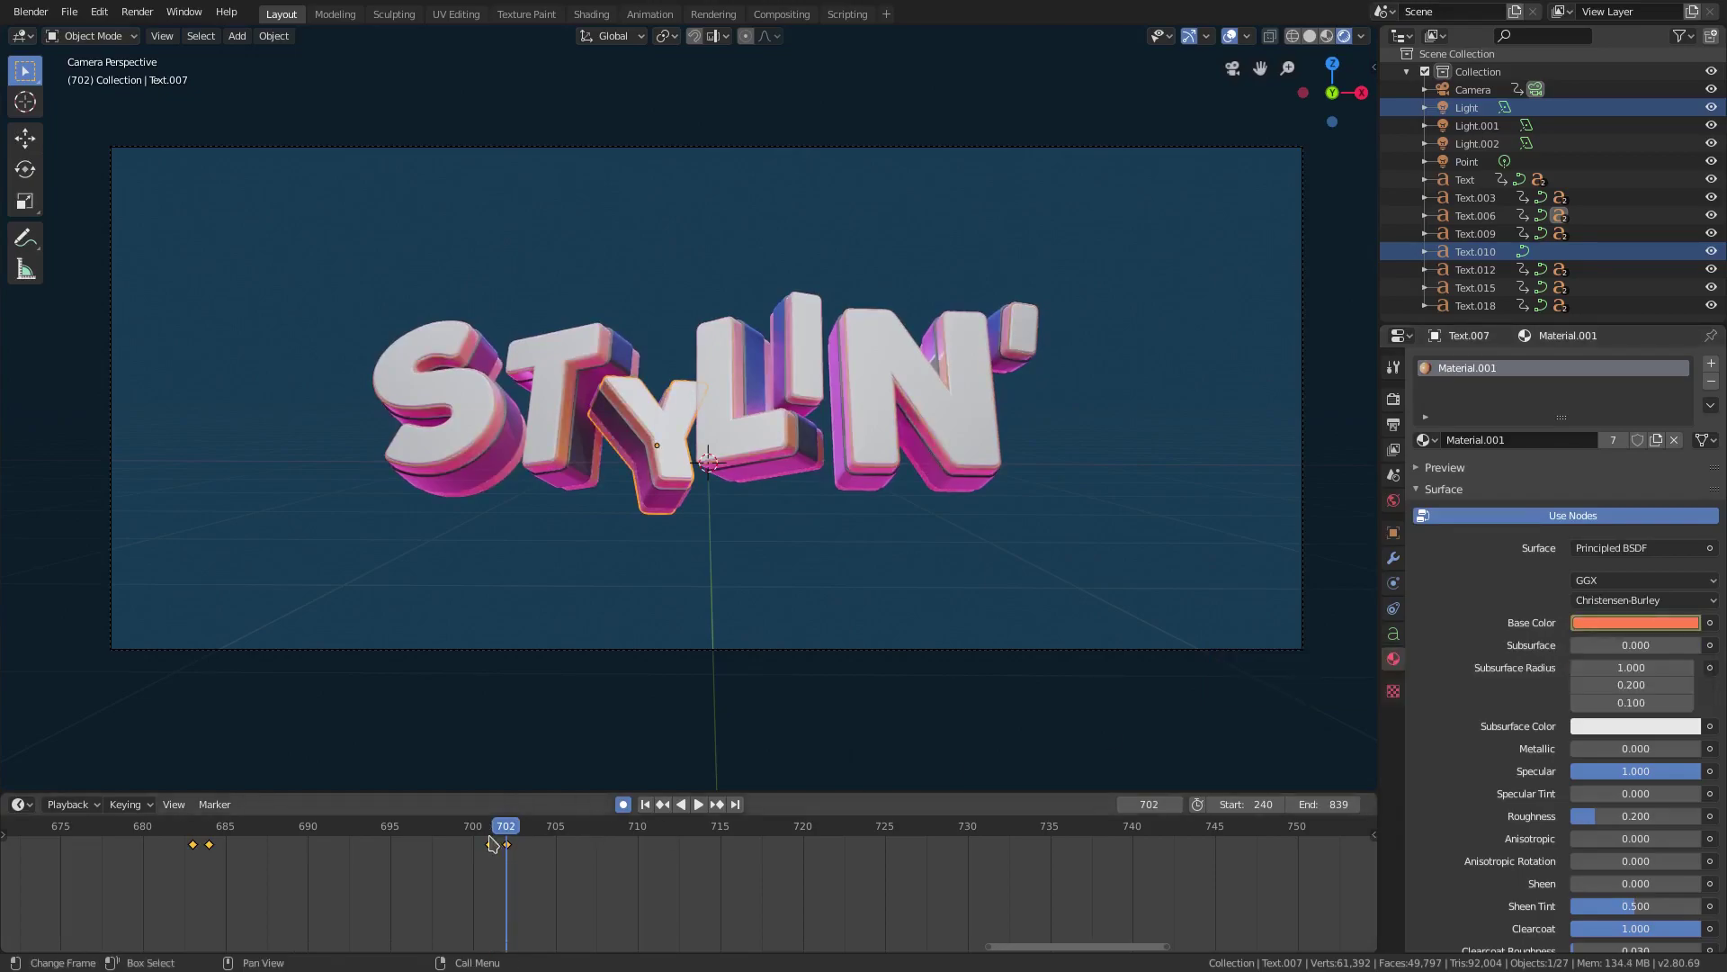
Keyframe the orange base color of Material.001 at frames 729 and 730.
left_click_drag(511, 838, 952, 836)
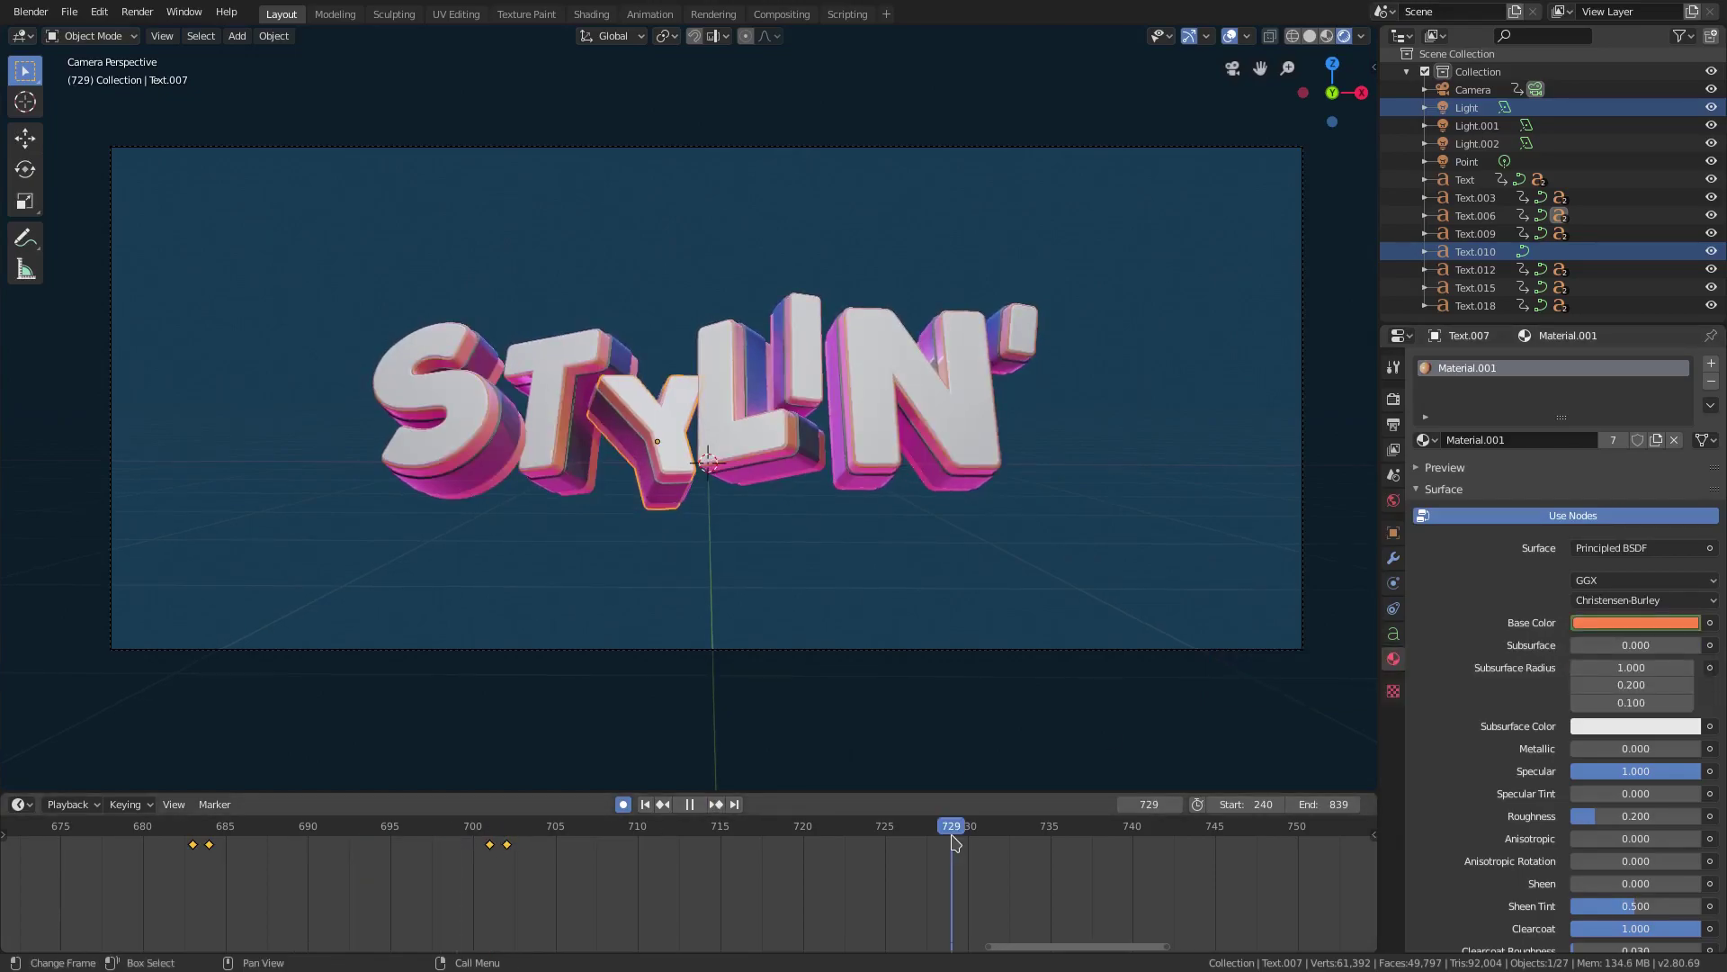
left_click(1660, 625)
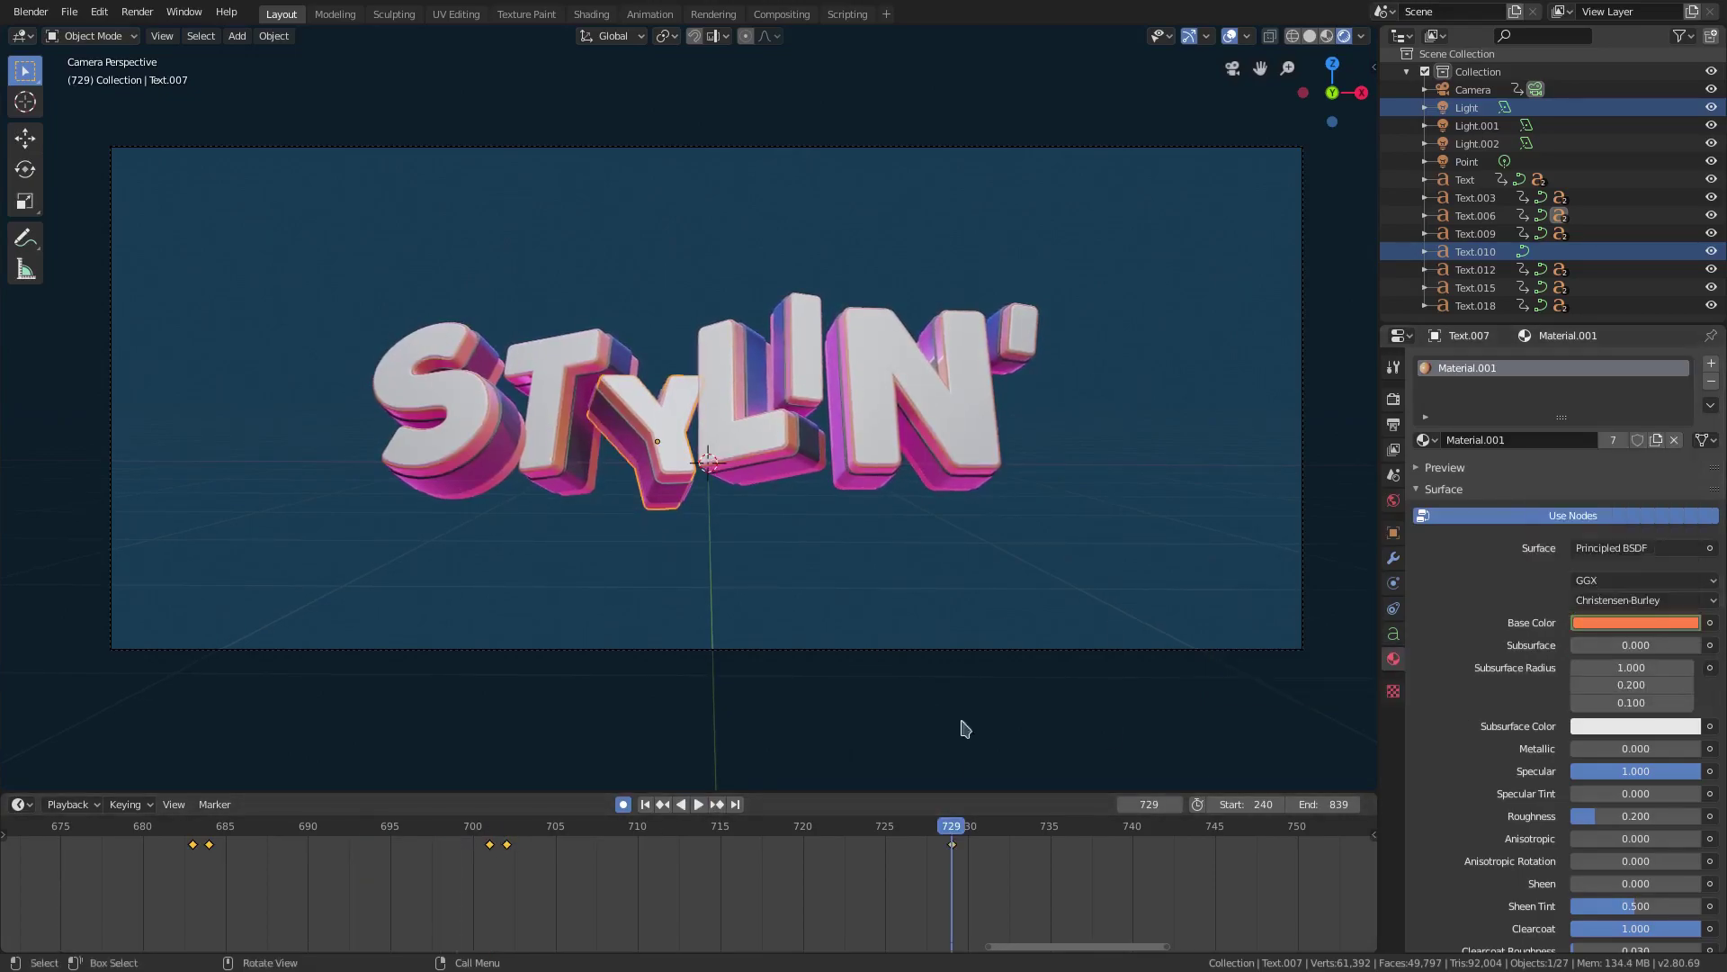
key("i")
key("Right")
left_click(1636, 623)
key("i")
Duplicate the blue base color keyframe from frame 576 and place the copy at frame 730.
scroll(689, 890, "down", 8)
middle_click_drag(689, 889, 1155, 932)
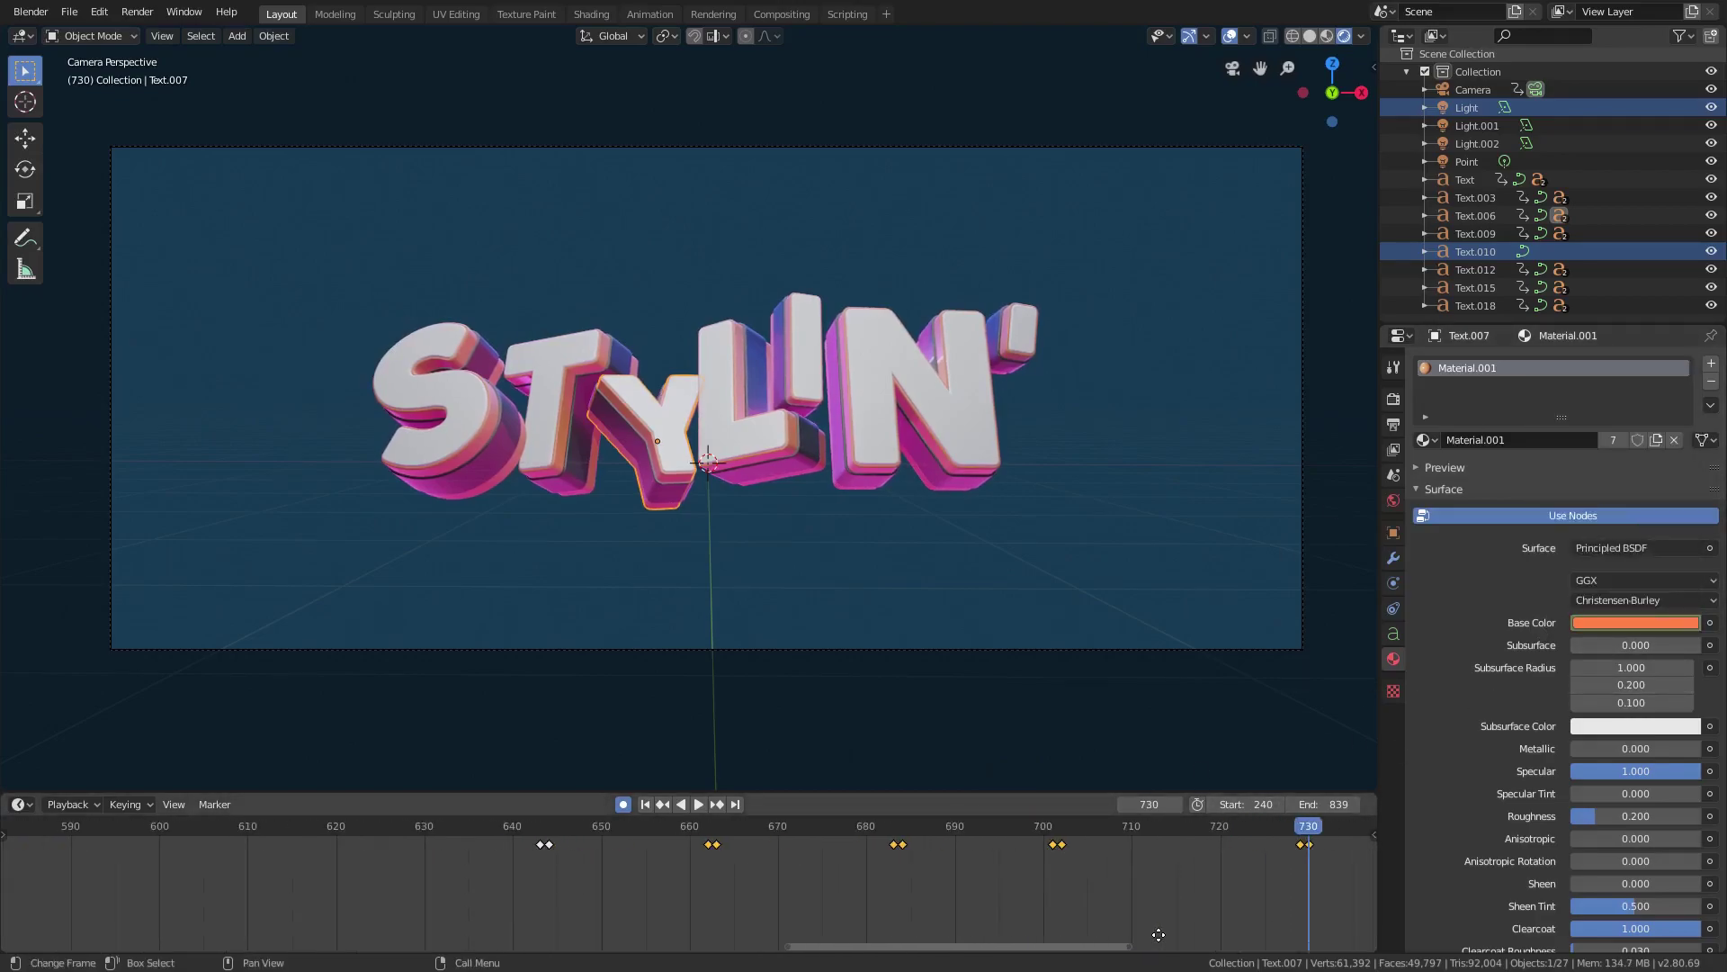
left_click(540, 838)
middle_click_drag(489, 854, 1021, 894)
left_click(491, 838)
key("space")
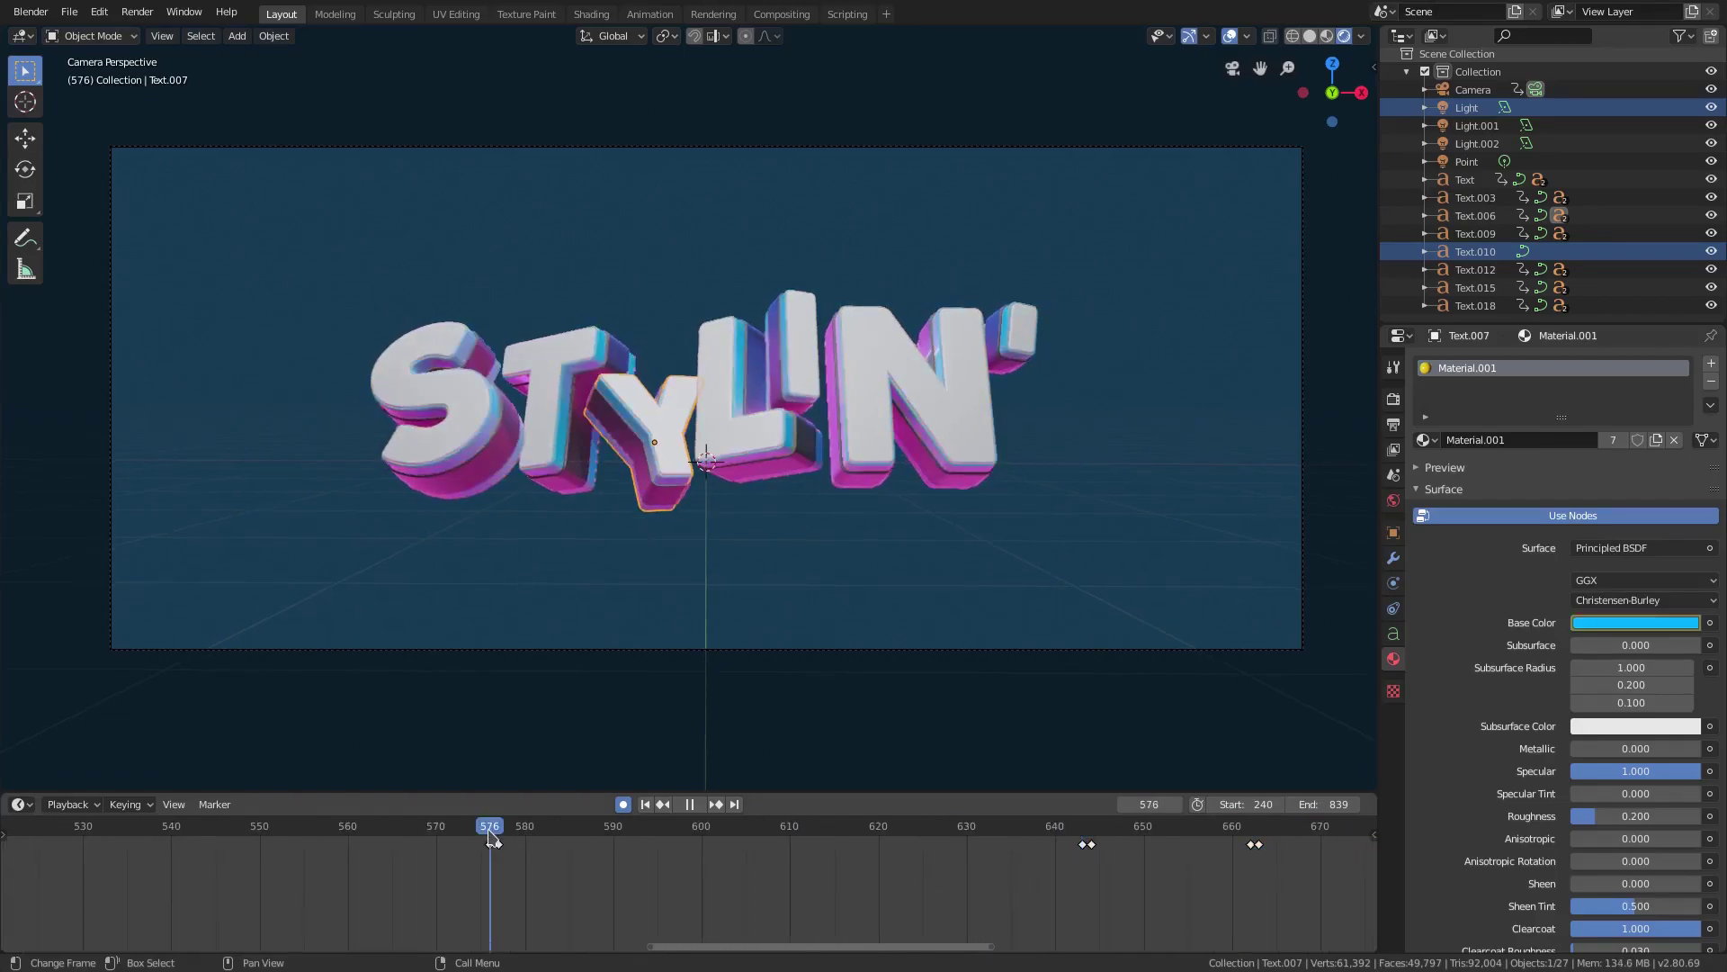
middle_click_drag(727, 890, 578, 885)
left_click_drag(339, 846, 1369, 899)
left_click(208, 899)
middle_click_drag(961, 910, 211, 925)
key("g")
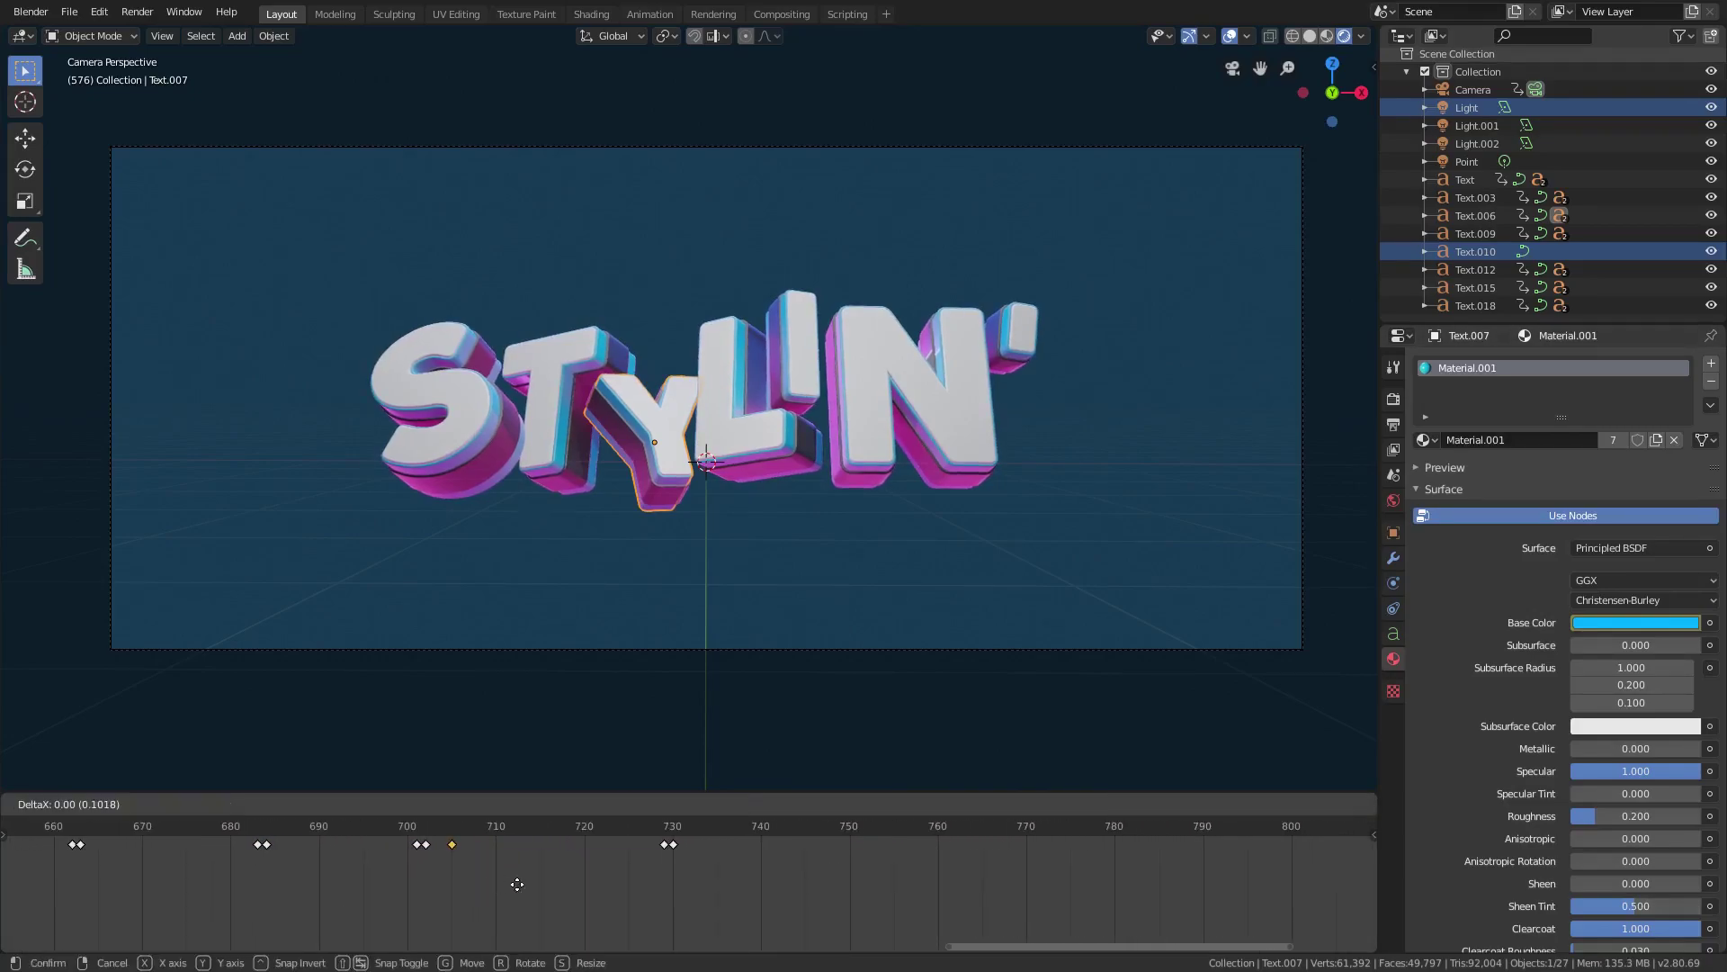
left_click(709, 879)
left_click(656, 828)
key("Right")
key("Right")
Play back the whole color sequence from frame 535 and again from frame 564 to review the changes.
scroll(583, 830, "down", 5)
middle_click_drag(590, 860, 1044, 869)
scroll(777, 866, "down", 3)
left_click(699, 804)
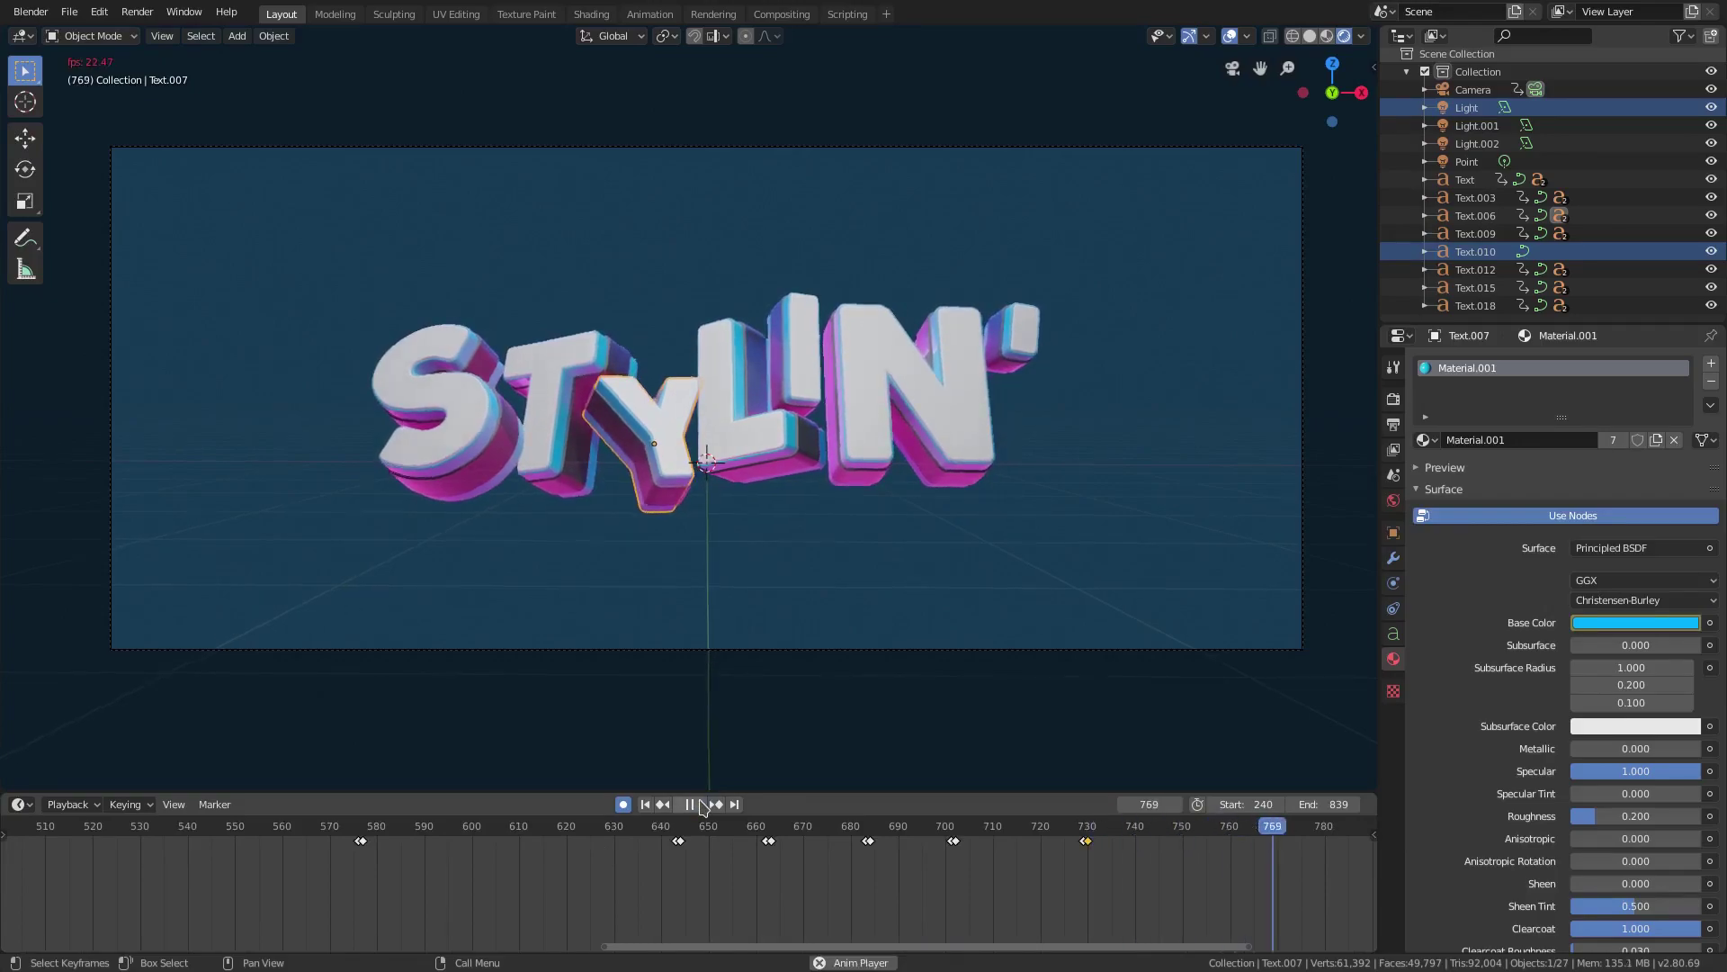
left_click_drag(282, 837, 163, 827)
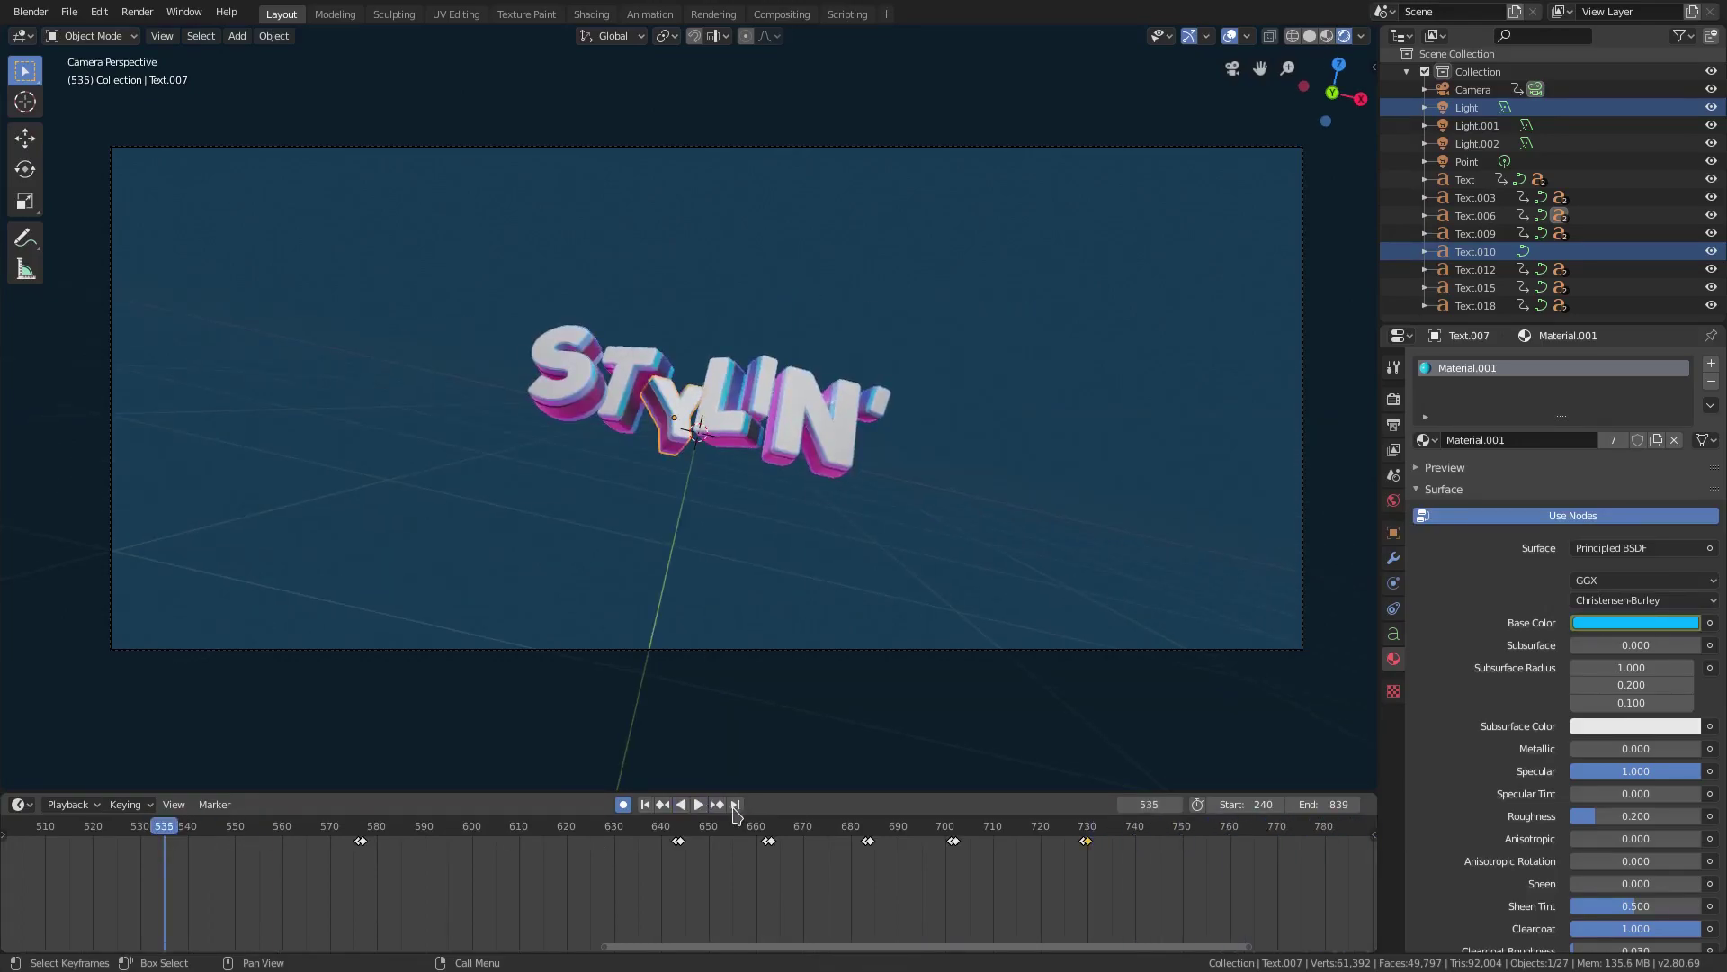
left_click(698, 804)
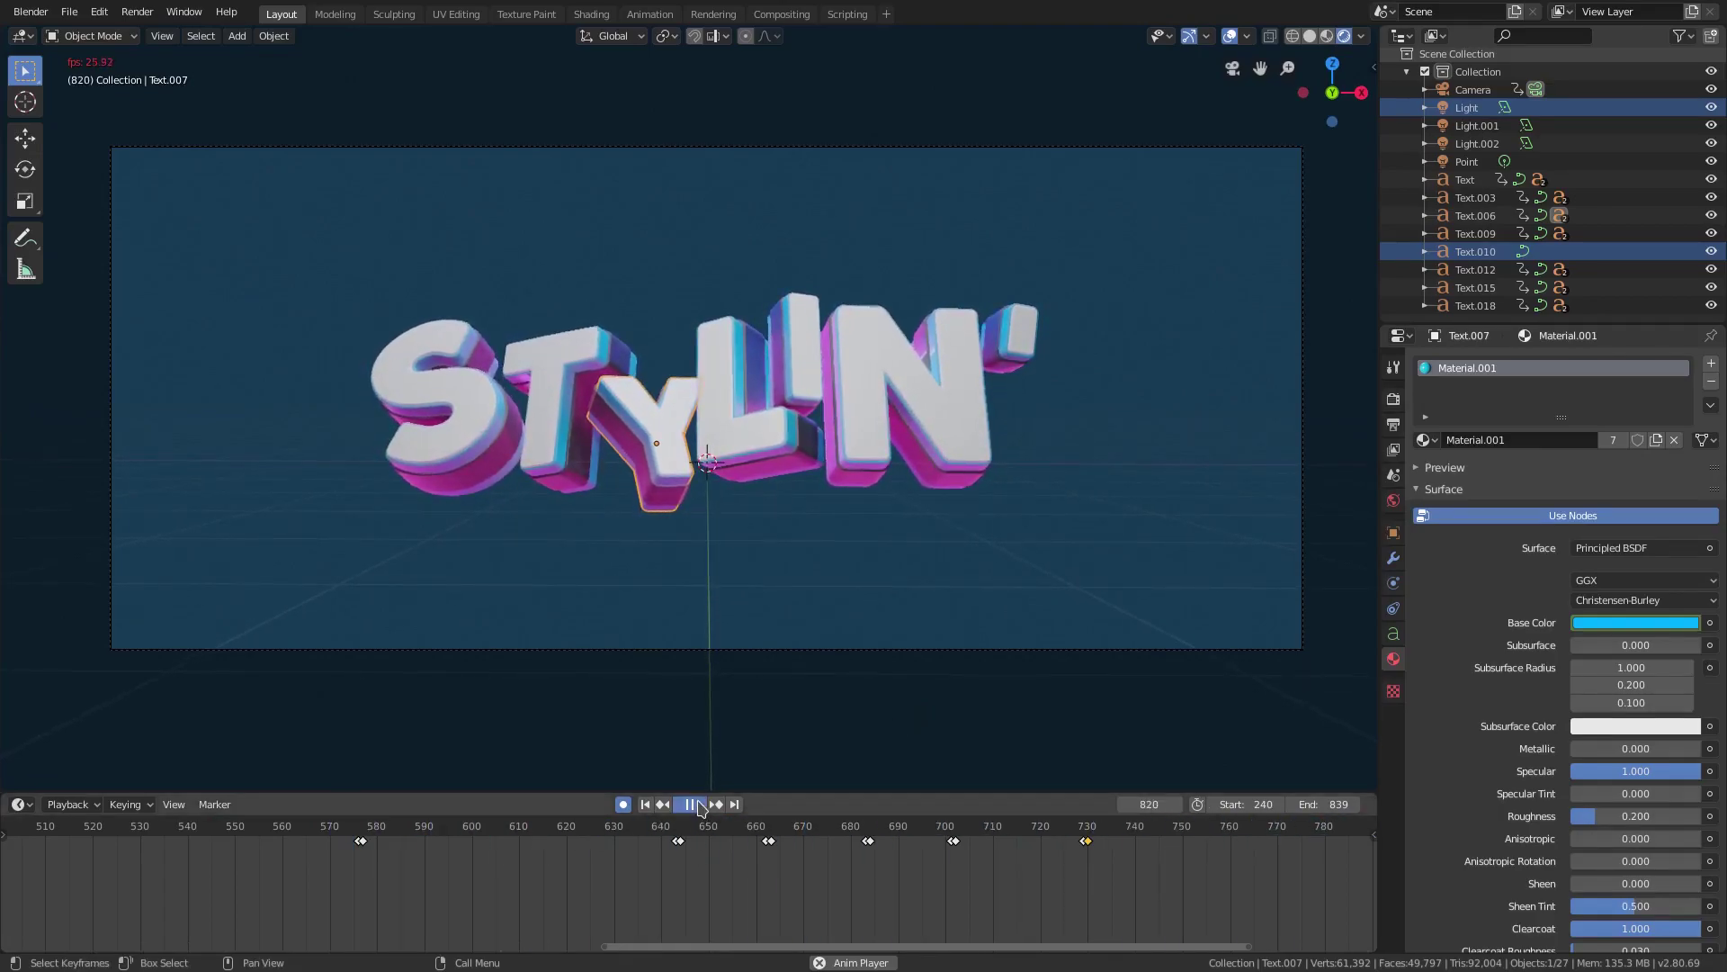
key("space")
left_click(304, 832)
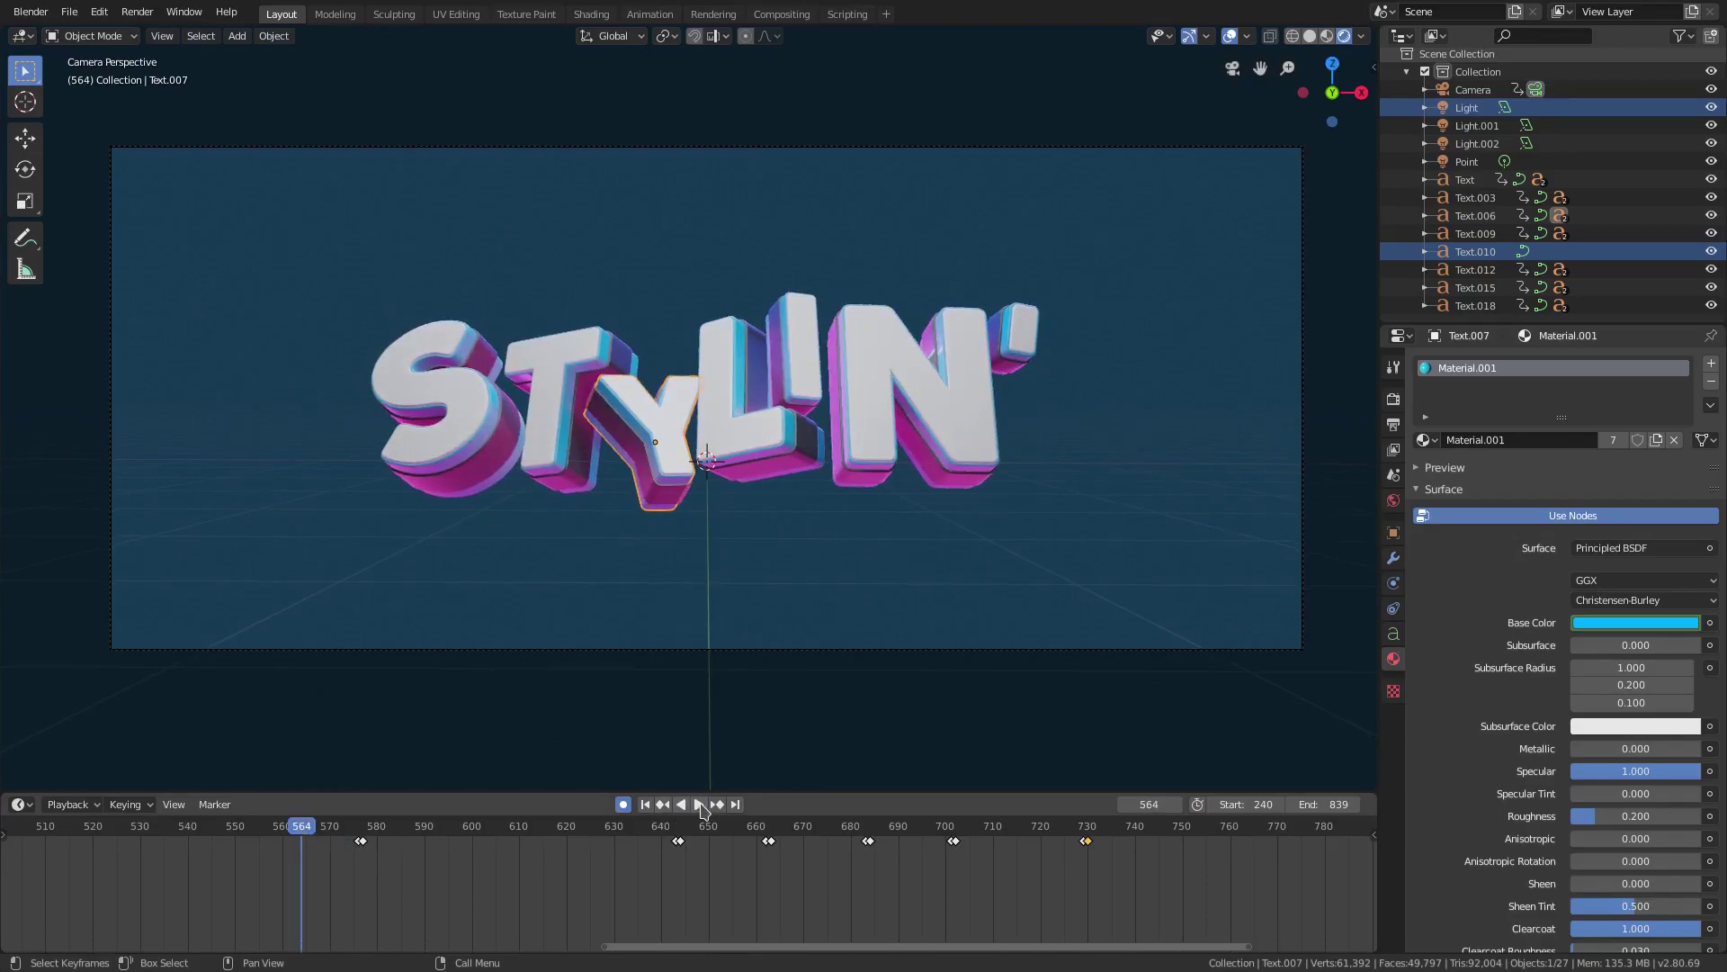
left_click(698, 804)
left_click(703, 804)
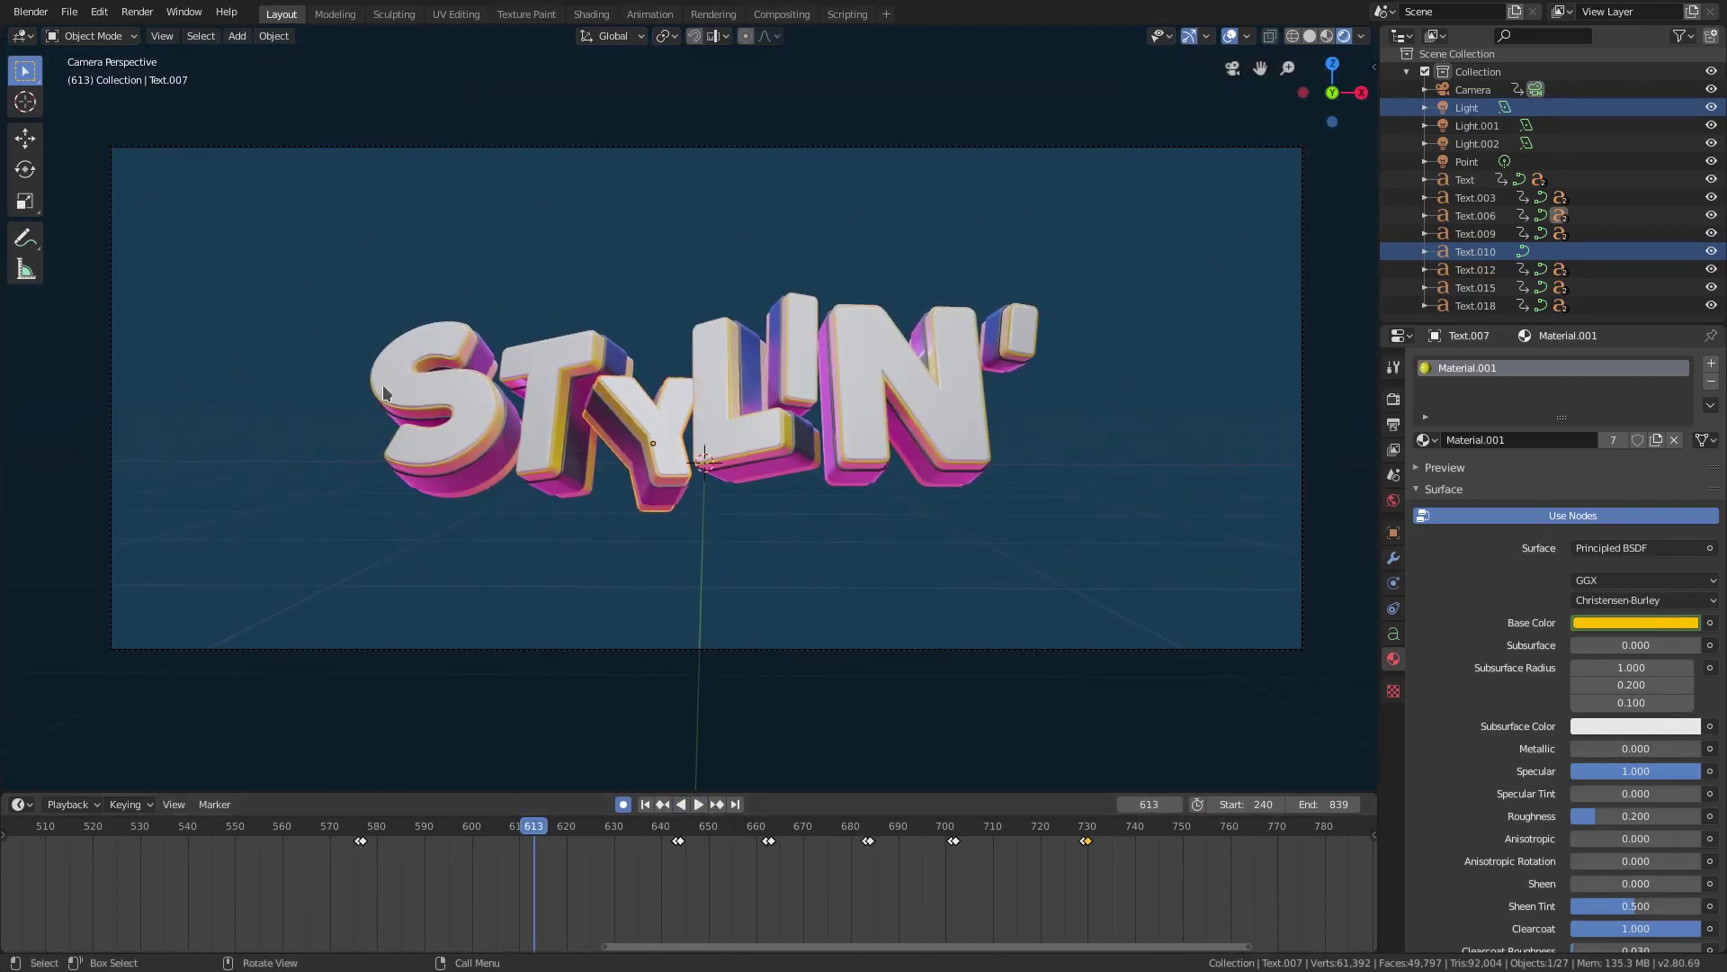
Change the base color keyframe at frame 663 from magenta to black and play back from there.
left_click(770, 832)
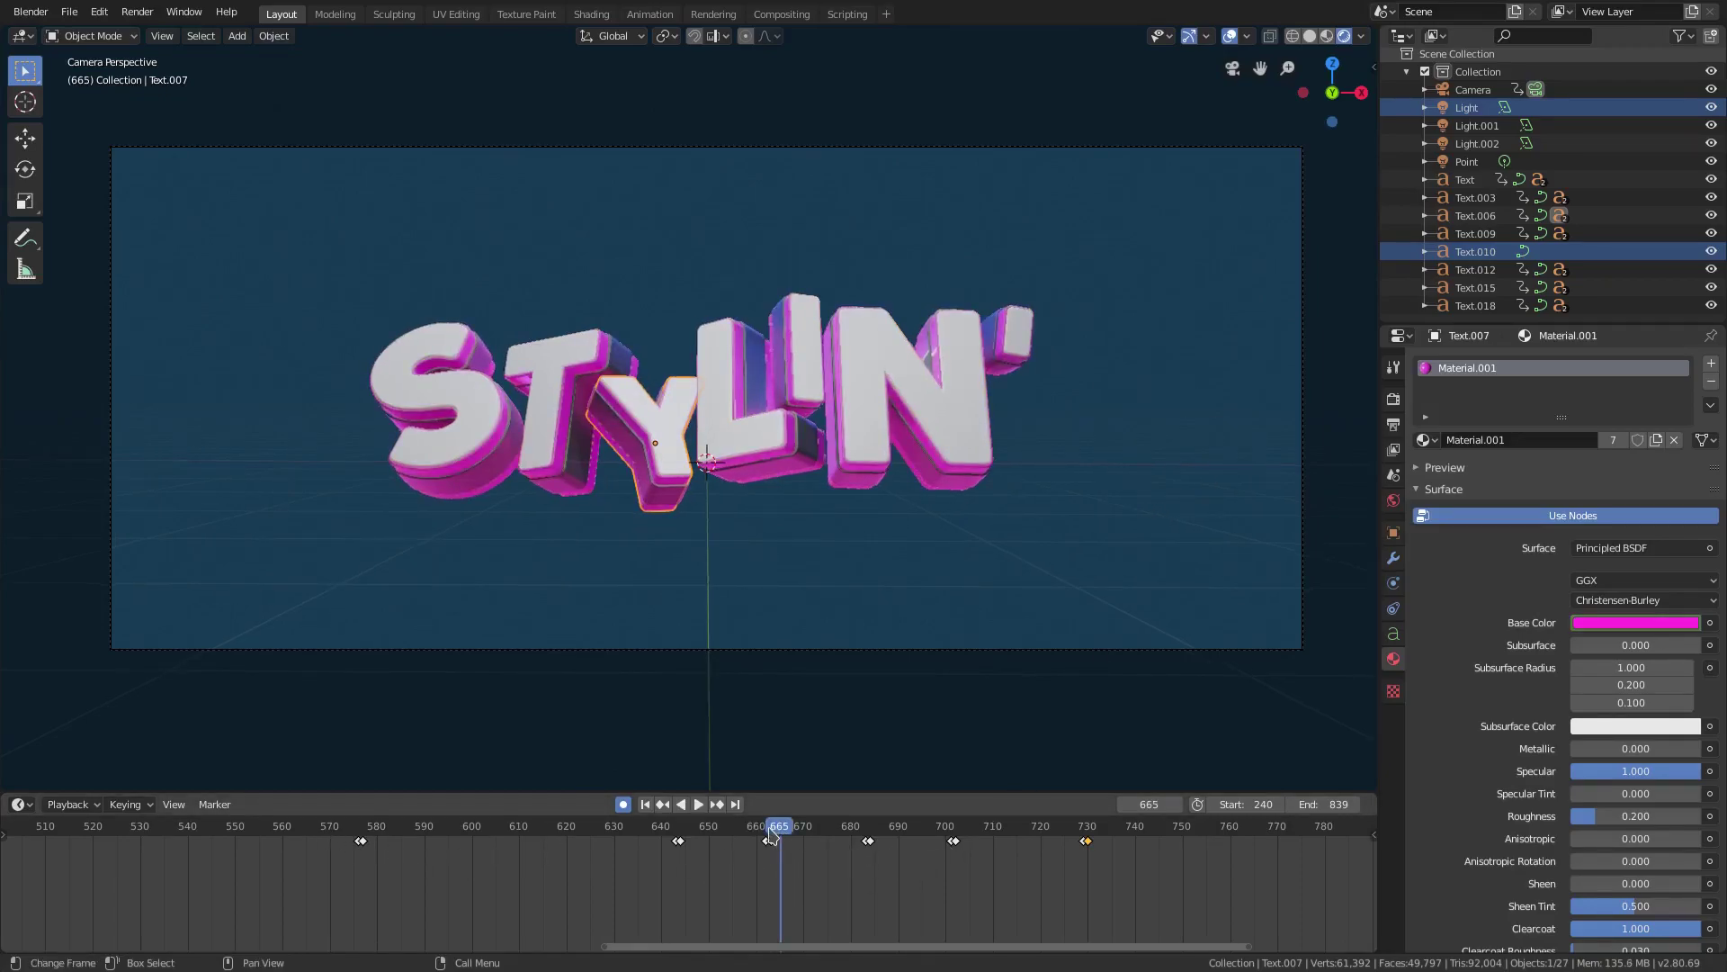
left_click(1610, 622)
left_click_drag(1585, 461, 1687, 496)
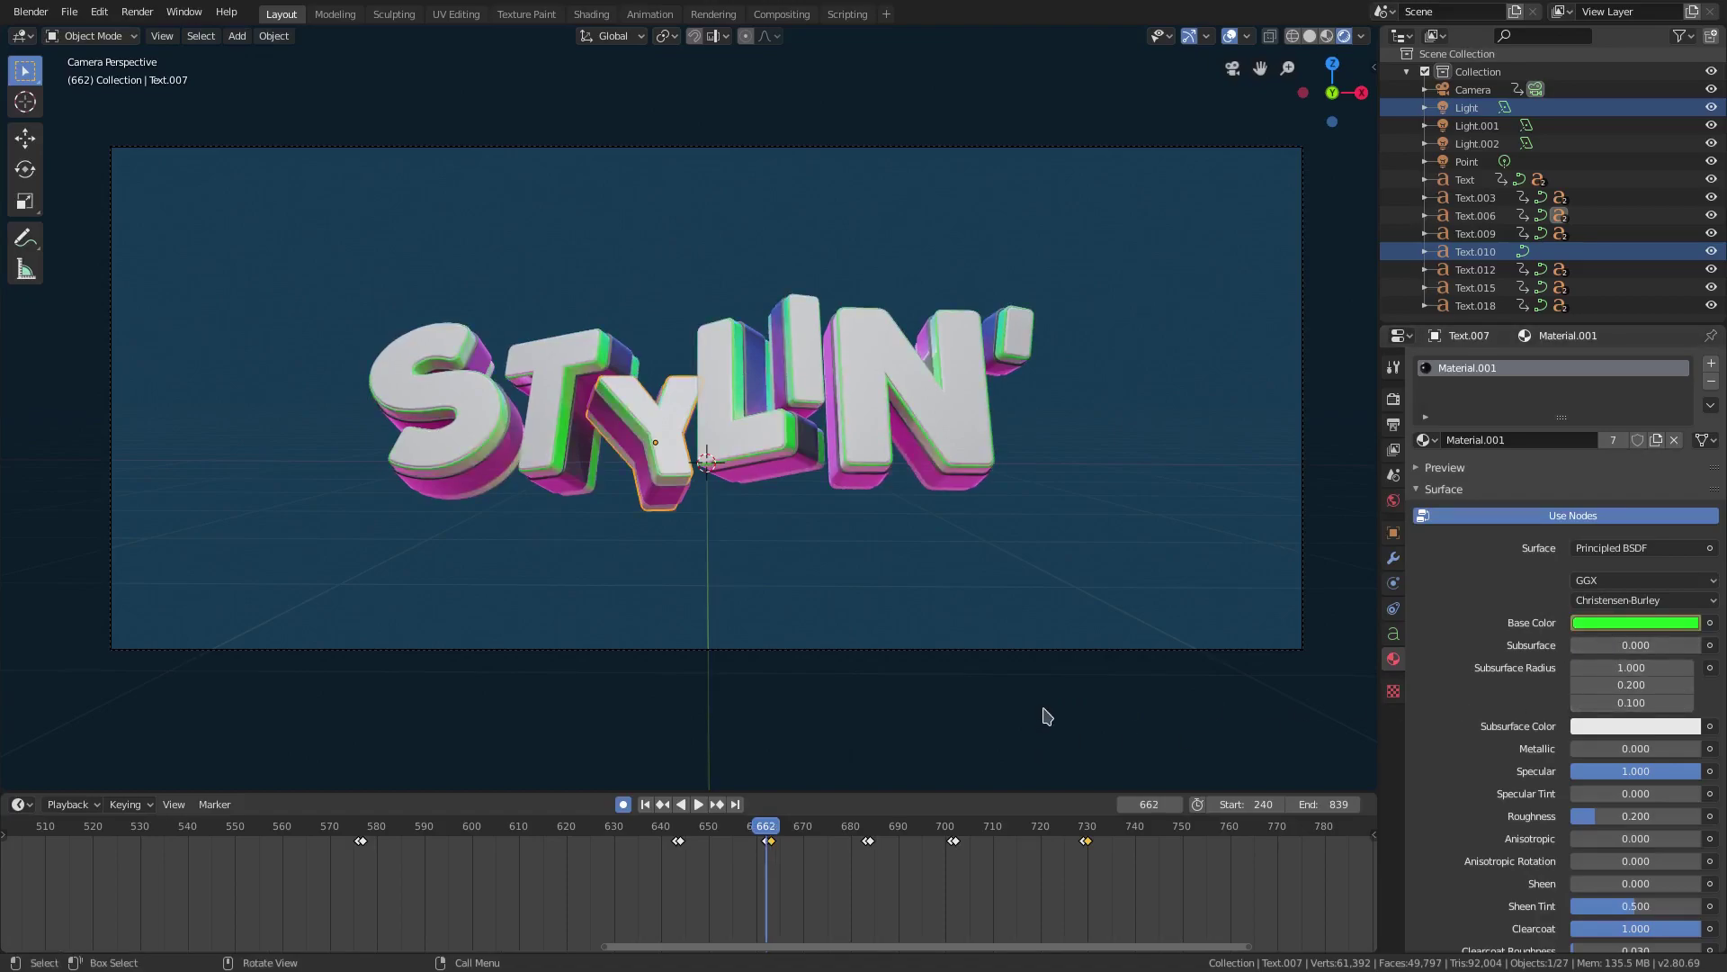
key("Right")
key("space")
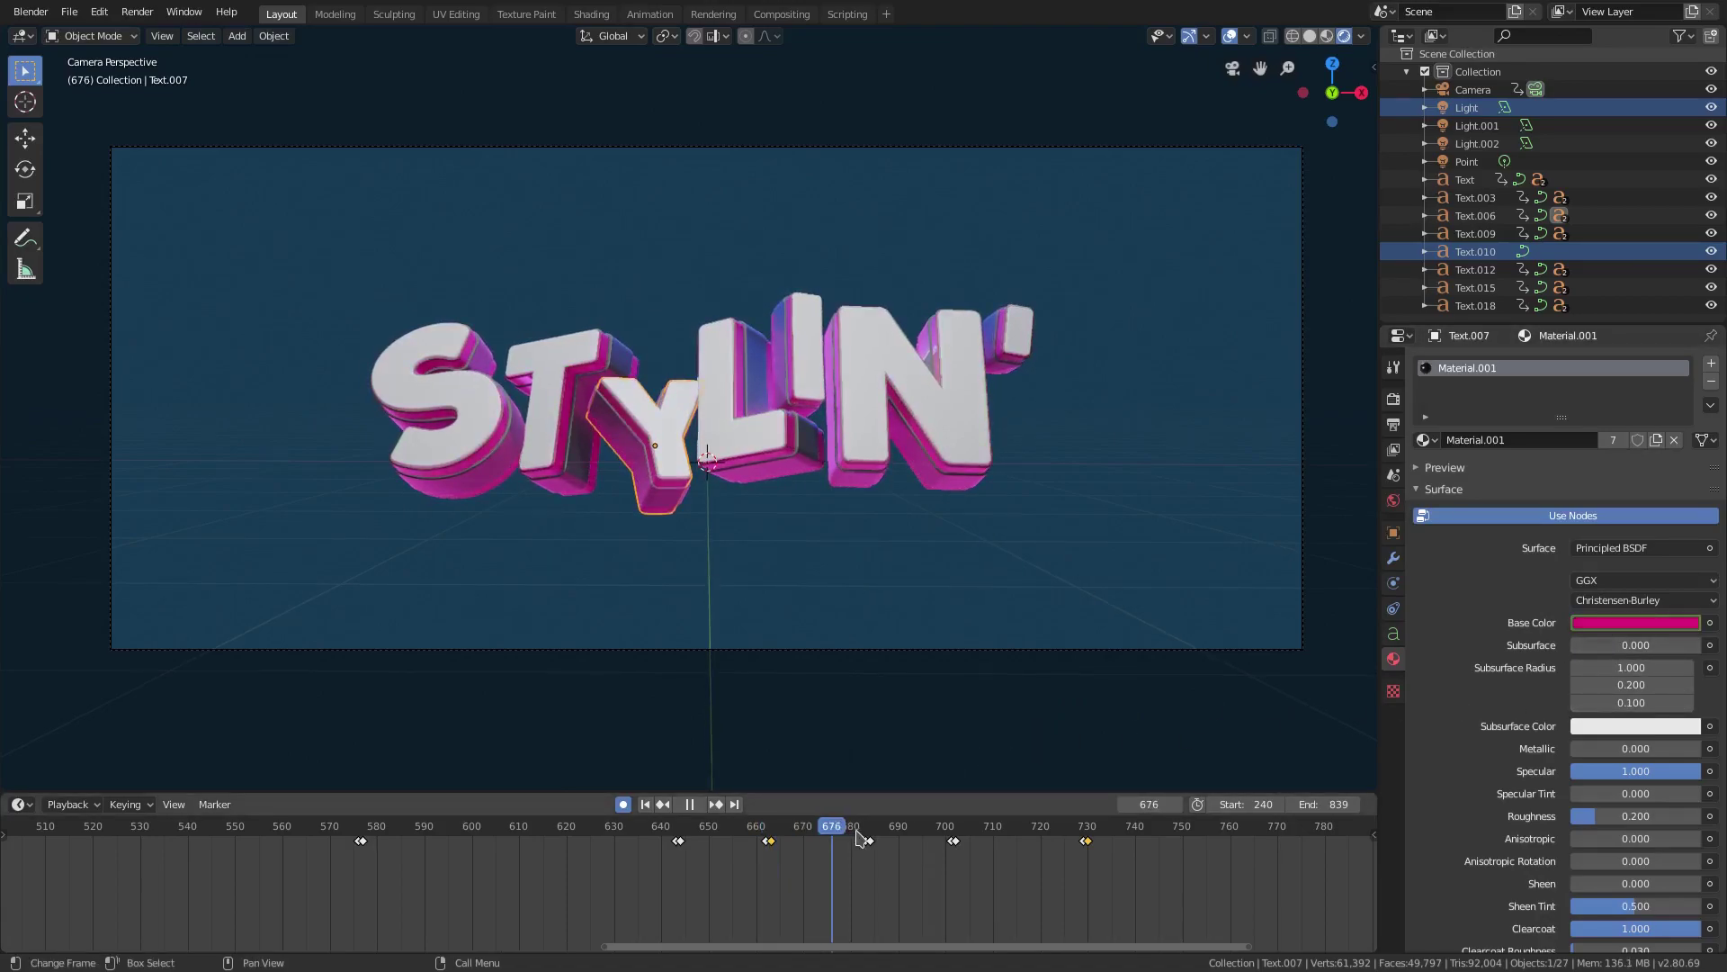
key("space")
Change the base color keyframe of Material.001 at frame 683 to black.
left_click(867, 838)
key("Left")
key("Right")
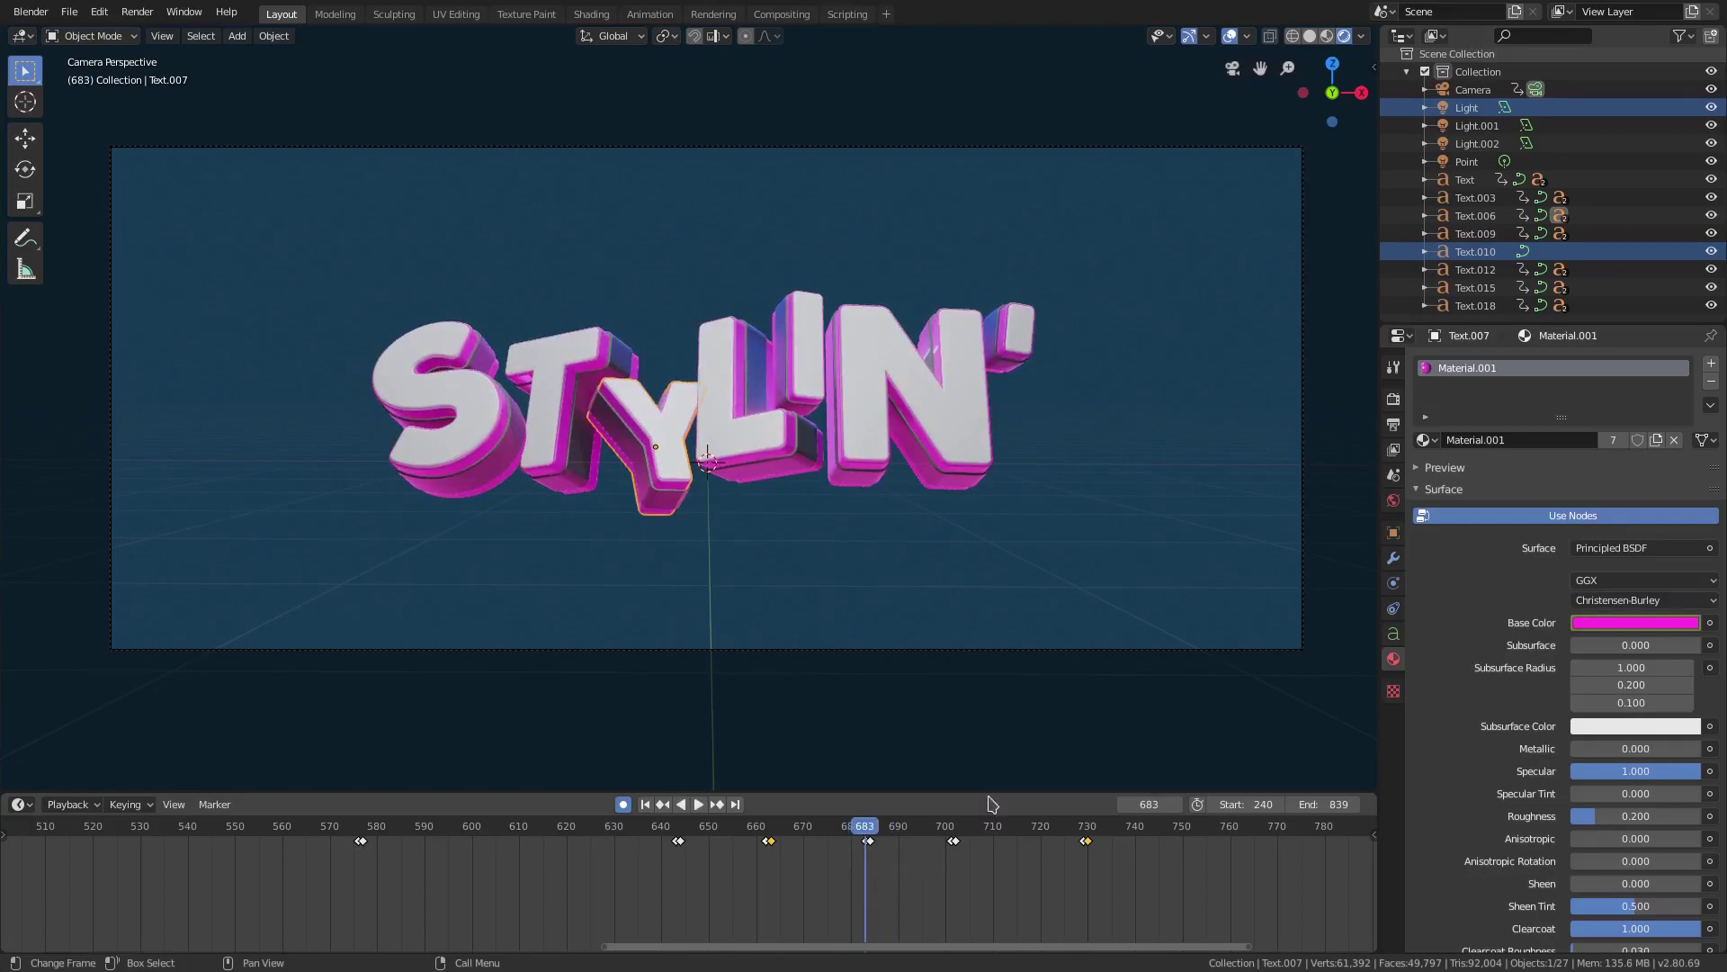
left_click(1646, 623)
left_click_drag(1690, 484, 1687, 500)
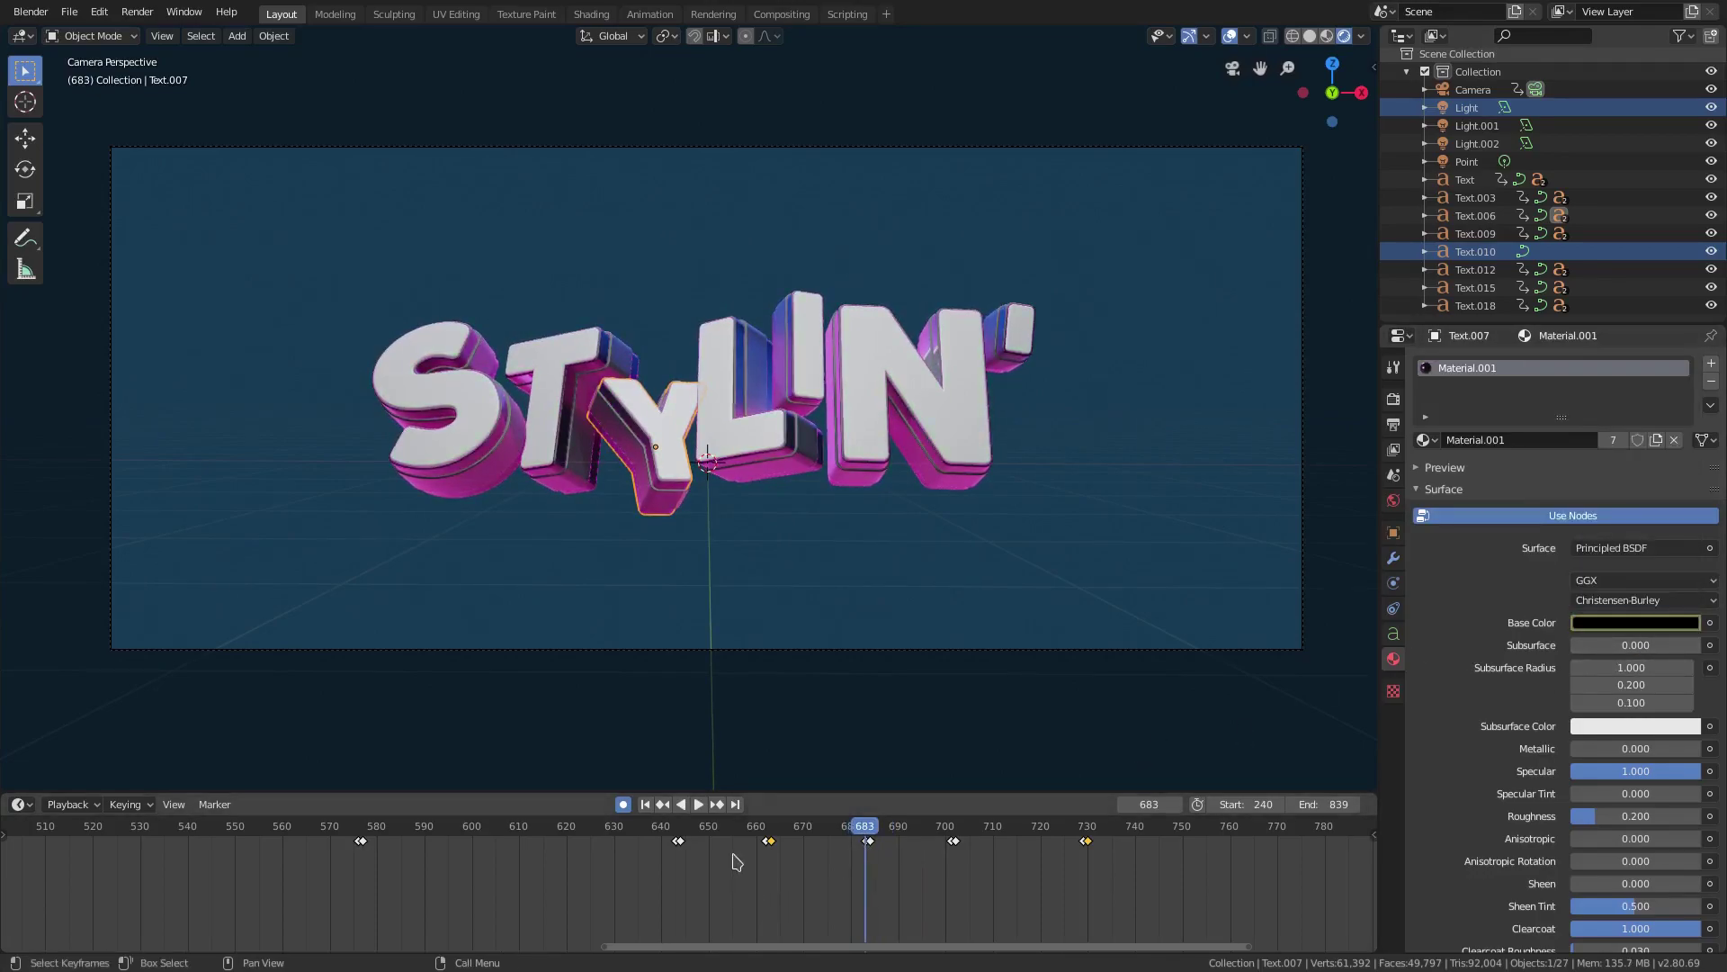
Play back and scrub from about frame 643 to frame 736 to review the revised color changes.
left_click(719, 834)
left_click(697, 803)
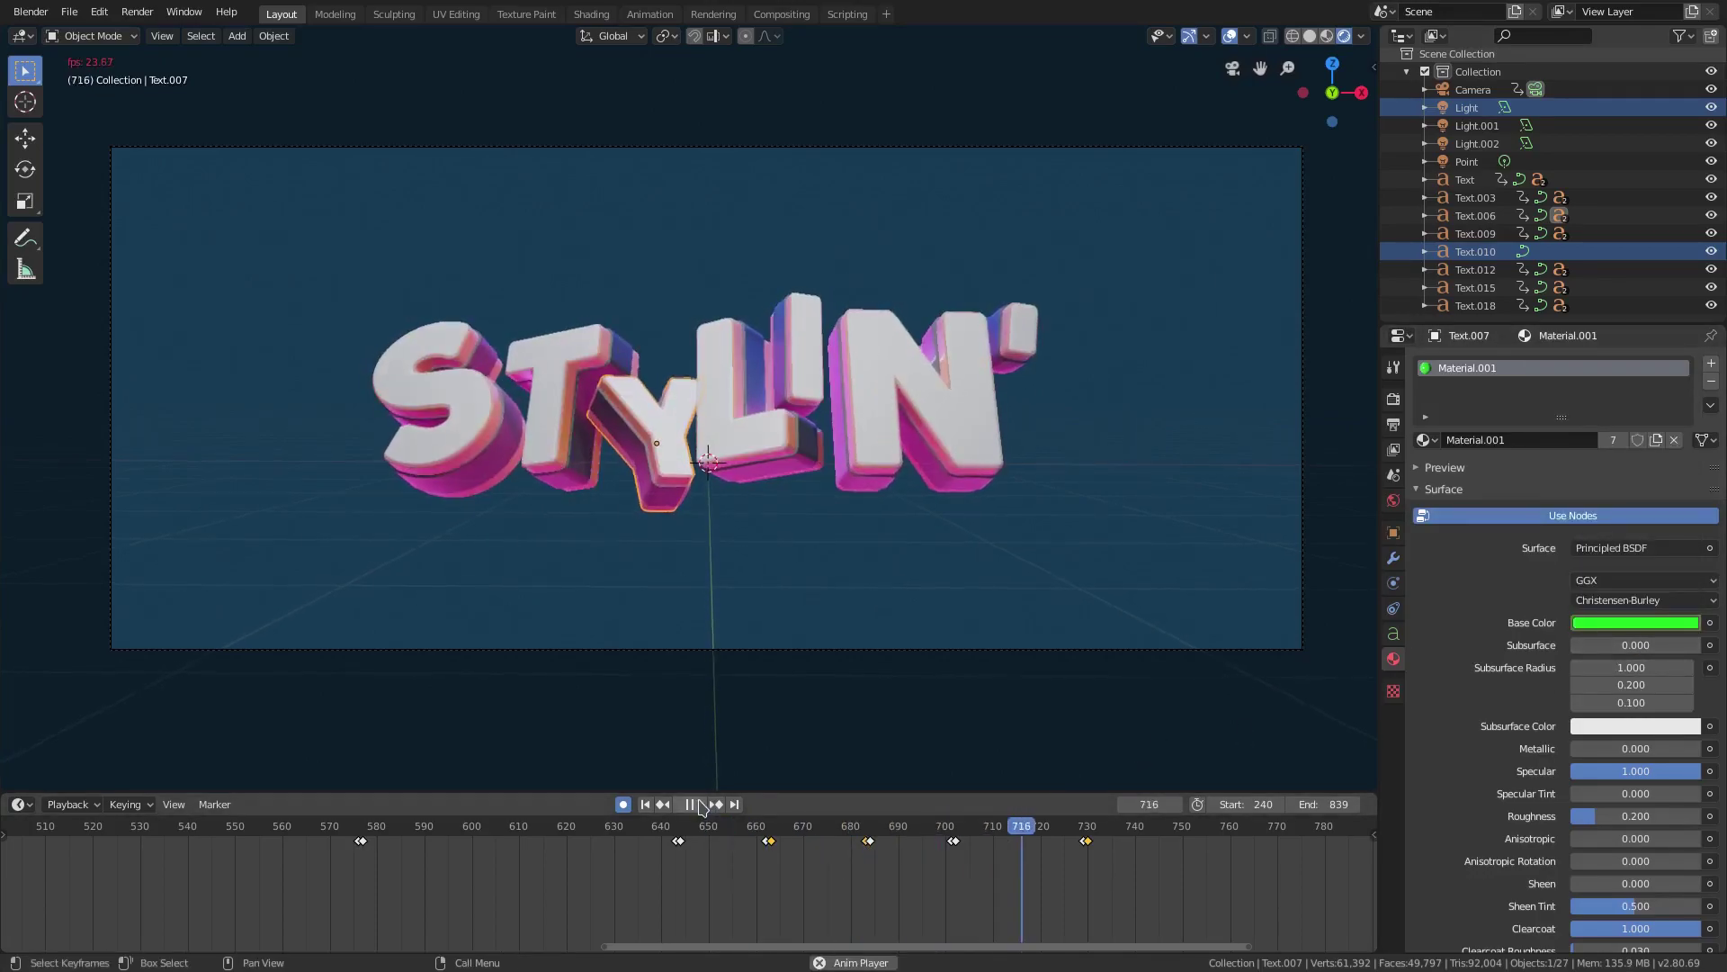
left_click(697, 804)
left_click(679, 836)
key("space")
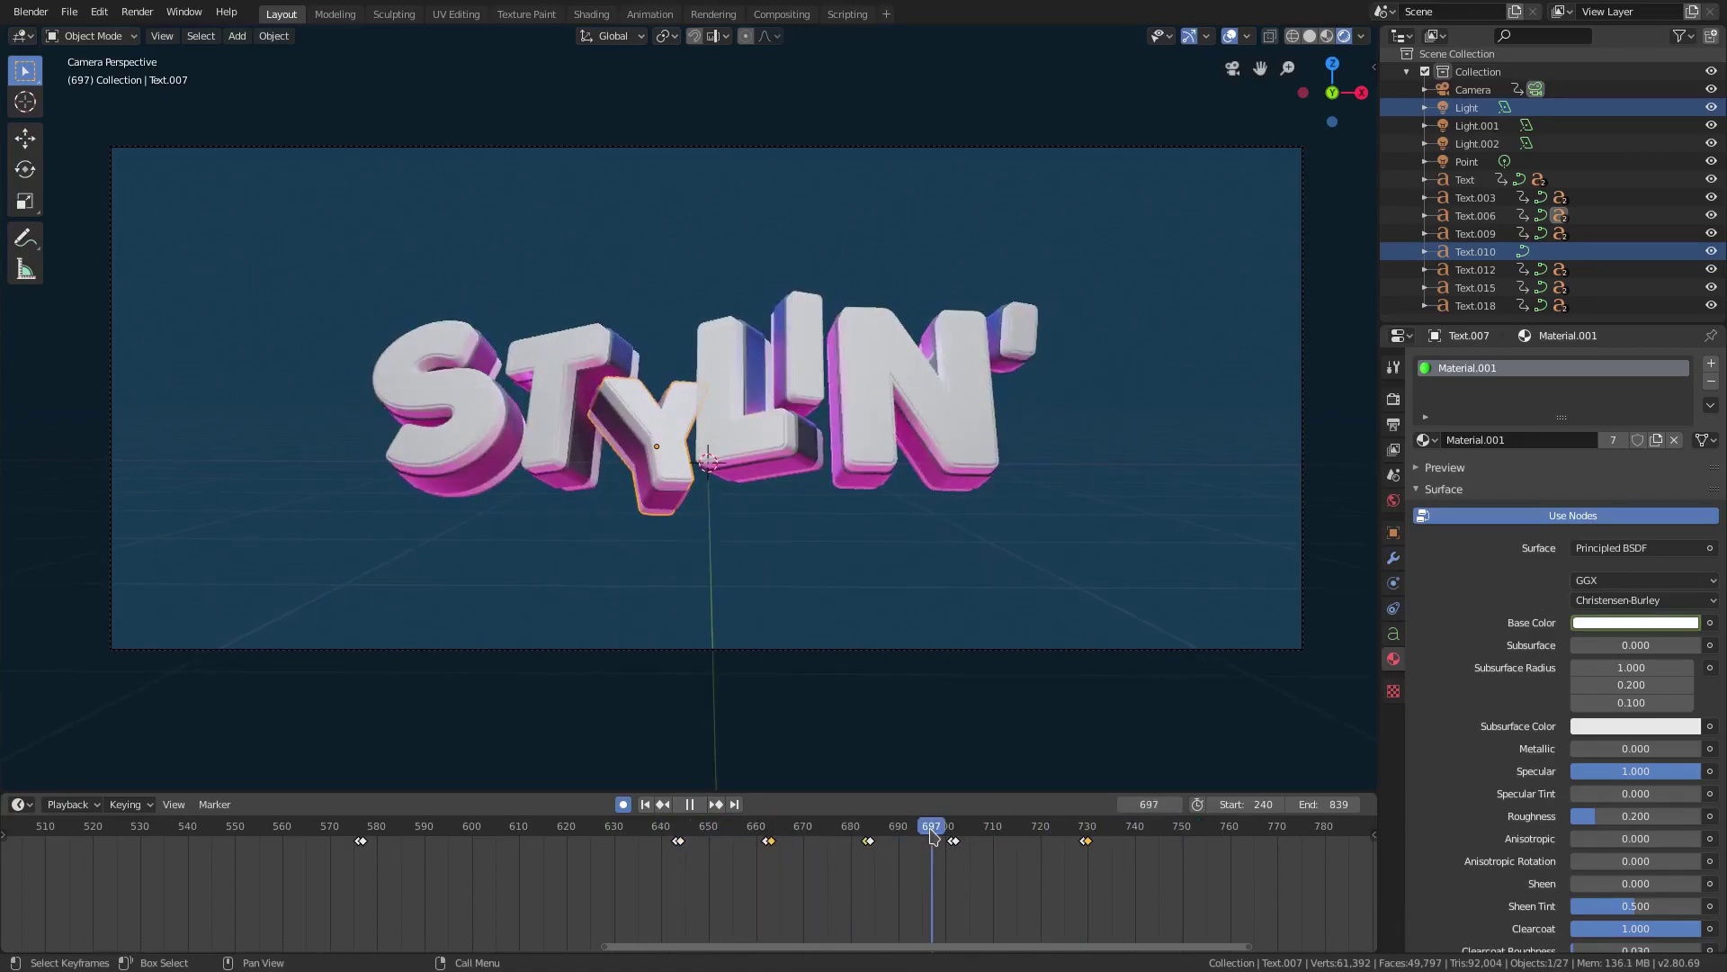
left_click(840, 824)
left_click(915, 824)
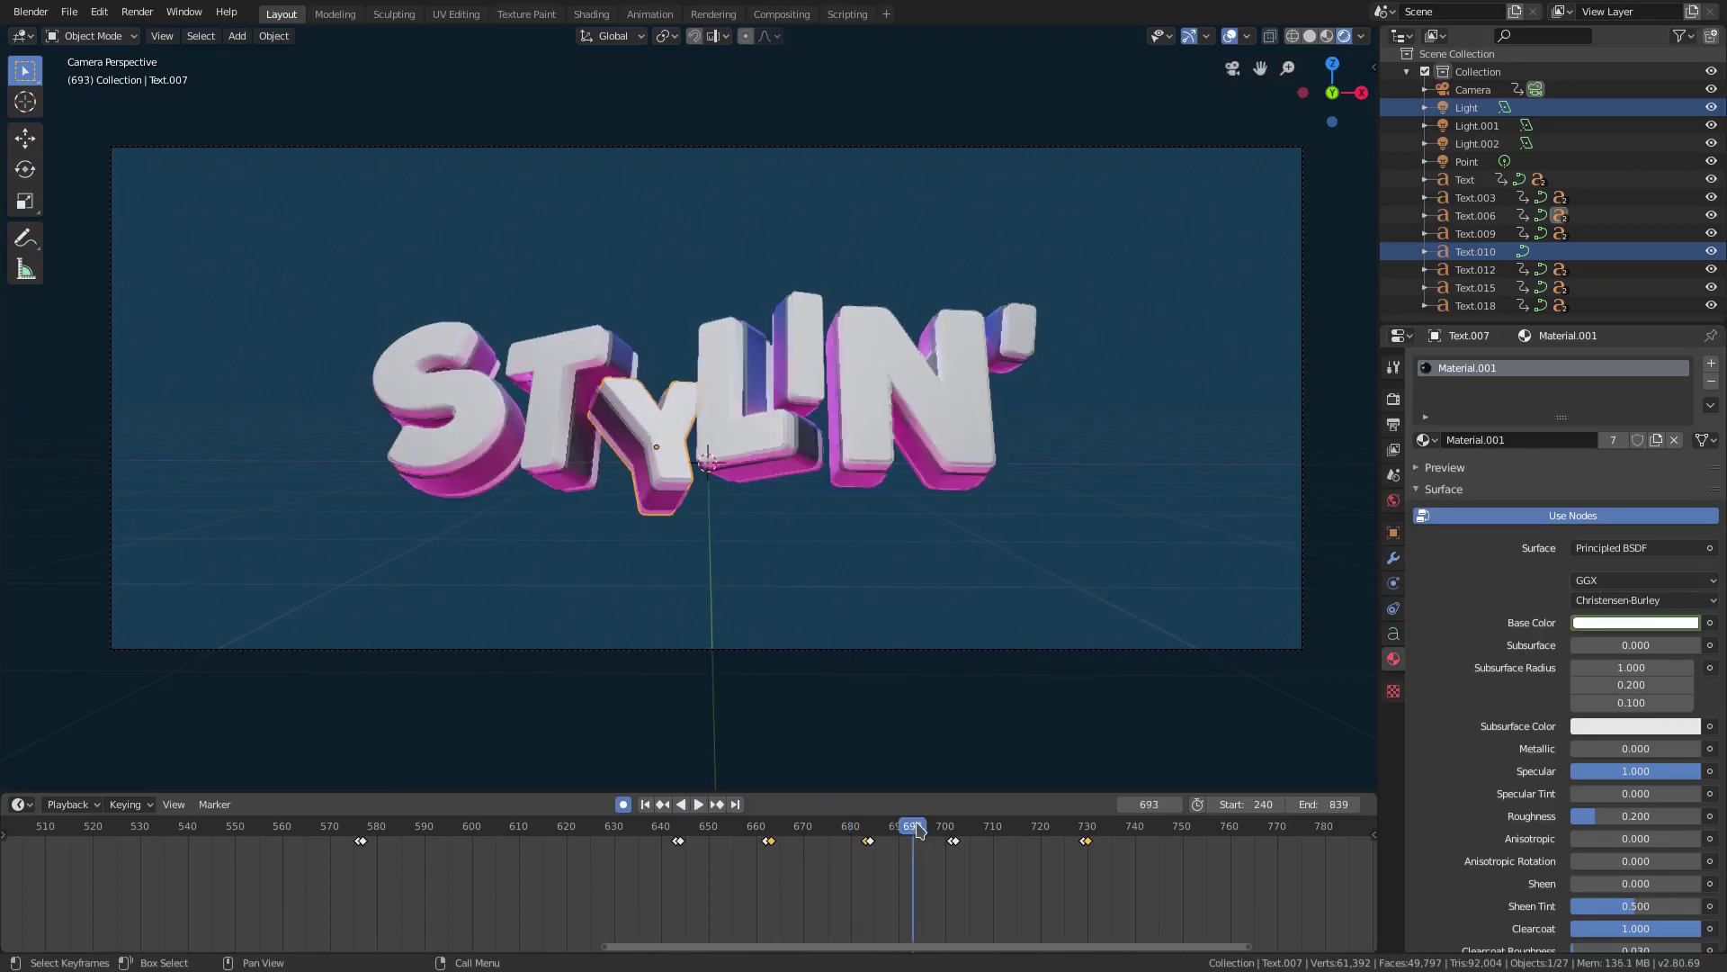
left_click(1003, 824)
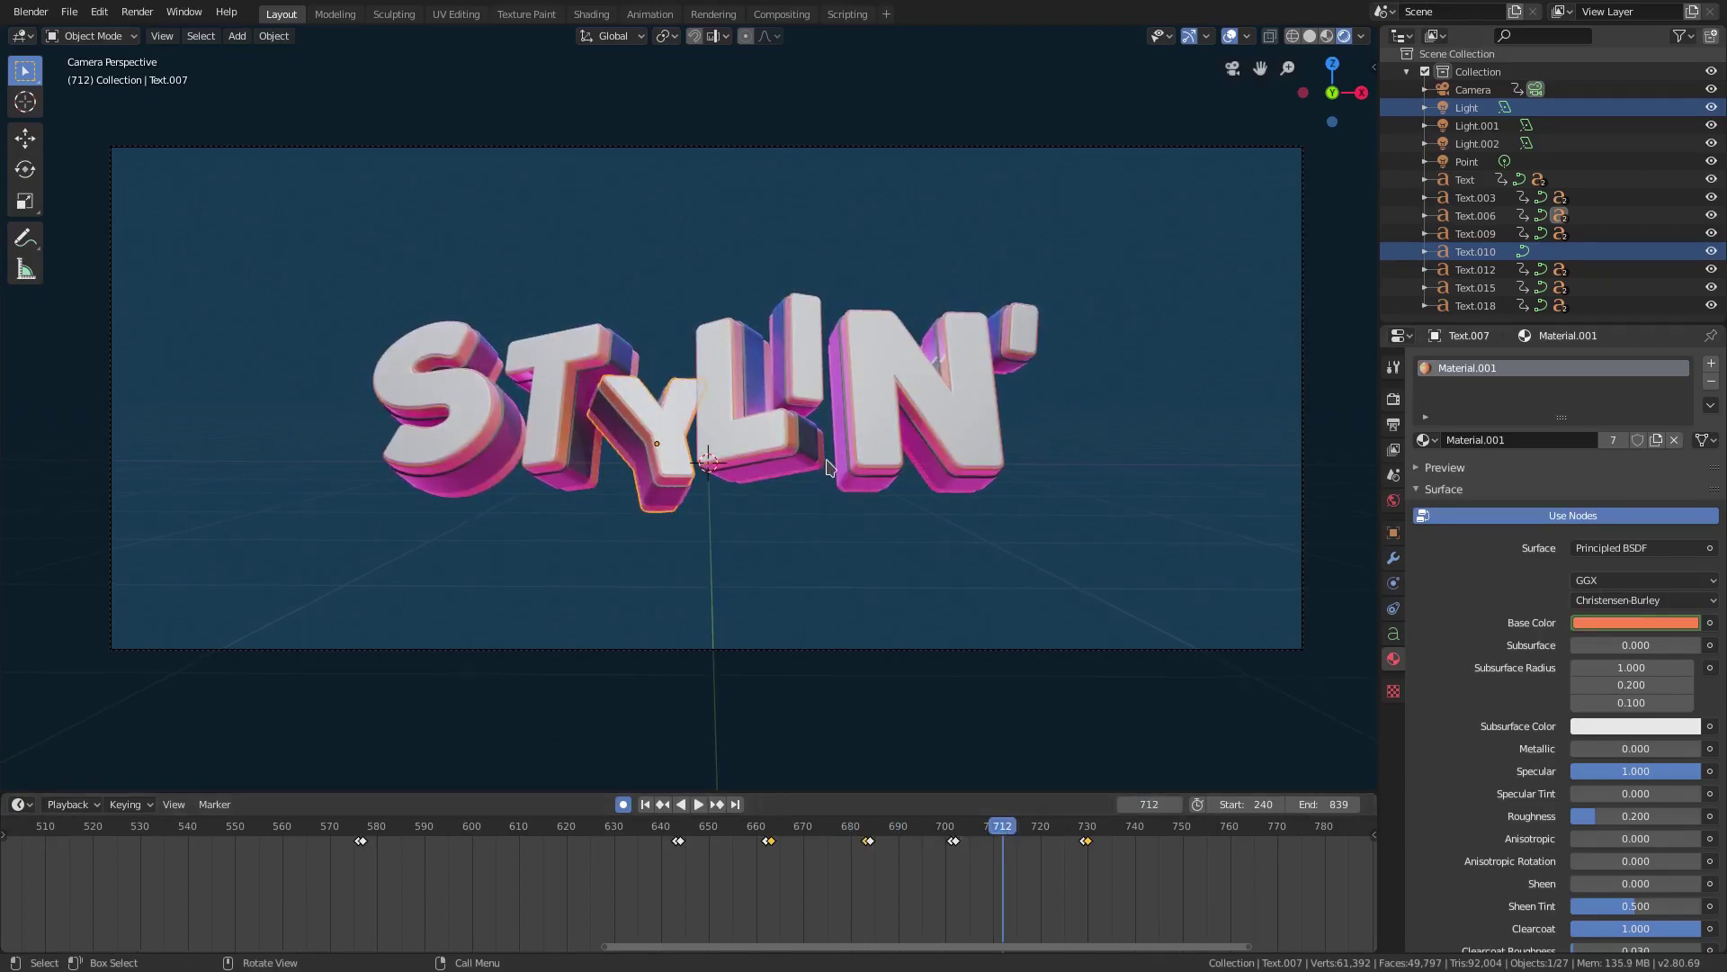
left_click(1120, 833)
key("space")
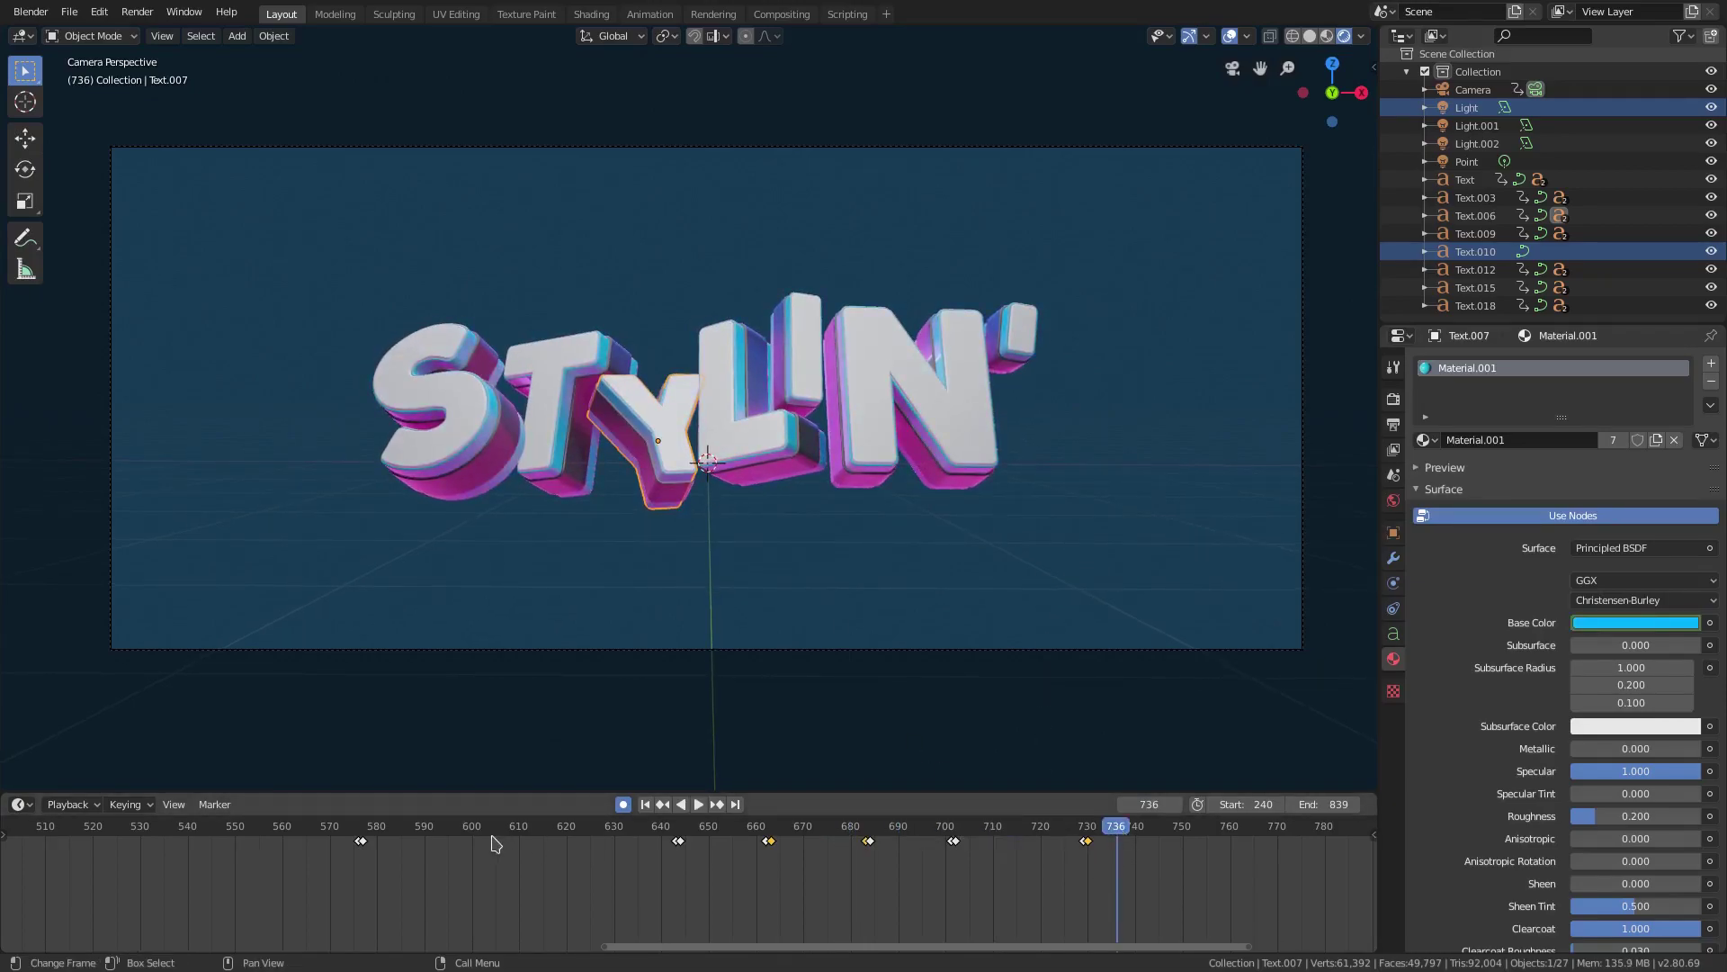
Insert a color keyframe for Light.001 at frame 576, matching the outline material's first color keyframe and keeping the light pink.
left_click(1465, 107)
left_click(1476, 125)
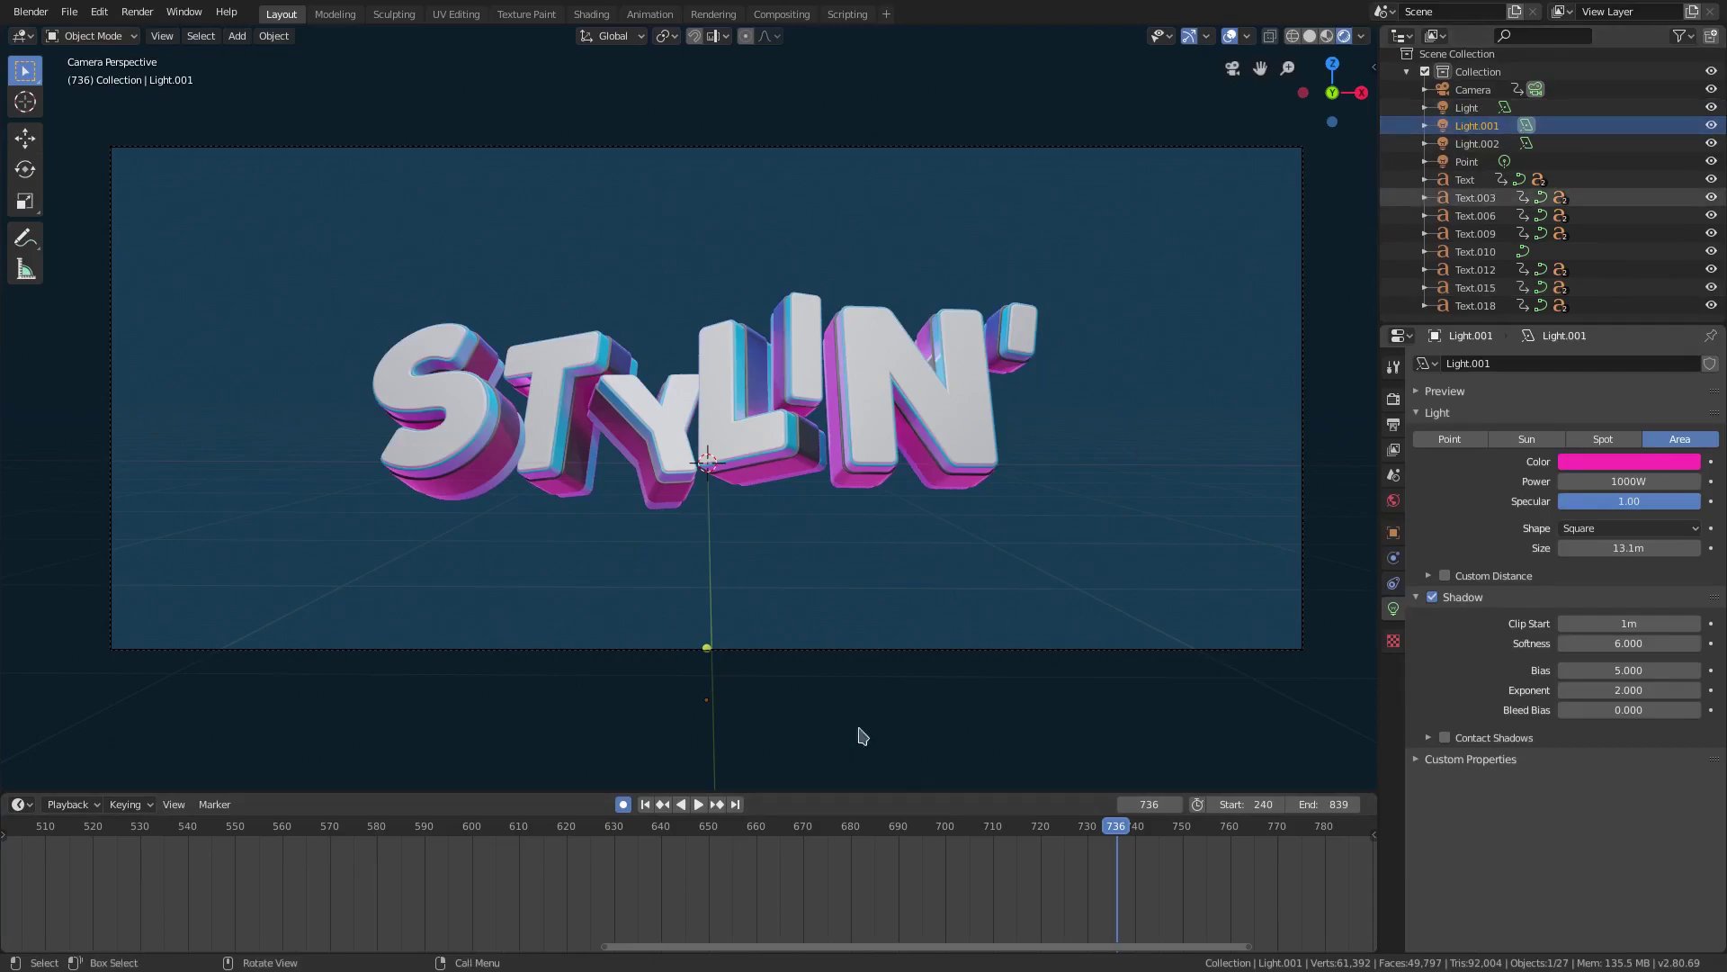
left_click_drag(416, 839, 296, 841)
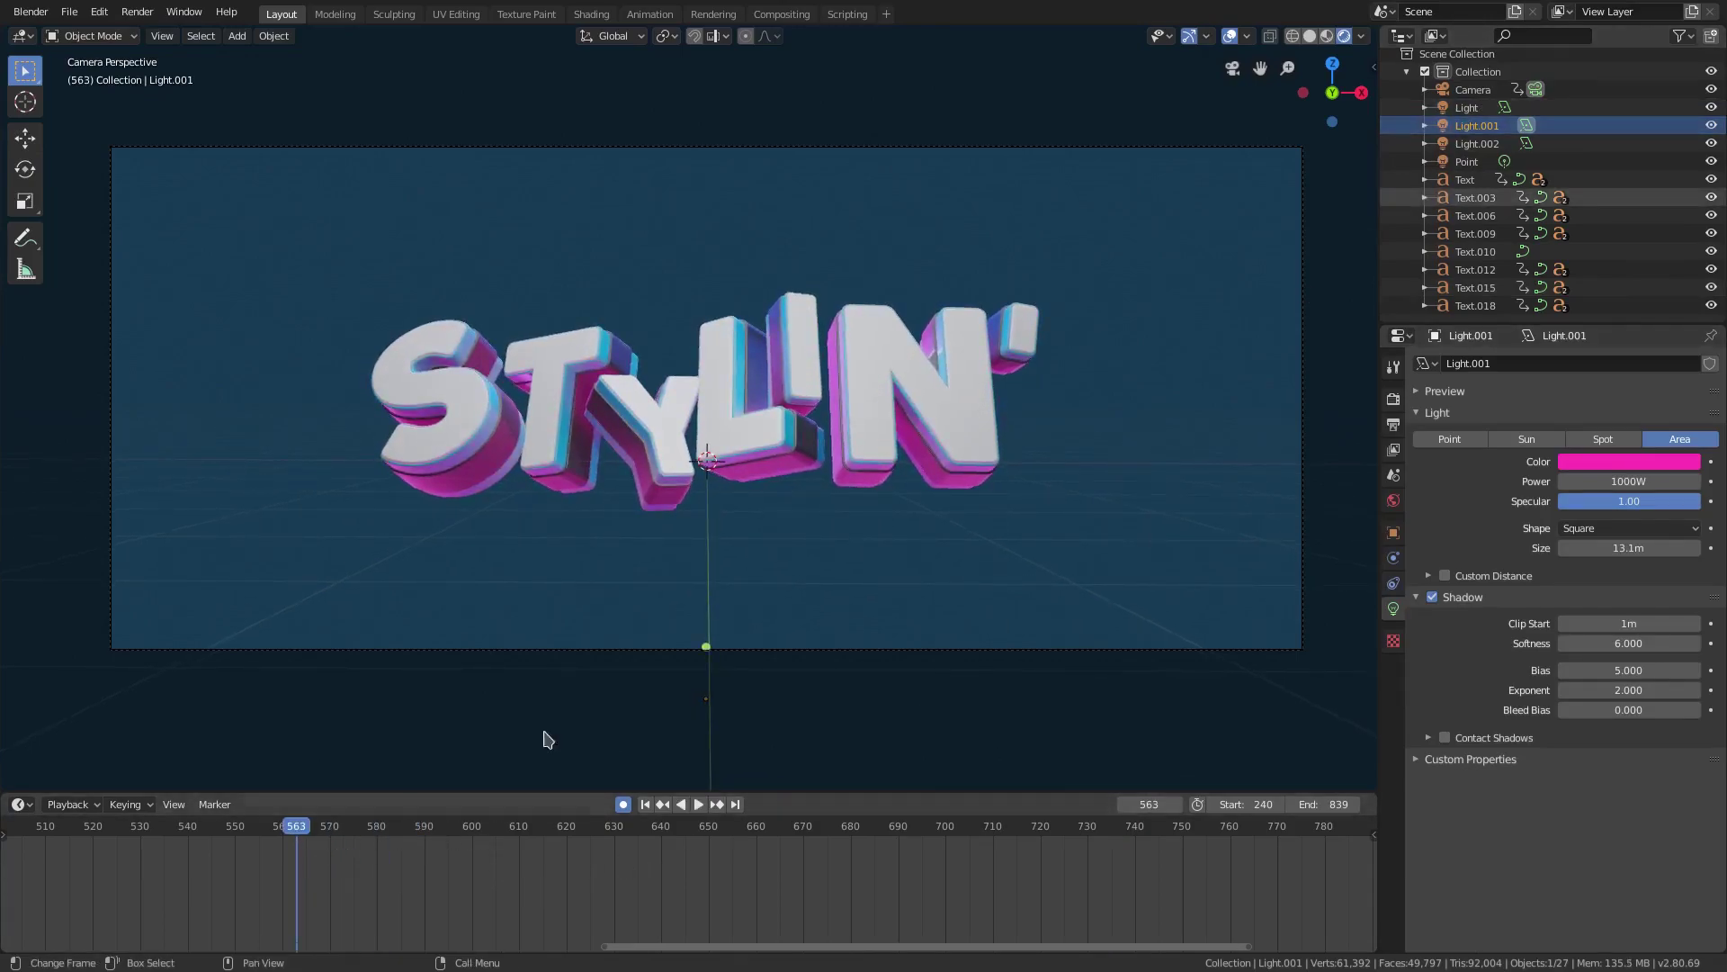
scroll(304, 857, "down", 2)
middle_click_drag(329, 856, 412, 855)
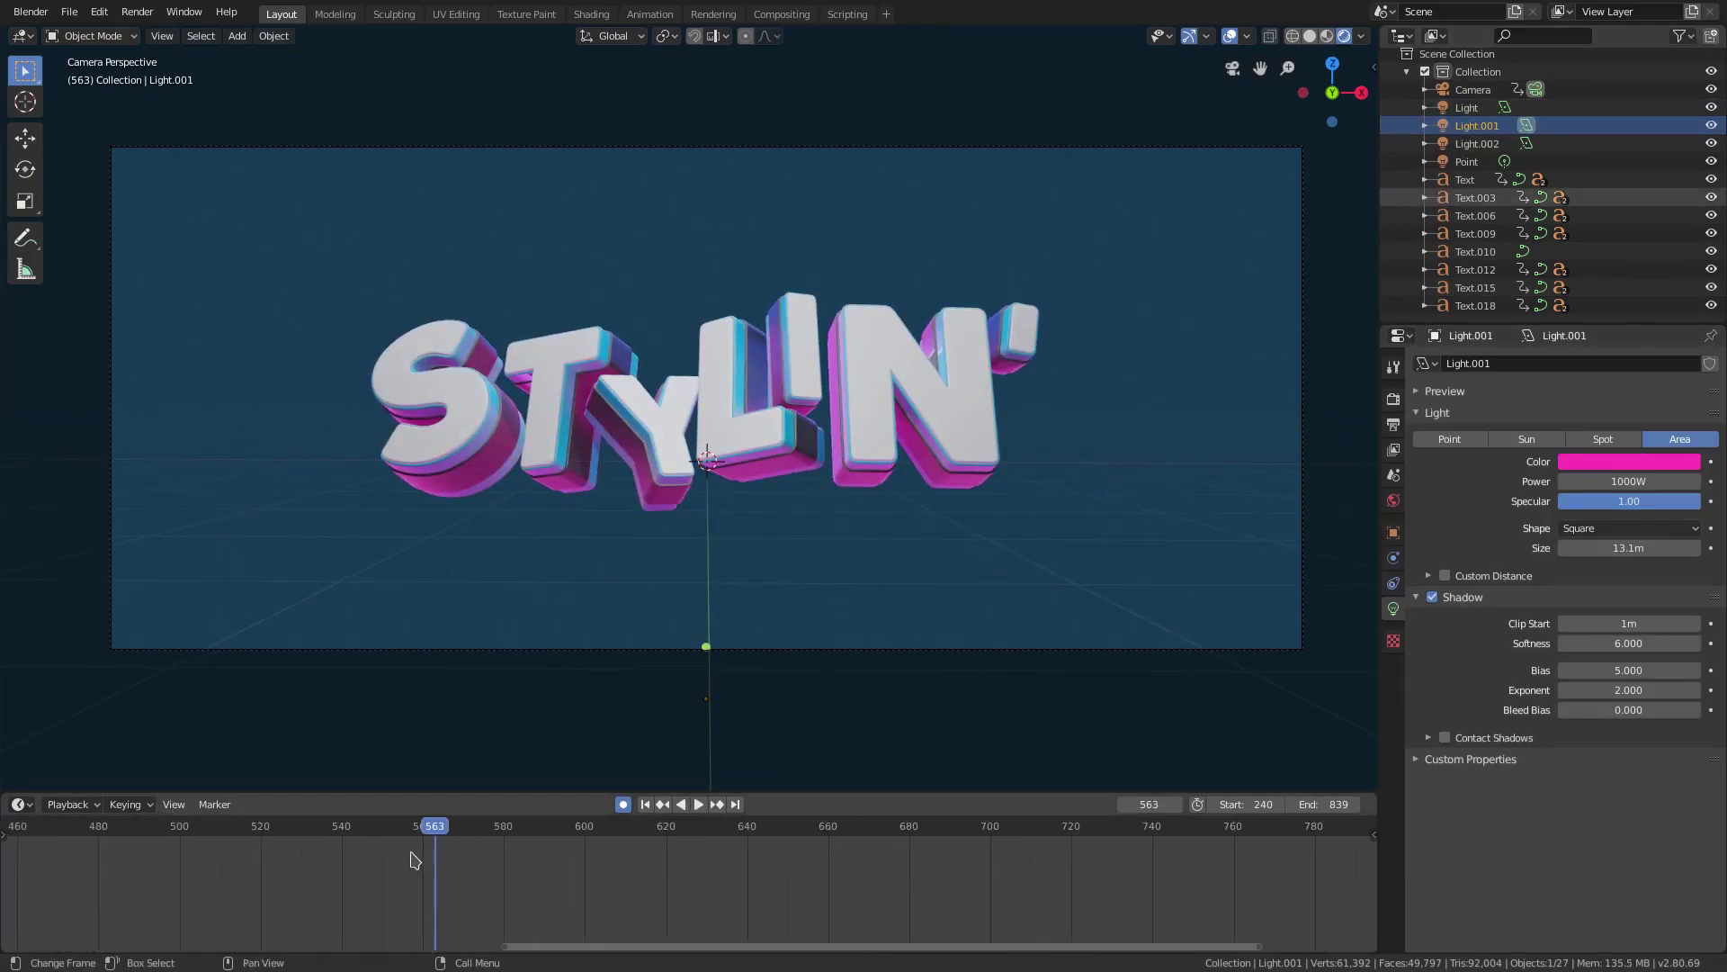
key("alt+a")
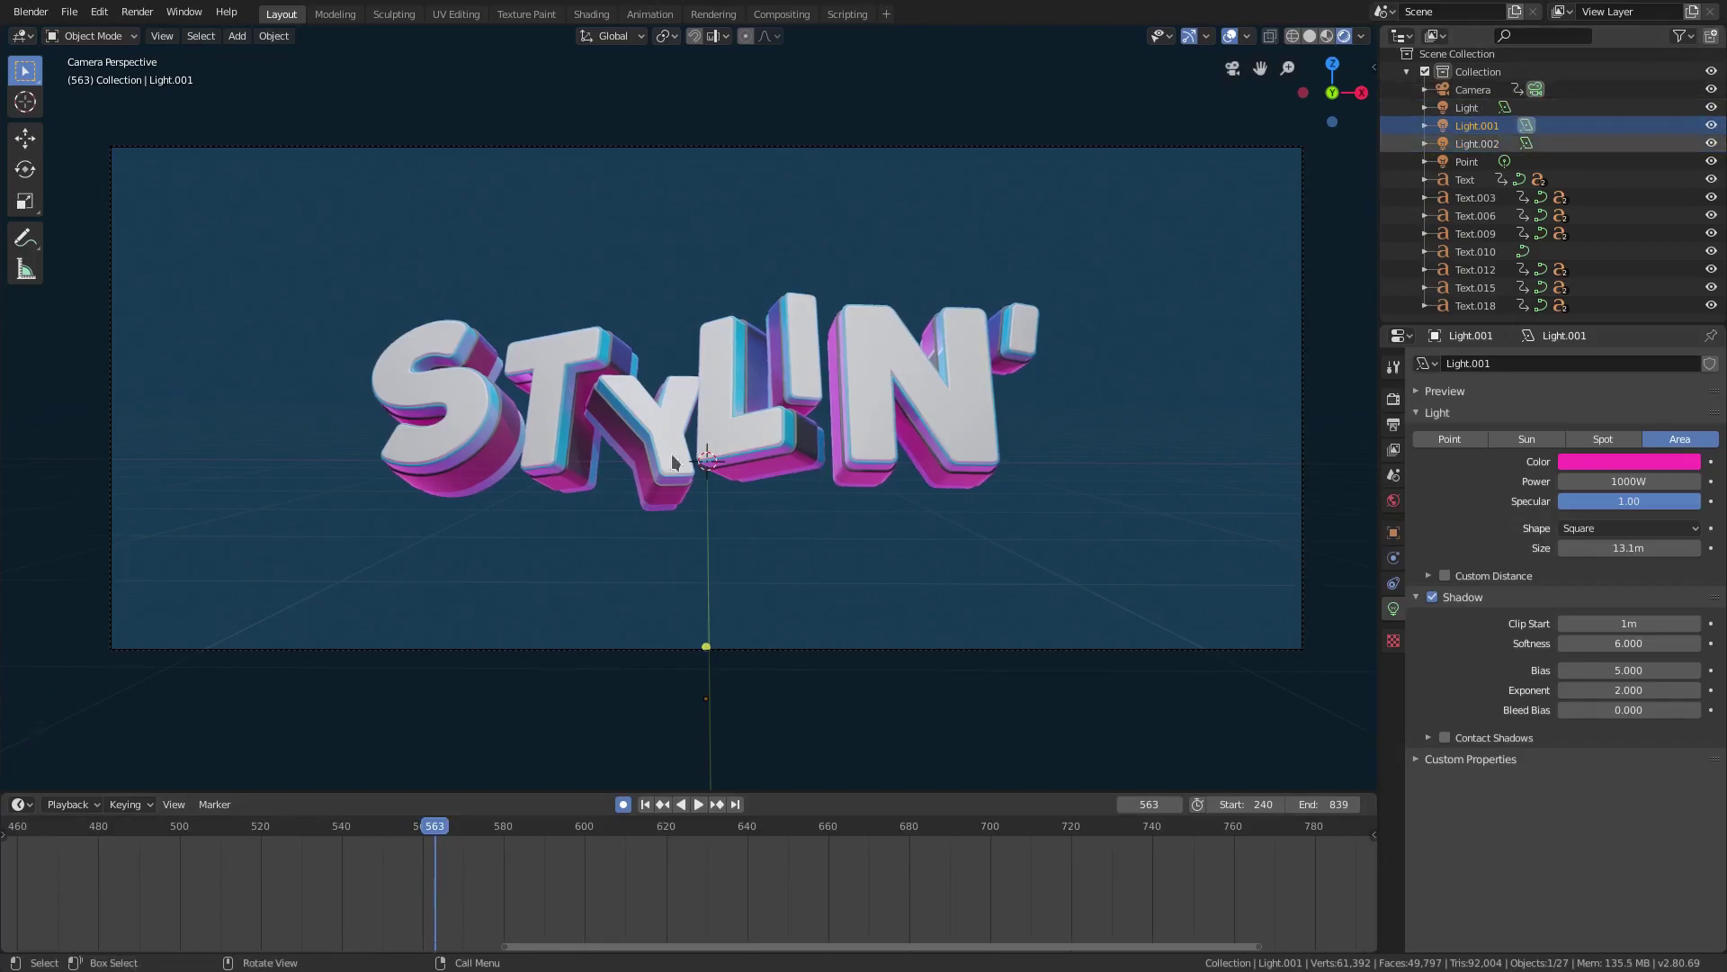
left_click(459, 456)
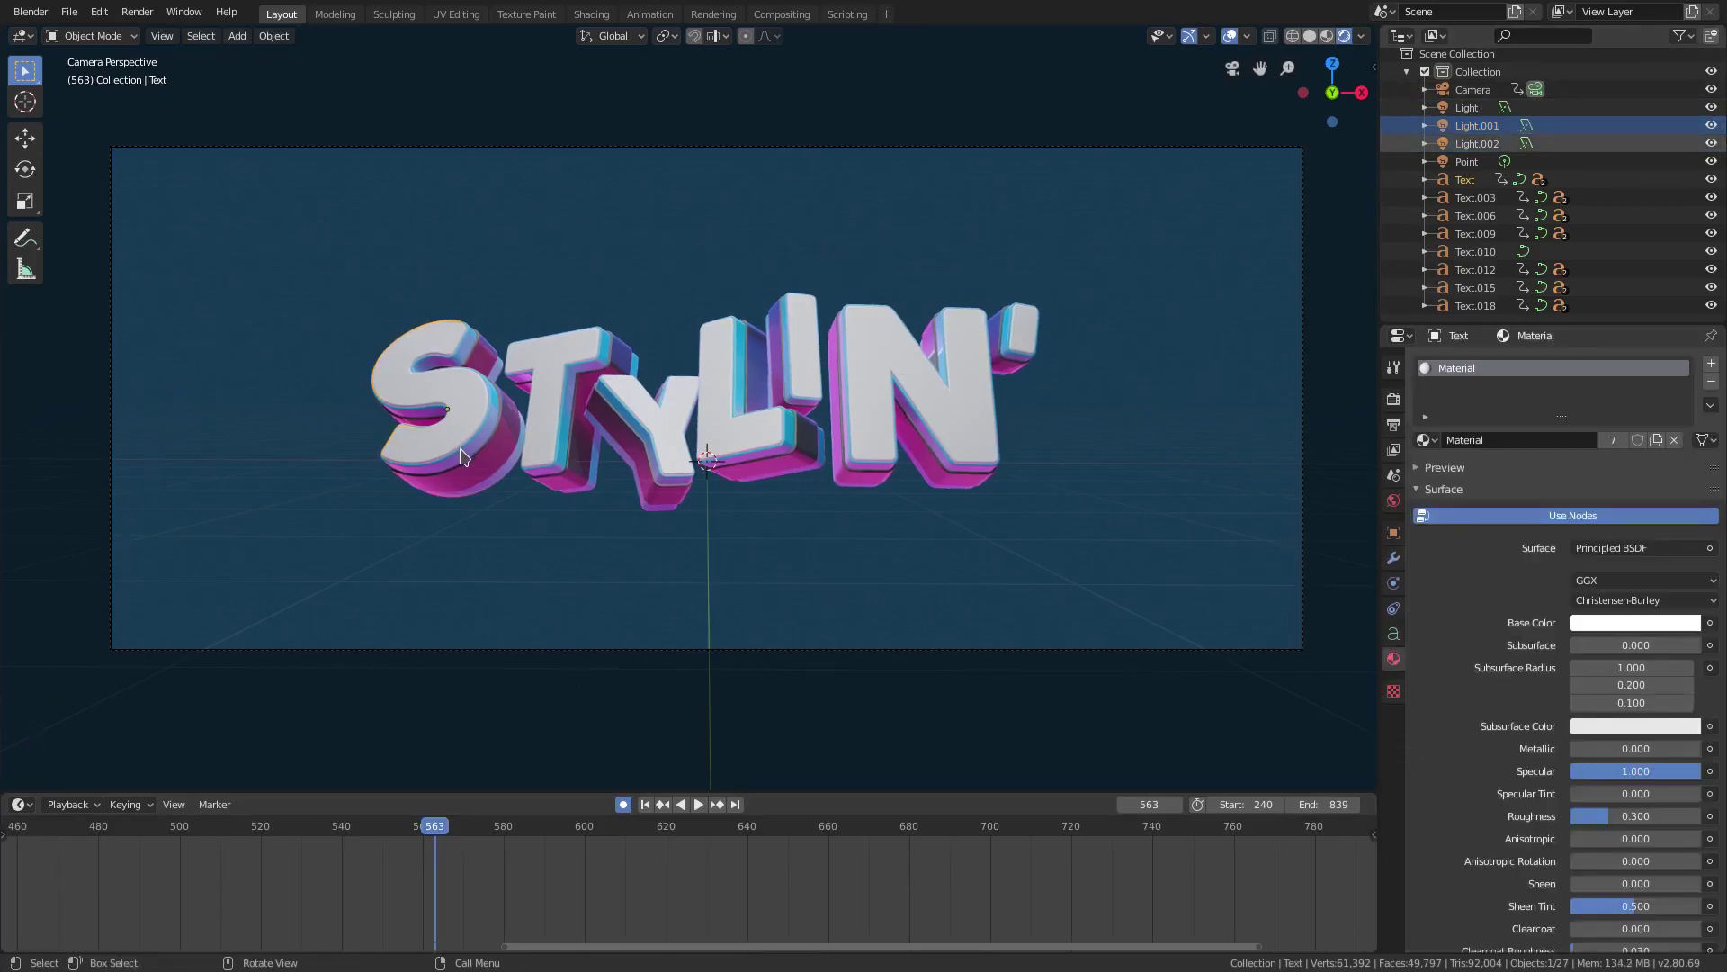
left_click(490, 836)
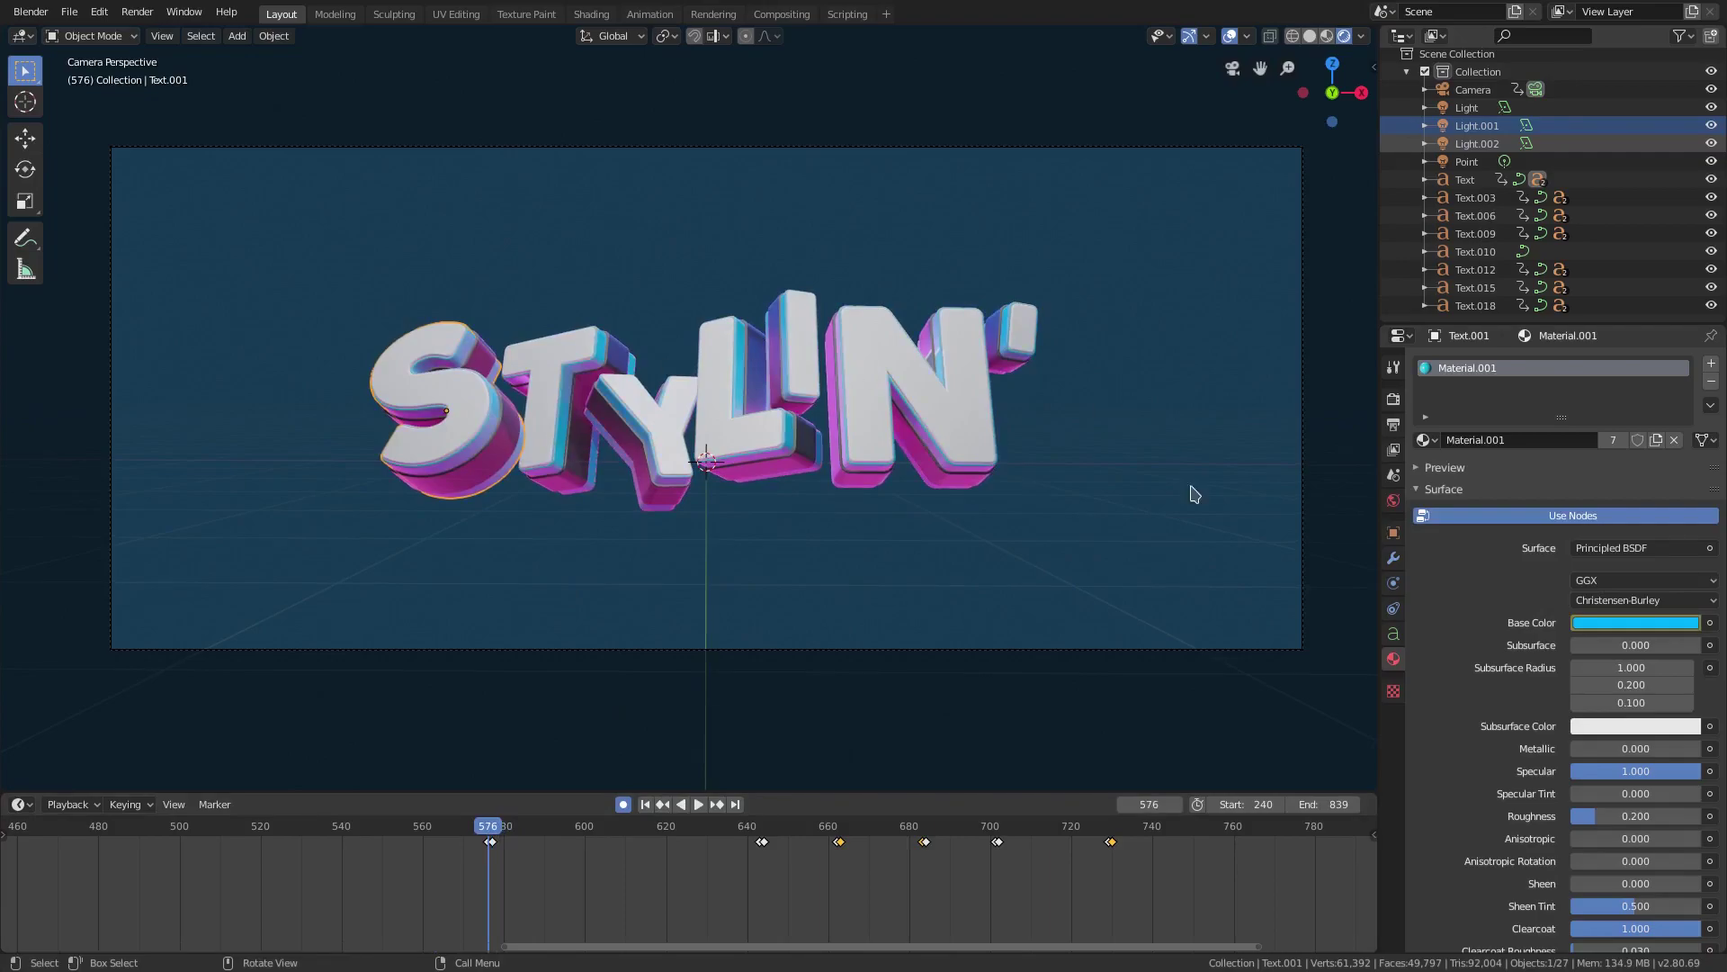
left_click(1476, 125)
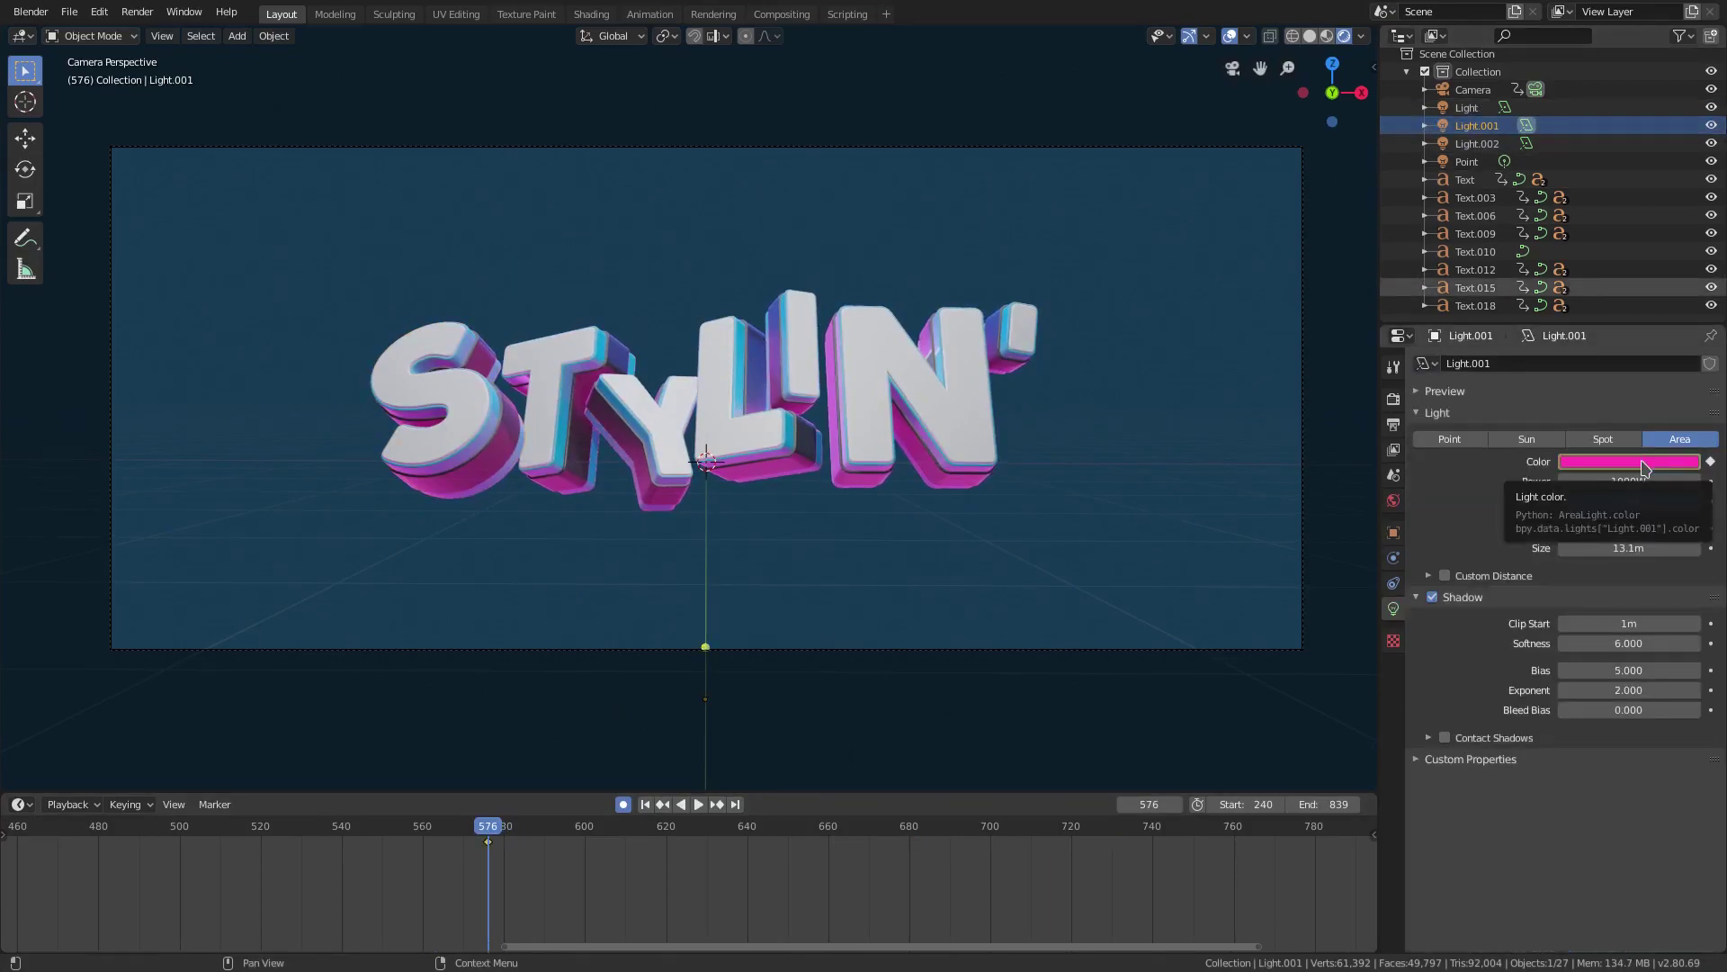
Set Light.001's color to cyan (H 0.513, S 1.000, V 1.000) at frame 730 and keyframe it.
left_click(477, 449)
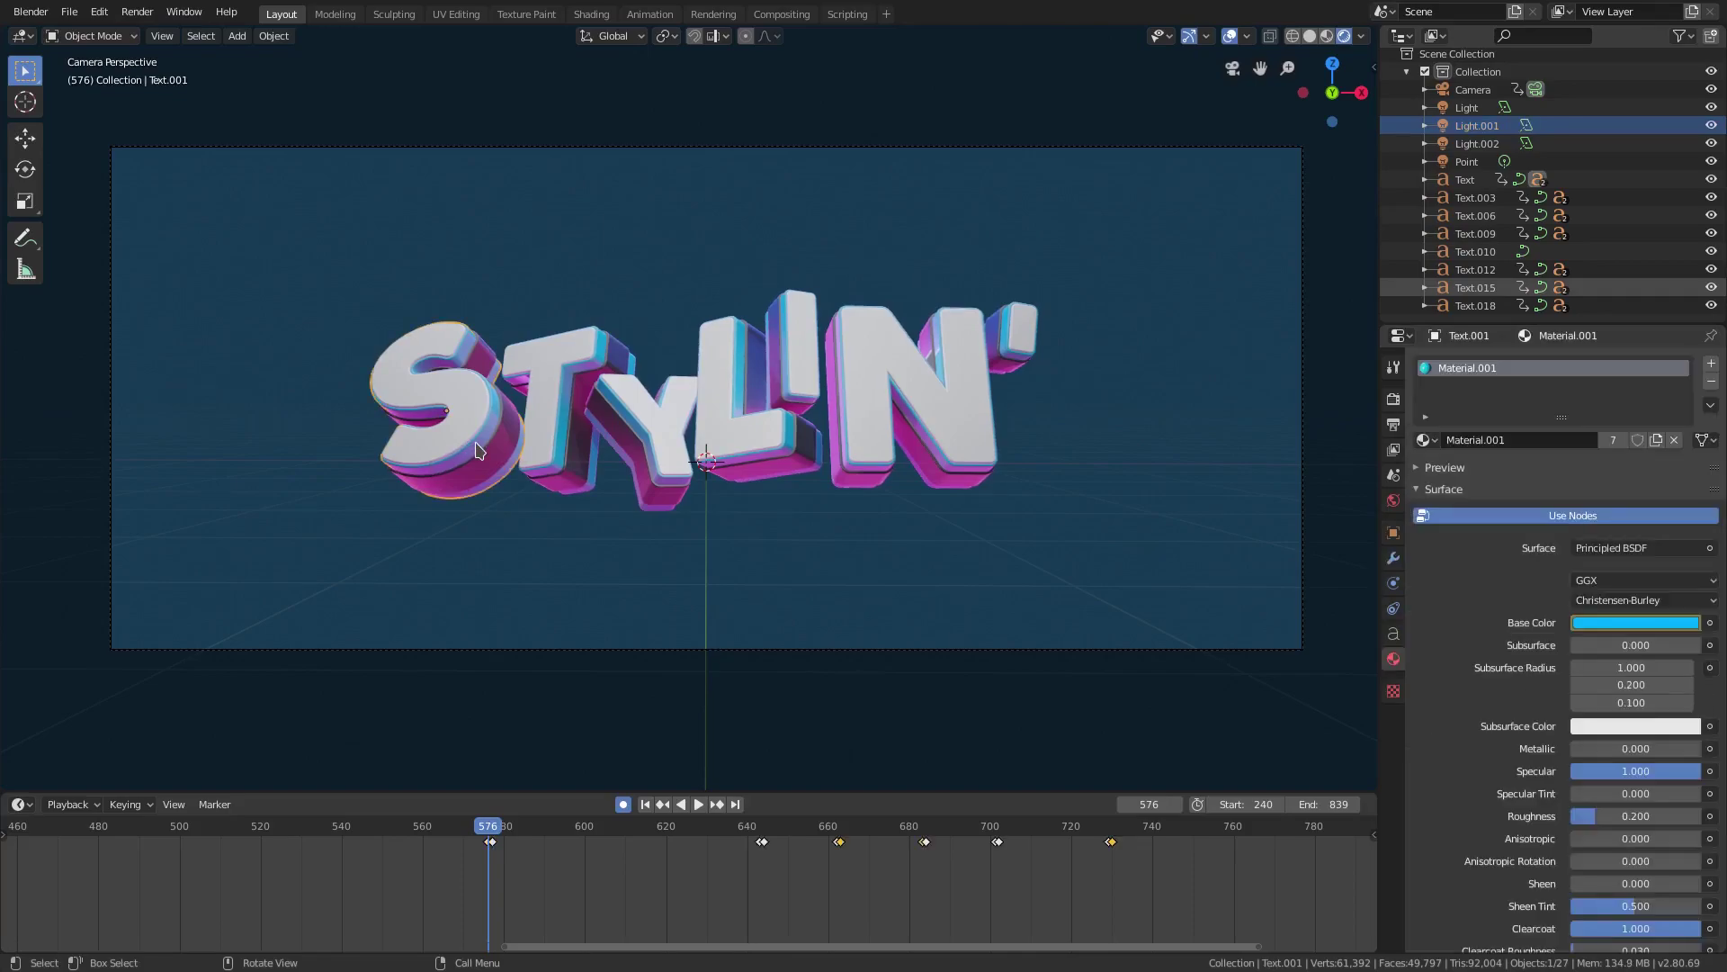
left_click(1112, 829)
middle_click_drag(1173, 900, 987, 902)
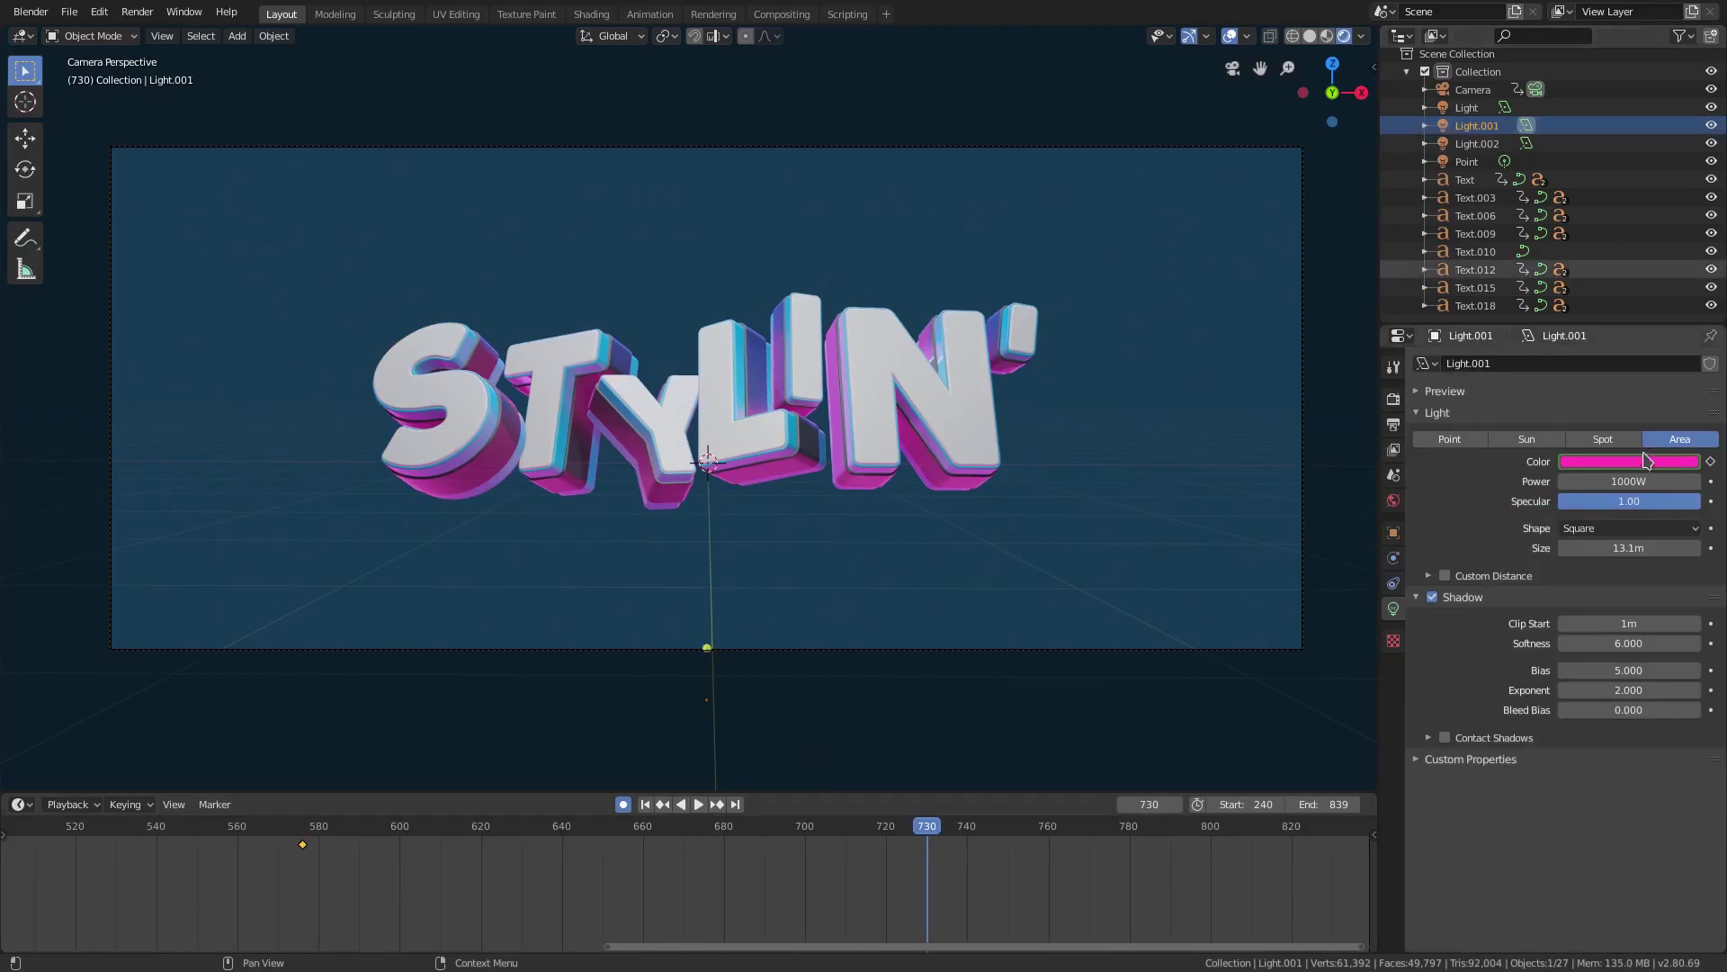
left_click(1645, 462)
mouse_move(1595, 333)
left_mouse_down()
mouse_move(1573, 250)
mouse_move(1628, 222)
mouse_move(1613, 219)
left_mouse_up()
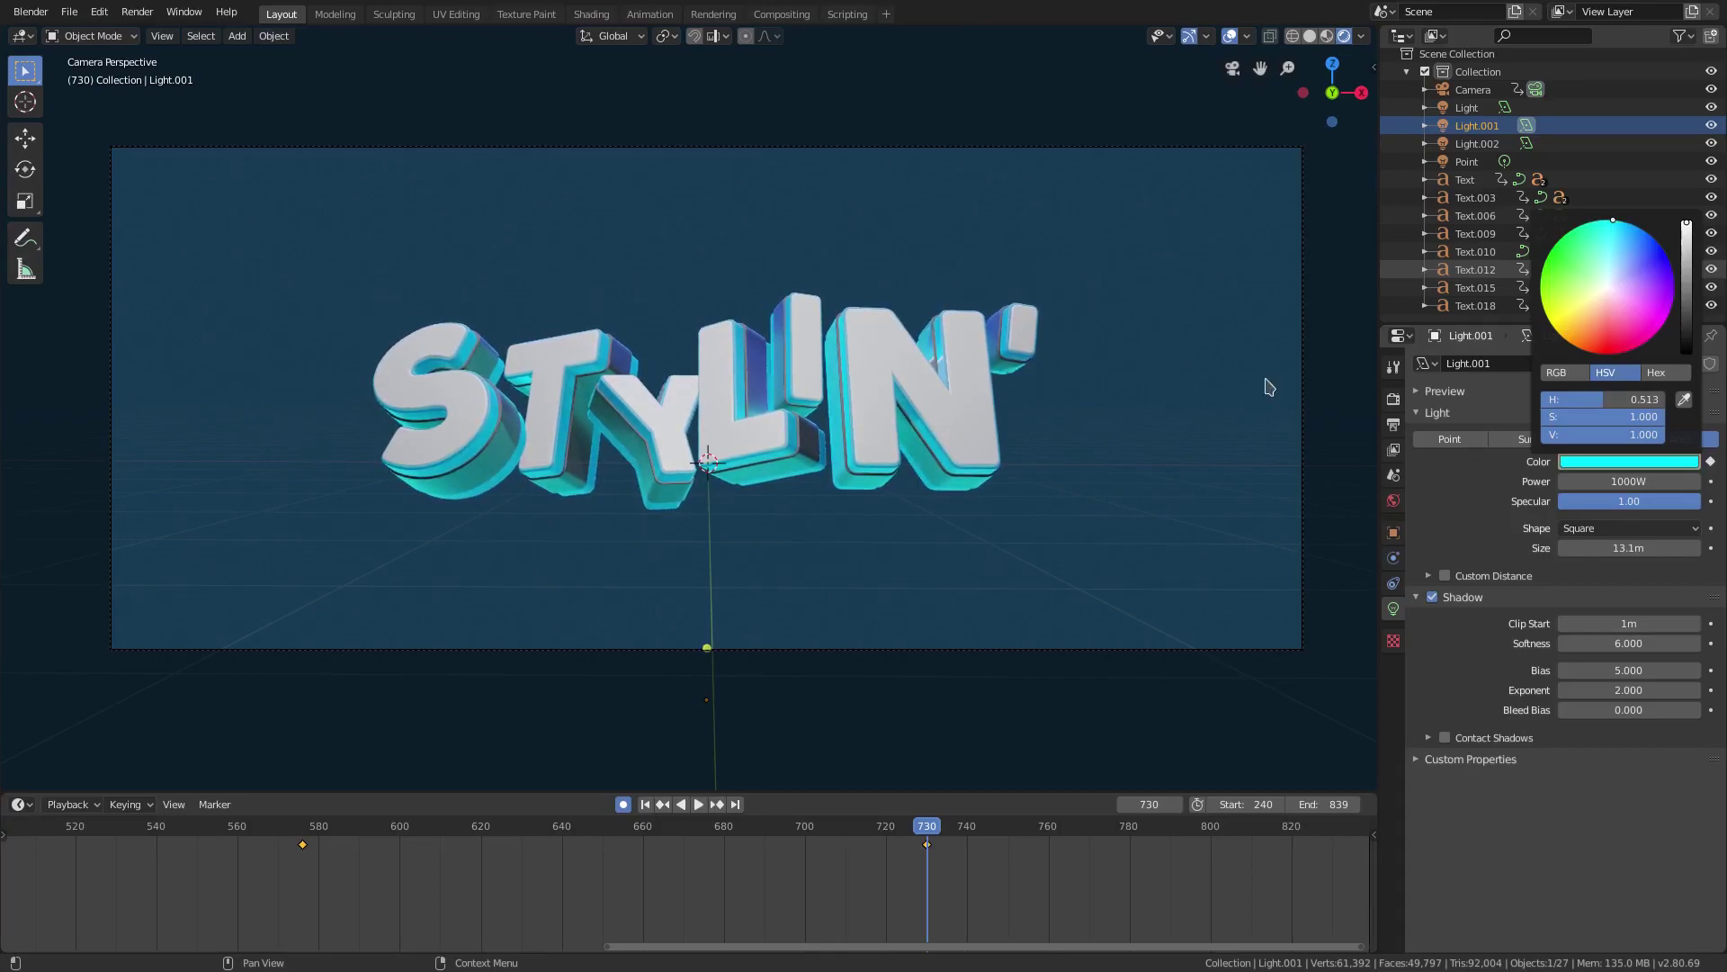
key("i")
Scrub repeatedly between frames 576 and 730 to review how the light fades from pink to cyan.
middle_click_drag(871, 899, 996, 894)
left_click_drag(1028, 824, 316, 835)
middle_click_drag(344, 849, 530, 853)
left_click_drag(476, 831, 1388, 833)
mouse_move(958, 861)
middle_mouse_down()
mouse_move(580, 859)
mouse_move(969, 884)
middle_mouse_up()
scroll(677, 879, "down", 11)
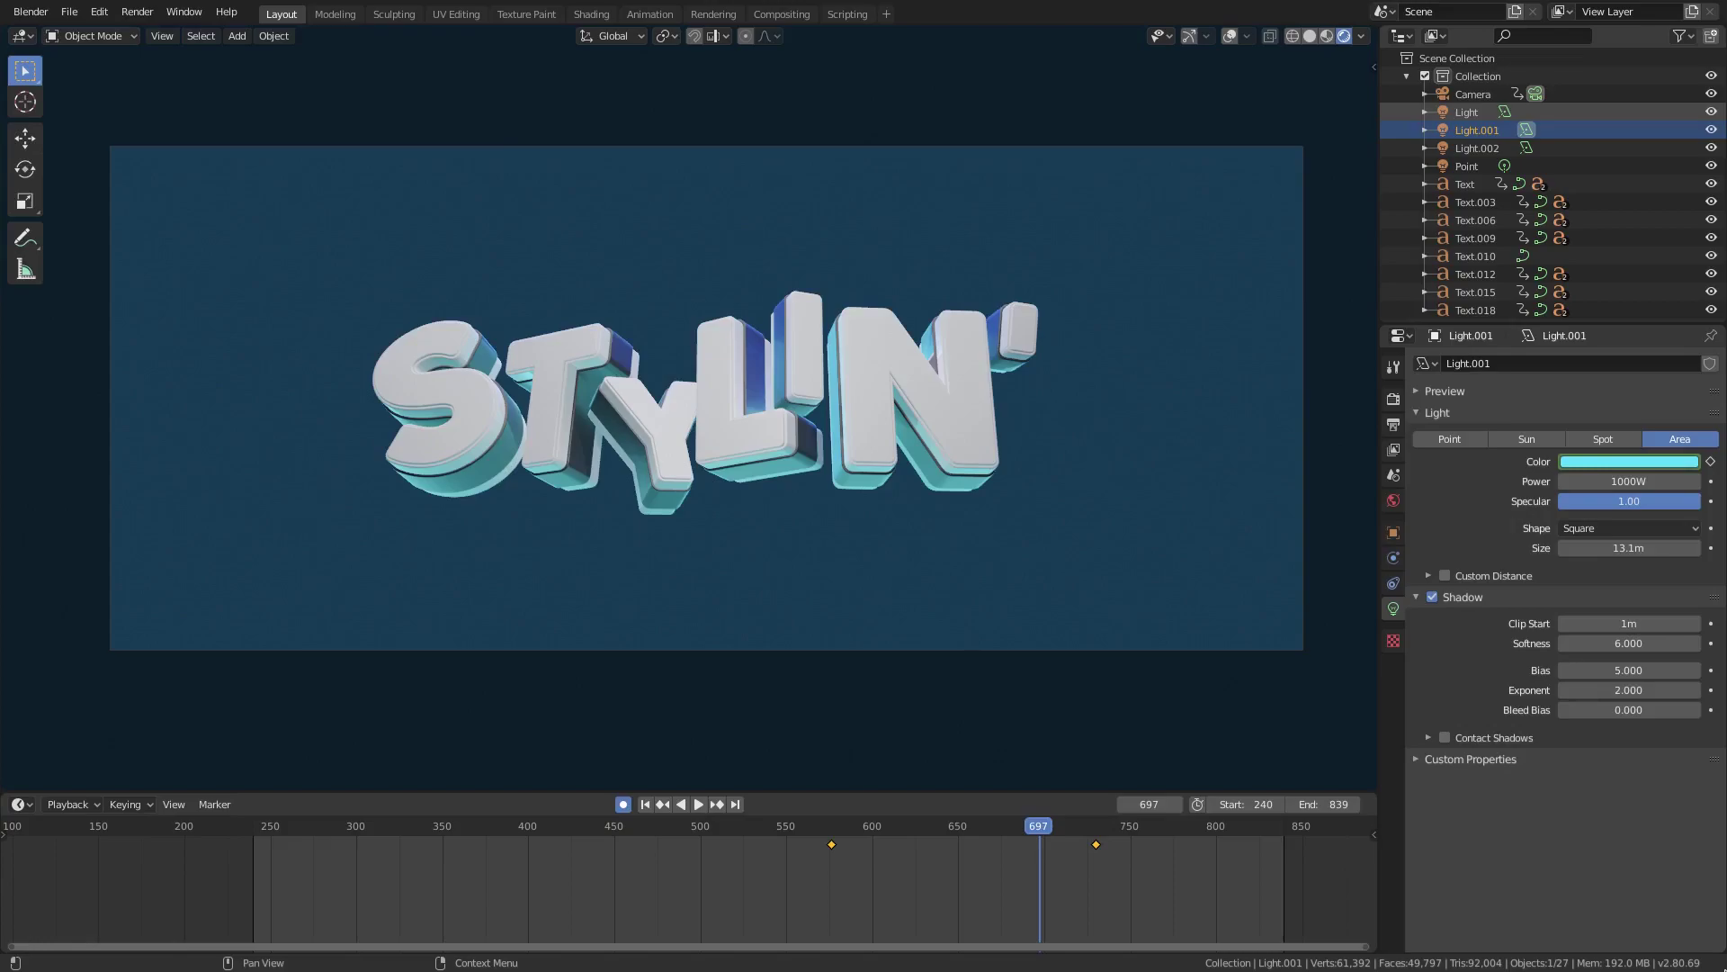
left_click(864, 830)
scroll(988, 855, "up", 3)
middle_click_drag(981, 858, 687, 845)
scroll(768, 859, "up", 4)
left_click(566, 832)
left_click_drag(930, 828, 979, 829)
left_click_drag(620, 824, 926, 864)
left_click(66, 805)
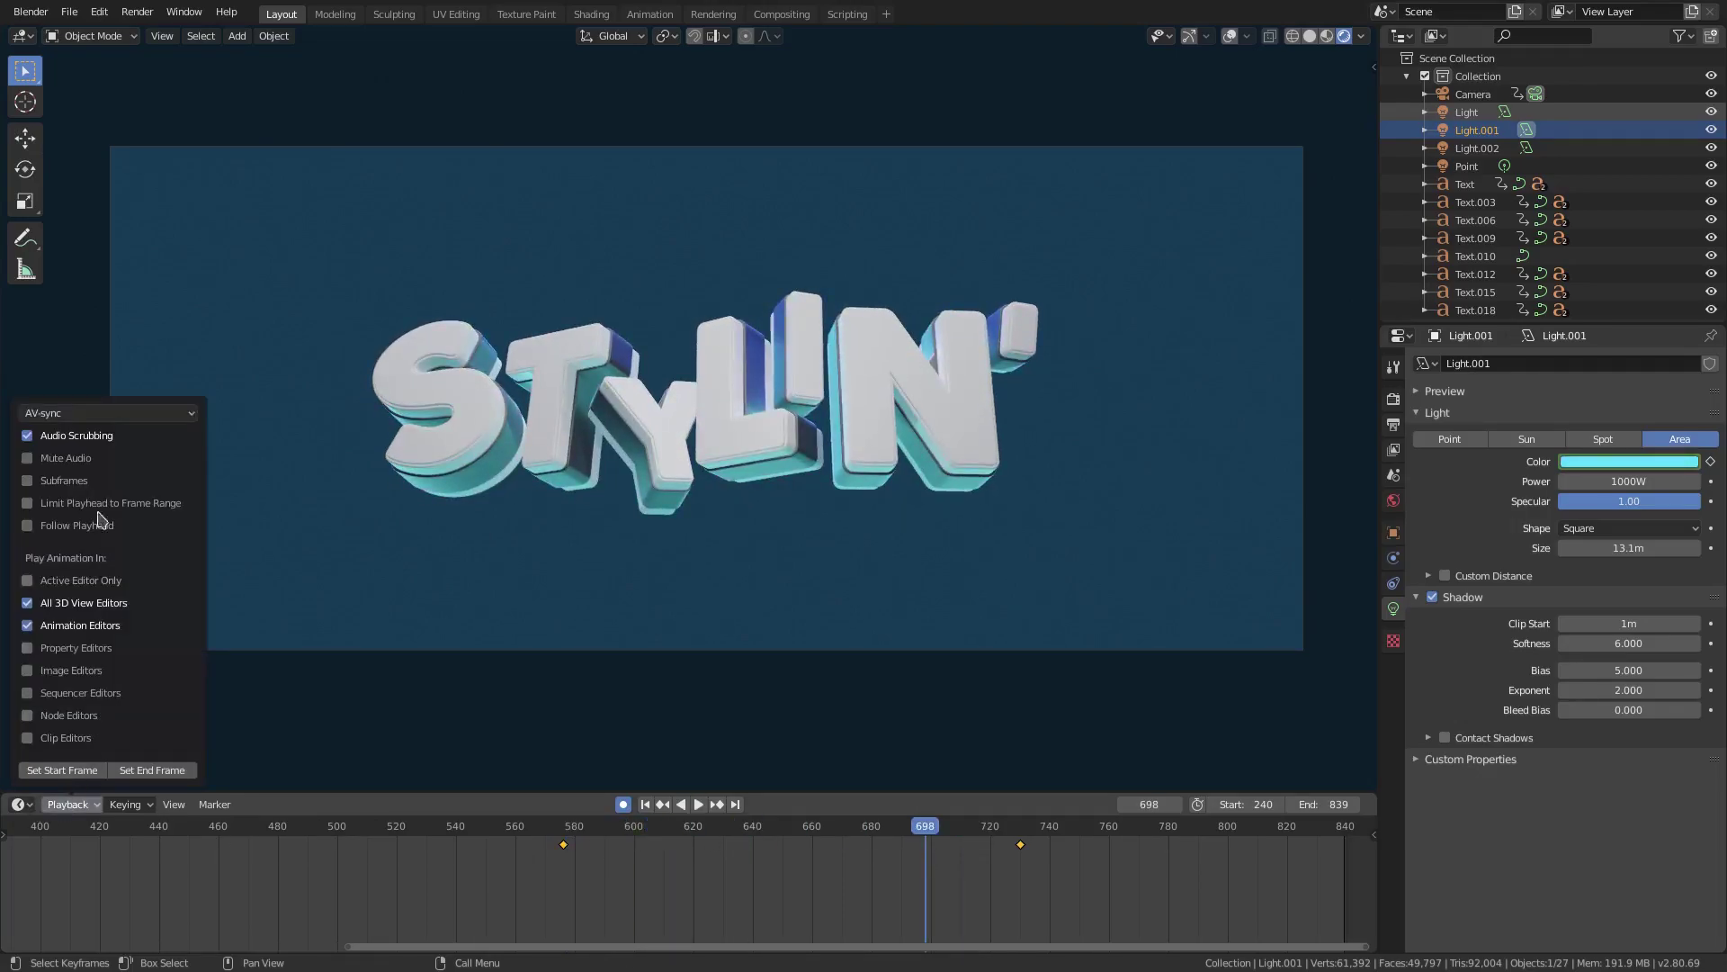
left_click_drag(569, 829, 823, 838)
scroll(748, 530, "up", 4)
scroll(747, 531, "down", 2)
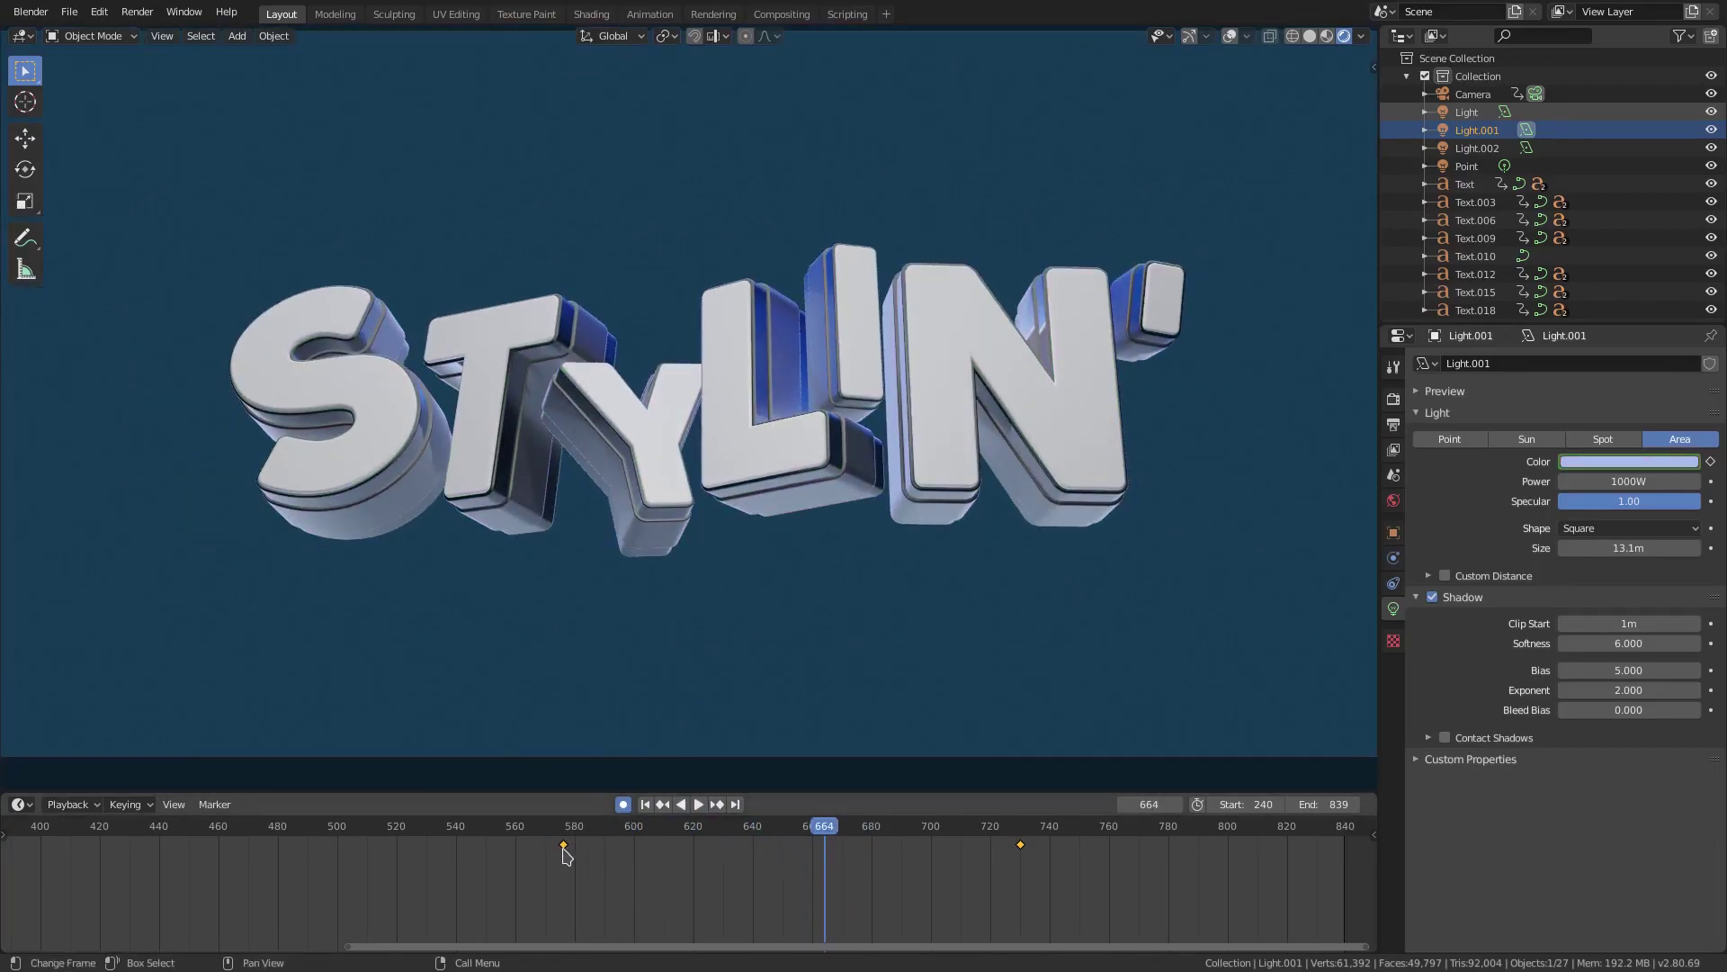
Move Light.001's pink keyframe from frame 576 to frame 729, directly before the cyan keyframe.
key("g")
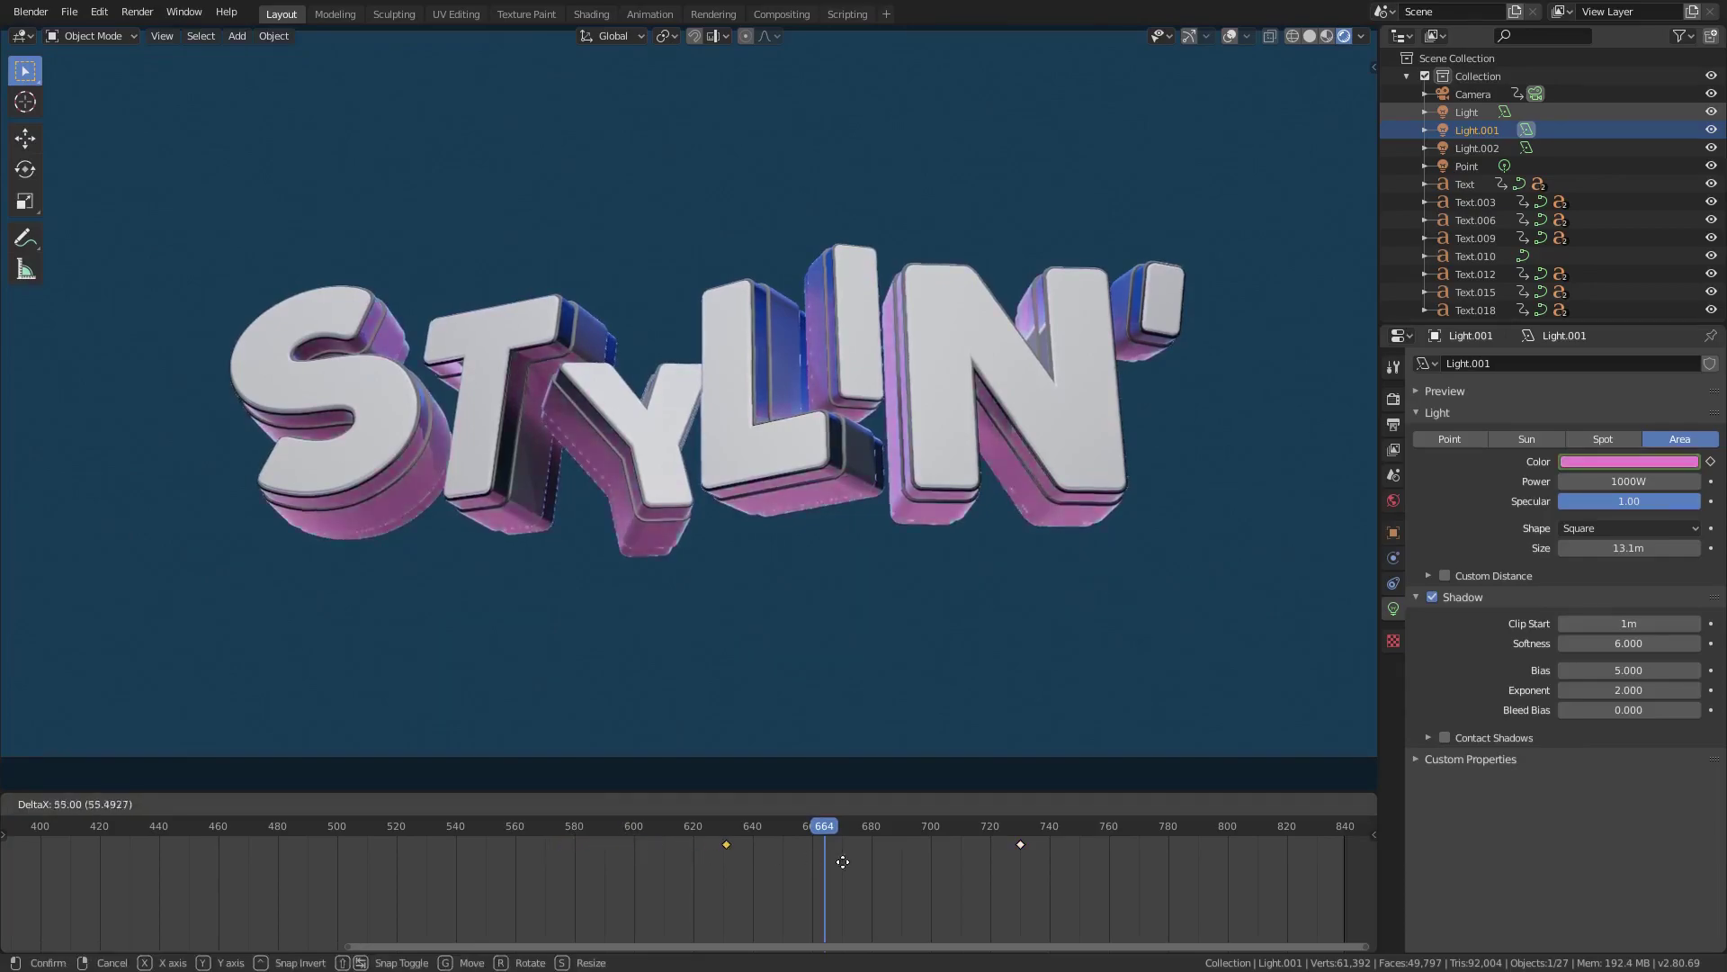
left_click(1089, 886)
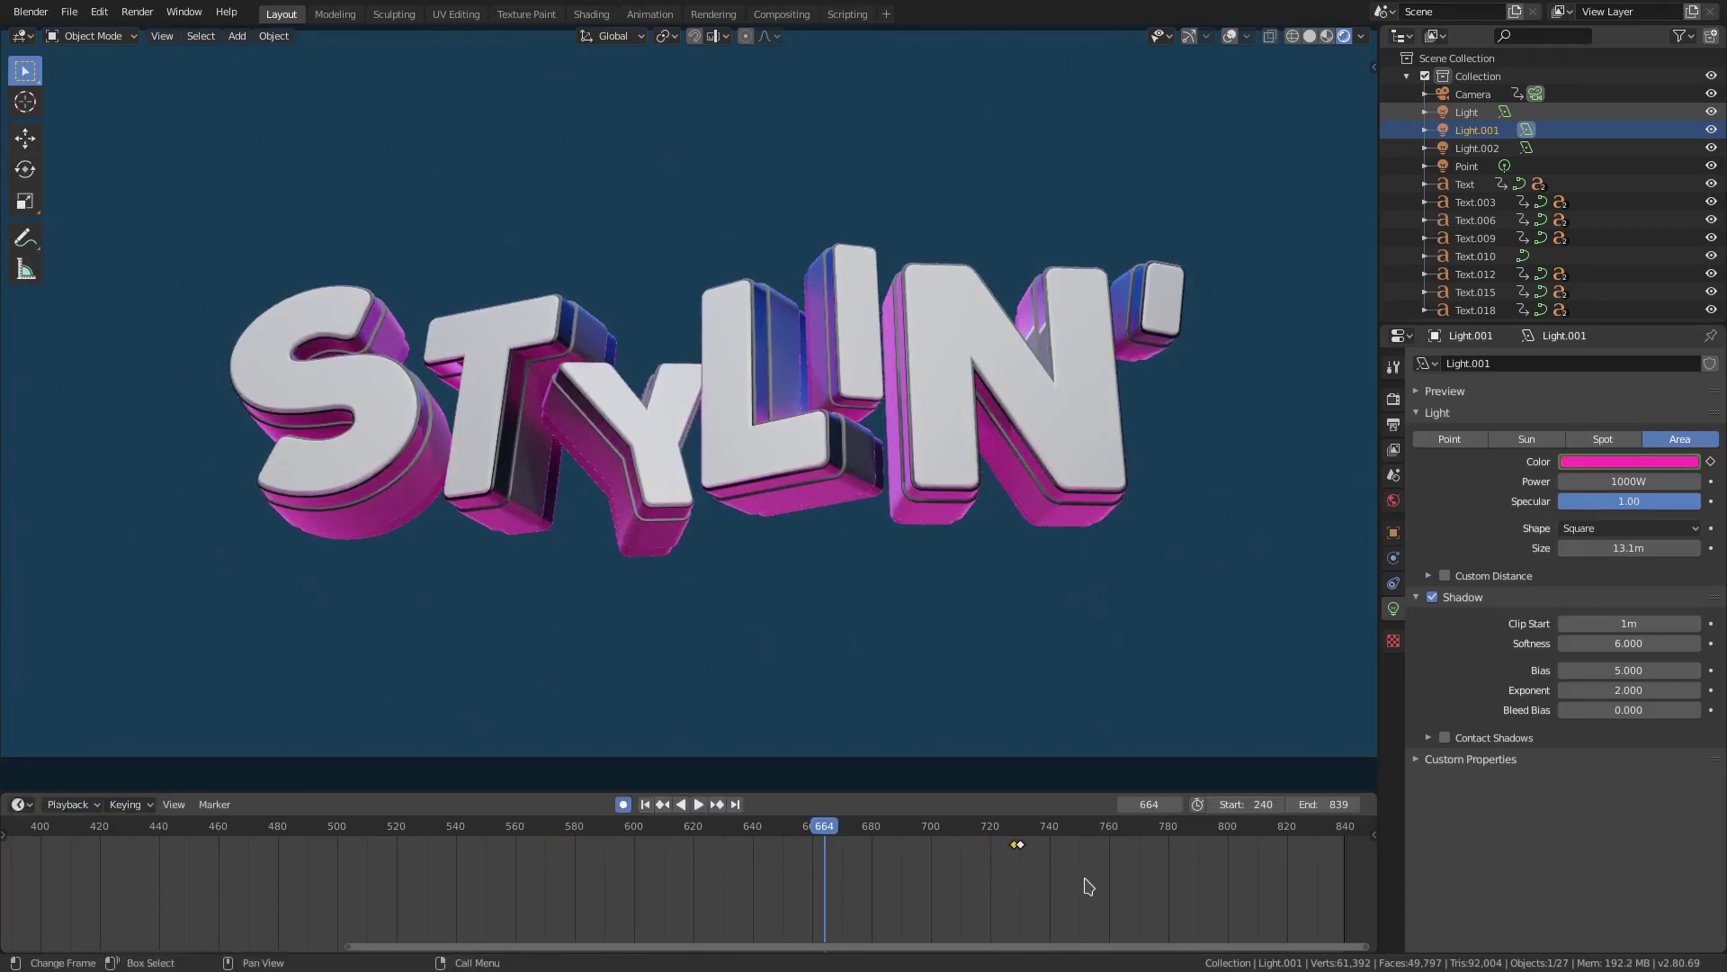
left_click(1012, 830)
scroll(909, 865, "up", 8)
key("KP_Decimal")
scroll(855, 874, "up", 5)
scroll(854, 873, "up", 4)
key("Right")
key("Right")
key("Right")
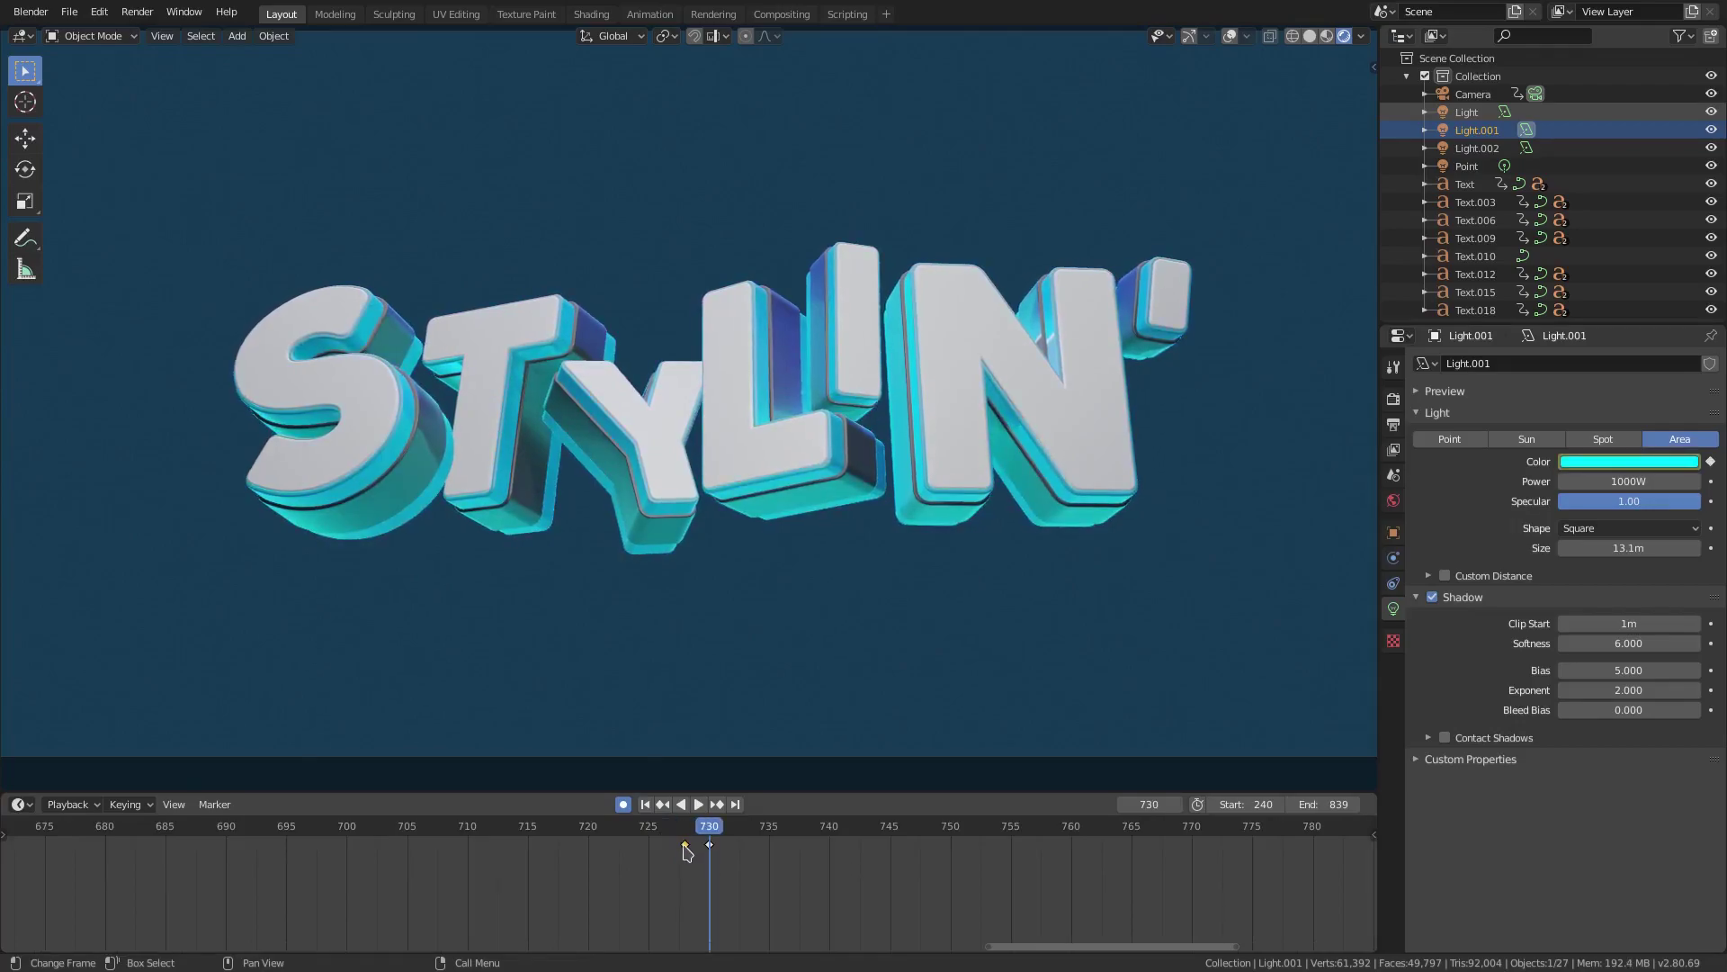
key("Left")
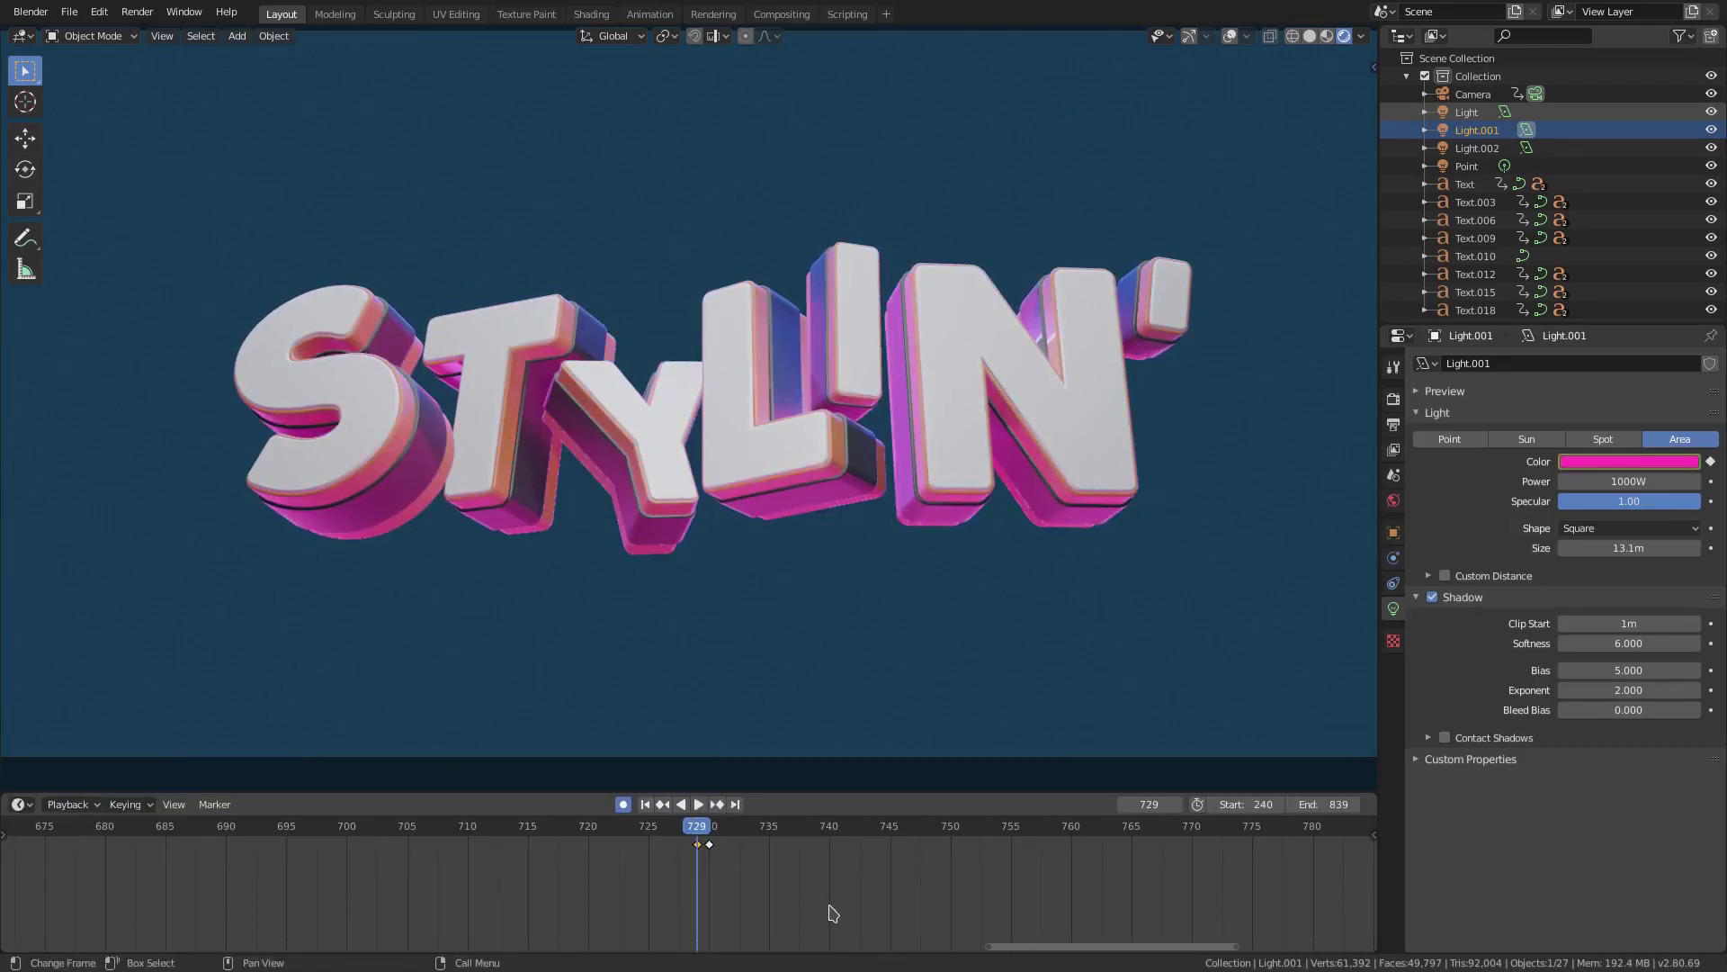
Compare frames 729 and 730, and play back across them twice to check the light's color switch.
key("Right")
key("Left")
key("Right")
key("Left")
left_click(542, 829)
left_click(701, 803)
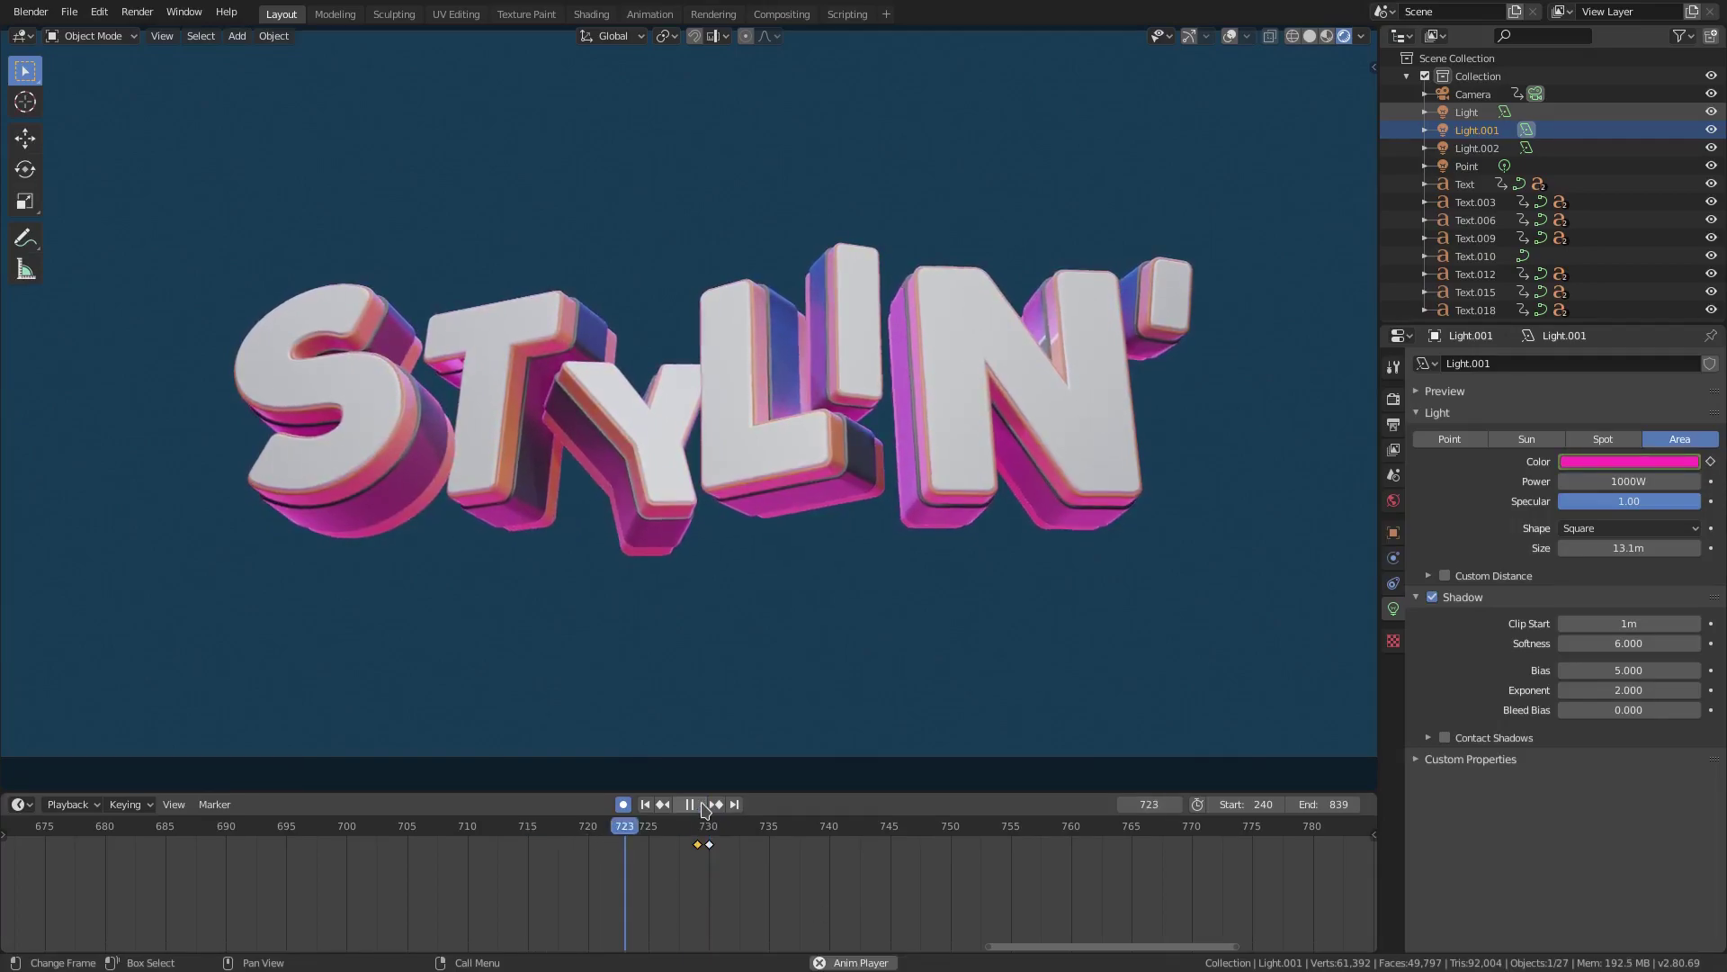
left_click(701, 803)
left_click(283, 832)
left_click(700, 804)
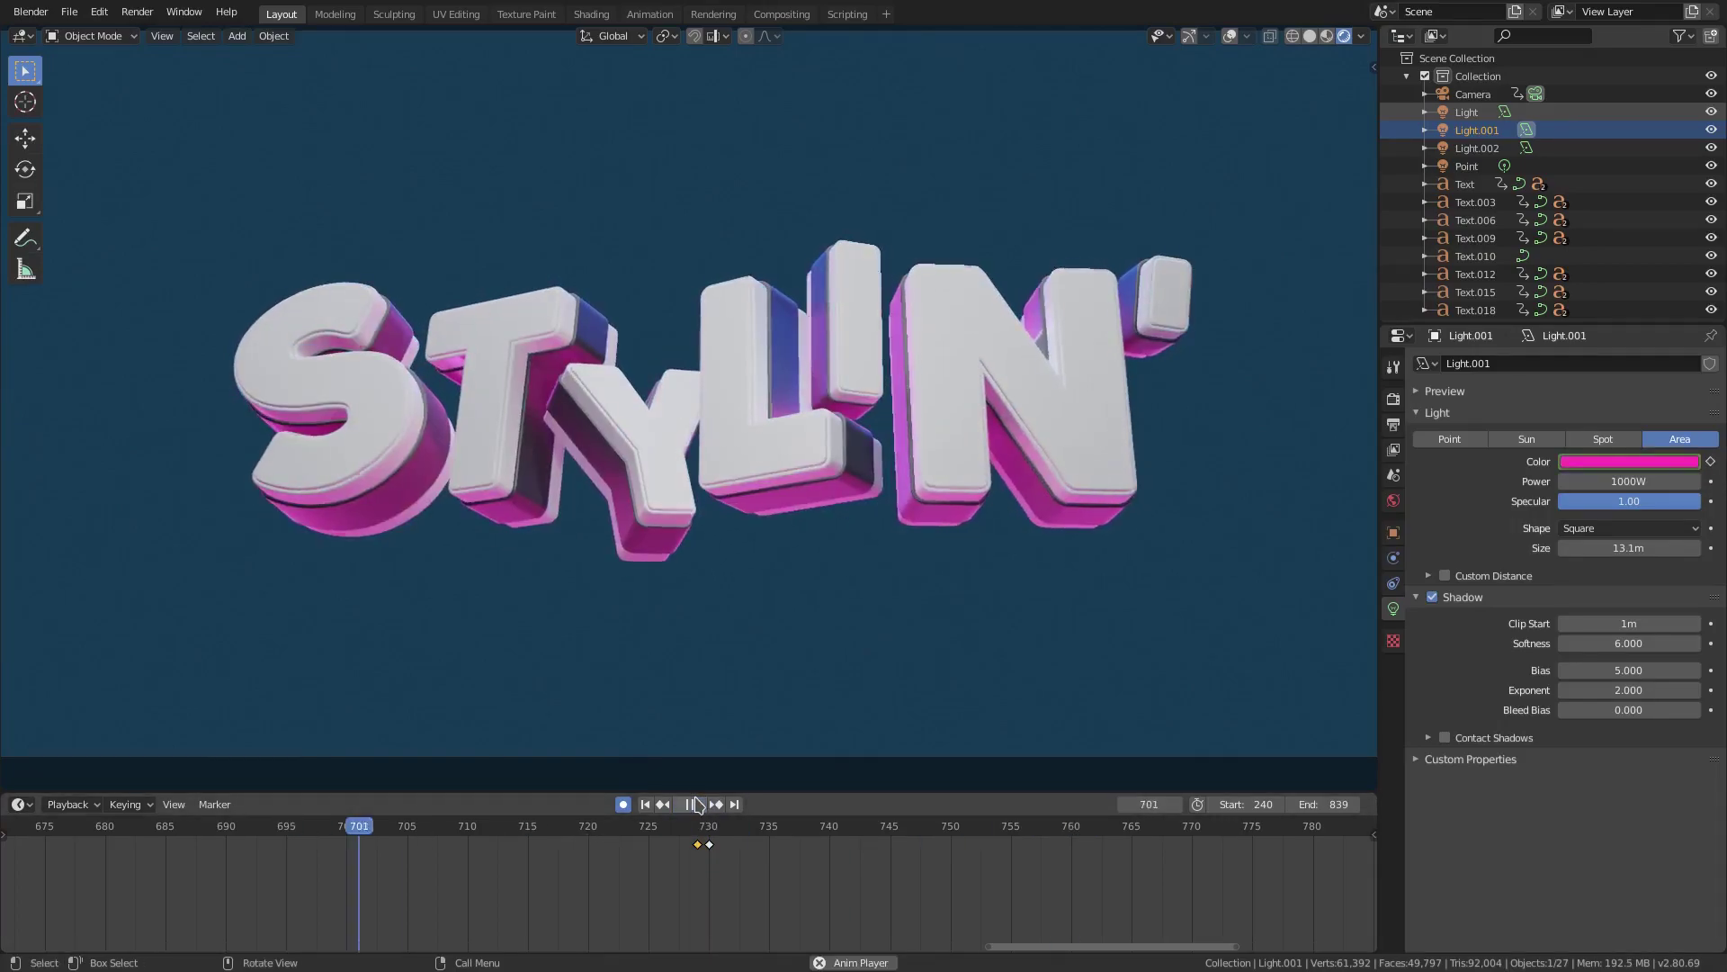
left_click(700, 803)
Scrub back through the timeline and play from an earlier frame to review the light and outline colors together.
scroll(954, 639, "down", 4)
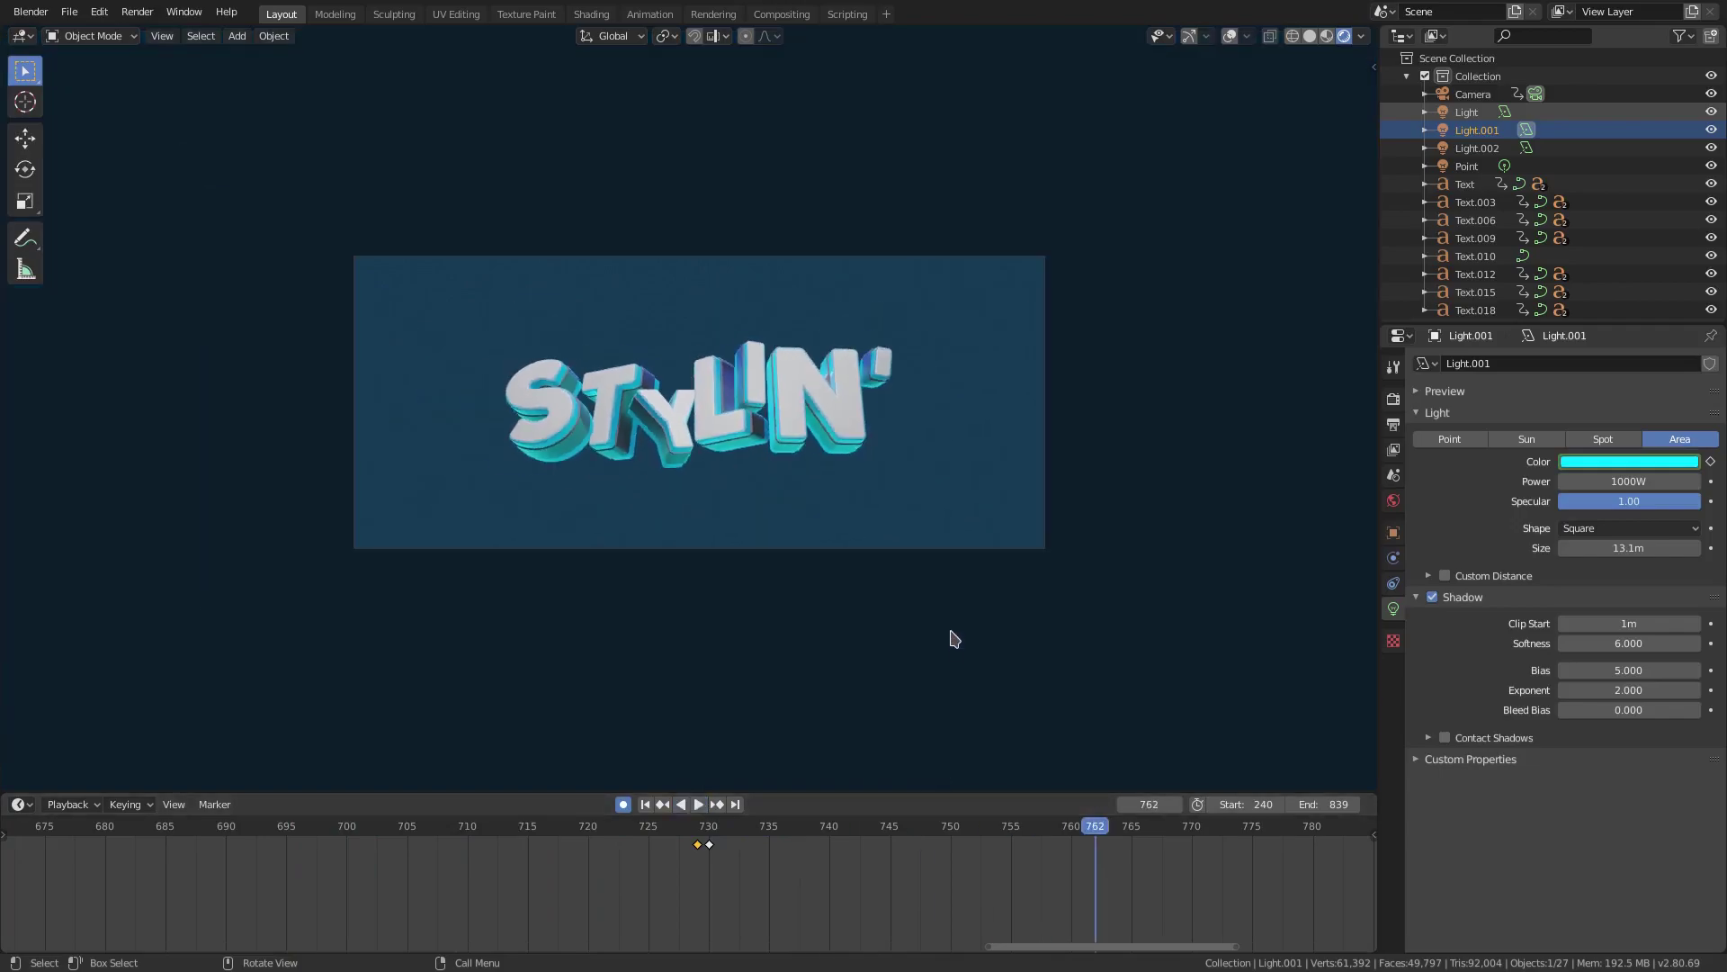
scroll(954, 639, "up", 3)
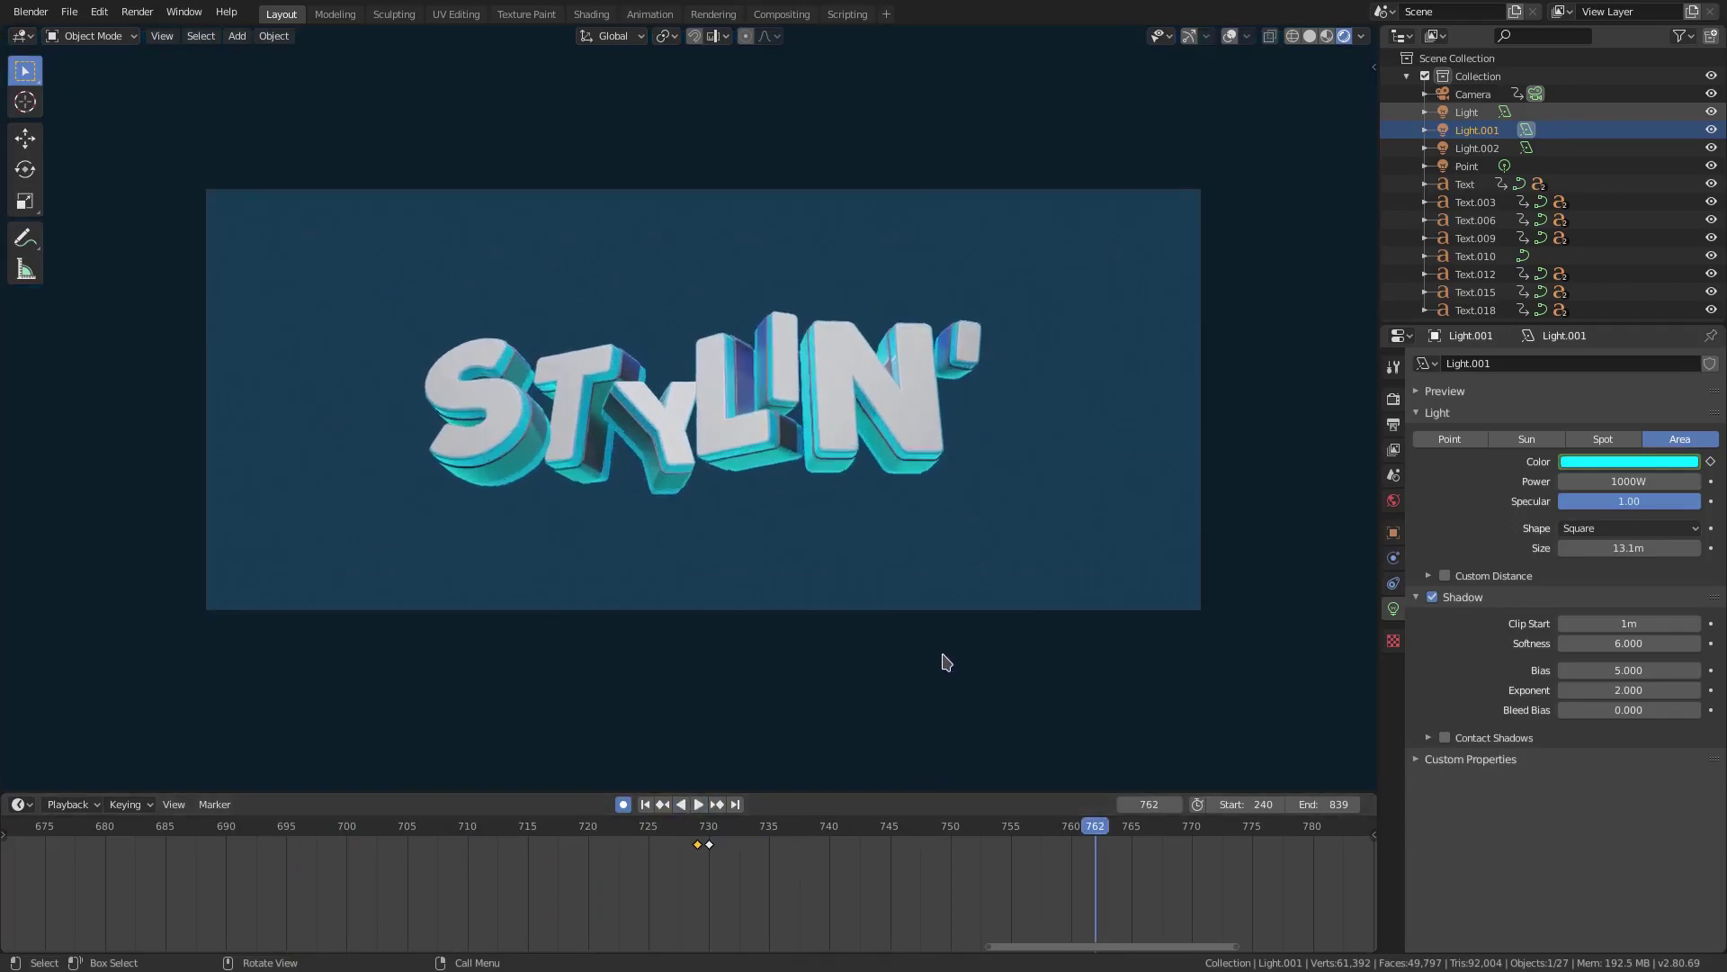
scroll(789, 883, "down", 5)
middle_click_drag(785, 883, 1053, 861)
left_click(1048, 829)
left_click_drag(1049, 836, 386, 945)
scroll(594, 864, "up", 1)
left_click_drag(458, 836, 122, 842)
key("space")
Undo the last timeline frame changes.
key("ctrl+z")
key("ctrl+z")
key("ctrl+z")
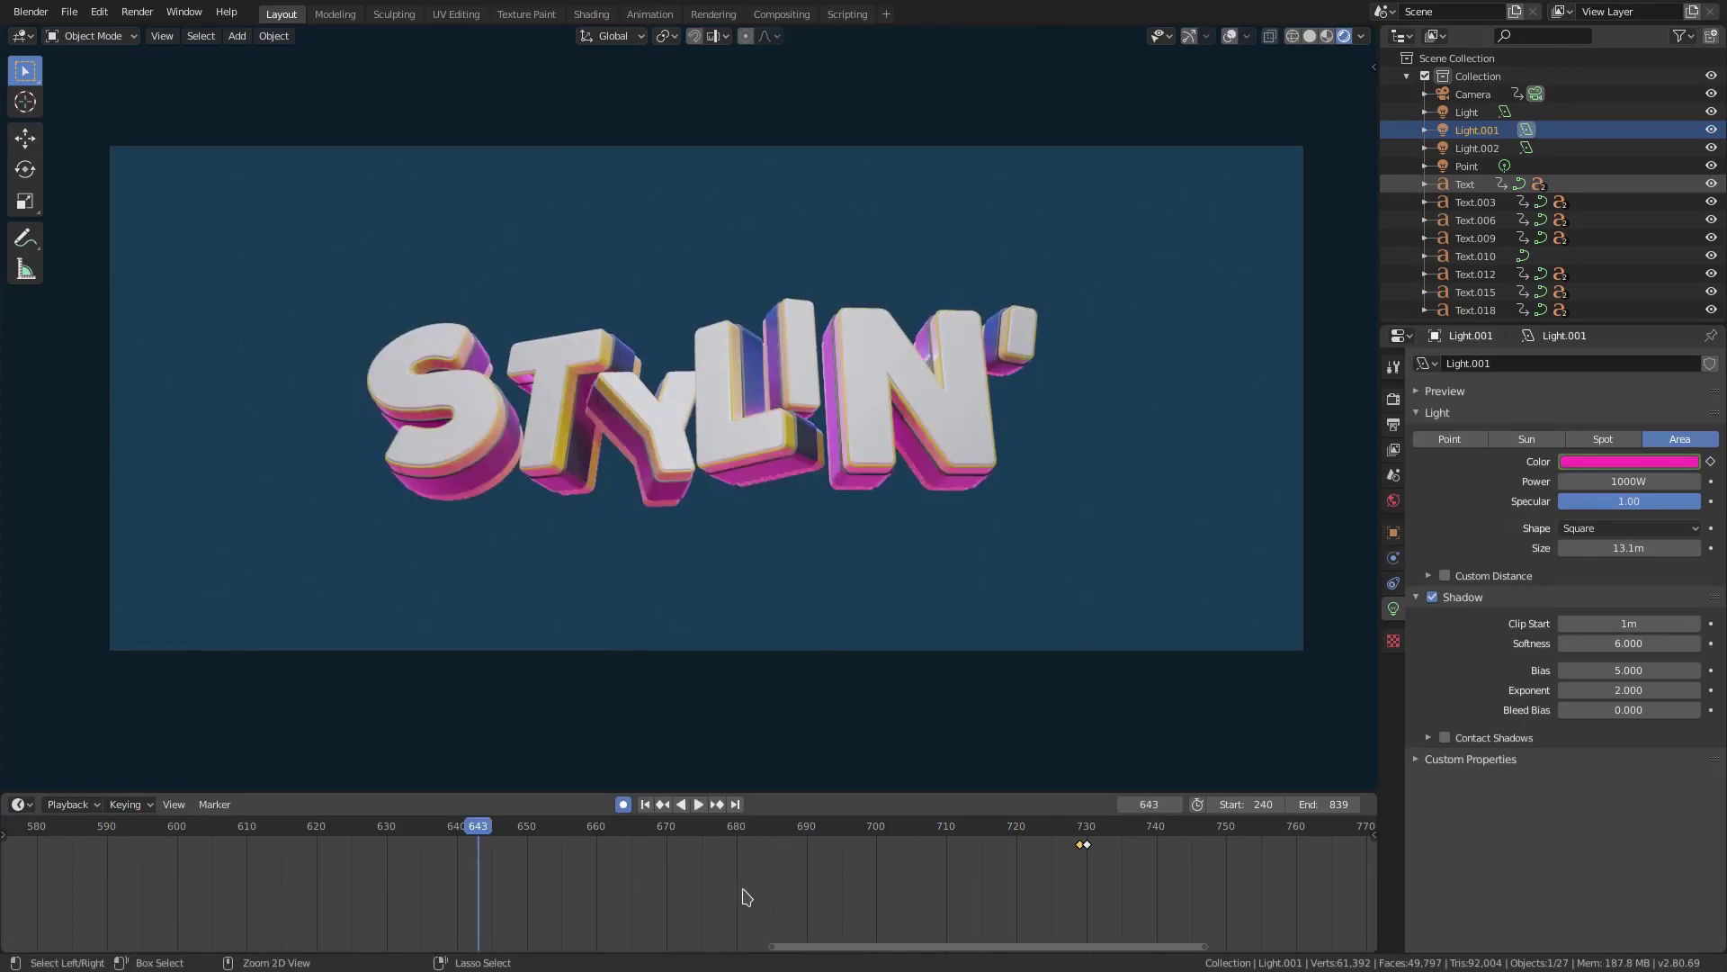
key("ctrl+z")
Step between frames 643 and 644 to examine the outline material's color switch on its keyframes.
left_click_drag(471, 832, 473, 832)
scroll(479, 853, "up", 5)
middle_click_drag(405, 850, 775, 840)
scroll(750, 877, "up", 4)
middle_click_drag(909, 855, 539, 821)
key("Right")
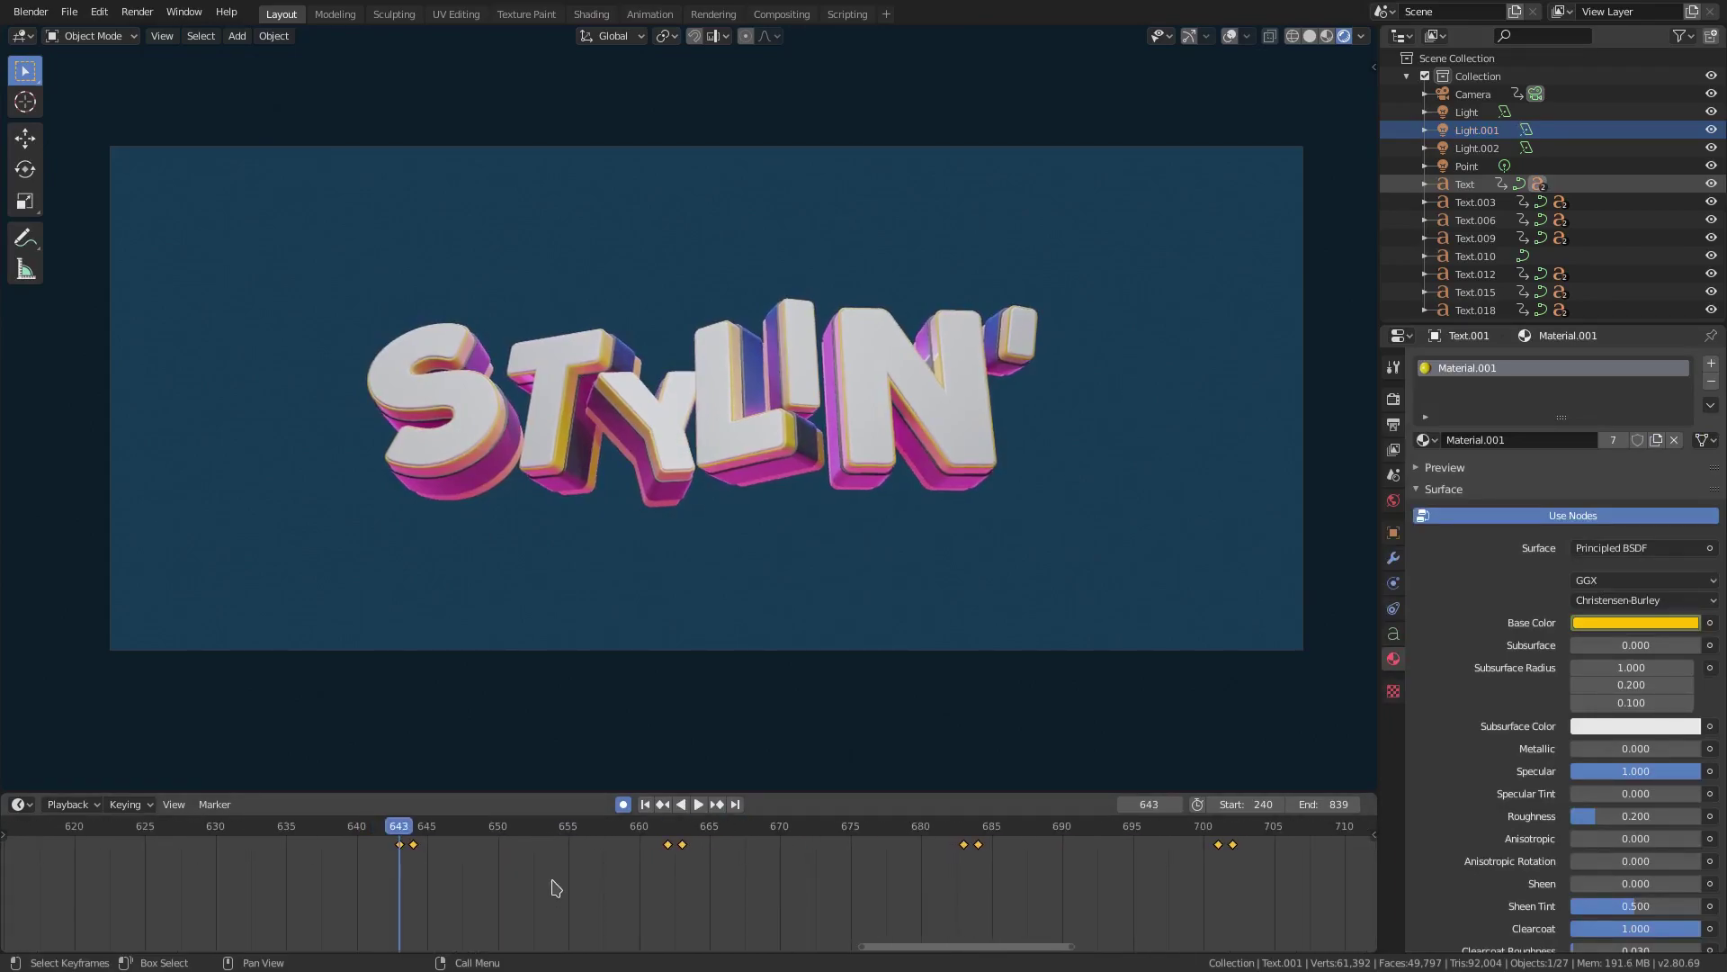
key("Right")
key("Left")
key("Right")
scroll(433, 290, "up", 2)
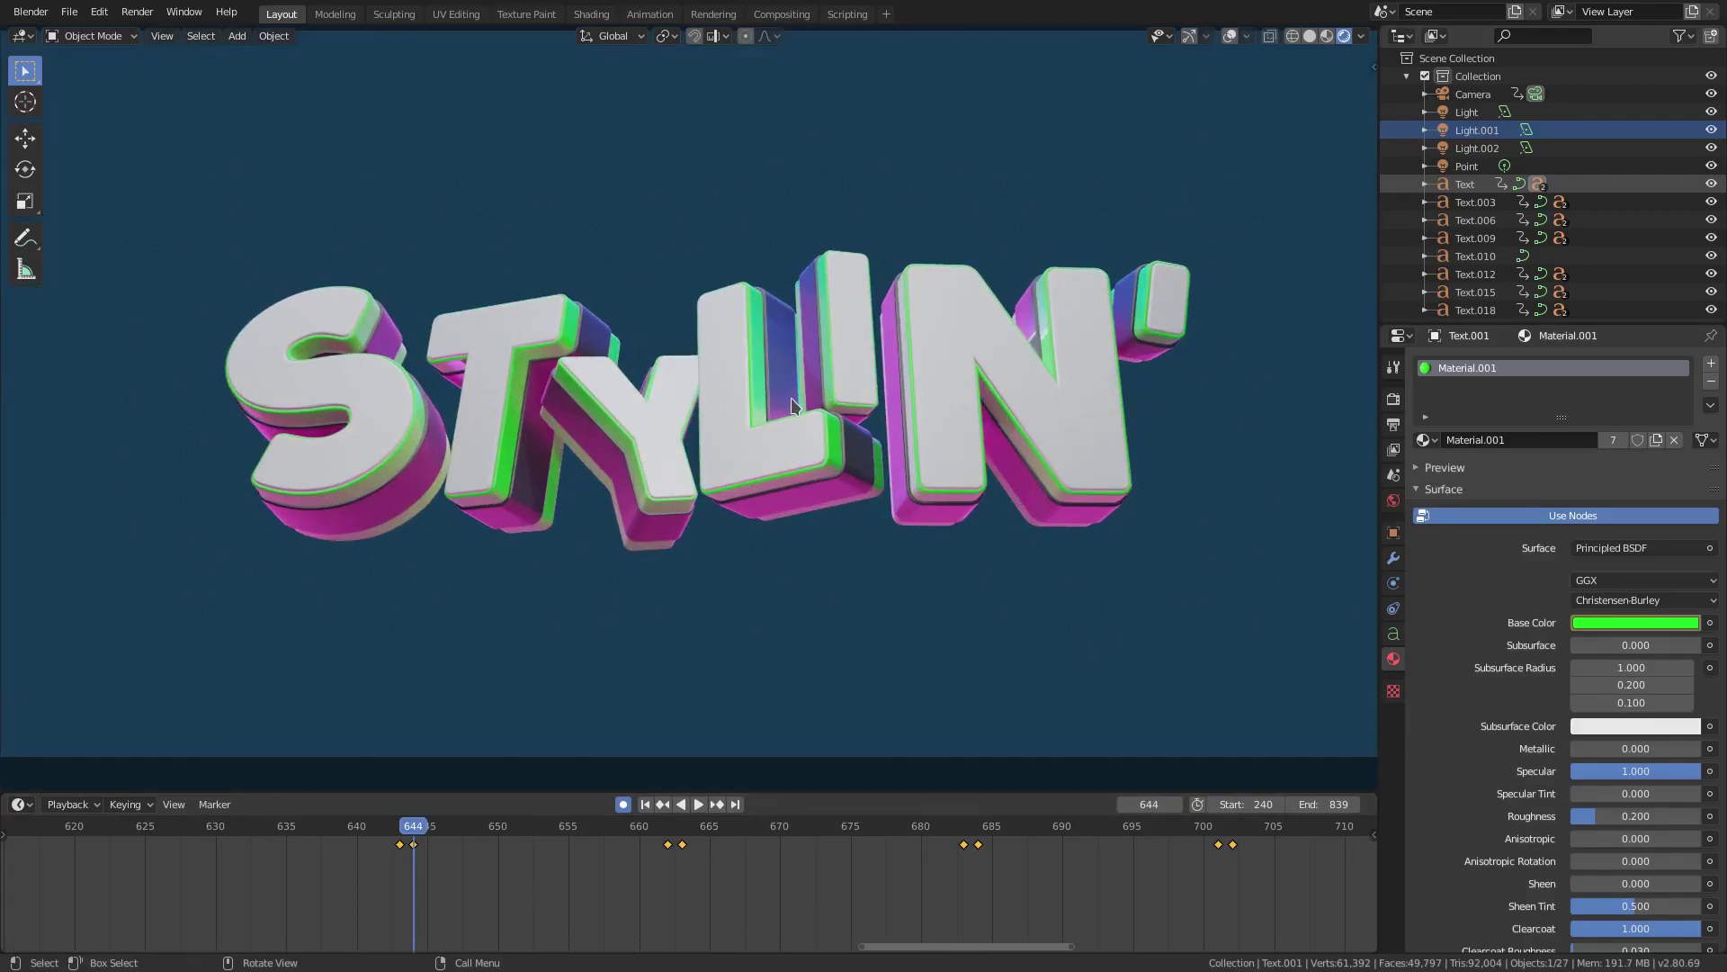
key("Left")
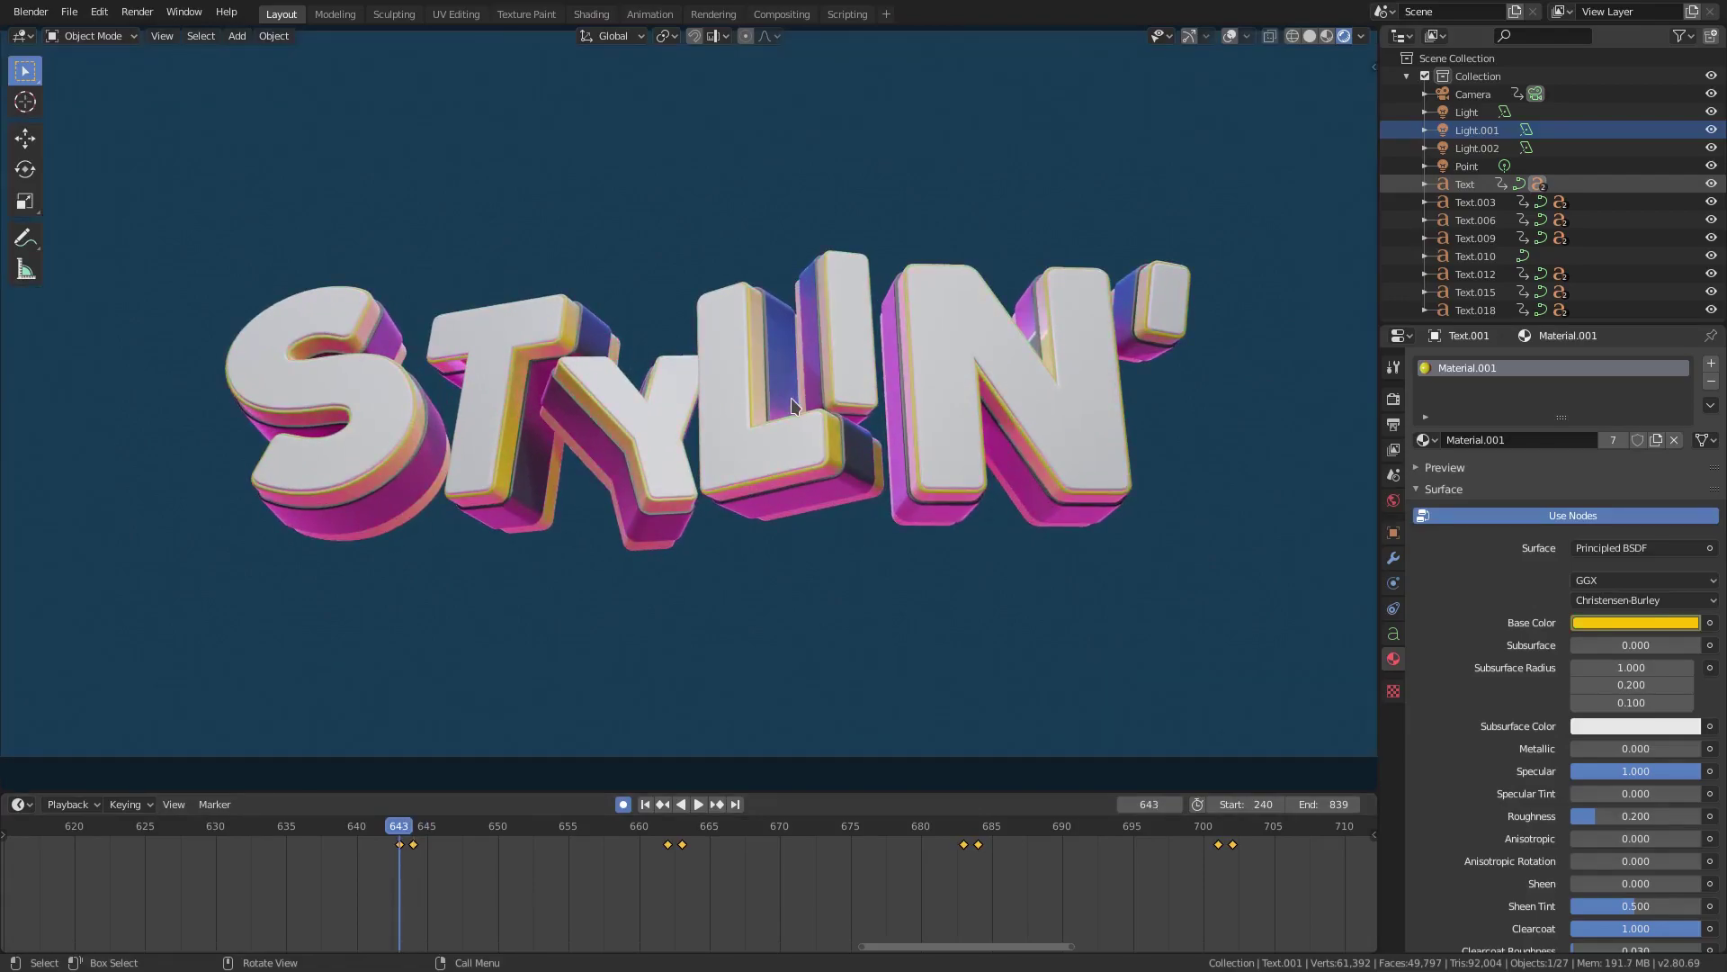
Insert pink color keyframes for Light.001 at frames 643 and 644.
left_click(1527, 129)
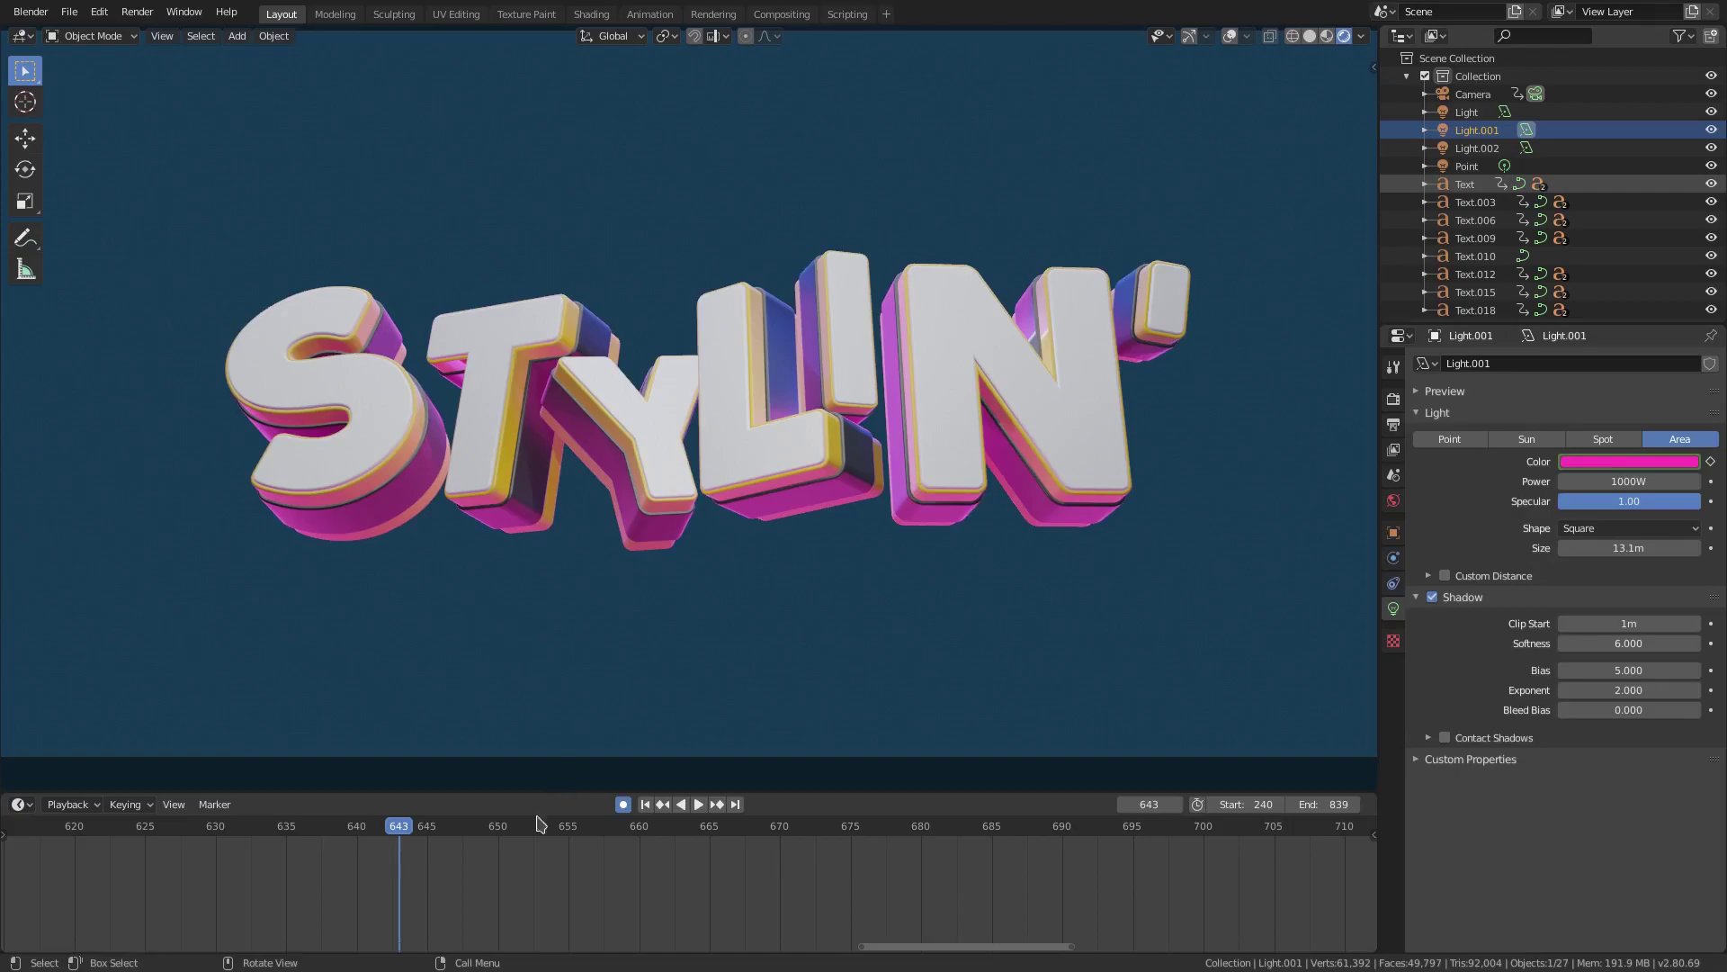
key("i")
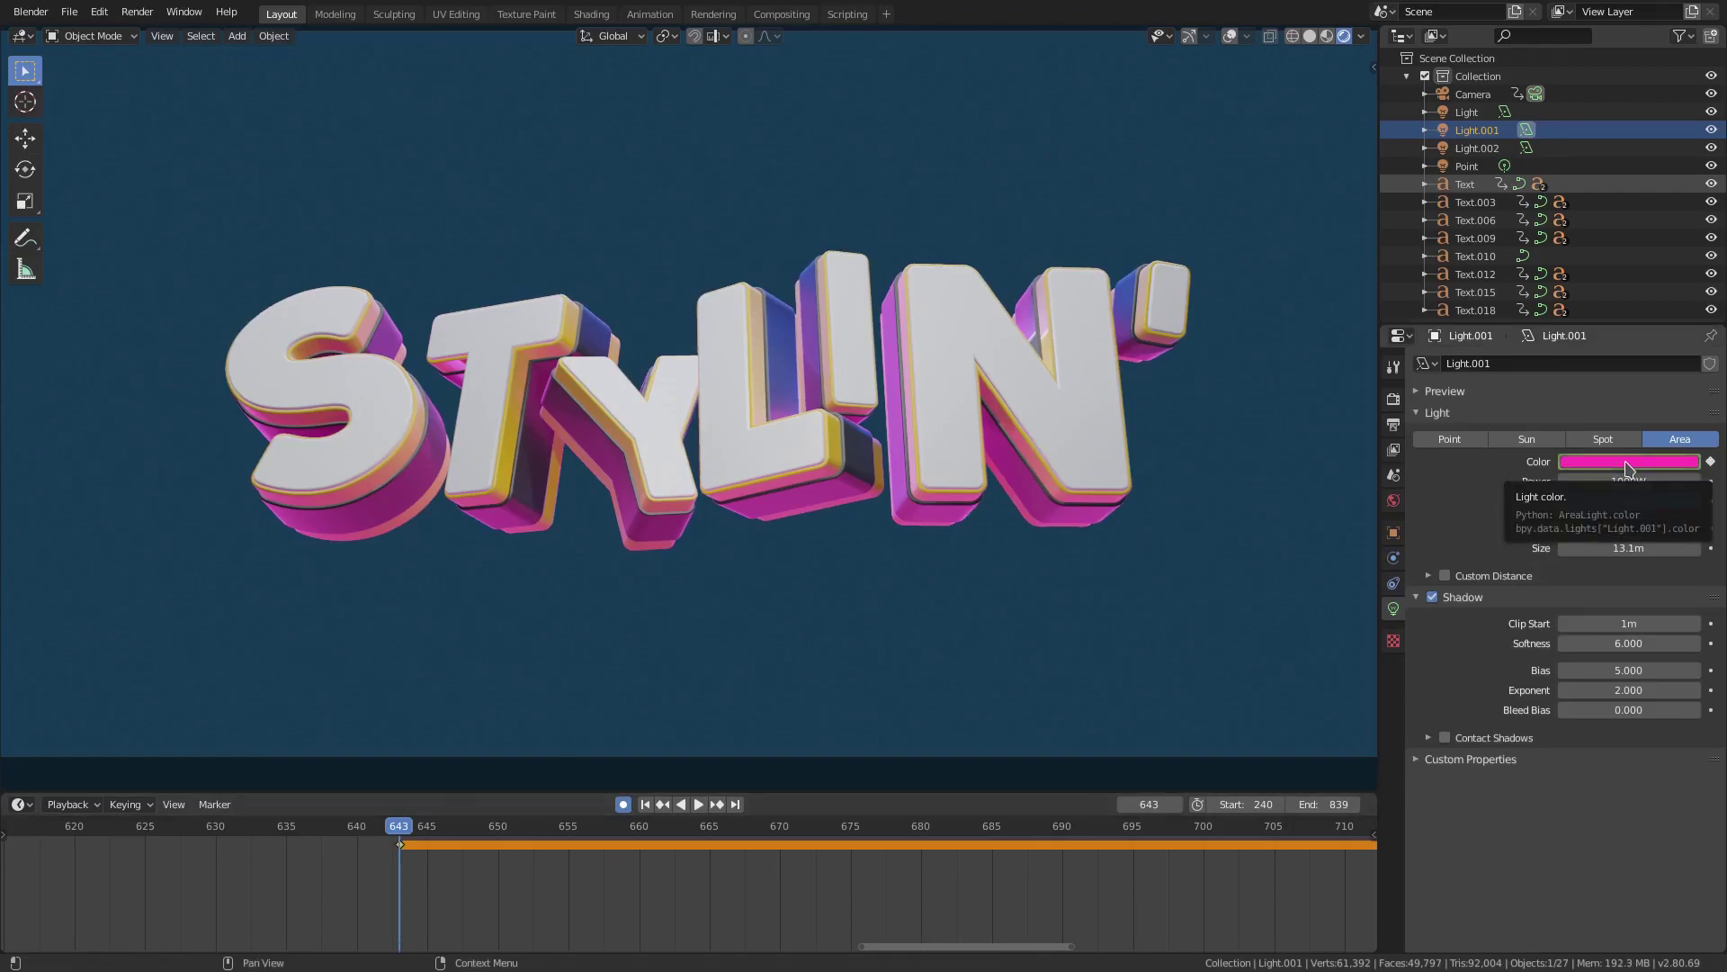
key("Right")
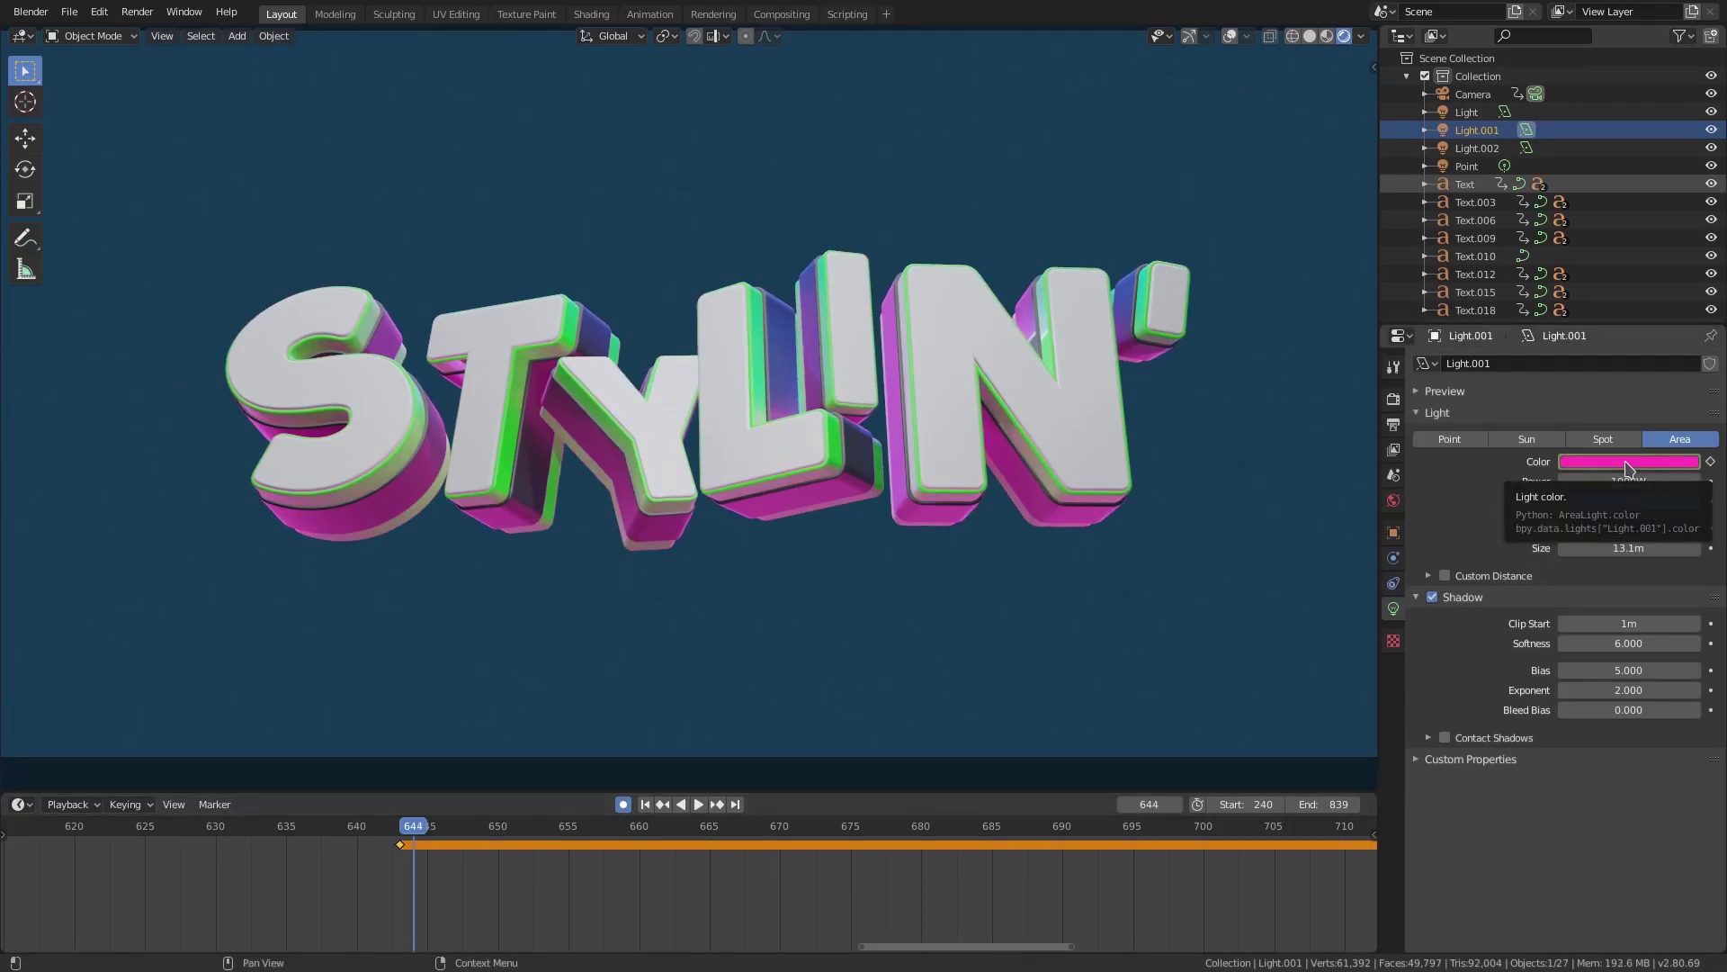
key("Left")
key("Right")
key("Left")
key("Right")
key("Left")
key("Right")
Insert pink color keyframes for Light.001 at frames 662 and 663, aligned with the outline material's keyframes.
left_click(515, 444)
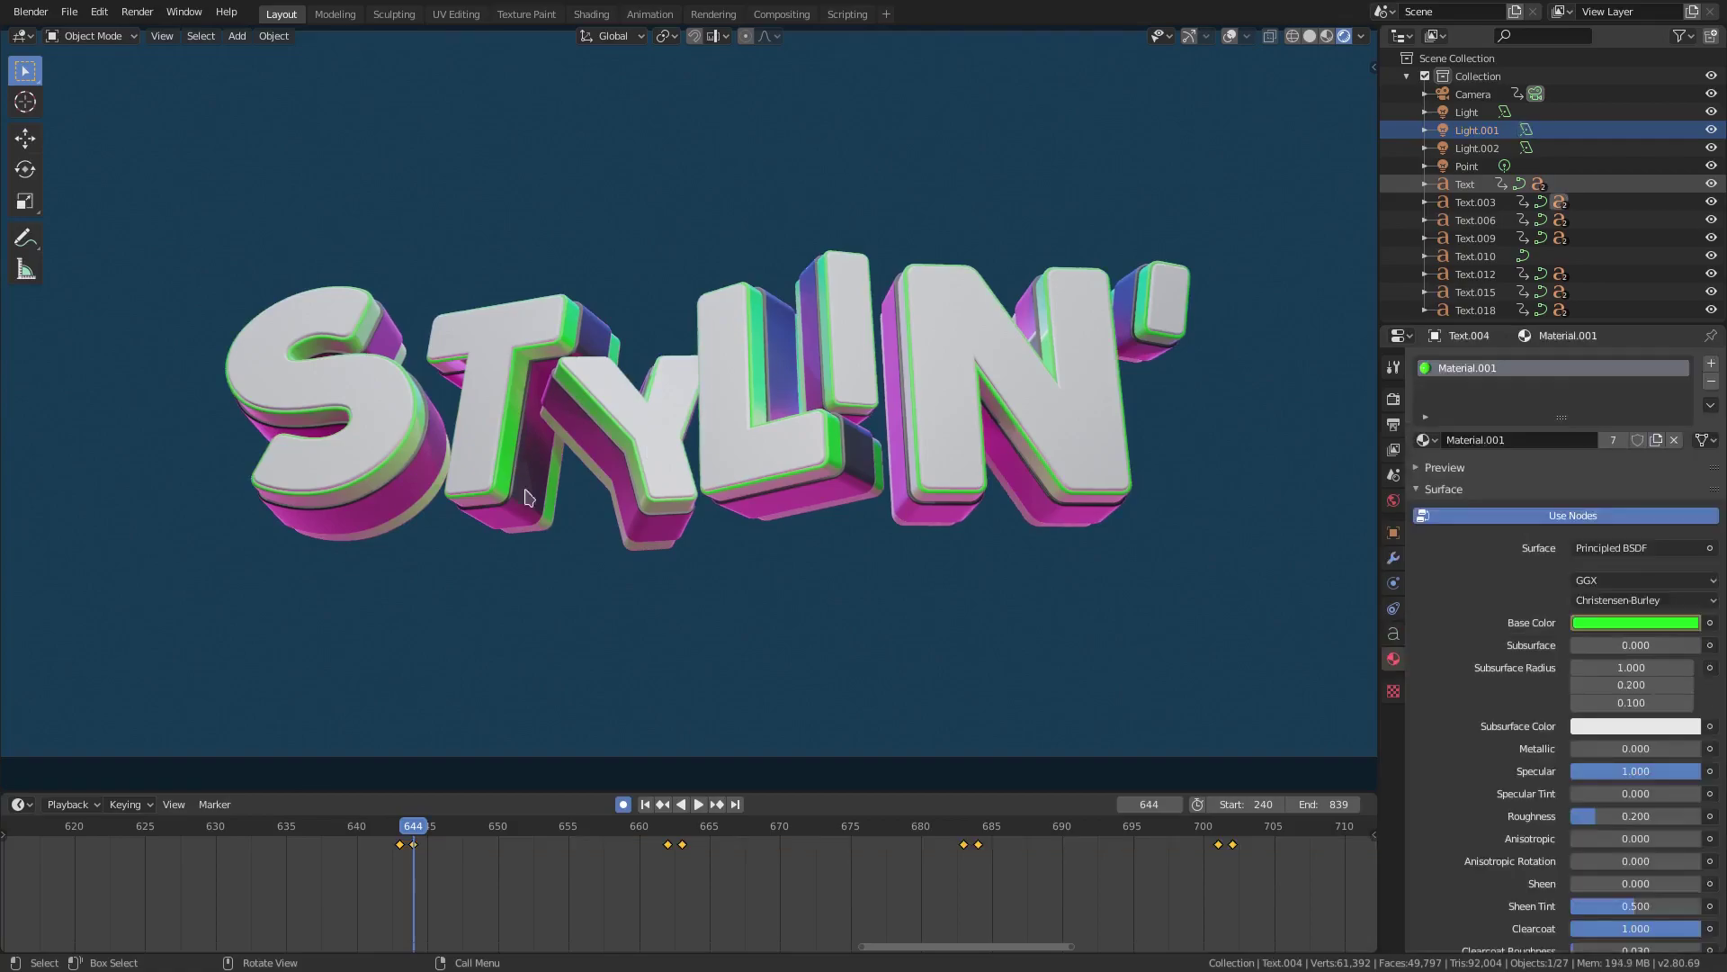
left_click(671, 842)
left_click(1463, 131)
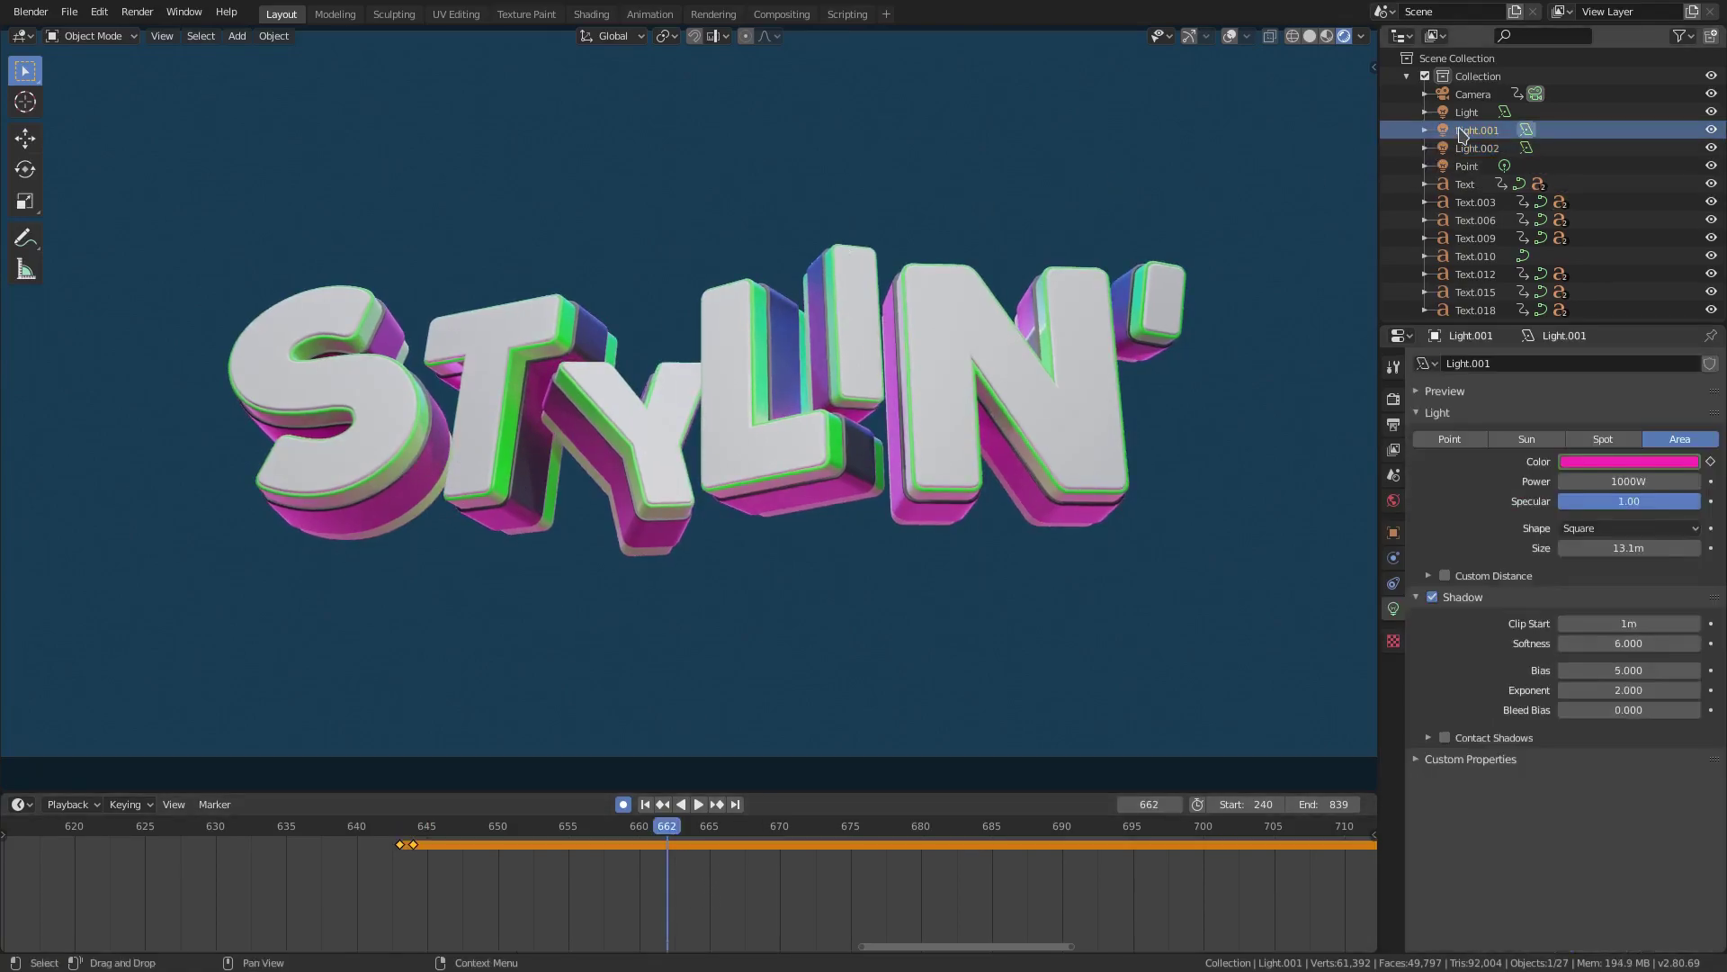
key("i")
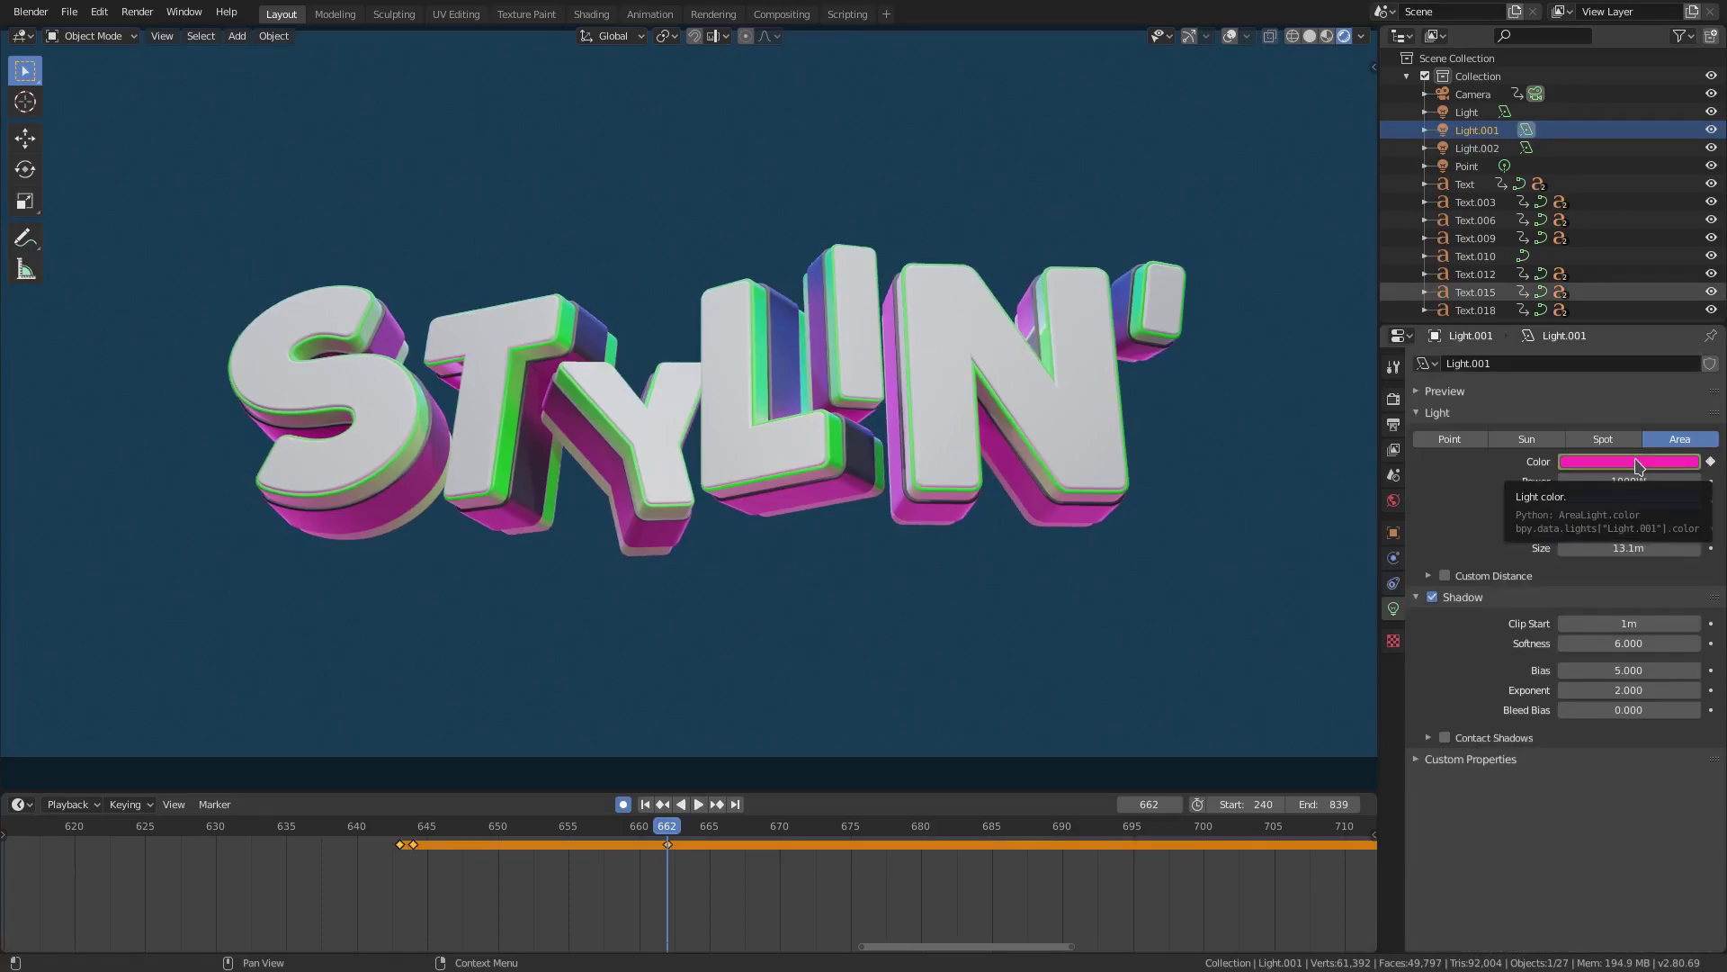
key("Right")
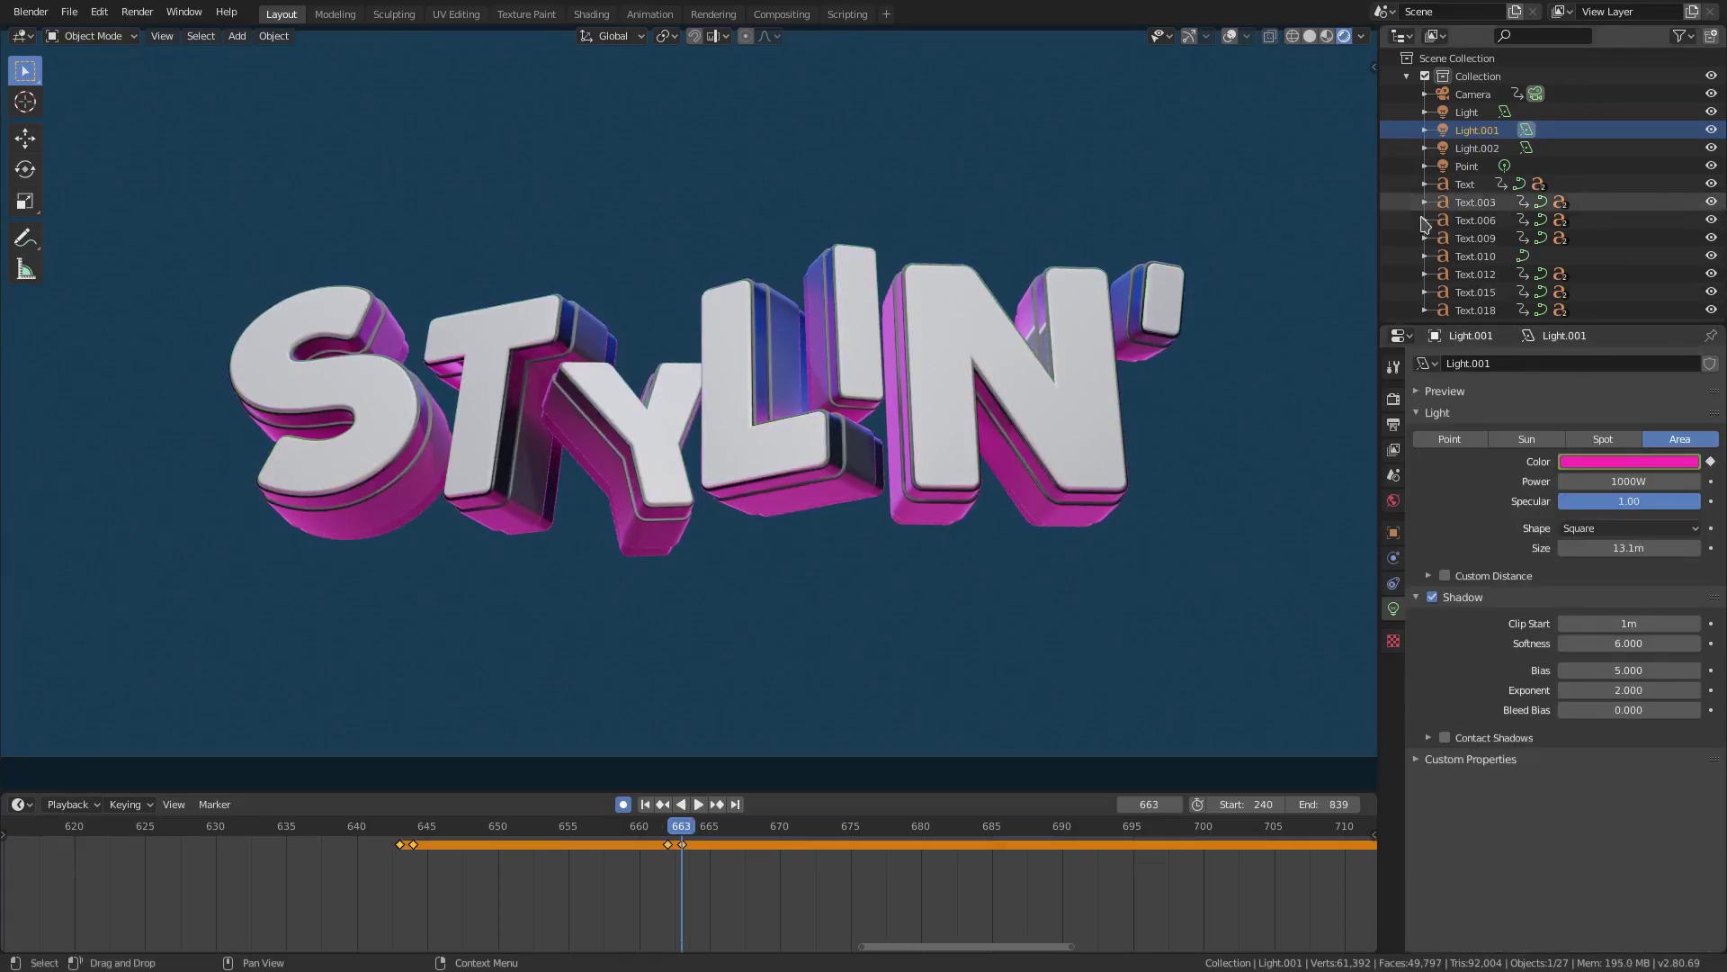
Insert pink color keyframes for Light.001 at frames 683 and 684, where the outline changes color again.
key("space")
key("space")
left_click_drag(1105, 833, 950, 833)
key("Right")
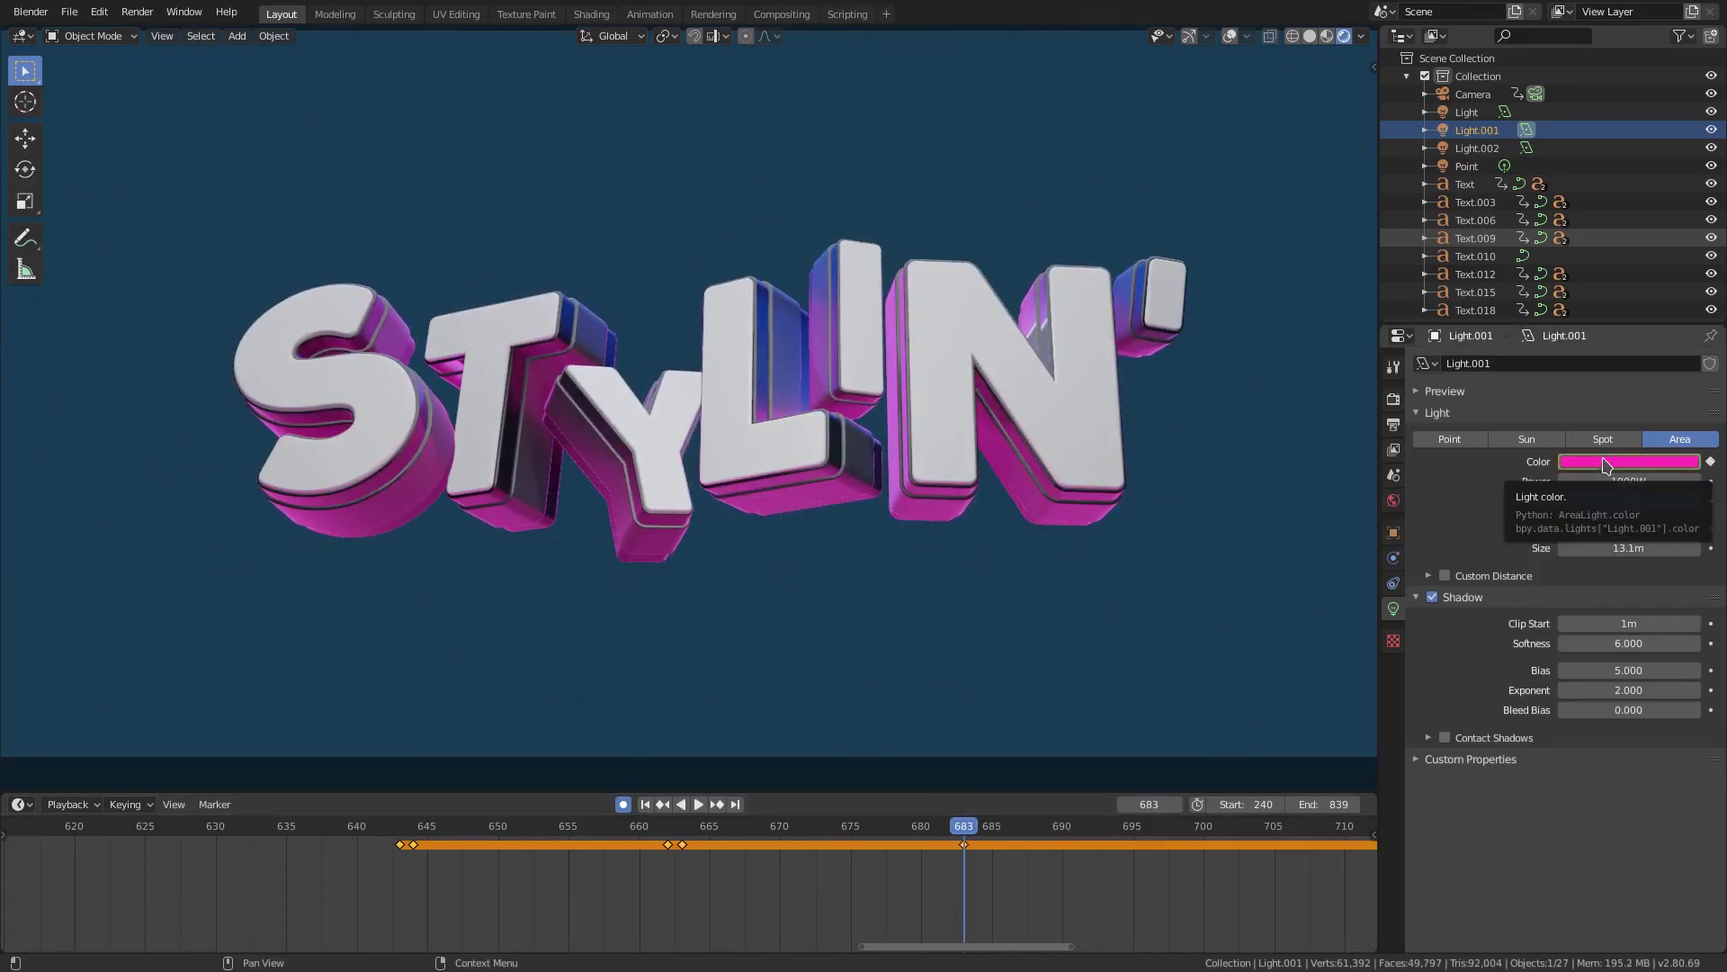
key("i")
key("Right")
key("i")
Insert pink color keyframes for Light.001 at frames 701 and 702.
middle_click_drag(842, 900, 130, 890)
key("space")
key("space")
key("Left")
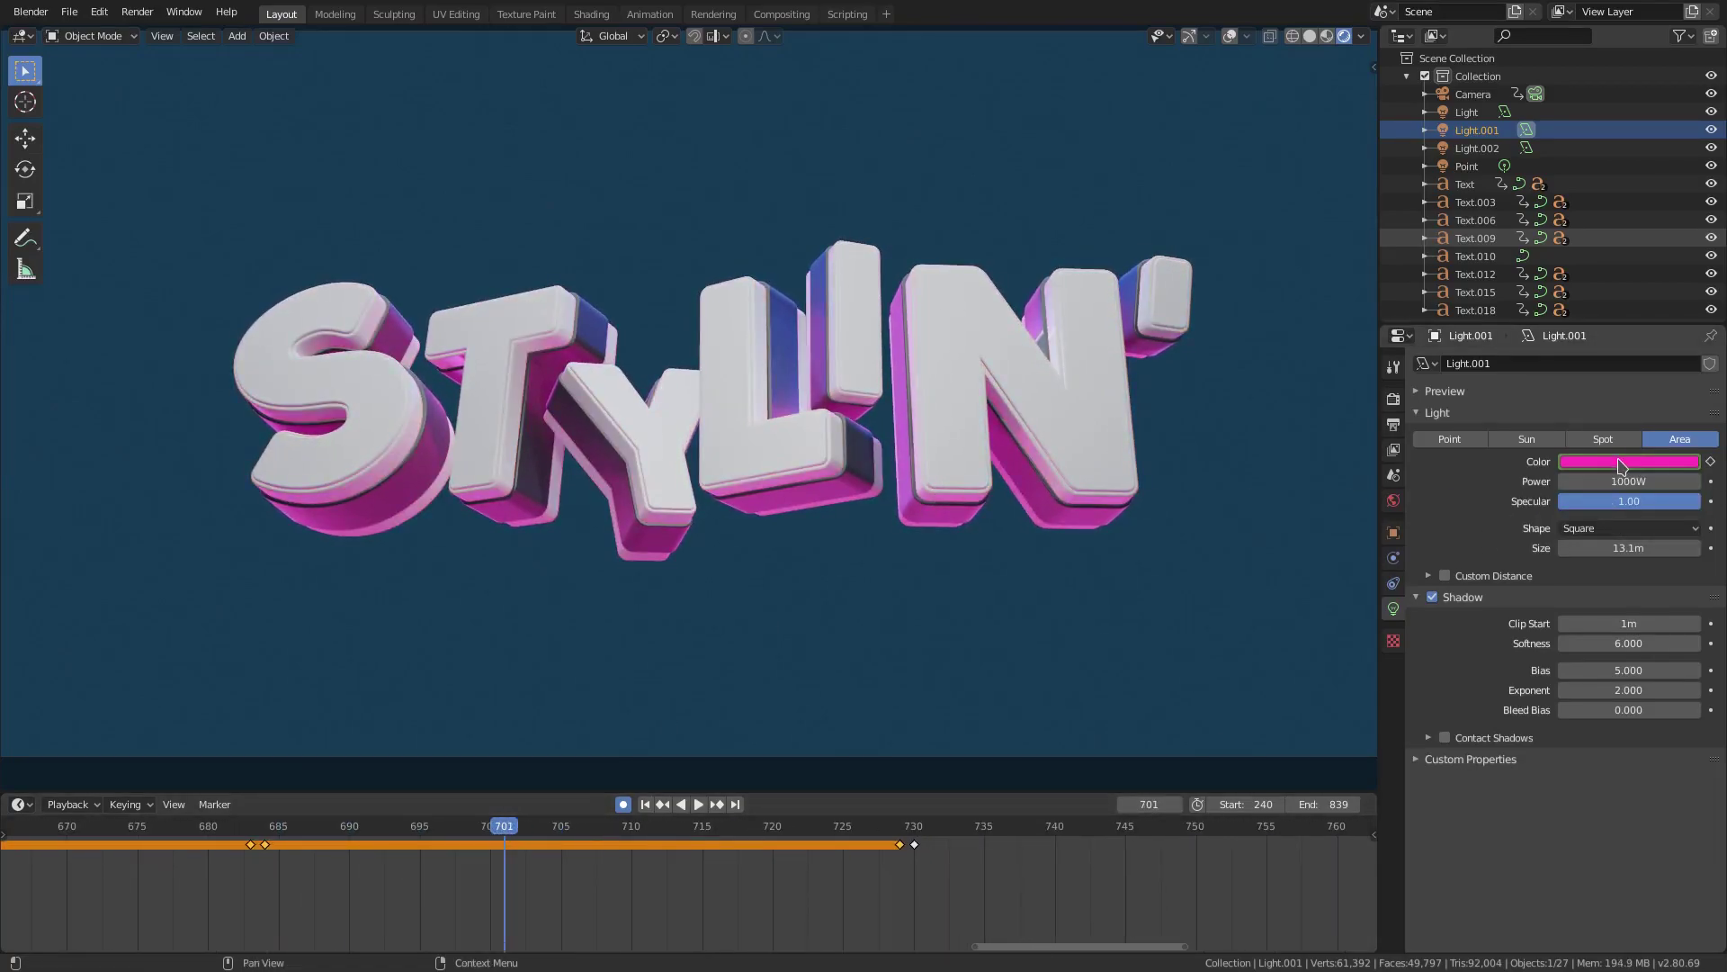
key("Right")
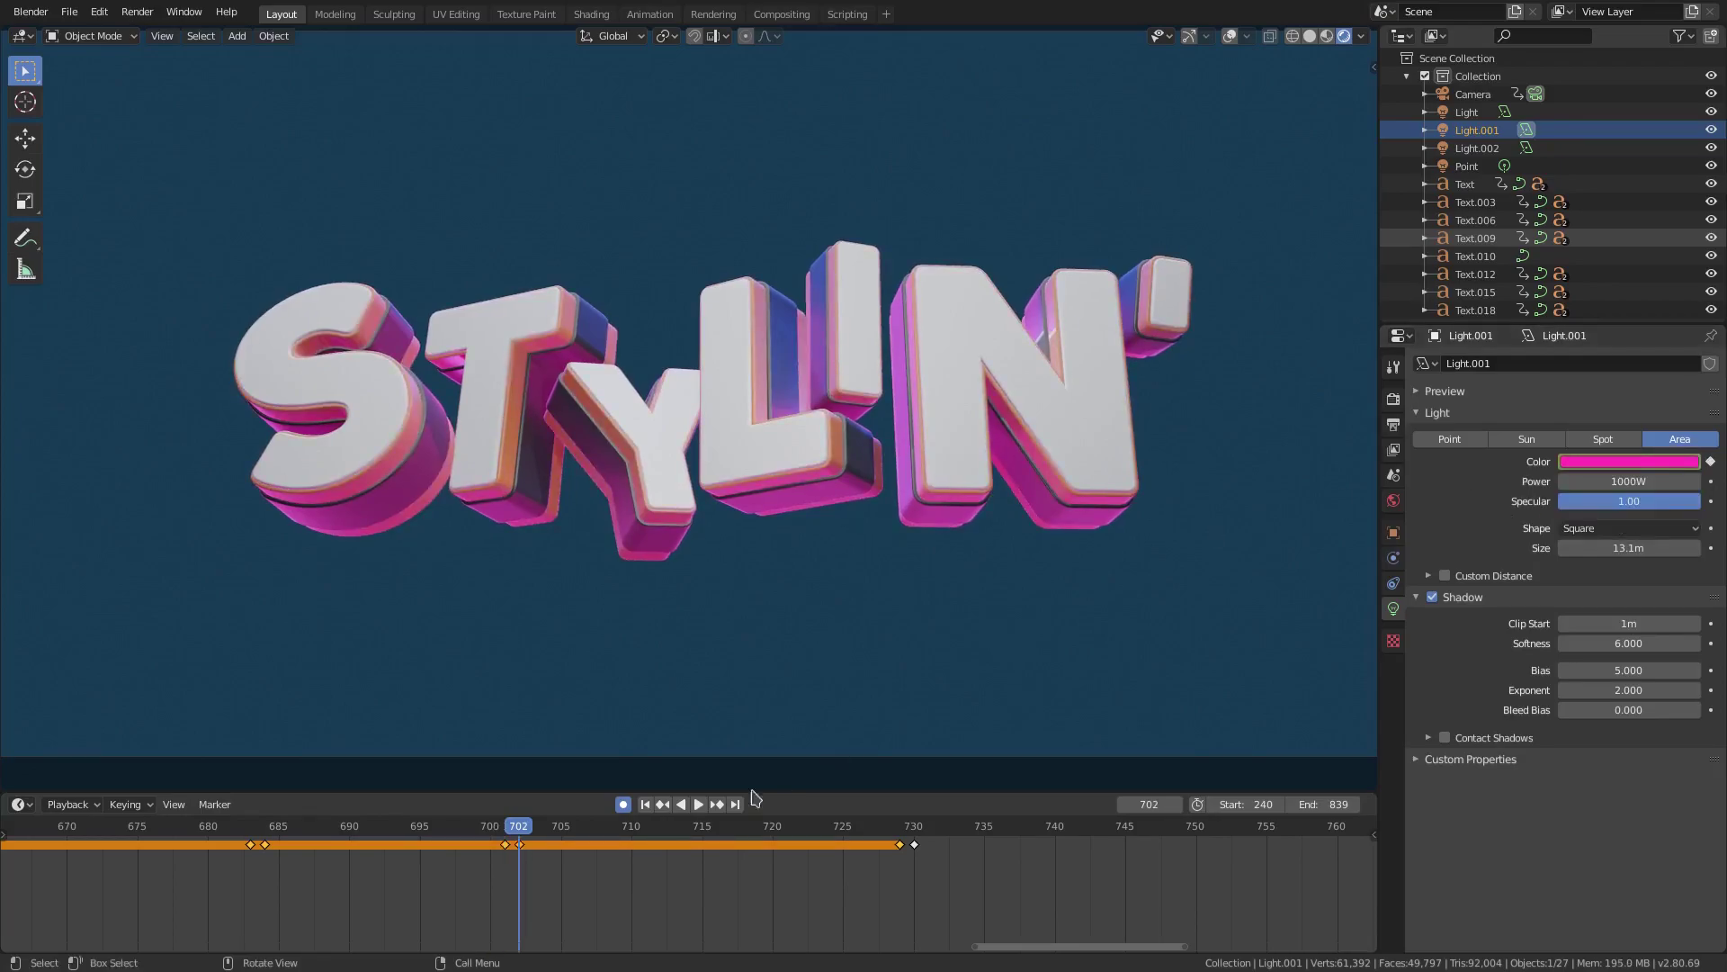
Play forward from frame 702 and step back frame by frame to check the light color.
key("space")
key("space")
key("Left")
key("Left")
key("Left")
key("Left")
key("Left")
key("Left")
Set Light.001's color keyframe at frame 644 to orange (H 0.098, S 0.718, V 1.000).
scroll(697, 930, "down", 4)
middle_click_drag(767, 929, 1144, 926)
scroll(809, 904, "down", 4)
middle_click_drag(764, 898, 737, 895)
left_click_drag(387, 830, 402, 828)
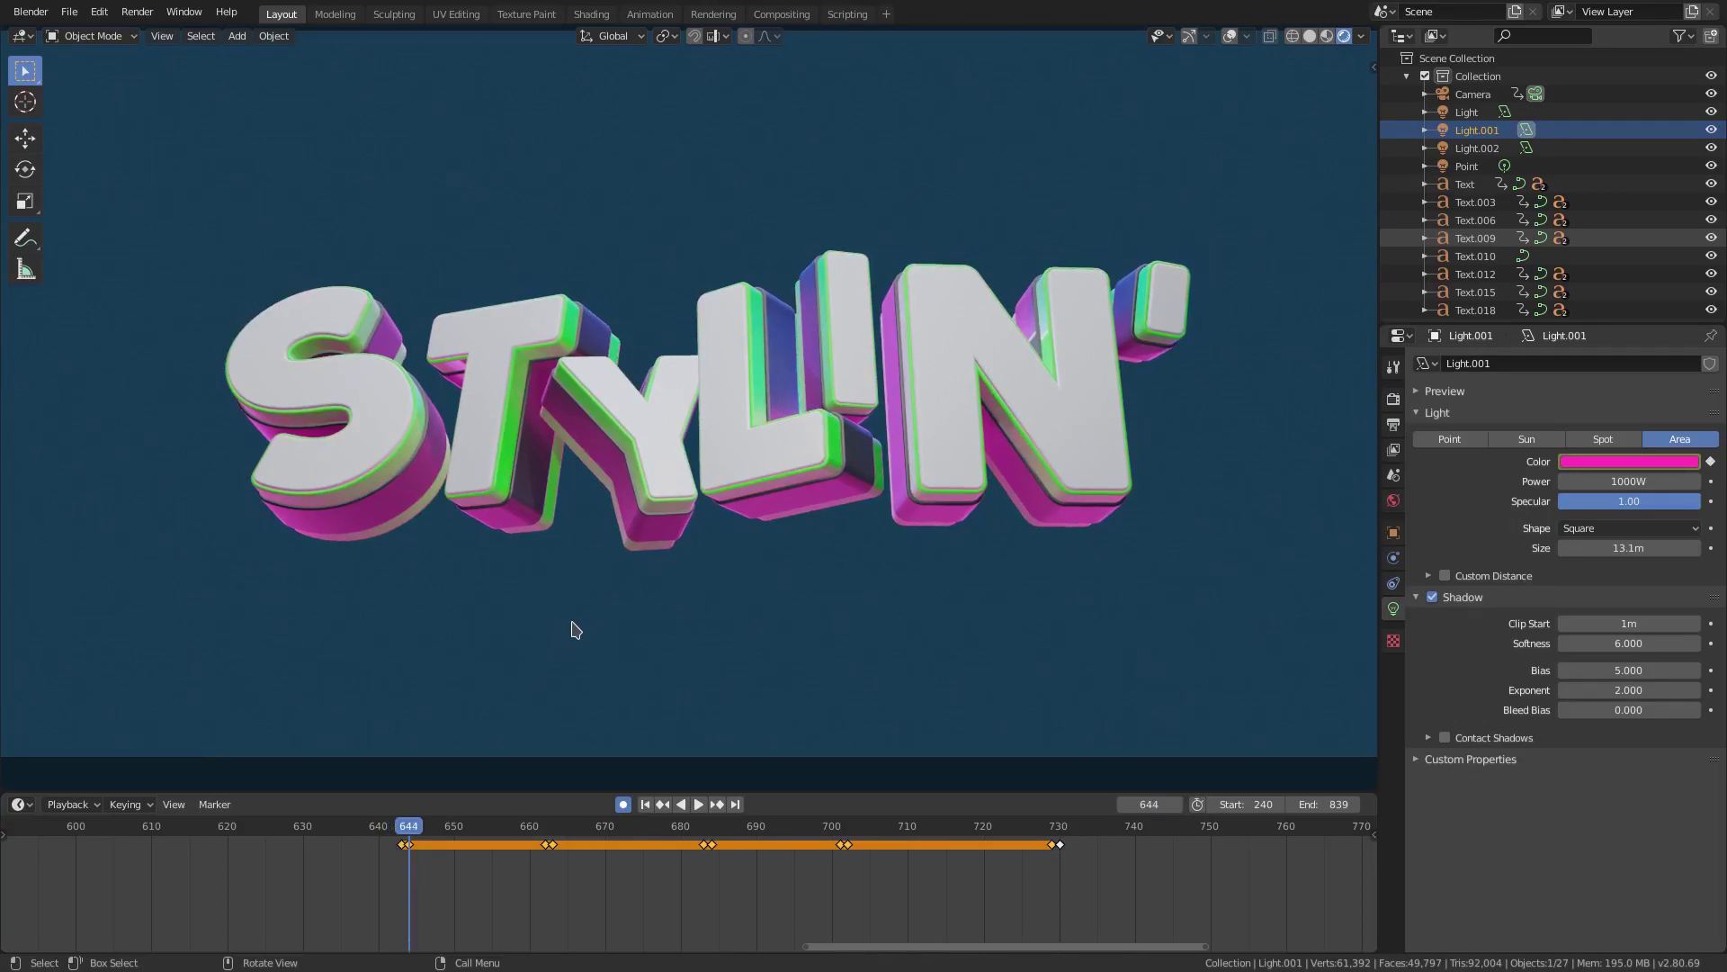
key("Right")
left_click(1632, 462)
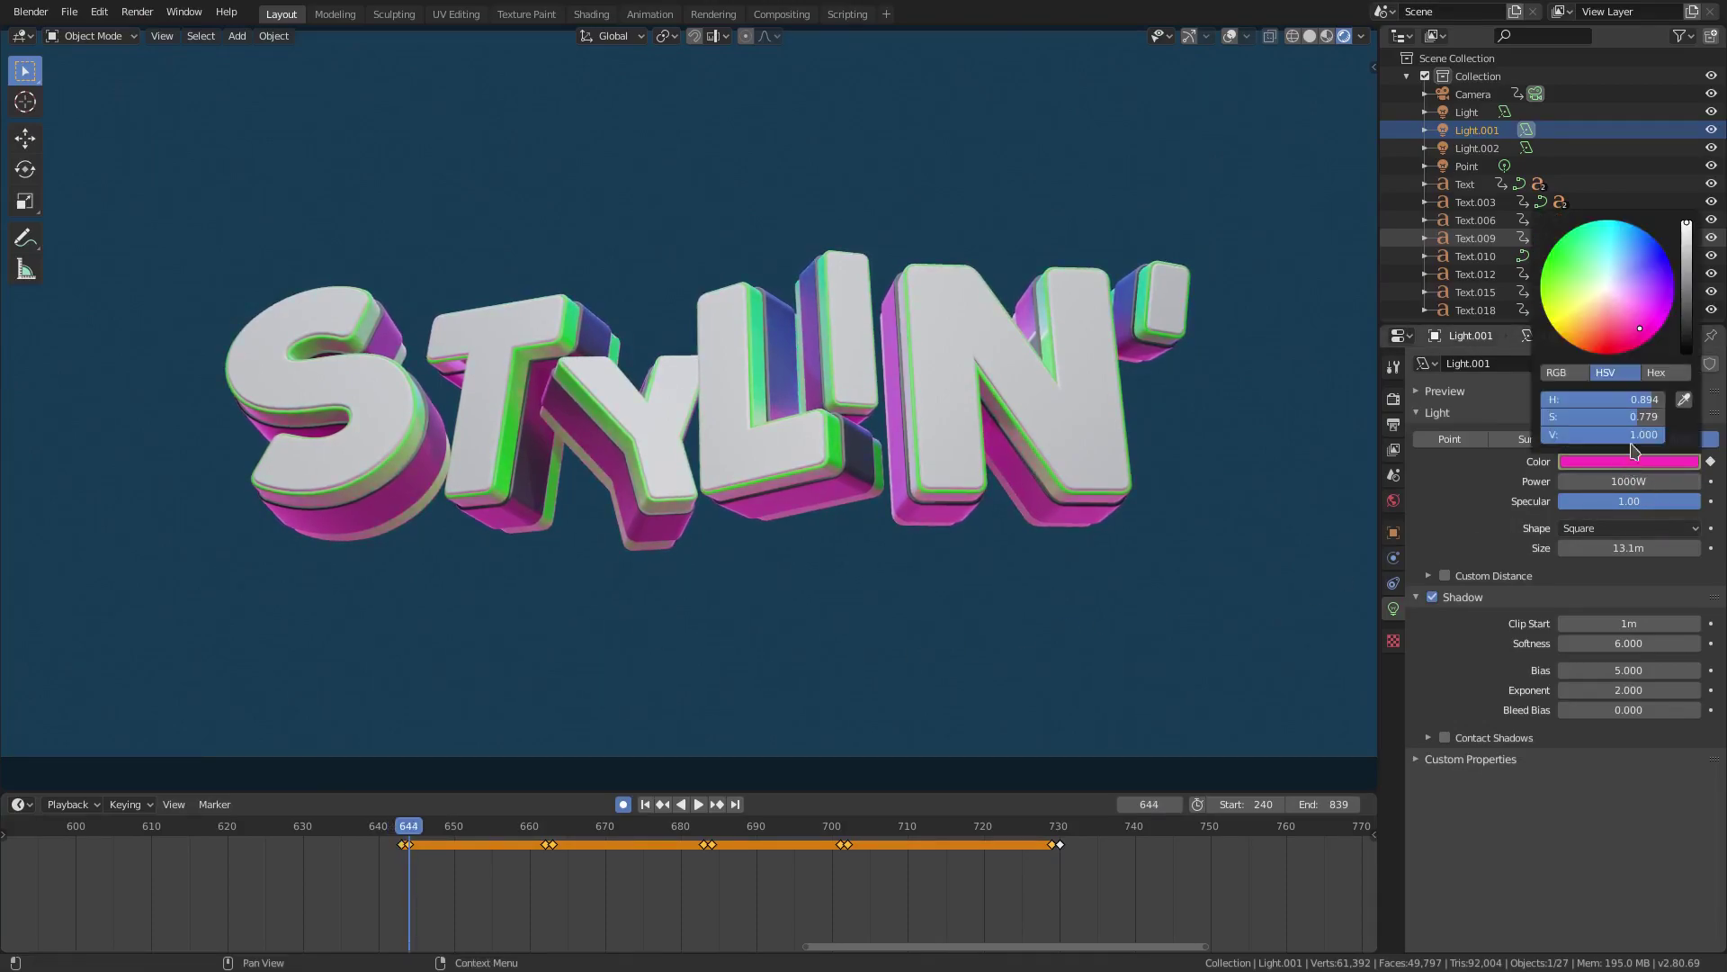
mouse_move(1640, 329)
left_mouse_down()
mouse_move(1576, 288)
mouse_move(1580, 334)
left_mouse_up()
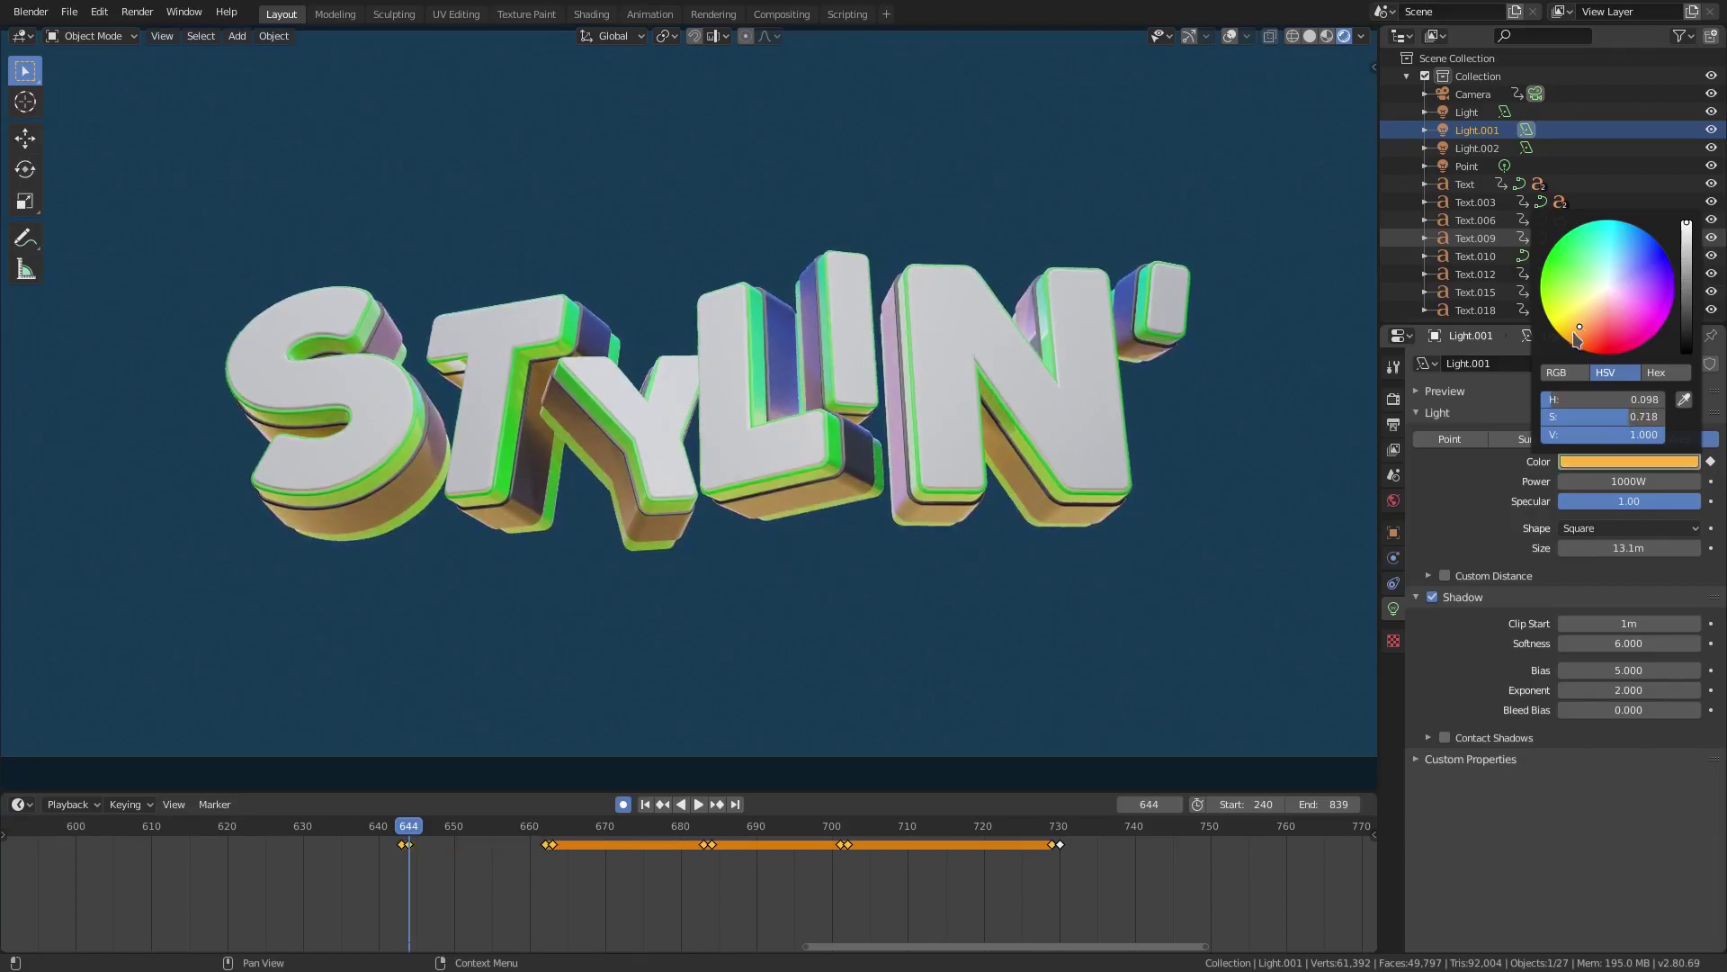